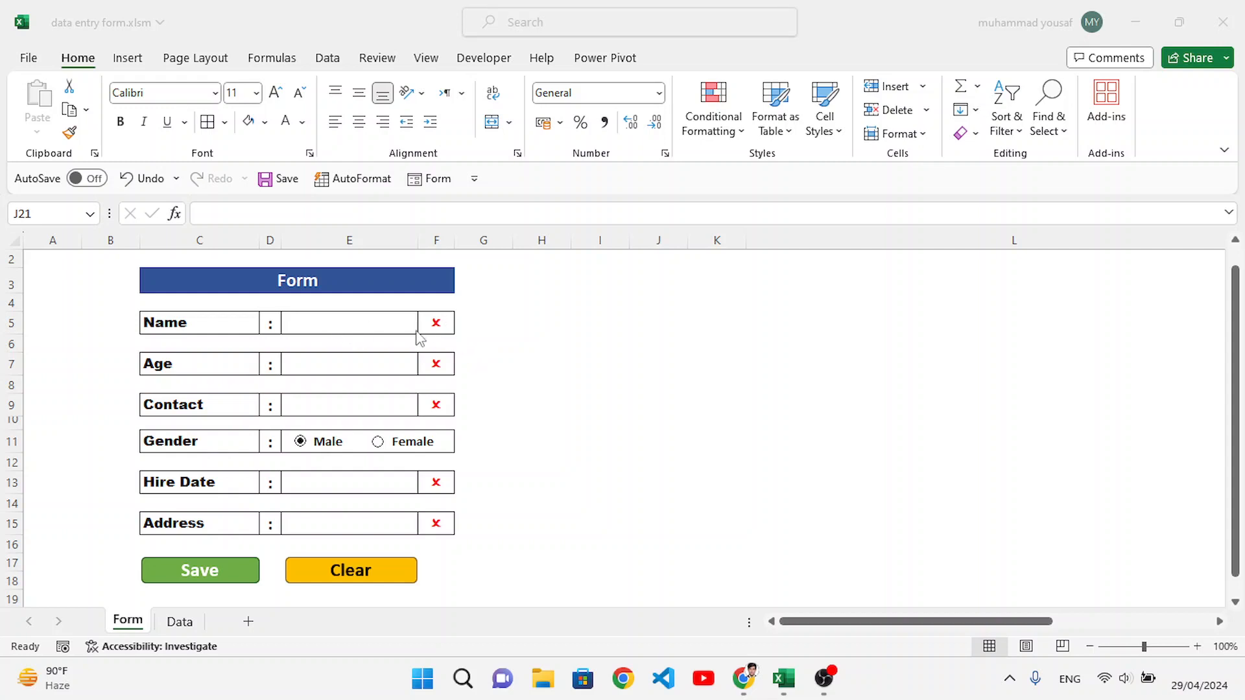
# Step: Fill in the employee's name on the Form sheet and check the existing records on the Data sheet
pyautogui.click(383, 319)
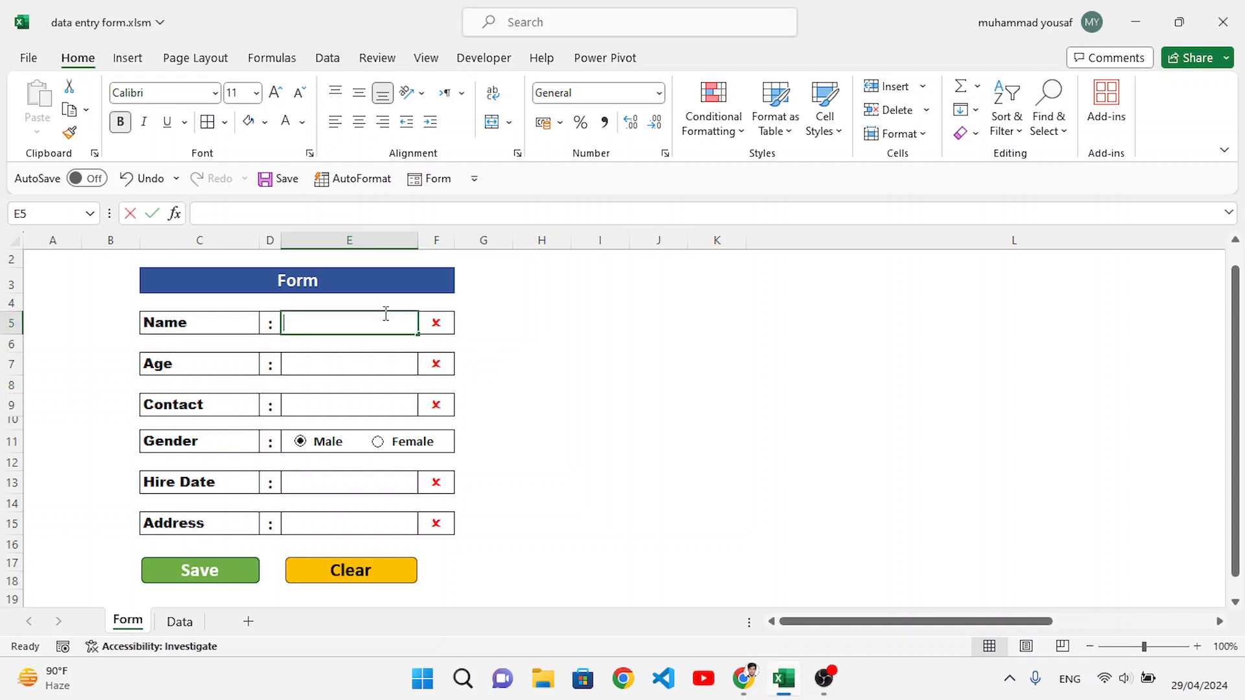
pyautogui.write('Yousof')
pyautogui.click(458, 322)
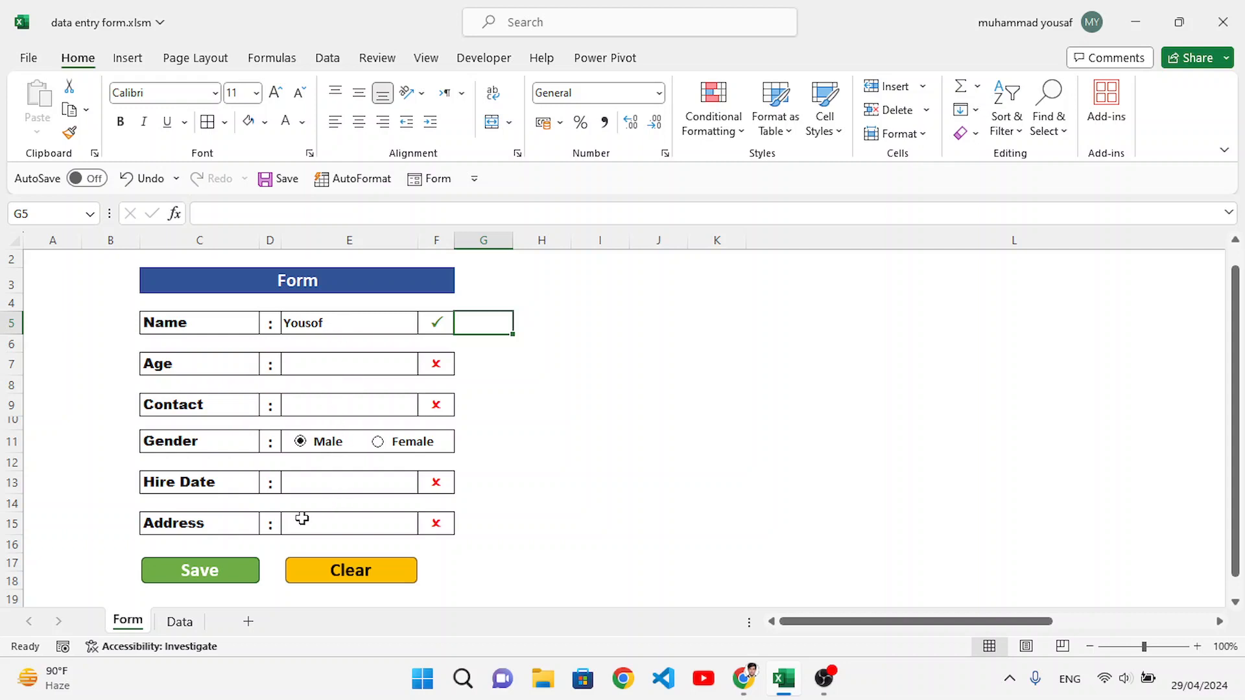
pyautogui.click(180, 621)
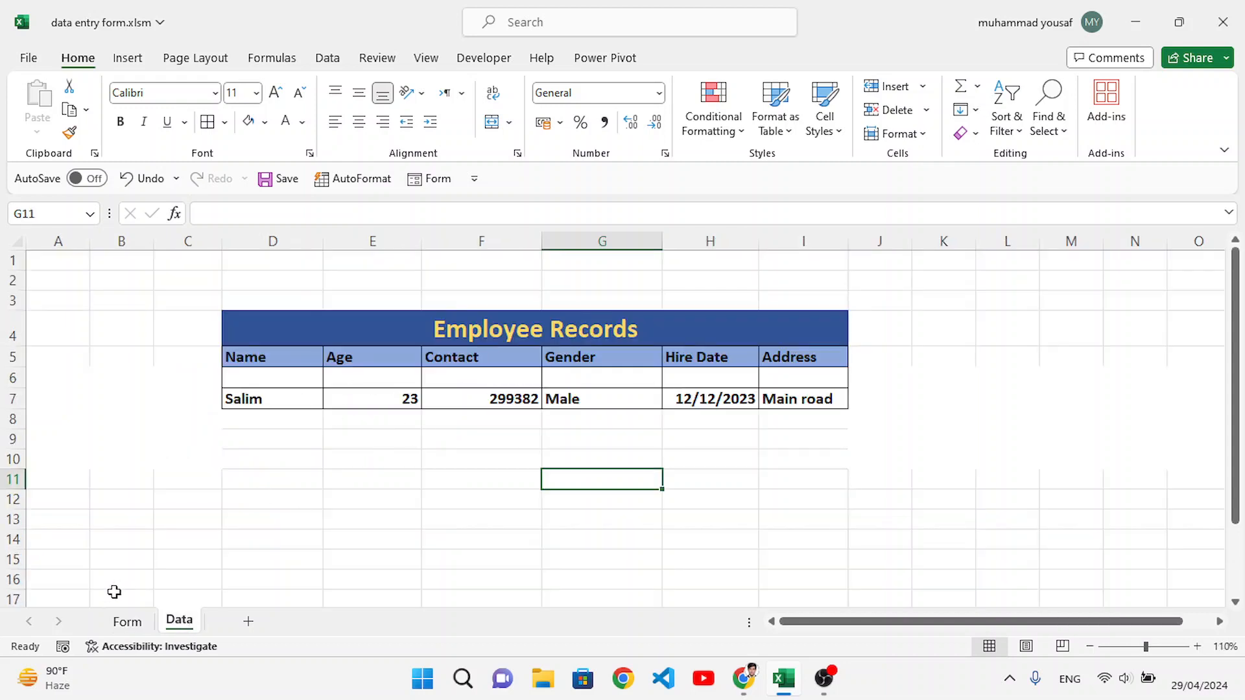
pyautogui.click(127, 621)
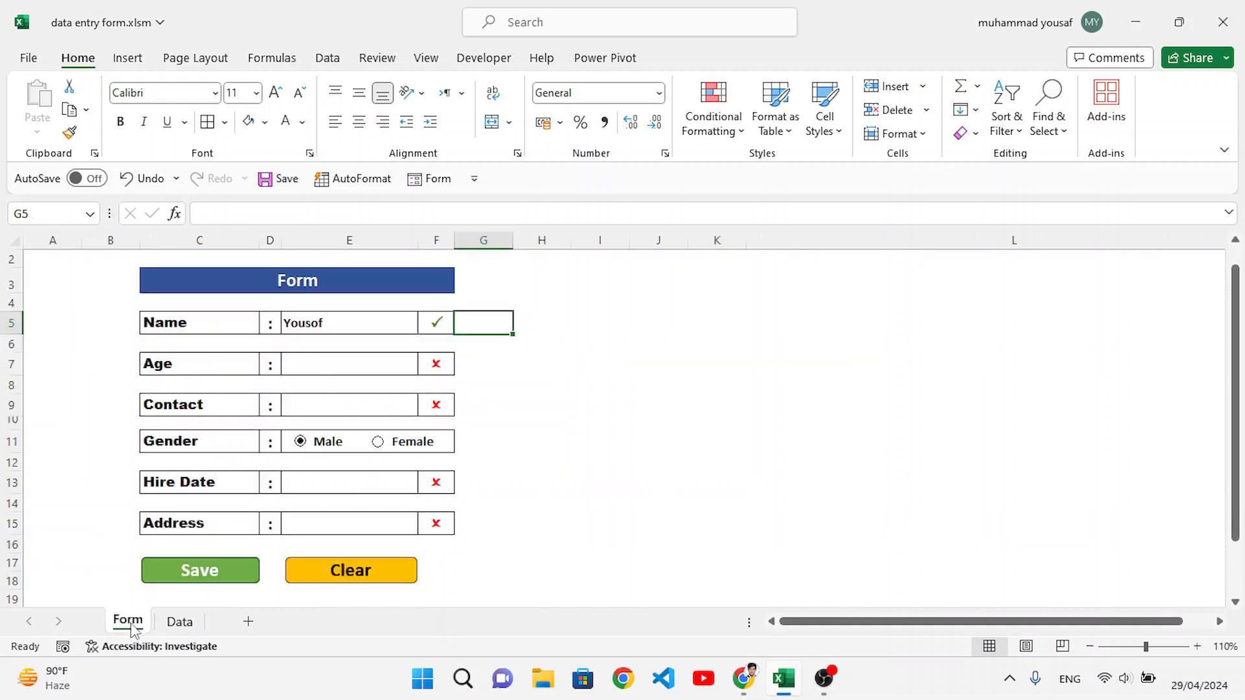
# Step: Enter an age of 23 and the employee's contact number in the form
pyautogui.click(340, 365)
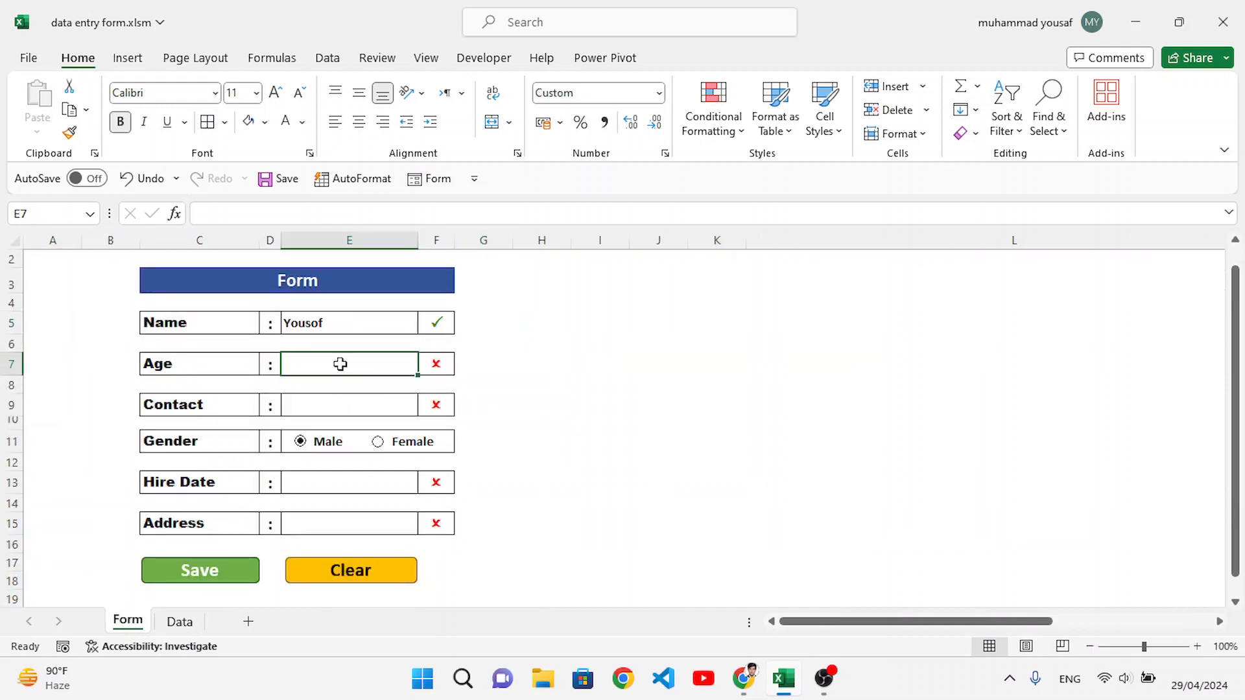
pyautogui.write('23')
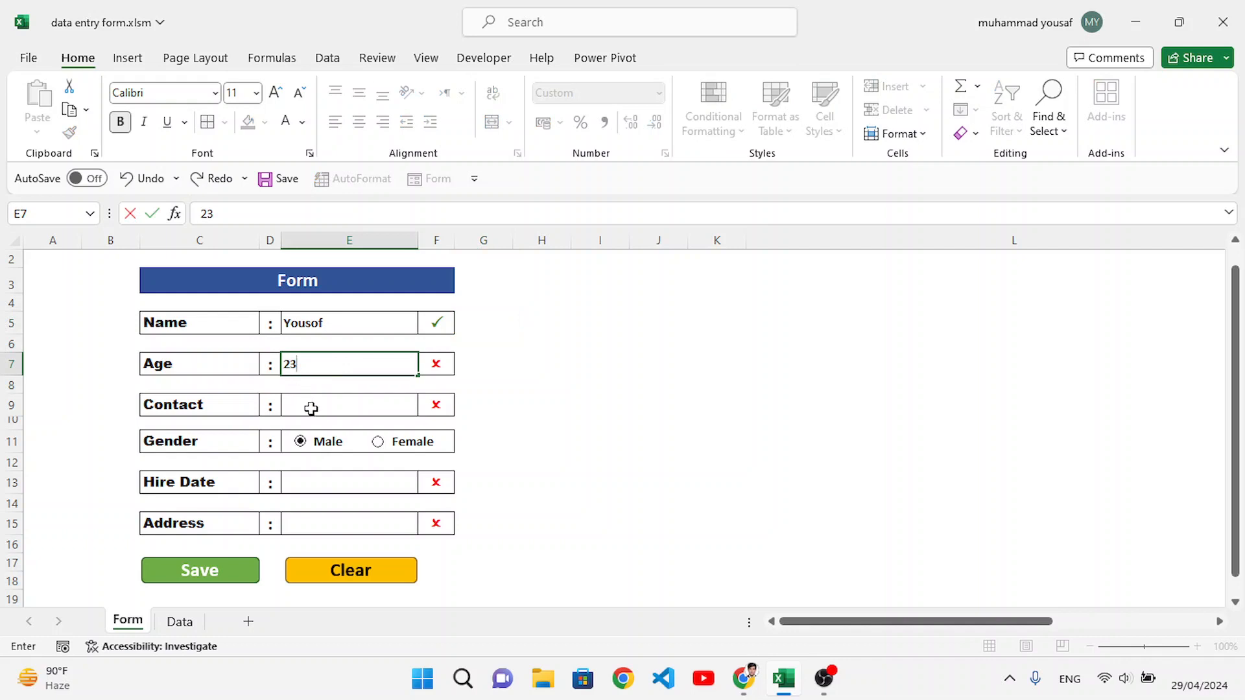
pyautogui.click(312, 408)
pyautogui.write('456677')
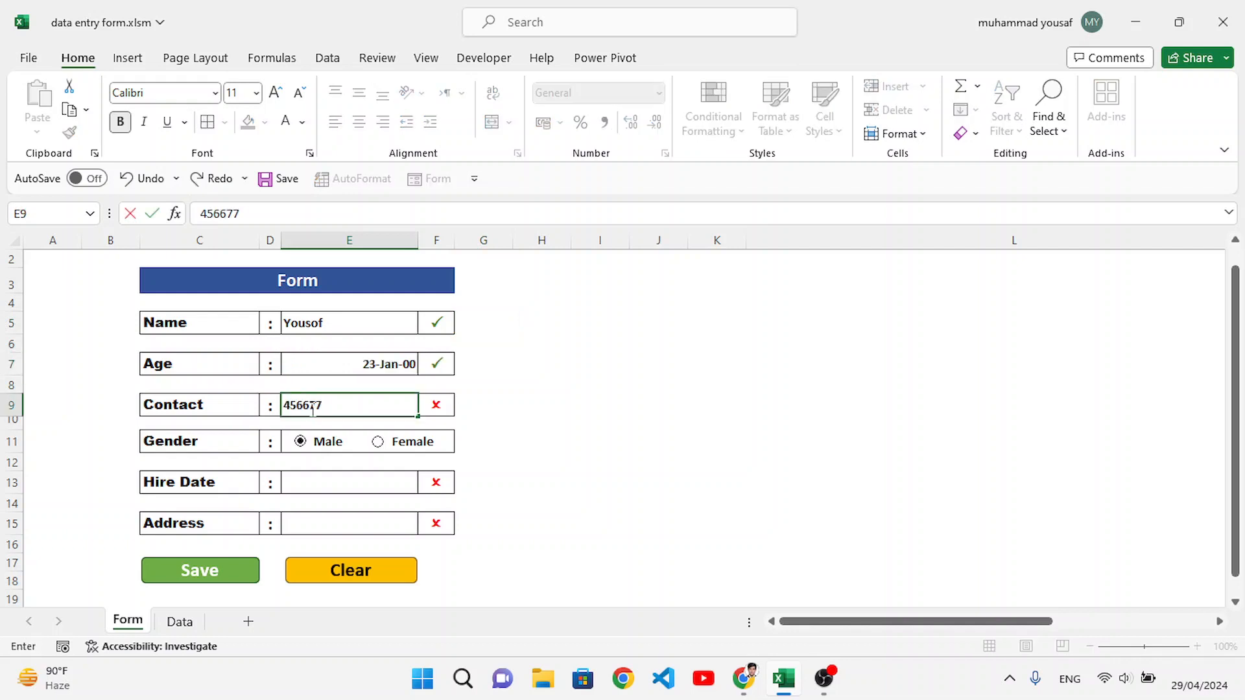
pyautogui.write('777')
# Step: Enter the hire date 2-2-24 and the employee's address in the form
pyautogui.click(324, 480)
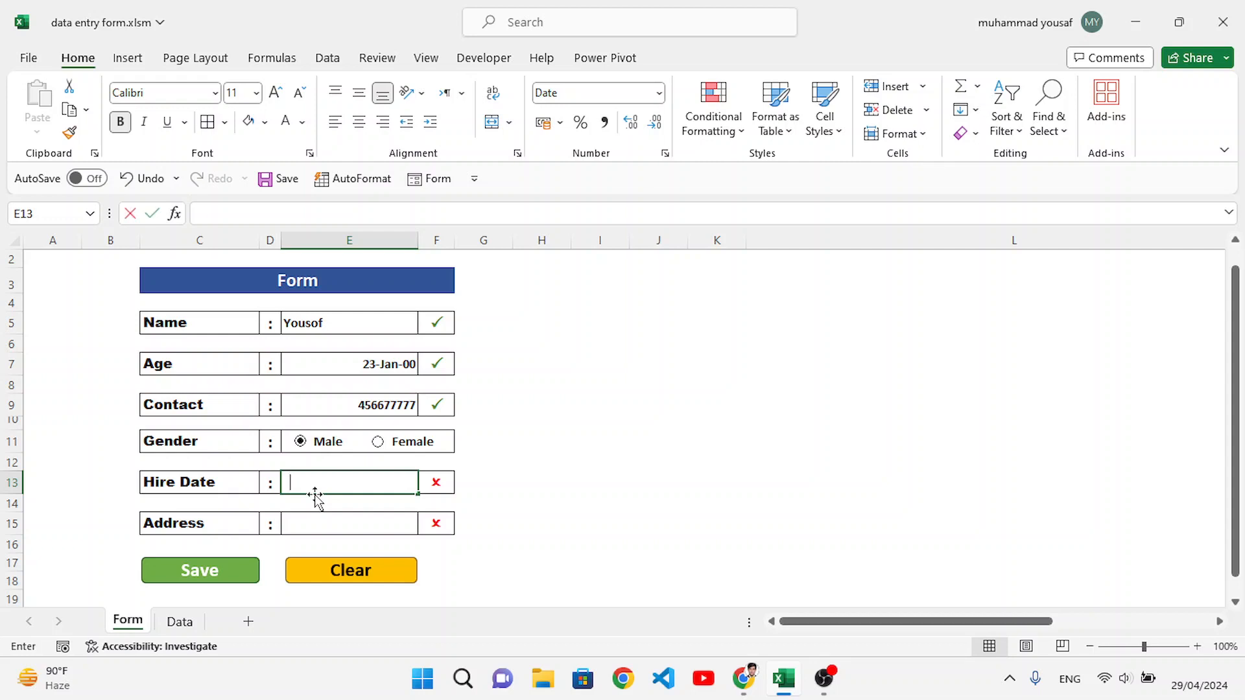
pyautogui.write('2-2-24')
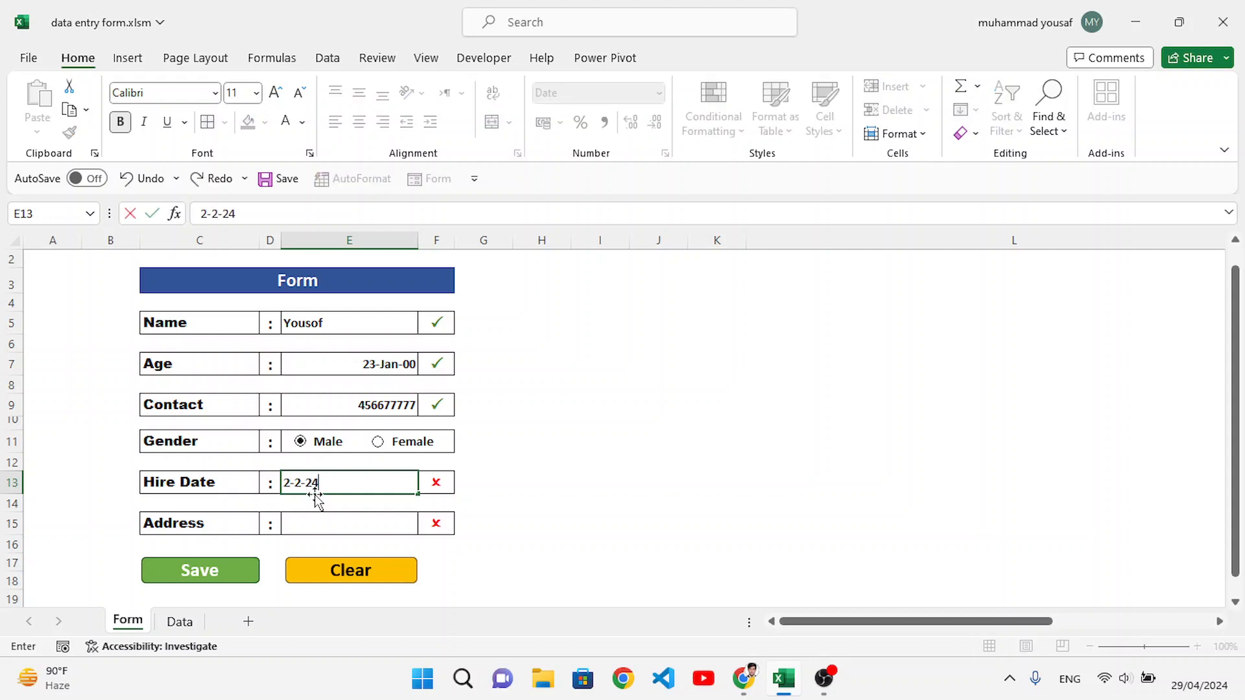
pyautogui.click(323, 529)
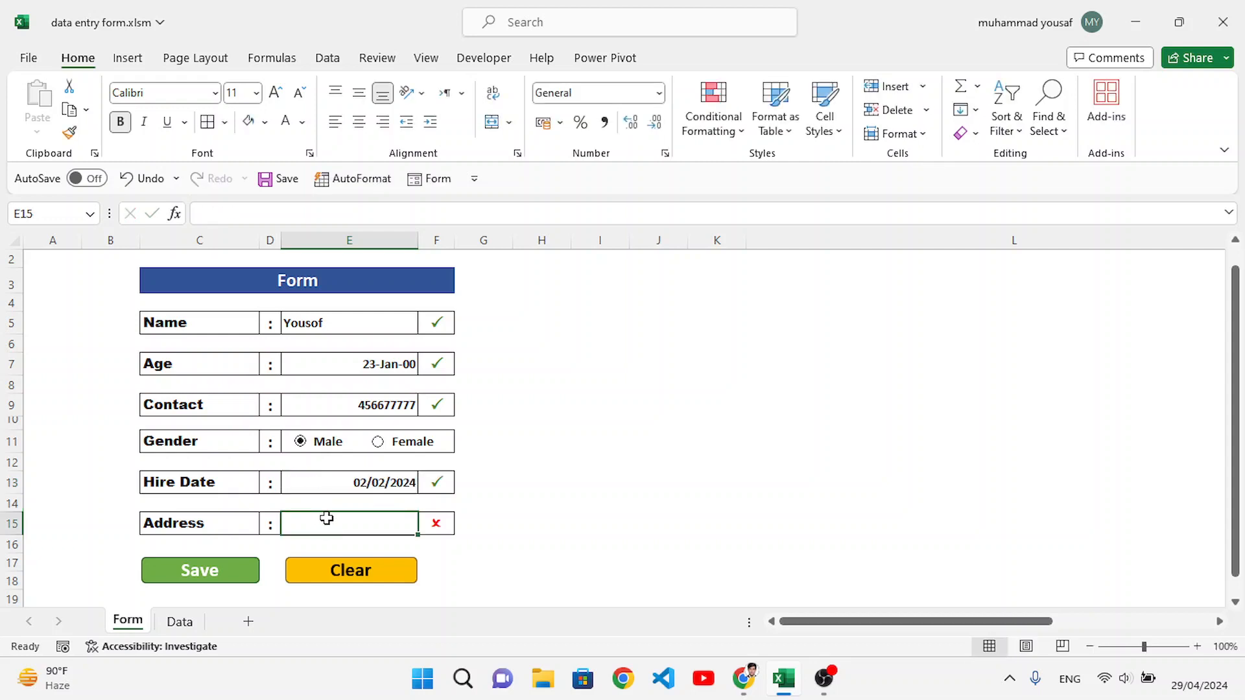
pyautogui.write('Main street,')
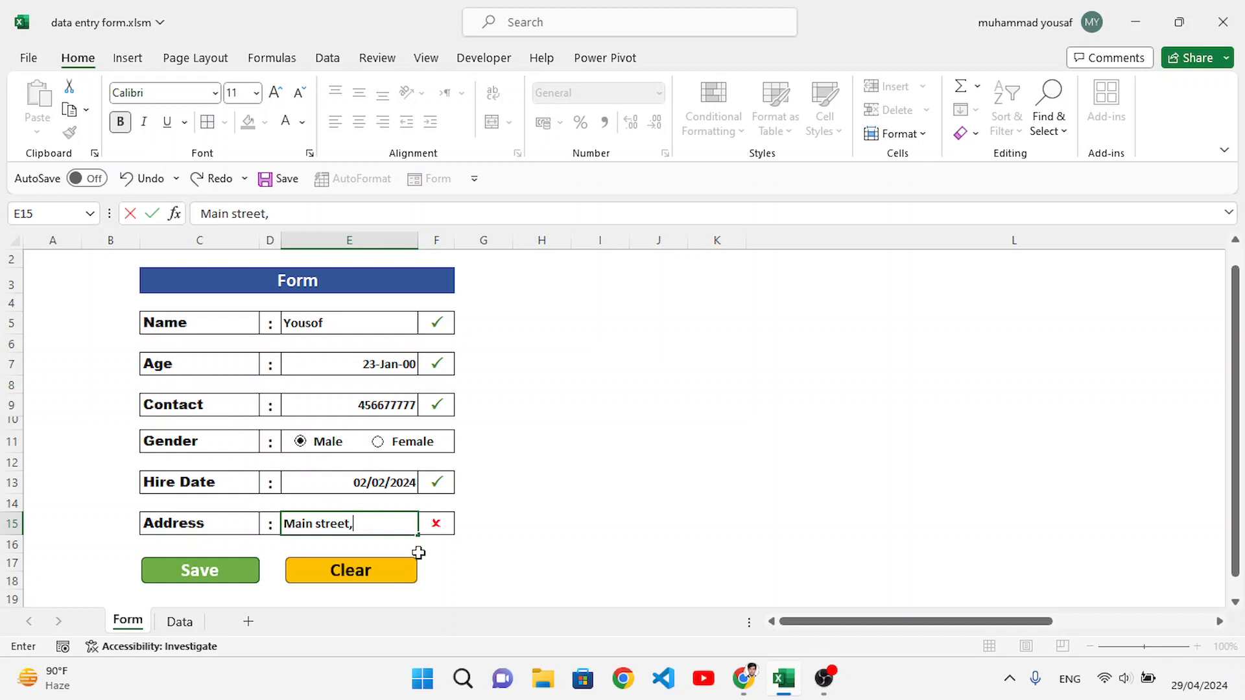
pyautogui.click(492, 578)
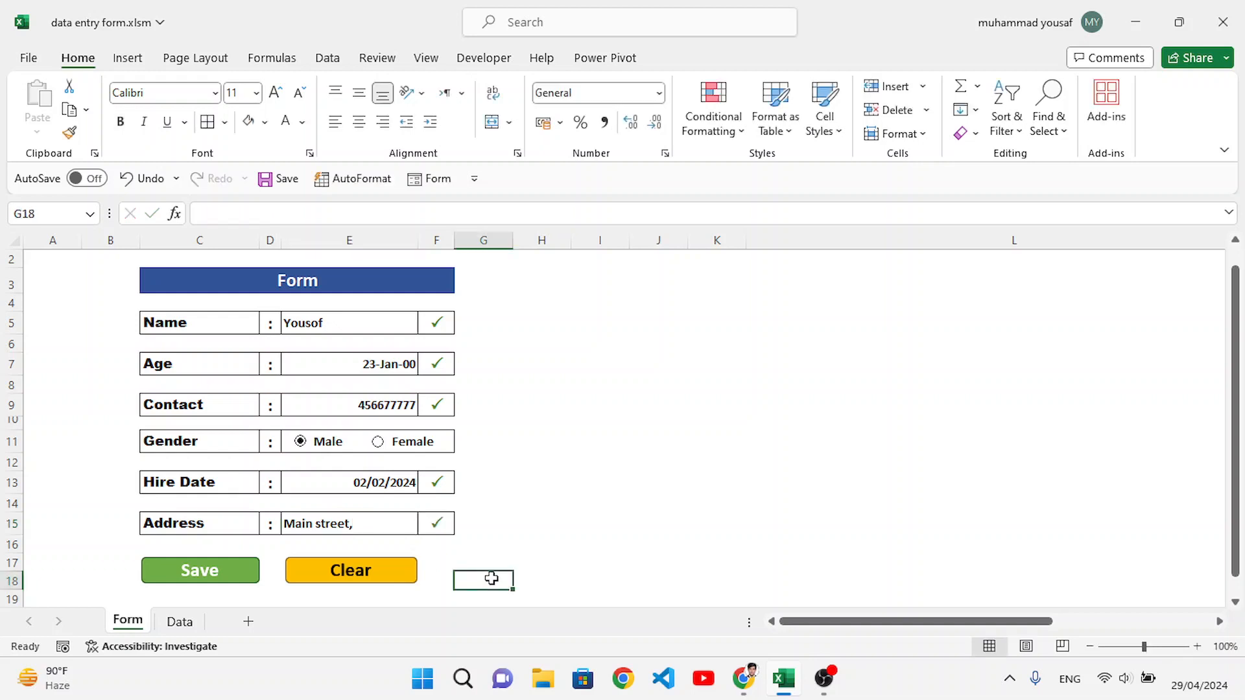
# Step: Save the completed form entry, check the new record on the Data sheet and return to the form
pyautogui.click(218, 574)
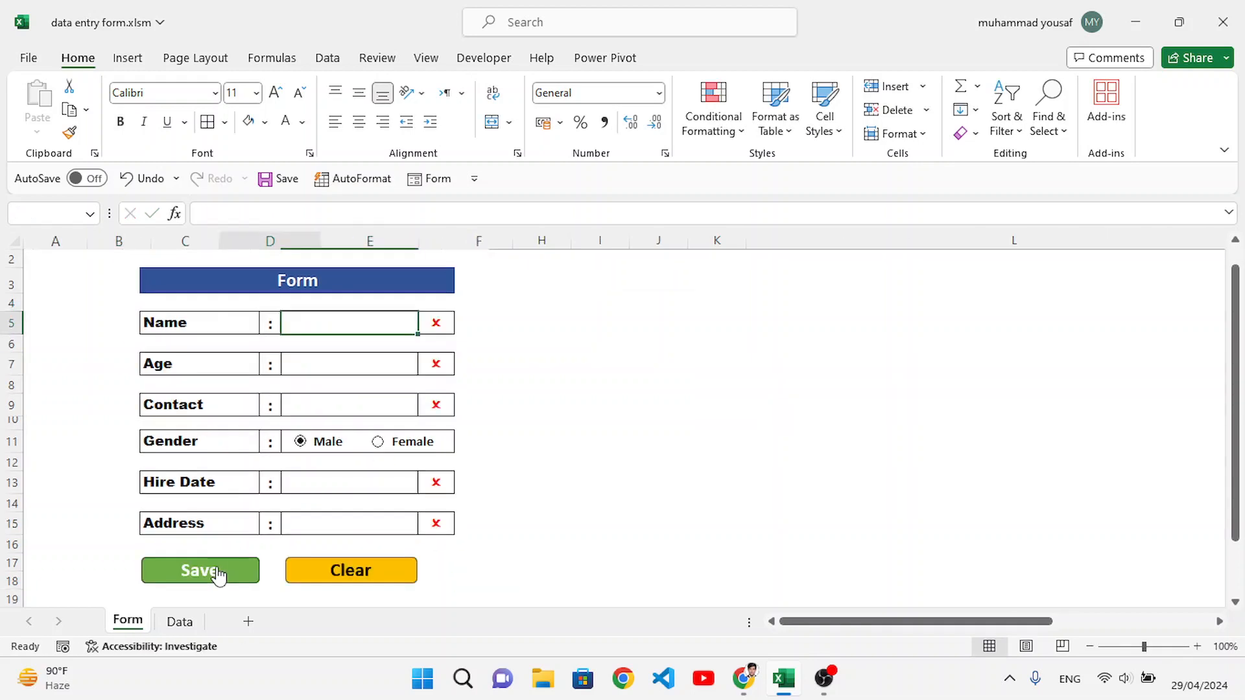
pyautogui.click(180, 621)
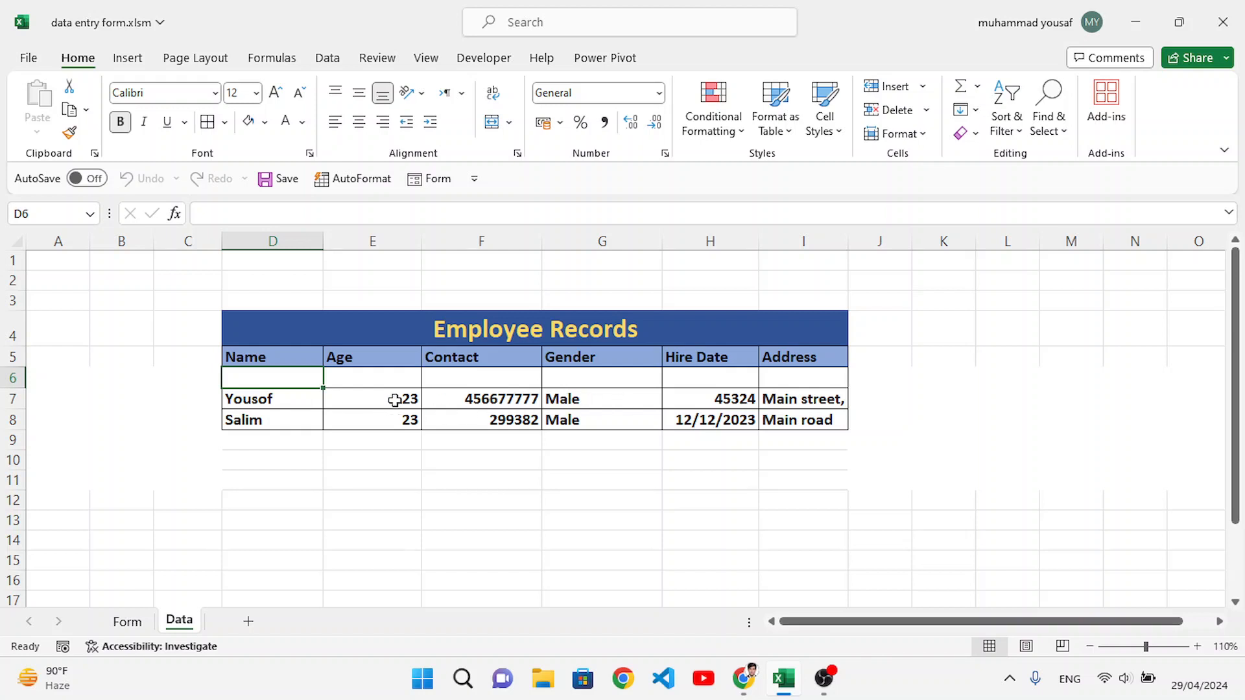
pyautogui.click(127, 621)
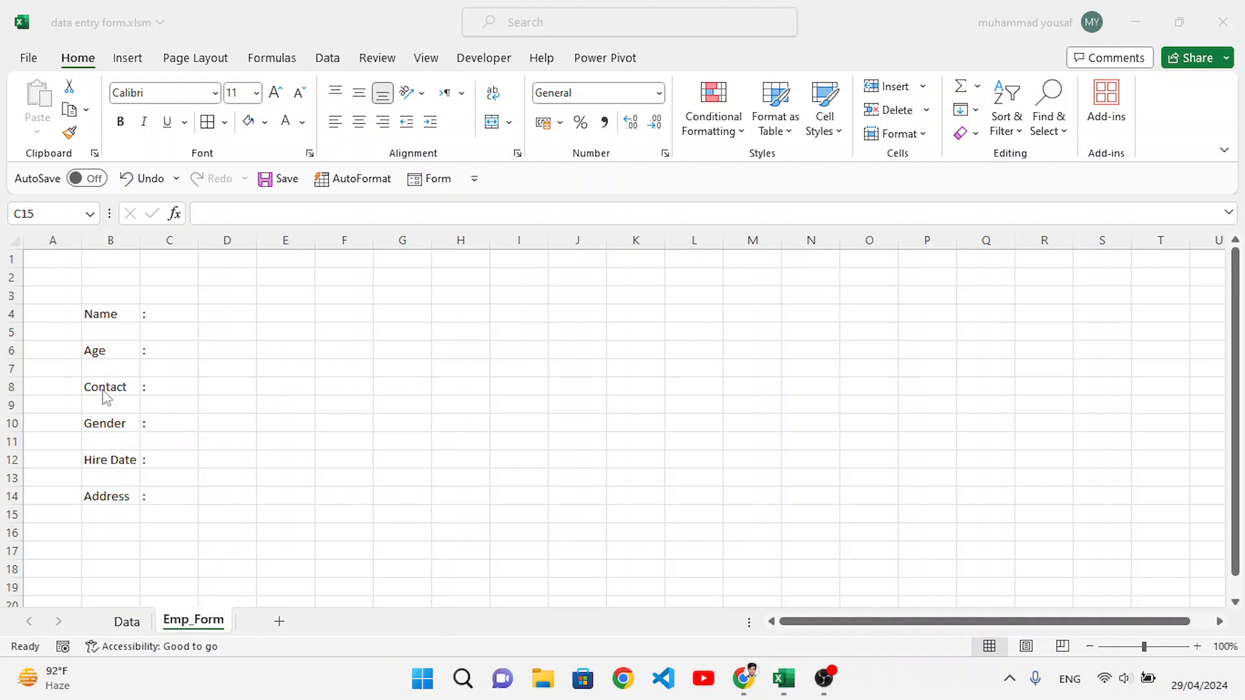
# Step: Examine the field labels from Name to Address and the colons beside them on the Emp_Form sheet
pyautogui.click(118, 317)
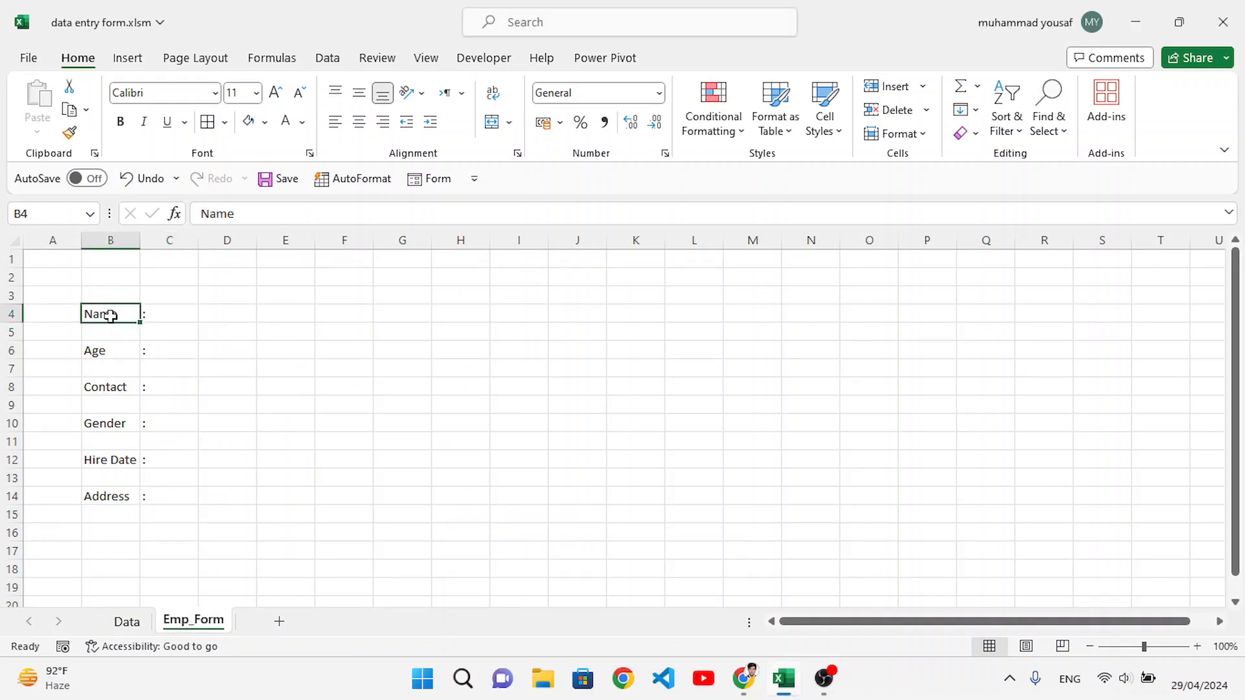
pyautogui.click(117, 354)
pyautogui.click(115, 385)
pyautogui.click(110, 424)
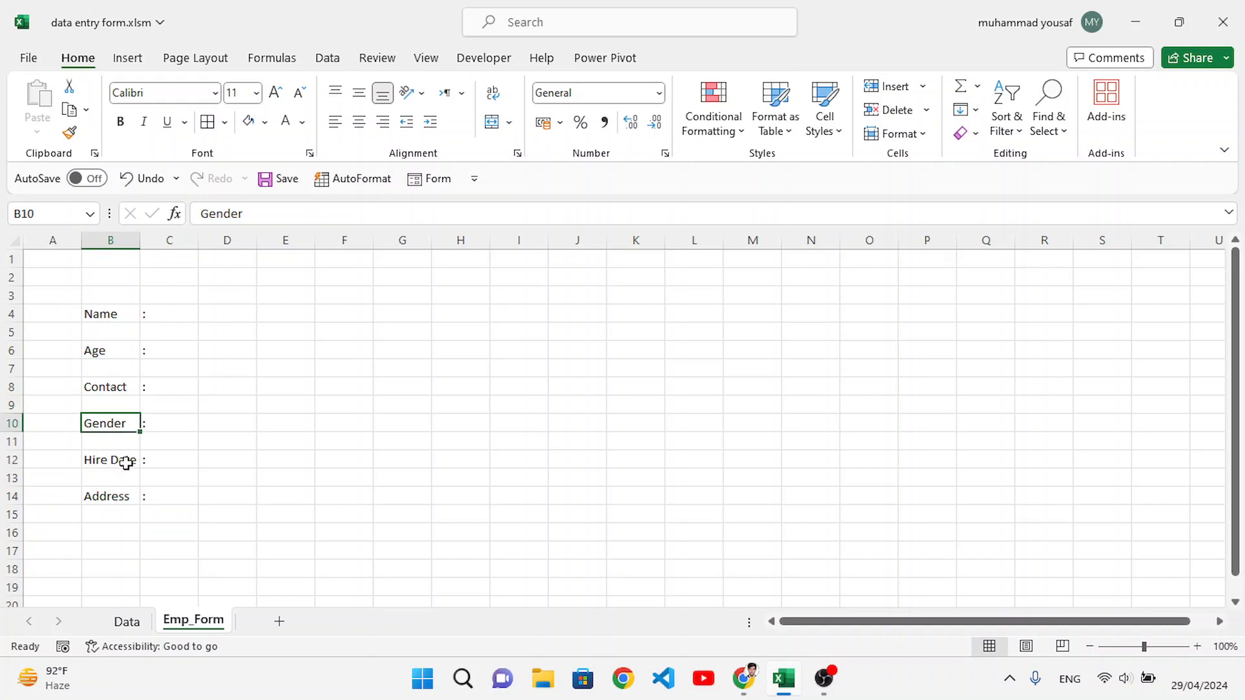
pyautogui.click(126, 462)
pyautogui.click(120, 490)
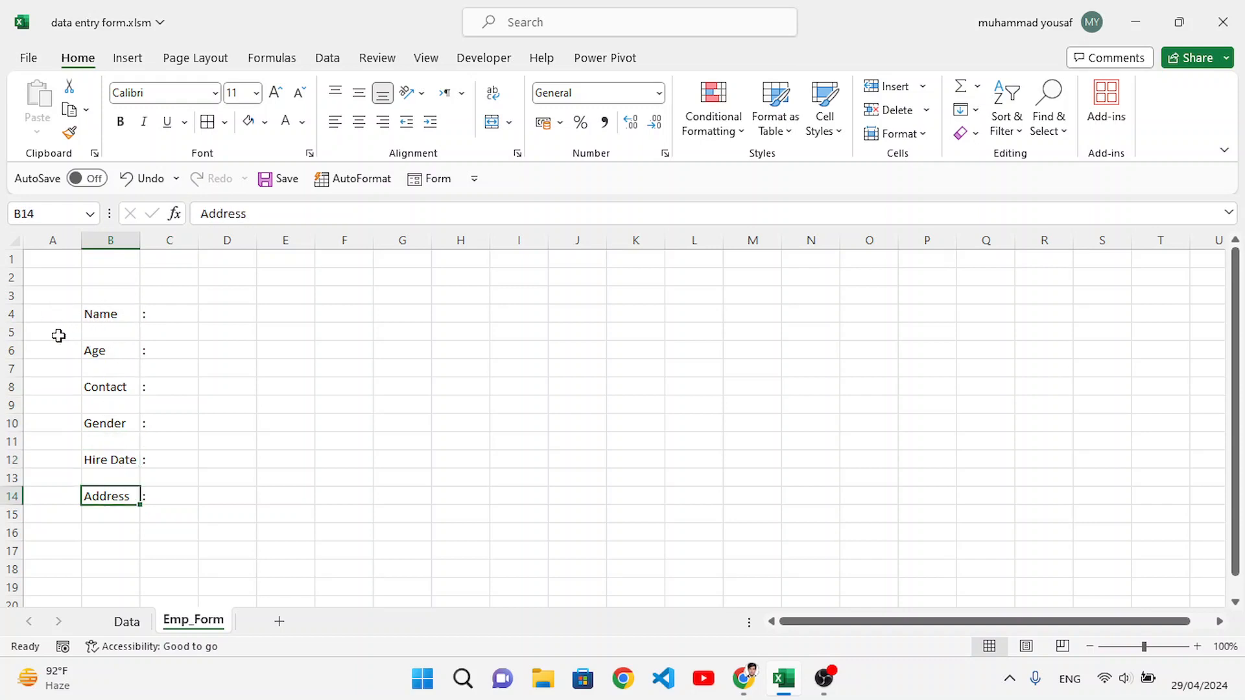
pyautogui.click(153, 314)
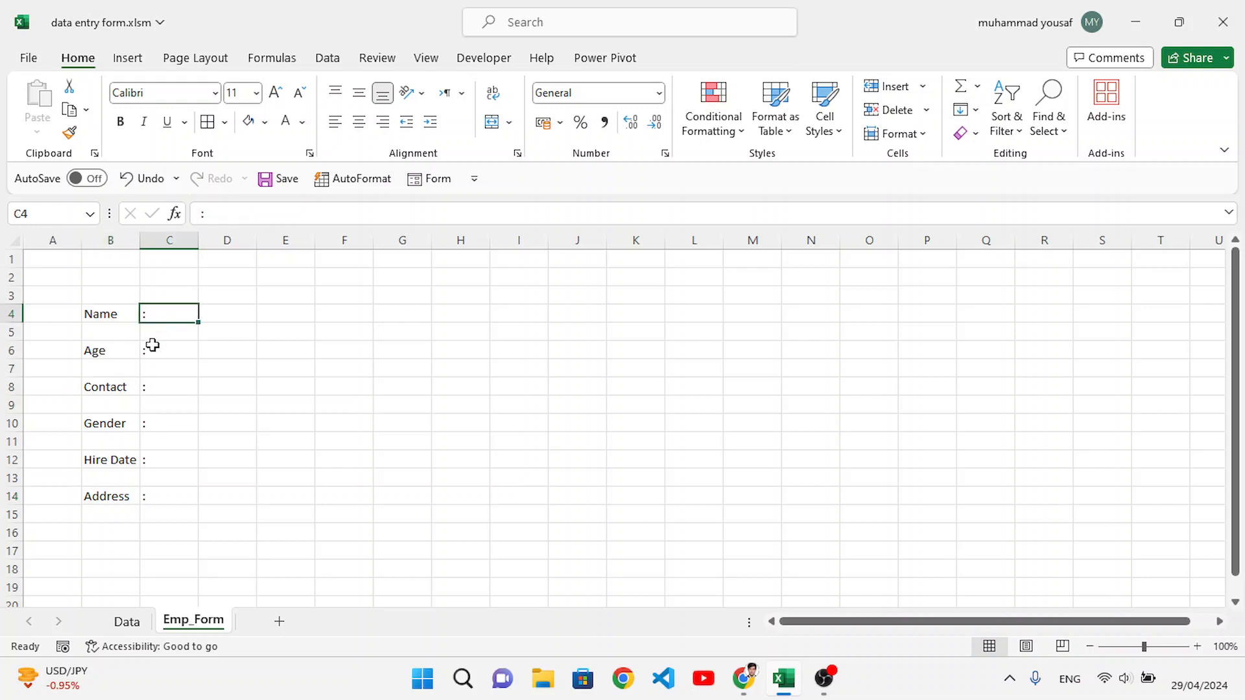
pyautogui.click(153, 345)
pyautogui.click(163, 401)
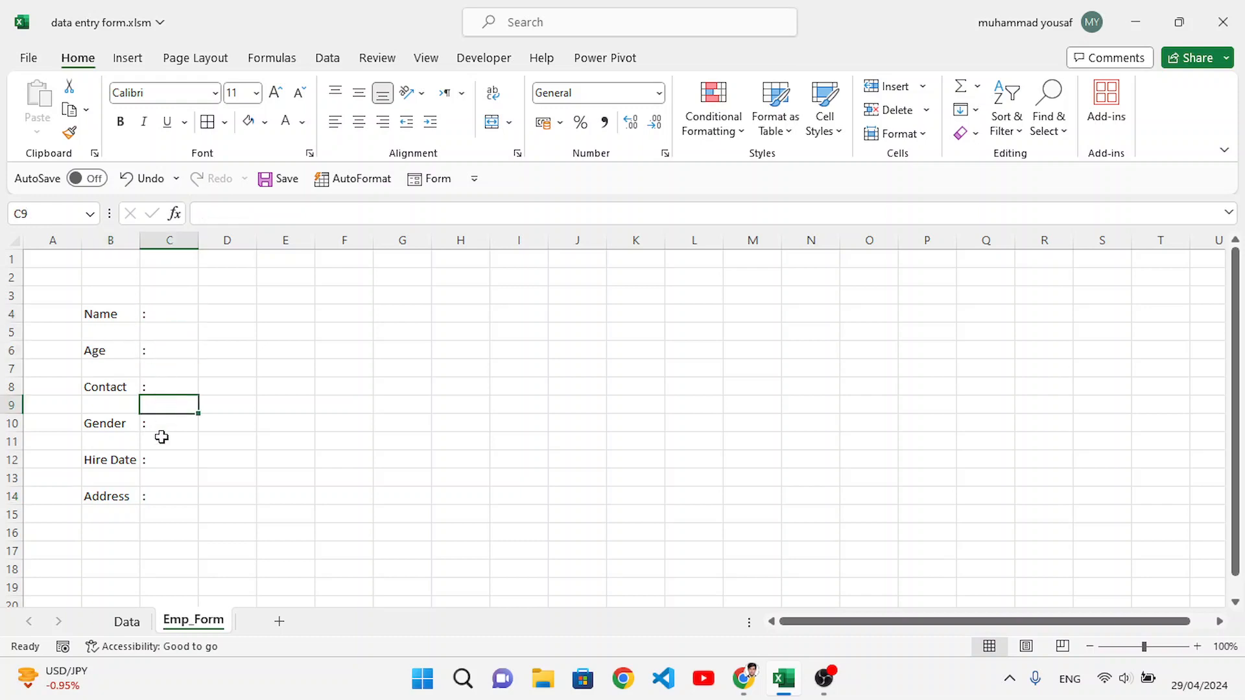
pyautogui.click(114, 313)
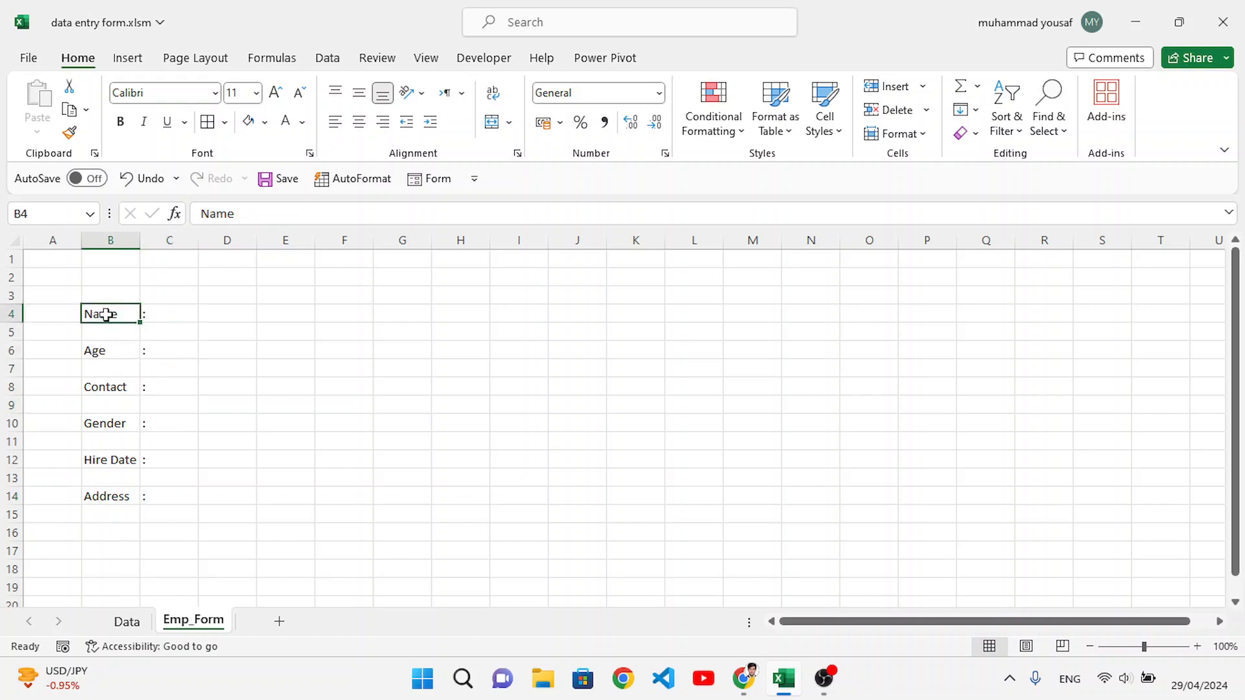
pyautogui.click(171, 354)
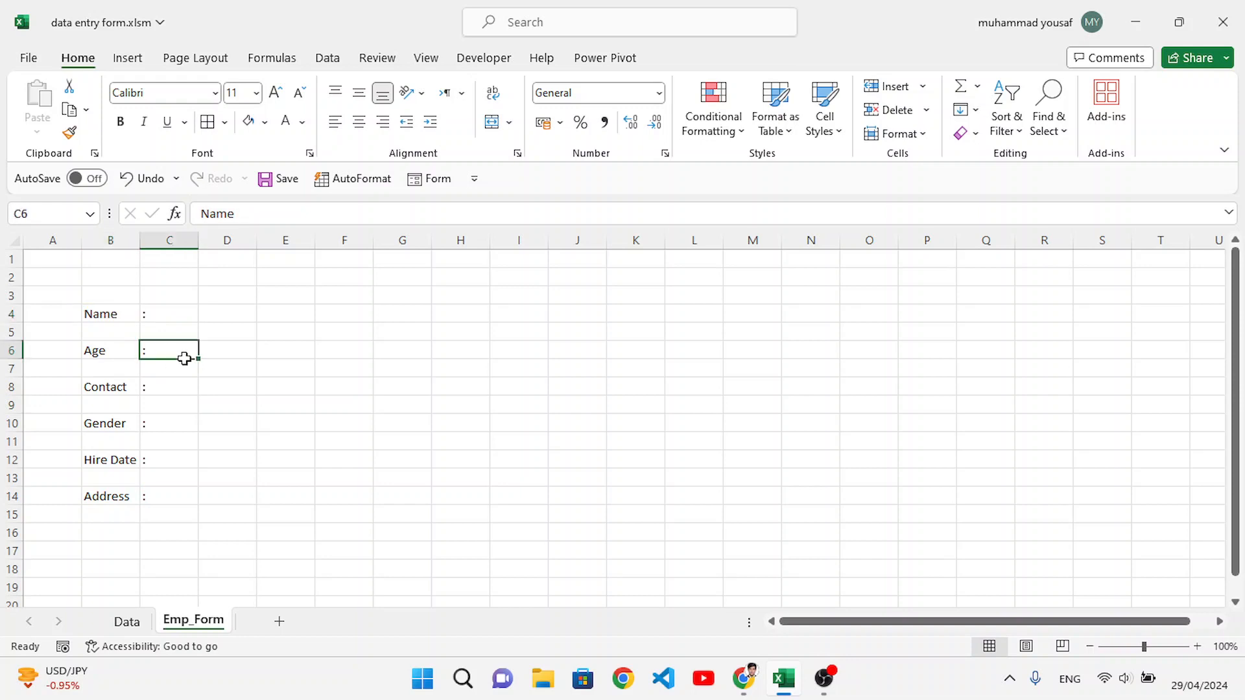
# Step: Format all six field labels and their colons in columns B and C as bold 14-point text
pyautogui.click(111, 315)
pyautogui.keyDown('ctrl'); pyautogui.click(107, 350); pyautogui.keyUp('ctrl')
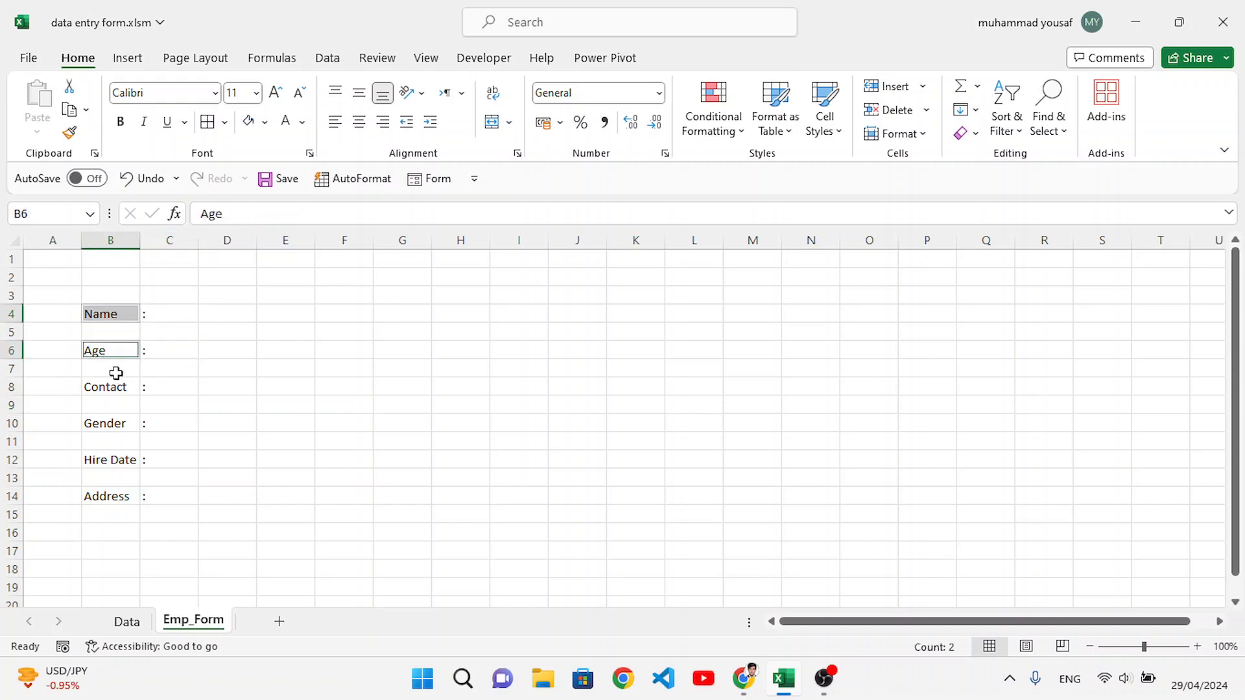
pyautogui.keyDown('ctrl'); pyautogui.click(119, 387); pyautogui.keyUp('ctrl')
pyautogui.keyDown('ctrl'); pyautogui.click(122, 427); pyautogui.keyUp('ctrl')
pyautogui.keyDown('ctrl'); pyautogui.click(121, 460); pyautogui.keyUp('ctrl')
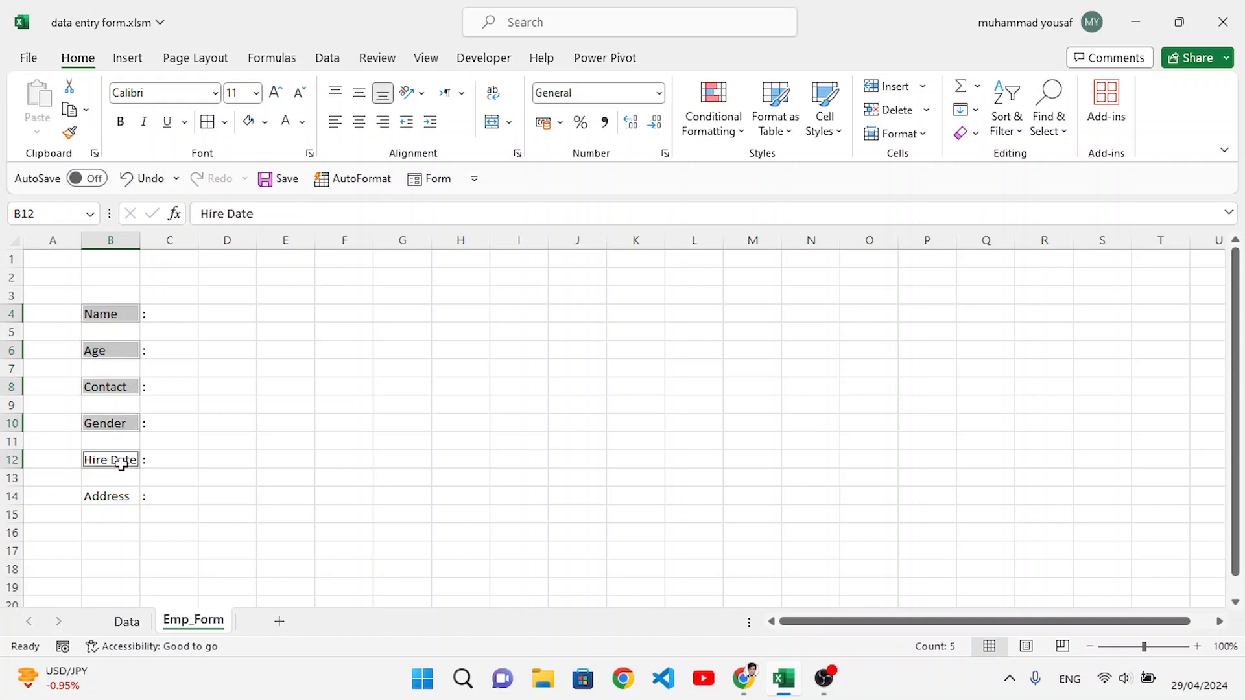
pyautogui.keyDown('ctrl'); pyautogui.click(116, 498); pyautogui.keyUp('ctrl')
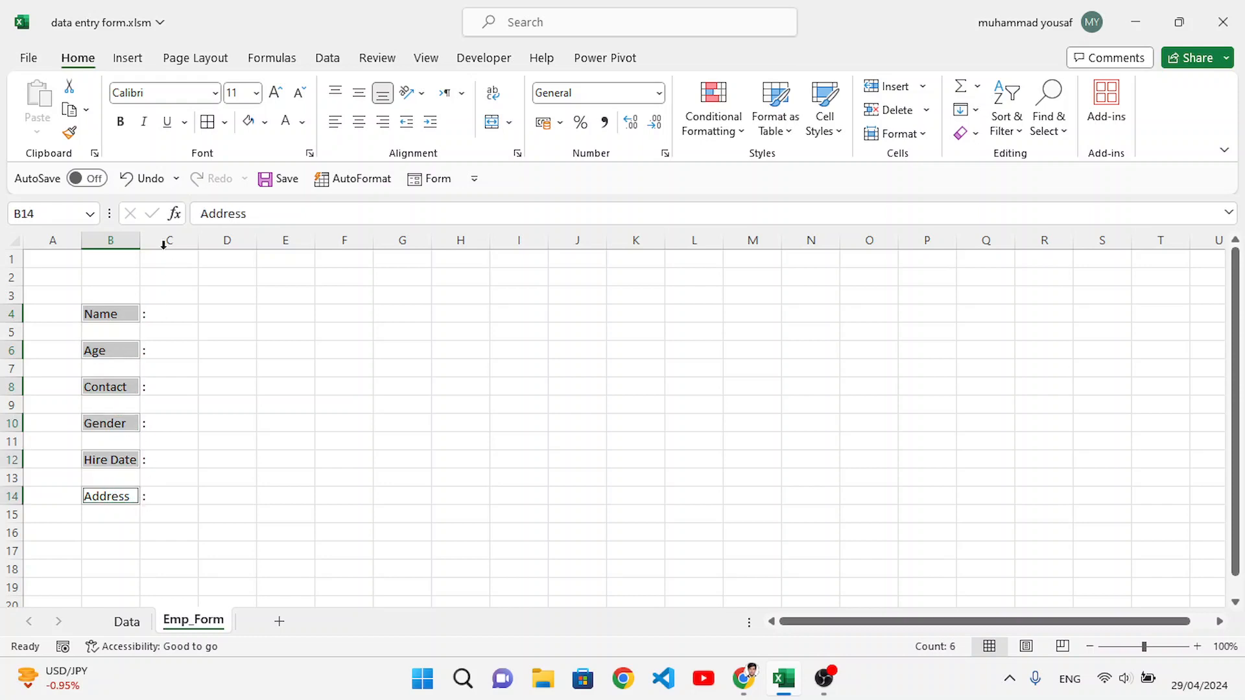
pyautogui.keyDown('ctrl'); pyautogui.click(176, 313); pyautogui.keyUp('ctrl')
pyautogui.keyDown('ctrl'); pyautogui.click(167, 350); pyautogui.keyUp('ctrl')
pyautogui.keyDown('ctrl'); pyautogui.click(164, 387); pyautogui.keyUp('ctrl')
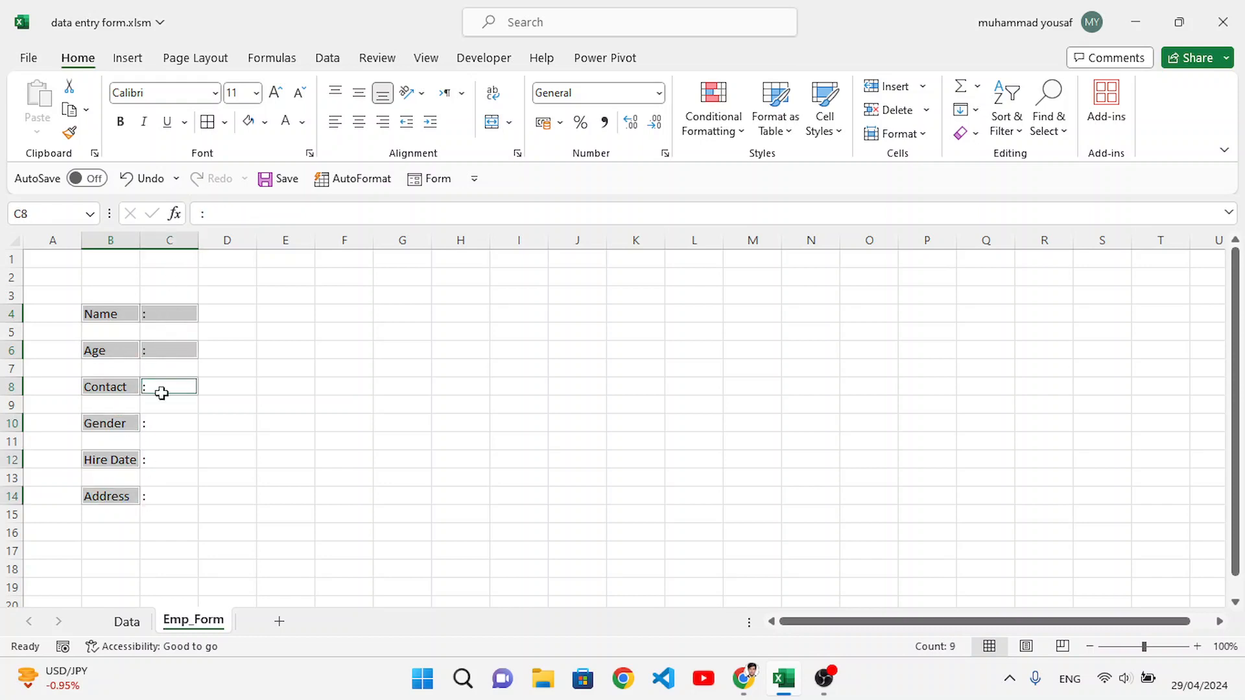
pyautogui.keyDown('ctrl'); pyautogui.click(159, 424); pyautogui.keyUp('ctrl')
pyautogui.keyDown('ctrl'); pyautogui.click(159, 460); pyautogui.keyUp('ctrl')
pyautogui.keyDown('ctrl'); pyautogui.click(161, 506); pyautogui.keyUp('ctrl')
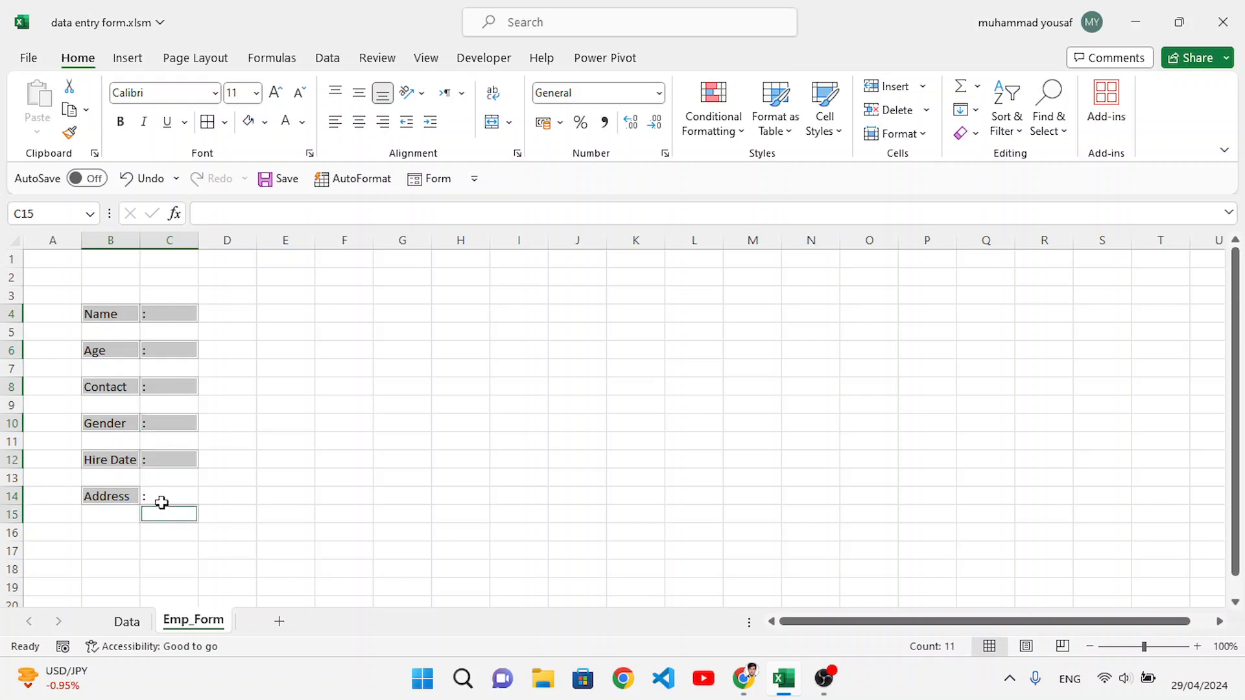
pyautogui.keyDown('ctrl'); pyautogui.click(162, 503); pyautogui.keyUp('ctrl')
pyautogui.keyDown('ctrl'); pyautogui.click(158, 511); pyautogui.keyUp('ctrl')
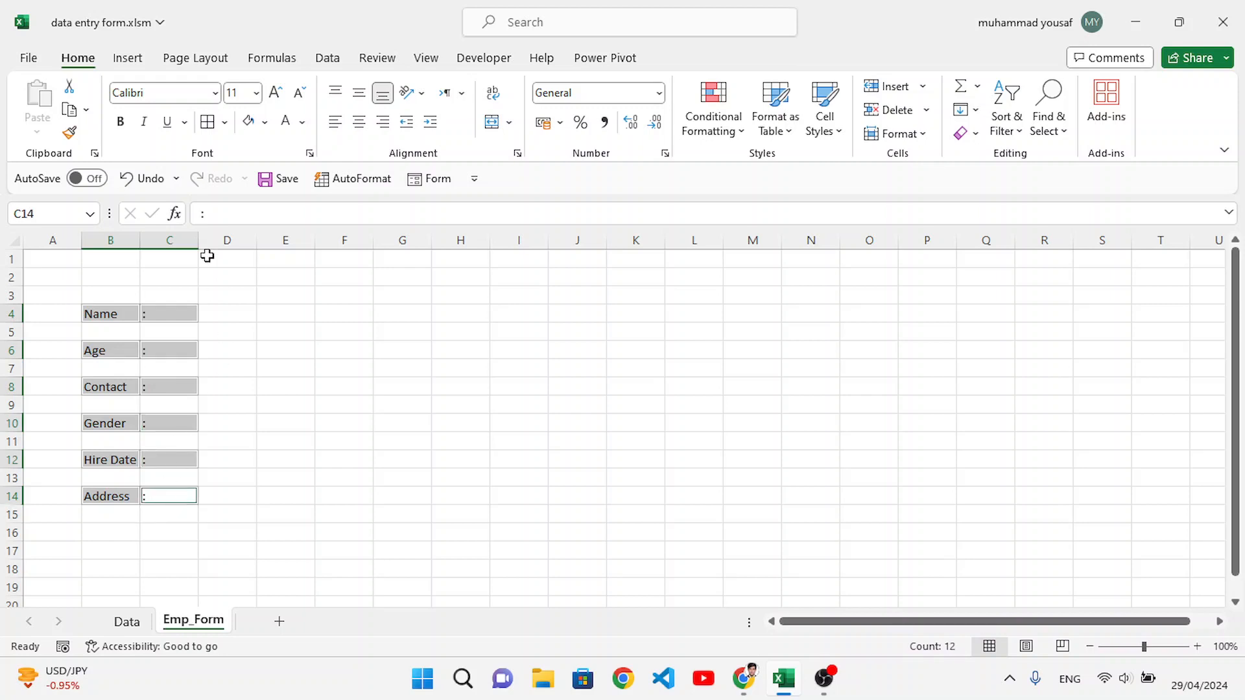
pyautogui.click(275, 92)
pyautogui.click(274, 94)
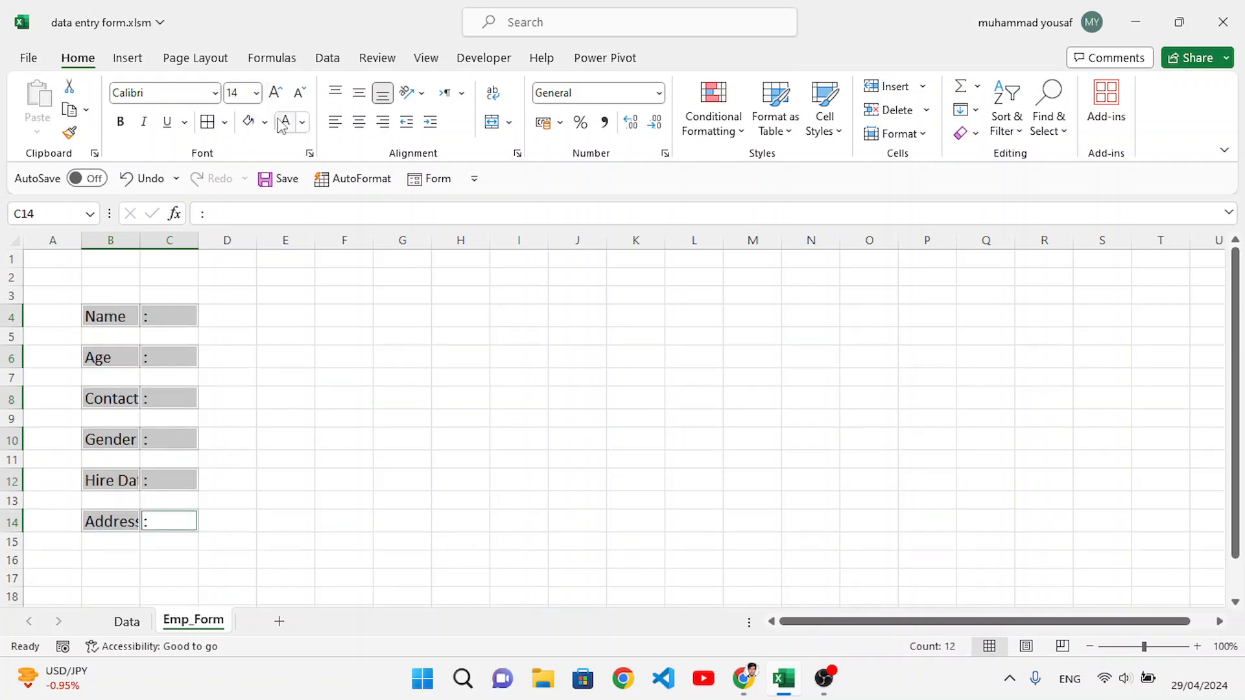
pyautogui.click(120, 123)
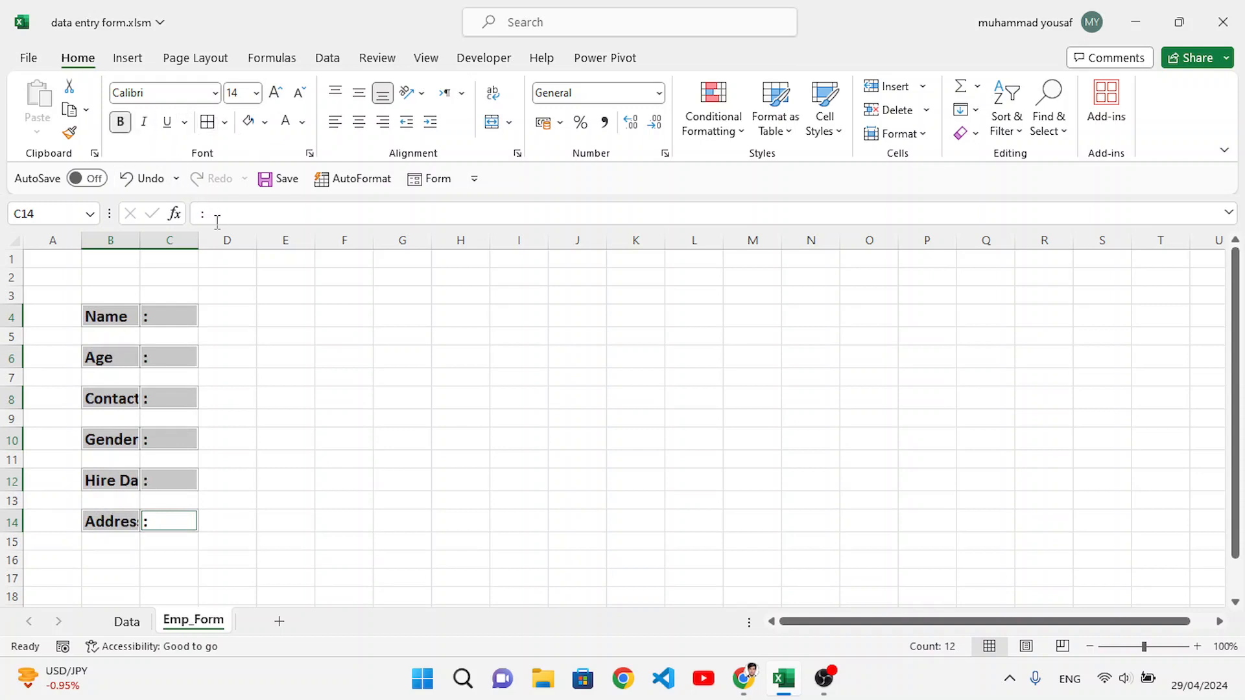
pyautogui.click(203, 310)
# Step: Widen column B to fit the field labels and narrow column C around the colons
pyautogui.moveTo(144, 240); pyautogui.dragTo(159, 243)
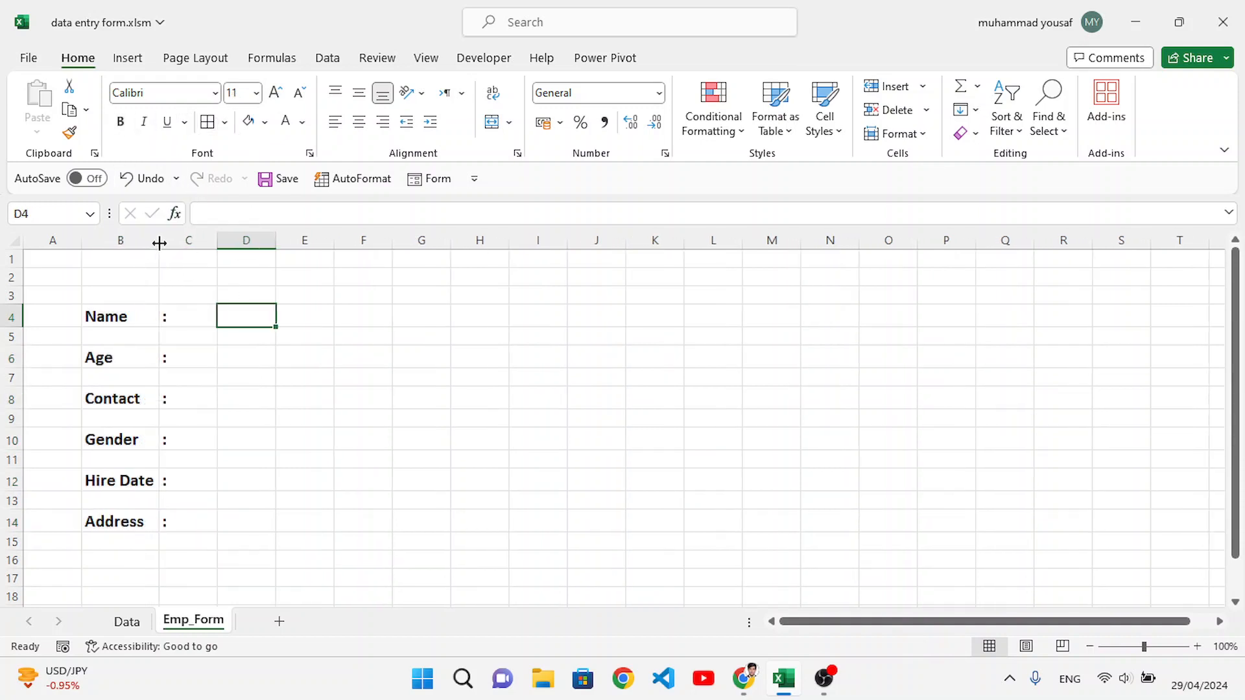
pyautogui.click(218, 252)
pyautogui.moveTo(219, 242); pyautogui.dragTo(179, 243)
# Step: Center the colons horizontally in cells C4:C14
pyautogui.click(169, 314)
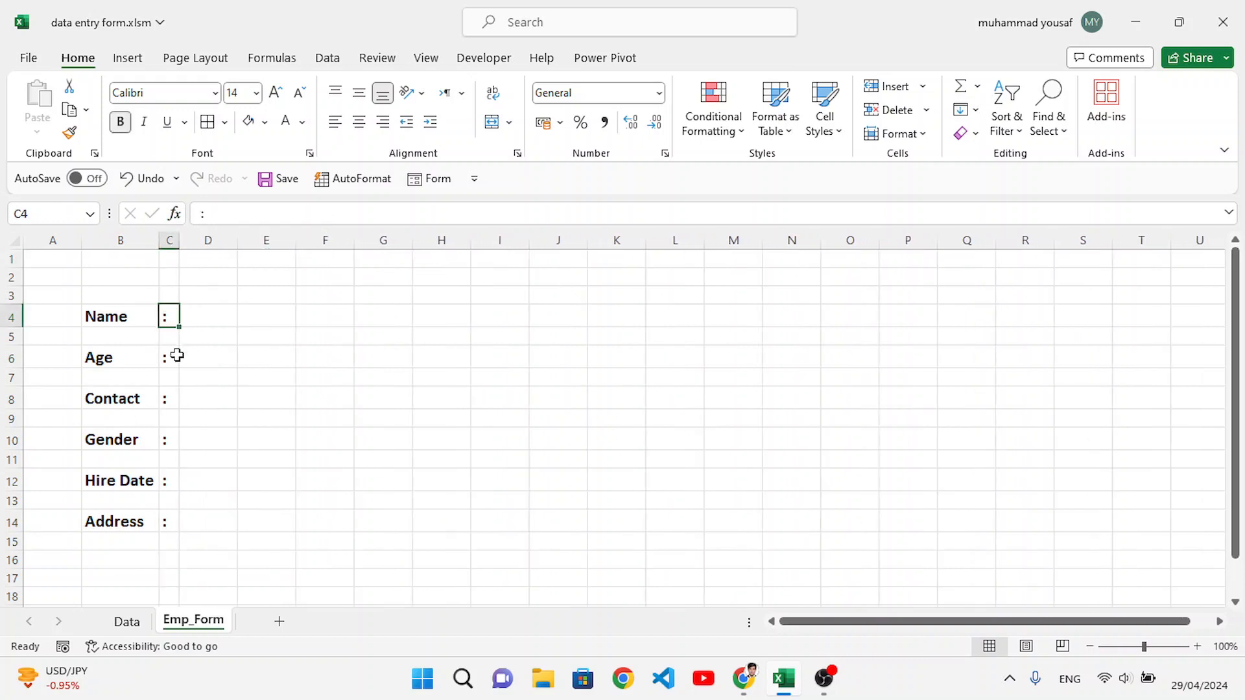
pyautogui.click(193, 317)
pyautogui.click(169, 319)
pyautogui.moveTo(169, 319); pyautogui.dragTo(171, 523)
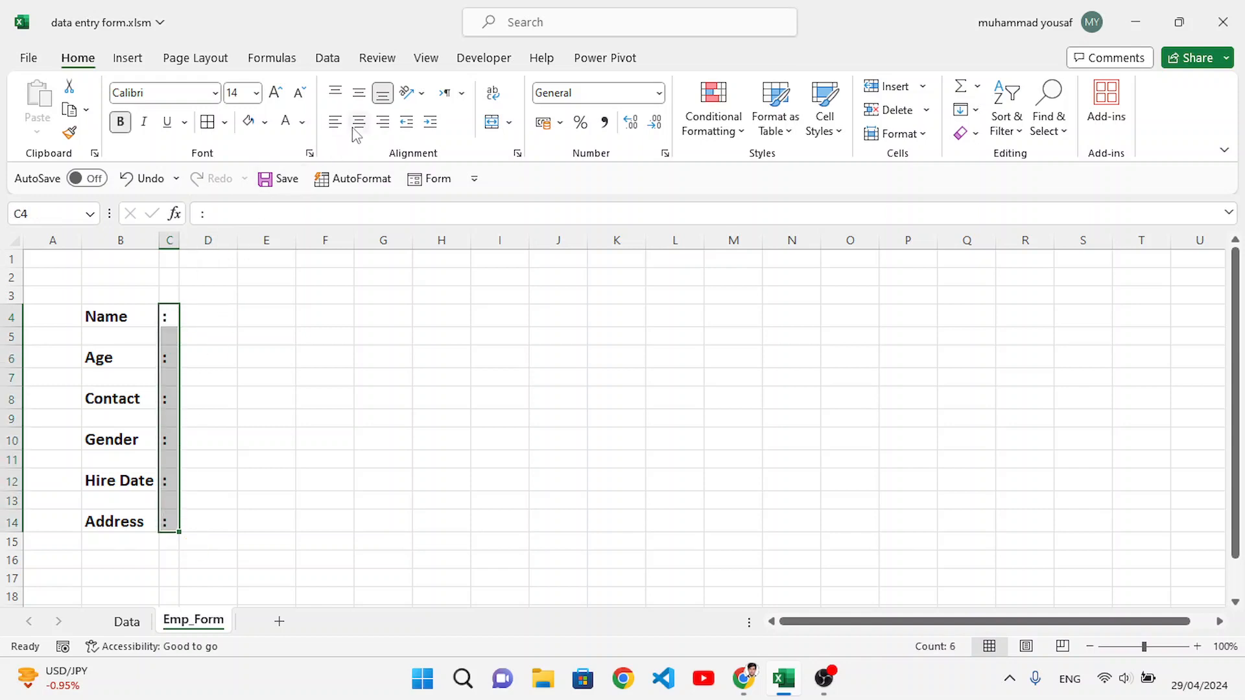
pyautogui.click(359, 122)
pyautogui.click(281, 337)
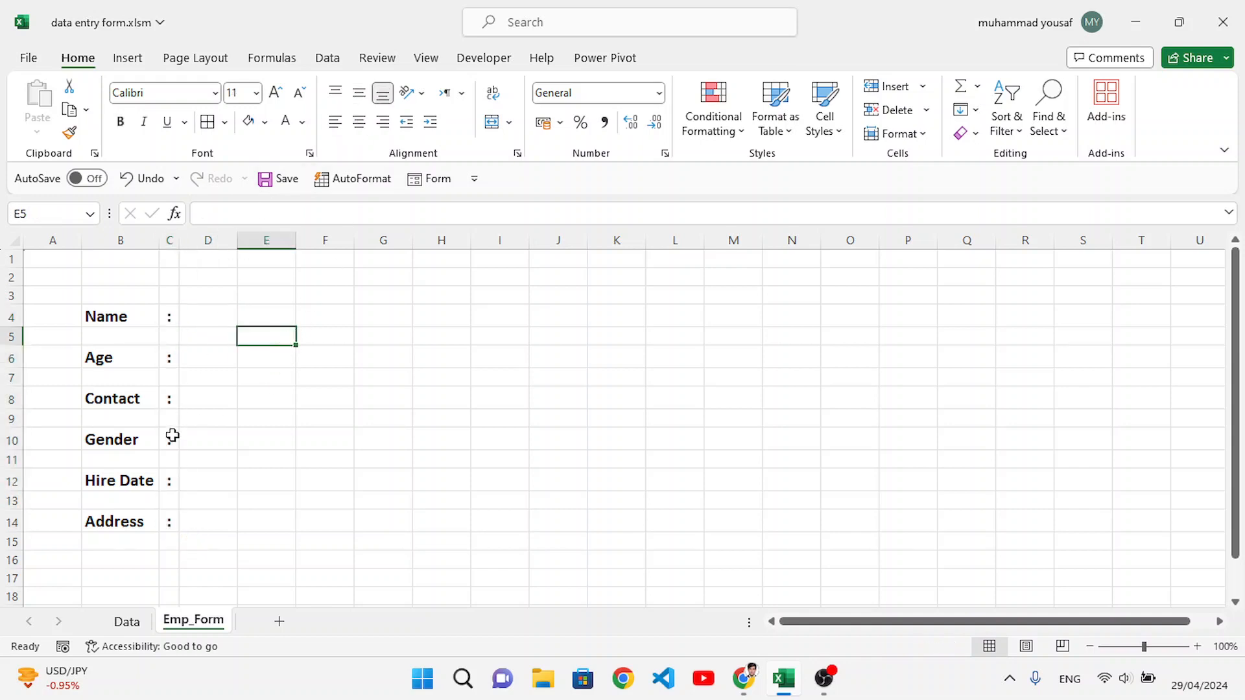
# Step: Widen column B slightly around the field labels and widen column D for the entry cells
pyautogui.moveTo(163, 241); pyautogui.dragTo(169, 241)
pyautogui.moveTo(116, 318); pyautogui.dragTo(280, 321)
pyautogui.click(264, 366)
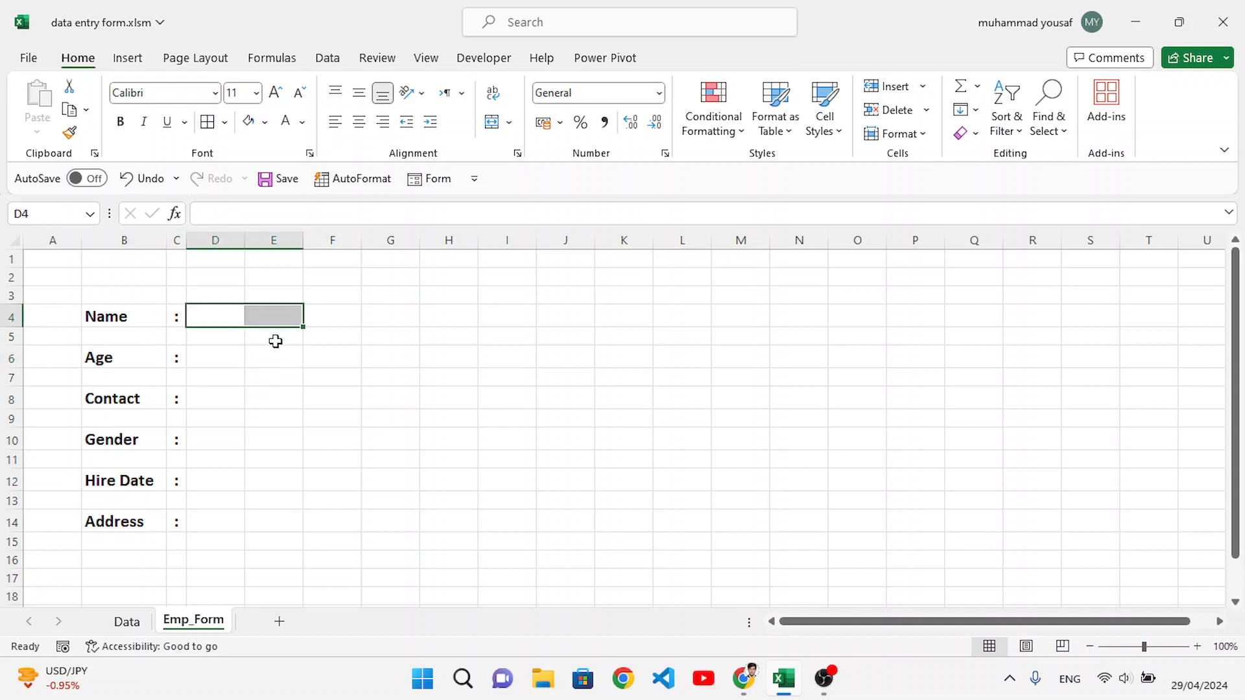
pyautogui.moveTo(245, 239); pyautogui.dragTo(257, 240)
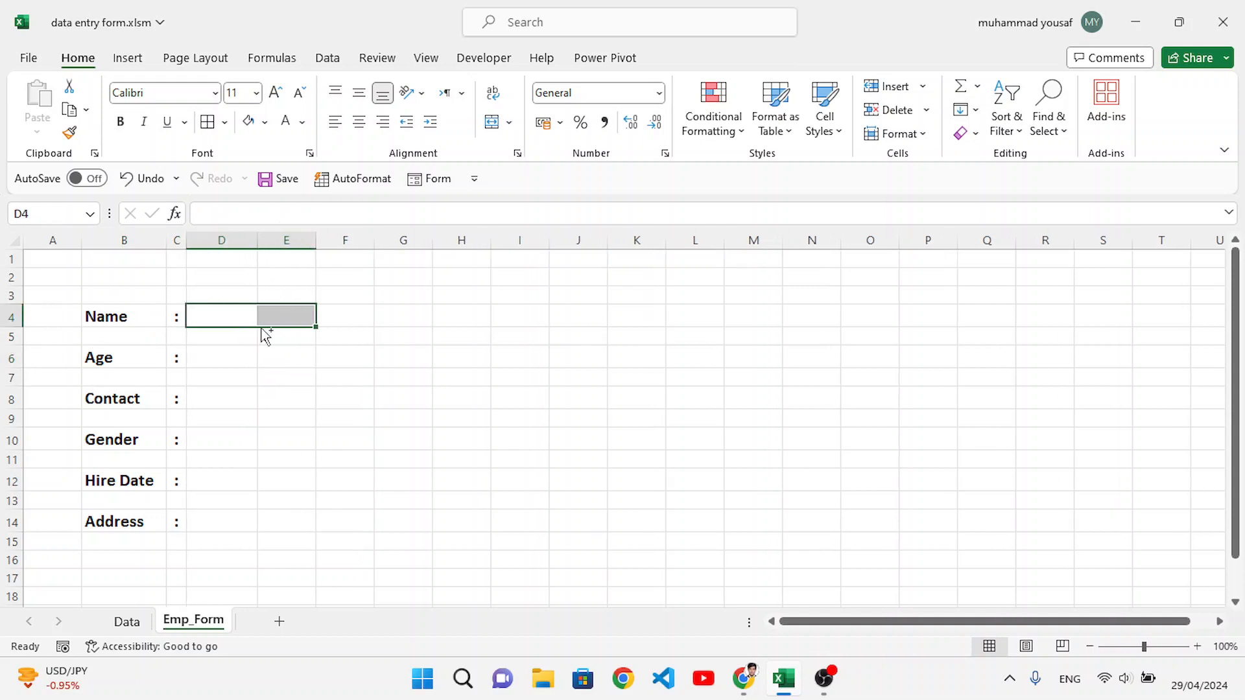
# Step: Merge and center the column D and E cells separately in each field row: 4, 6, 8, 10, 12 and 14
pyautogui.moveTo(236, 352); pyautogui.dragTo(267, 355)
pyautogui.moveTo(222, 397); pyautogui.dragTo(277, 397)
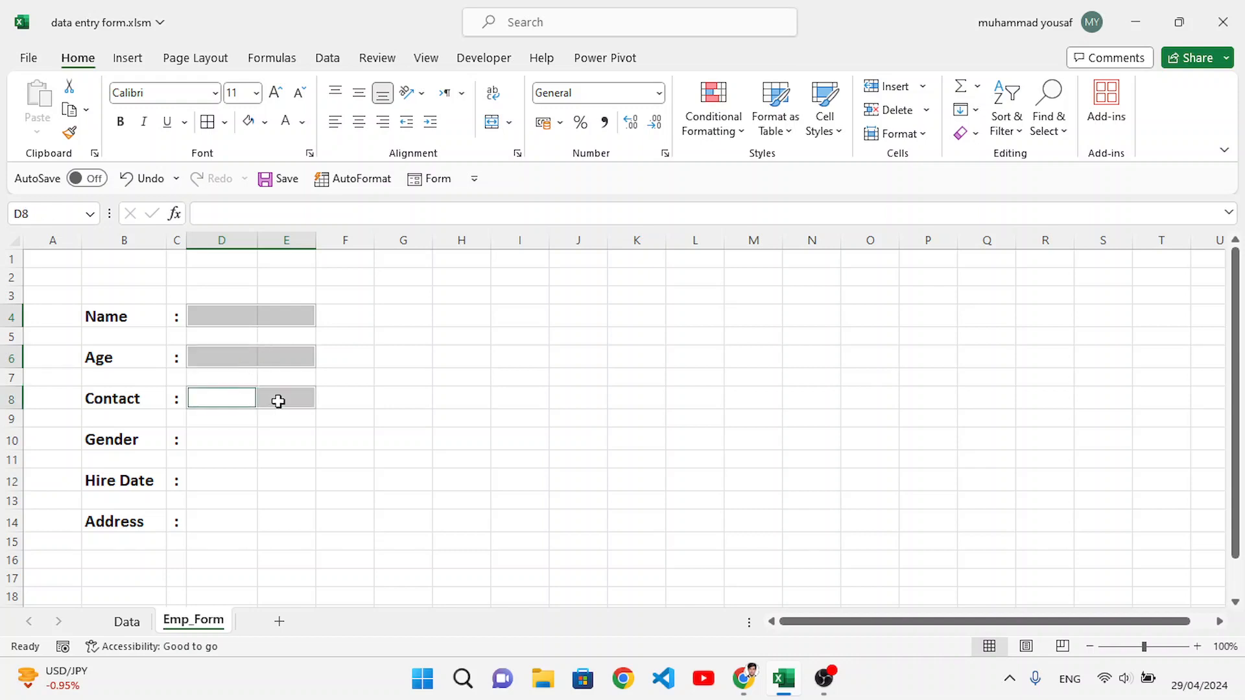
pyautogui.moveTo(214, 439); pyautogui.dragTo(266, 441)
pyautogui.moveTo(214, 479); pyautogui.dragTo(267, 483)
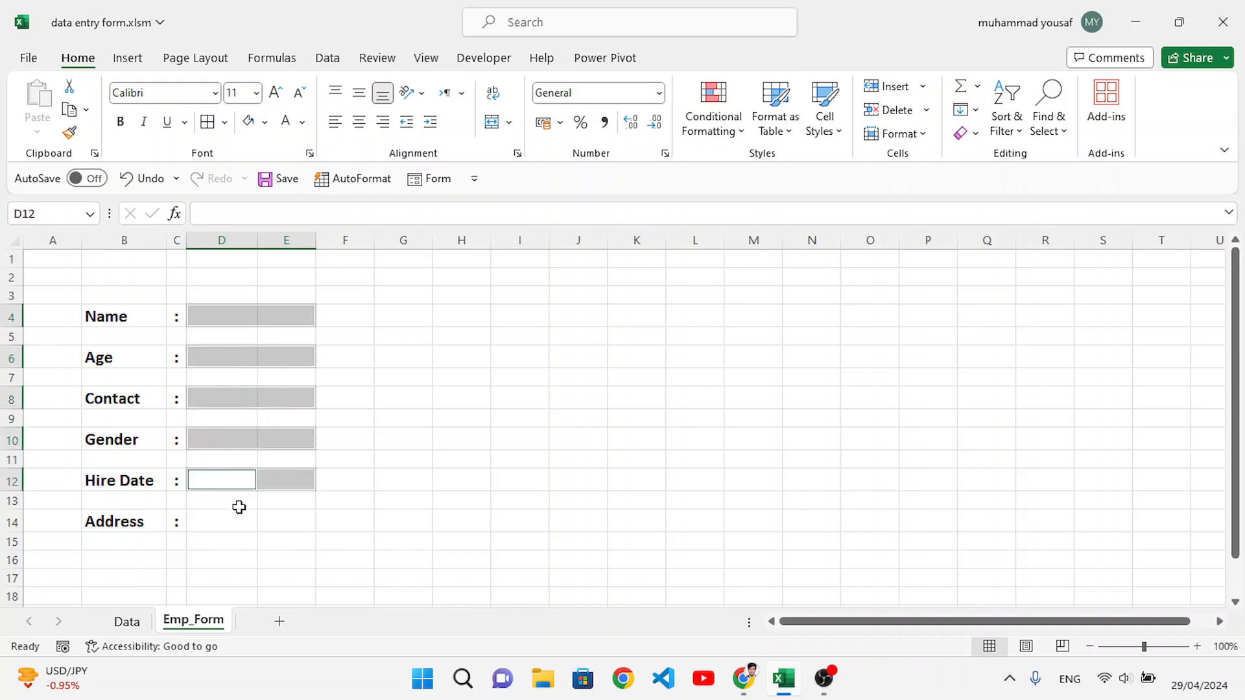
pyautogui.moveTo(221, 529); pyautogui.dragTo(264, 526)
pyautogui.click(491, 122)
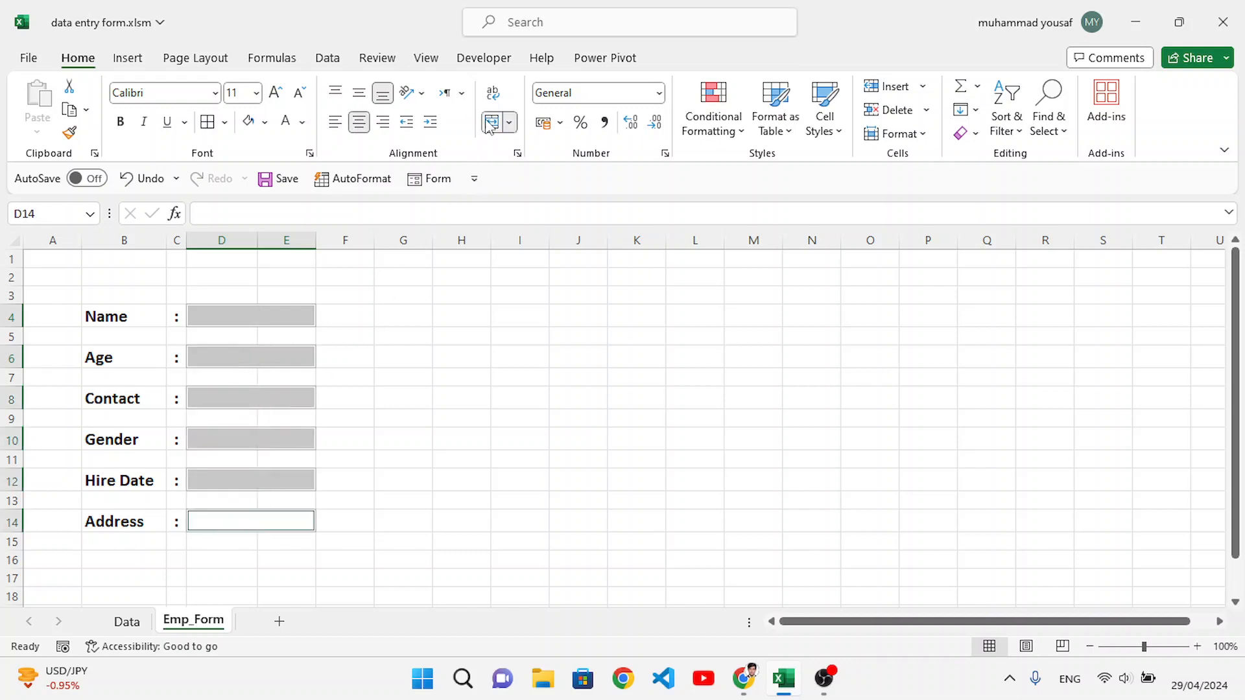
pyautogui.click(296, 354)
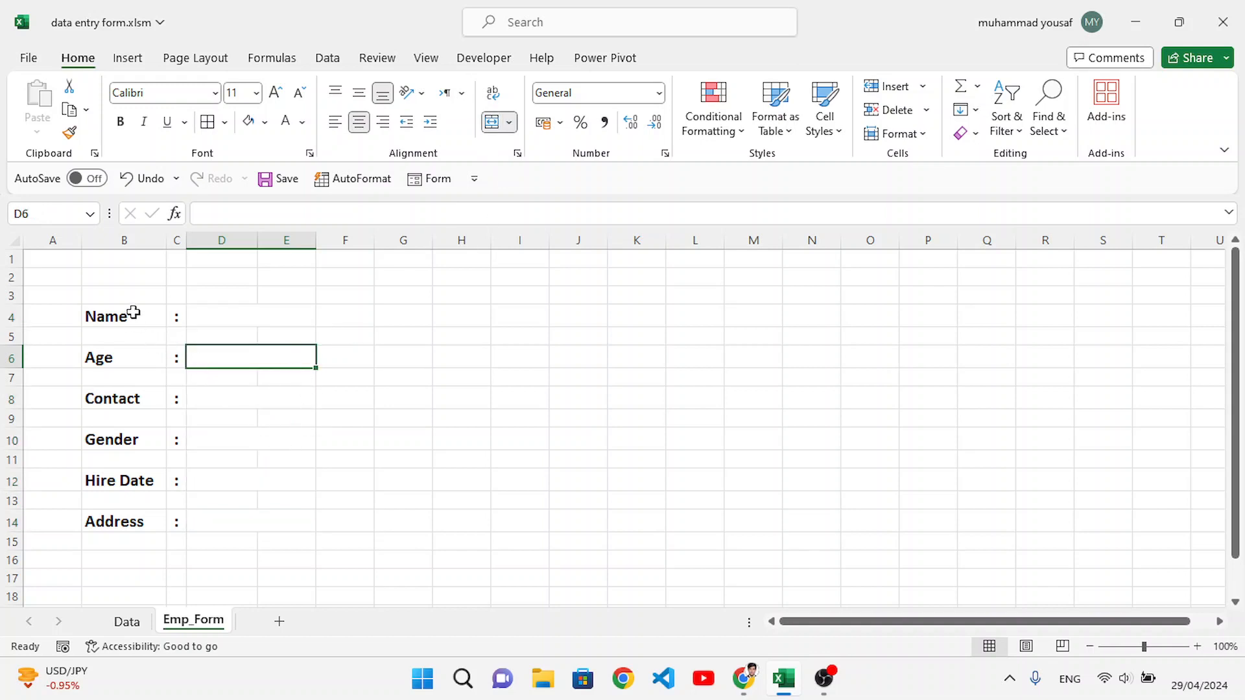
# Step: Apply all borders to the label, colon and entry cells of the six field rows, from Name to Address
pyautogui.moveTo(130, 314); pyautogui.dragTo(244, 311)
pyautogui.moveTo(123, 356); pyautogui.dragTo(216, 361)
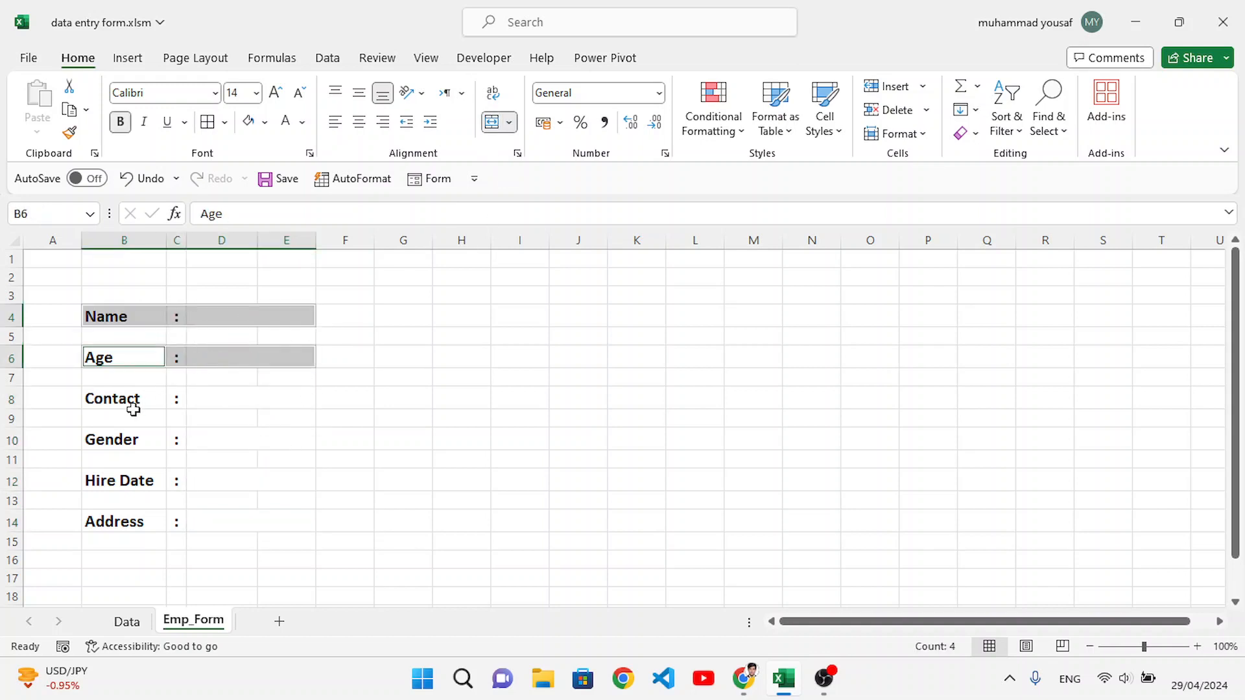
pyautogui.moveTo(127, 404); pyautogui.dragTo(245, 400)
pyautogui.keyDown('ctrl'); pyautogui.click(121, 446); pyautogui.keyUp('ctrl')
pyautogui.moveTo(121, 446); pyautogui.dragTo(216, 447)
pyautogui.keyDown('ctrl'); pyautogui.click(157, 482); pyautogui.keyUp('ctrl')
pyautogui.moveTo(158, 482); pyautogui.dragTo(220, 478)
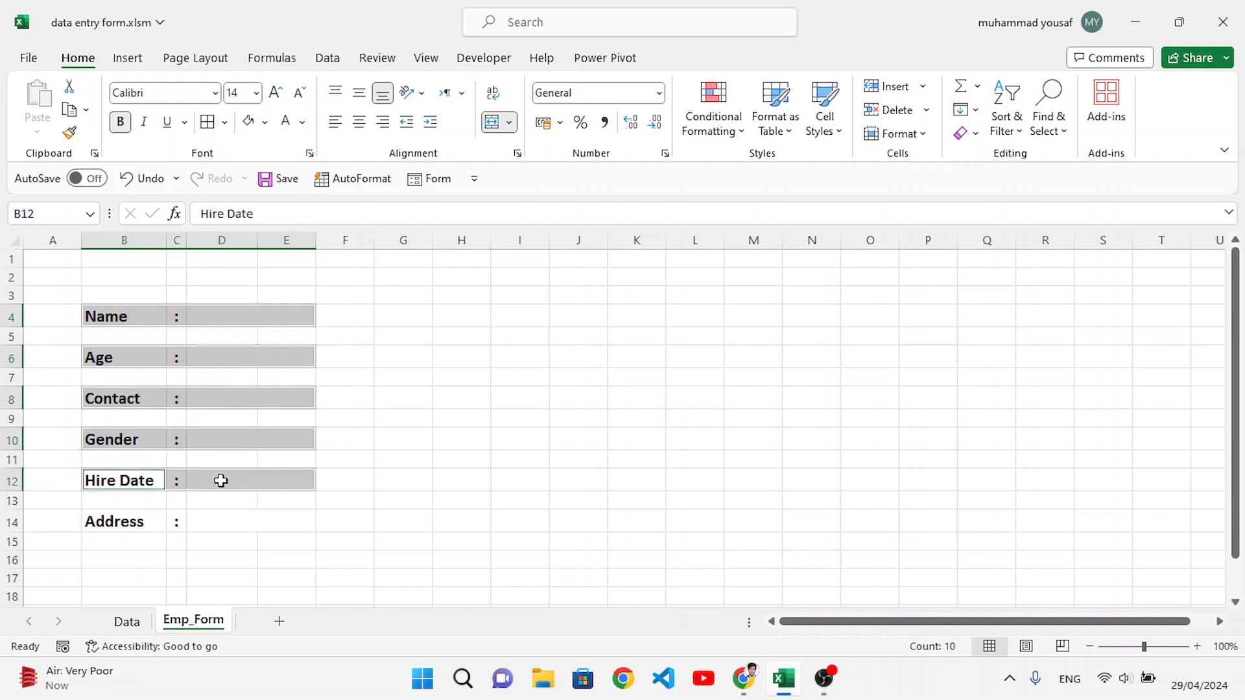
pyautogui.moveTo(128, 520); pyautogui.dragTo(194, 520)
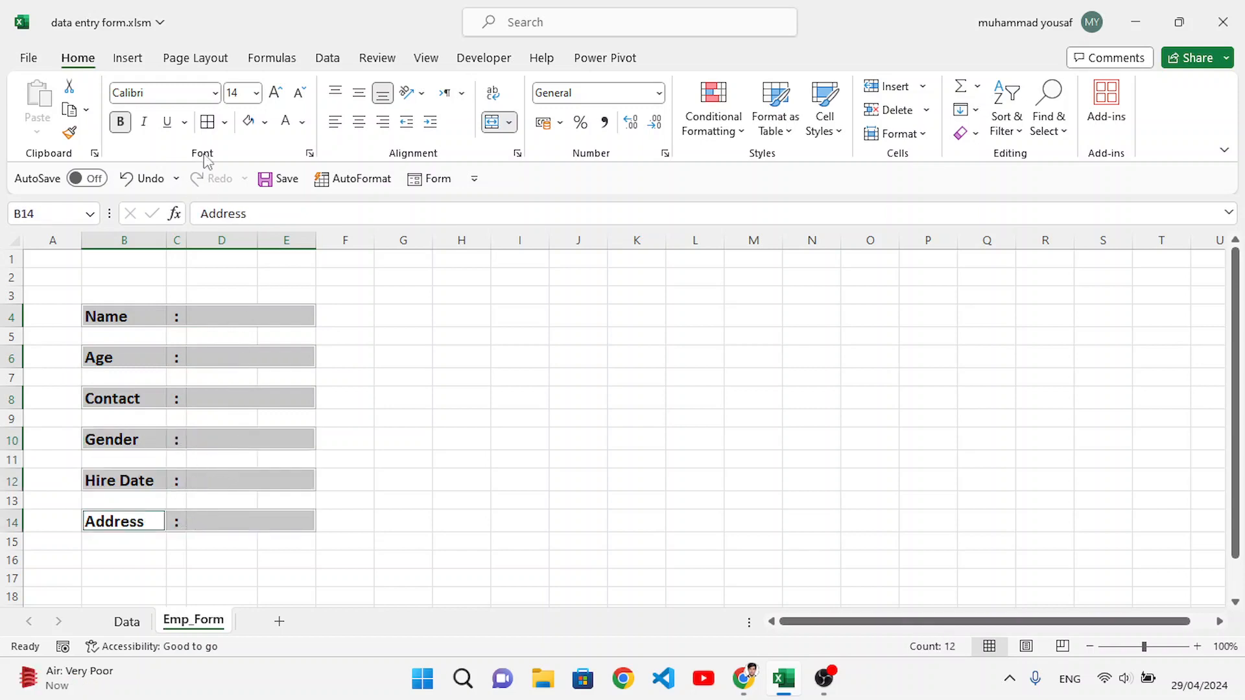
pyautogui.click(207, 122)
pyautogui.click(214, 397)
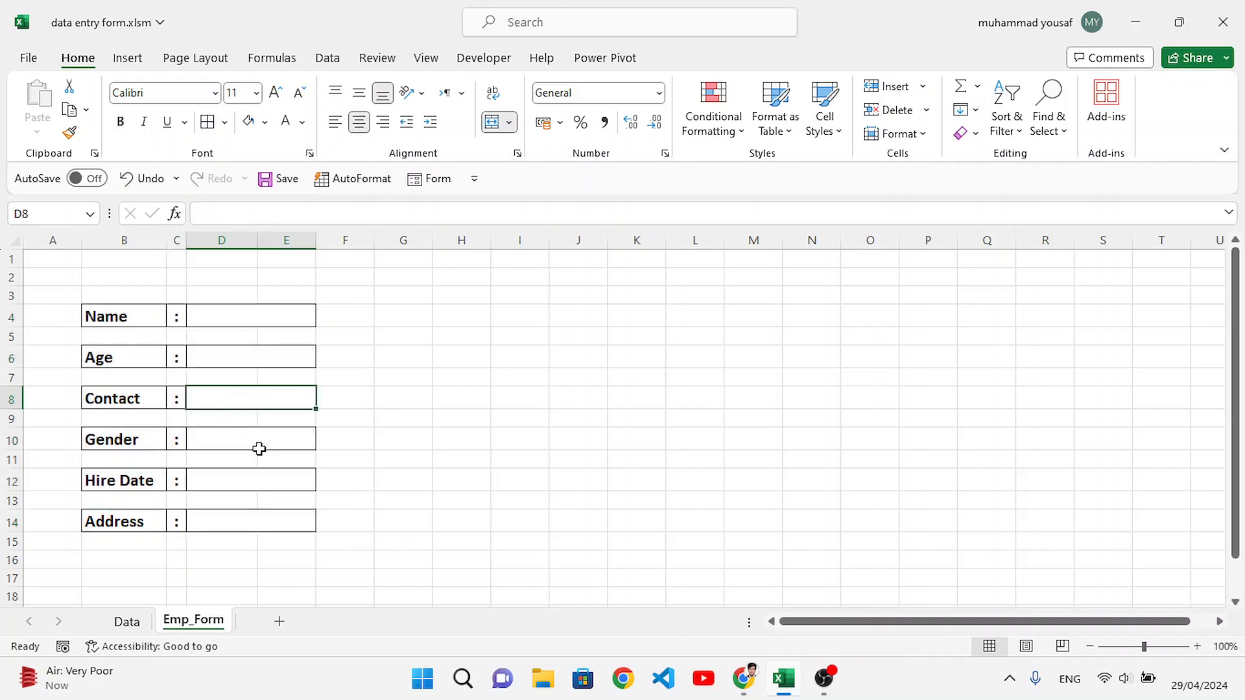
pyautogui.click(345, 316)
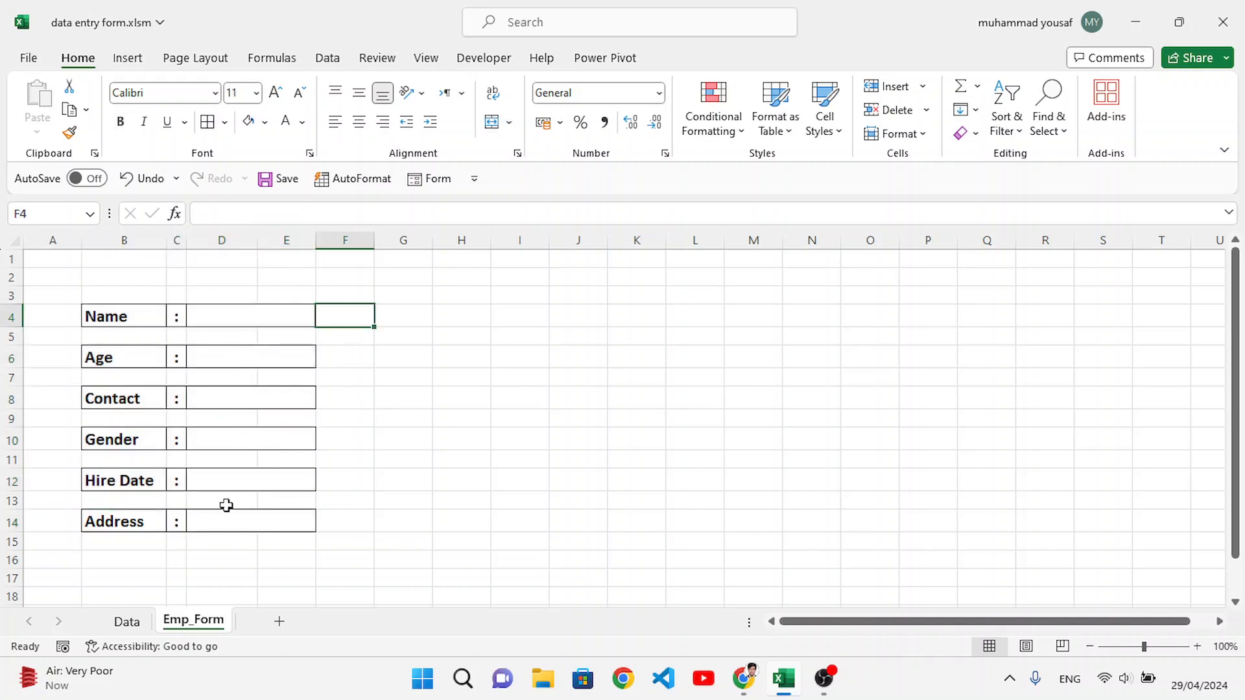
# Step: Merge and center B2:F2 and enter the title "Form" in it
pyautogui.moveTo(156, 274); pyautogui.dragTo(324, 271)
pyautogui.click(491, 122)
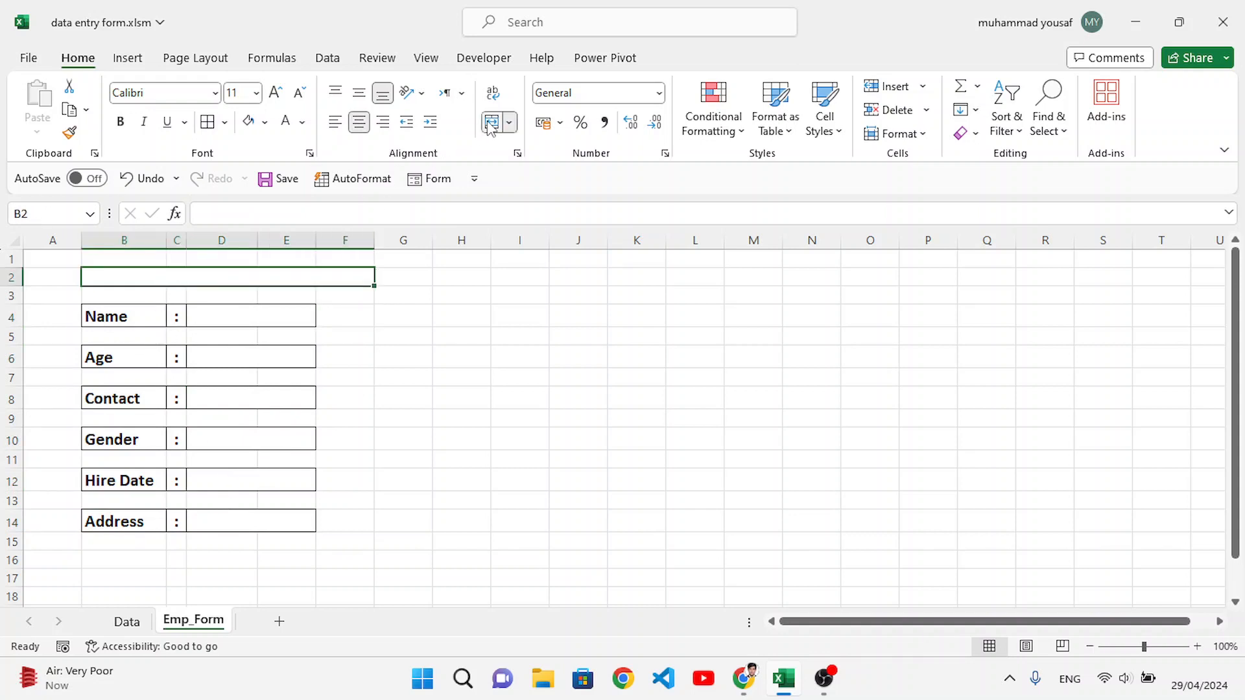
pyautogui.write('Form')
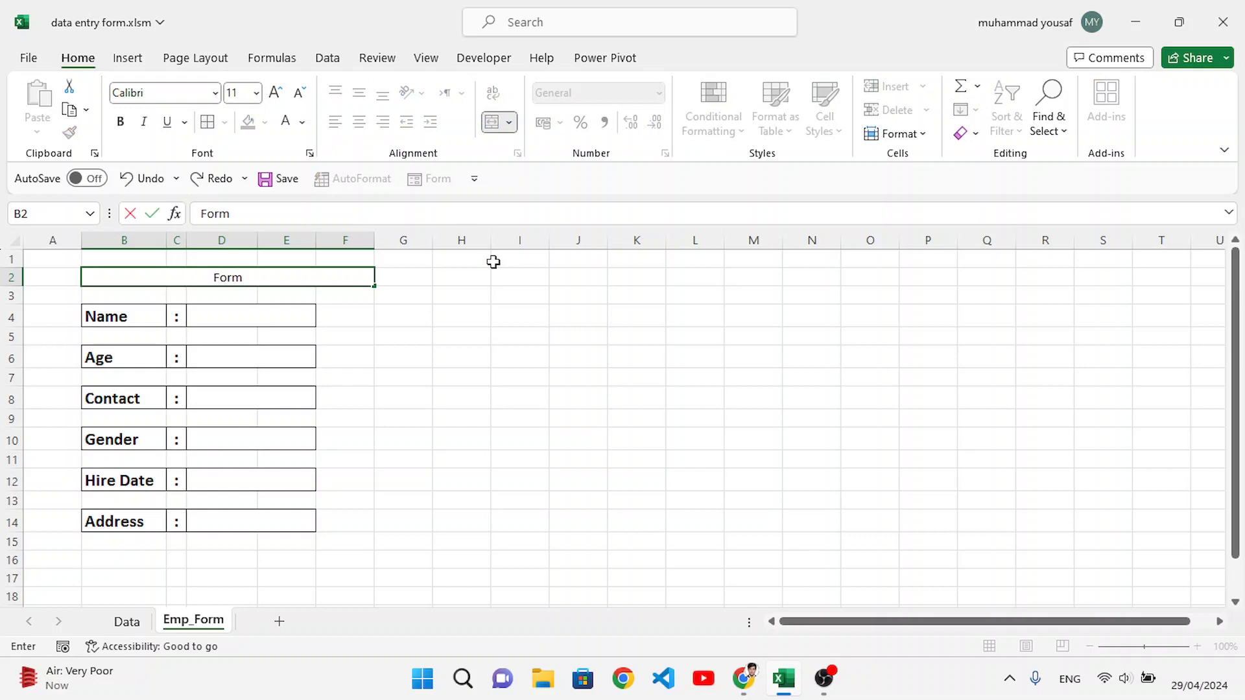
pyautogui.click(467, 322)
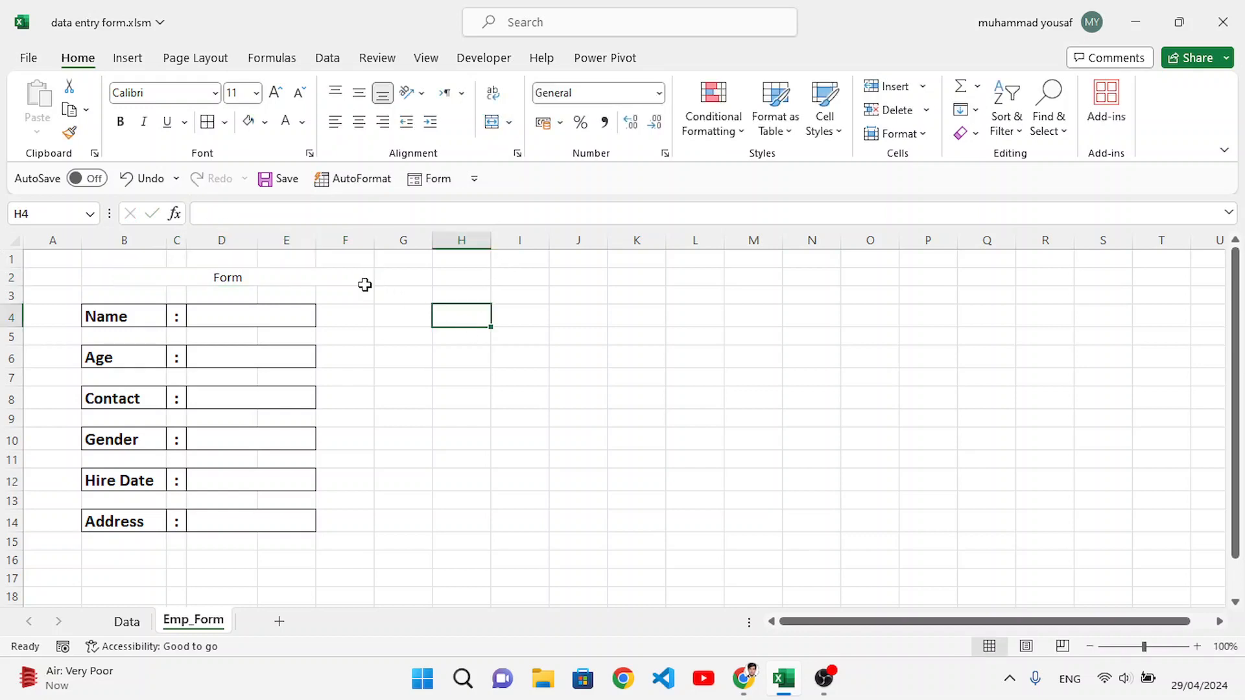
# Step: Increase the height of row 2, then middle-align the Form title and enlarge it to 20 points
pyautogui.click(342, 277)
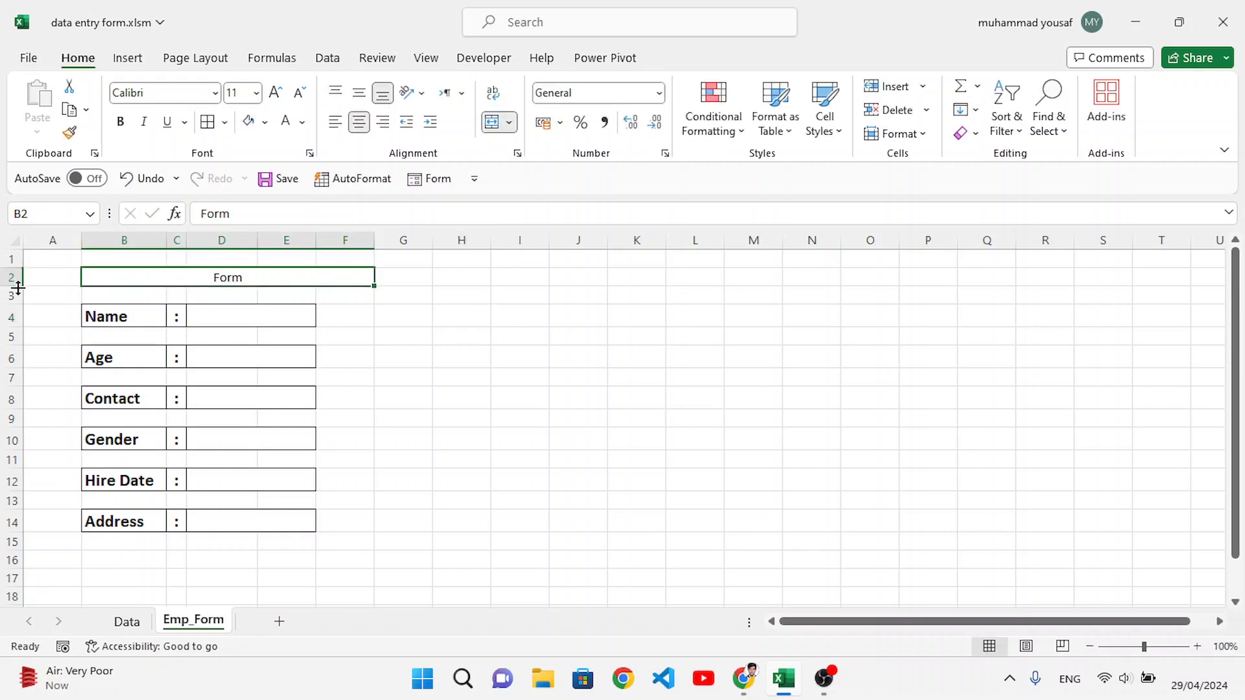
pyautogui.moveTo(19, 286); pyautogui.dragTo(22, 299)
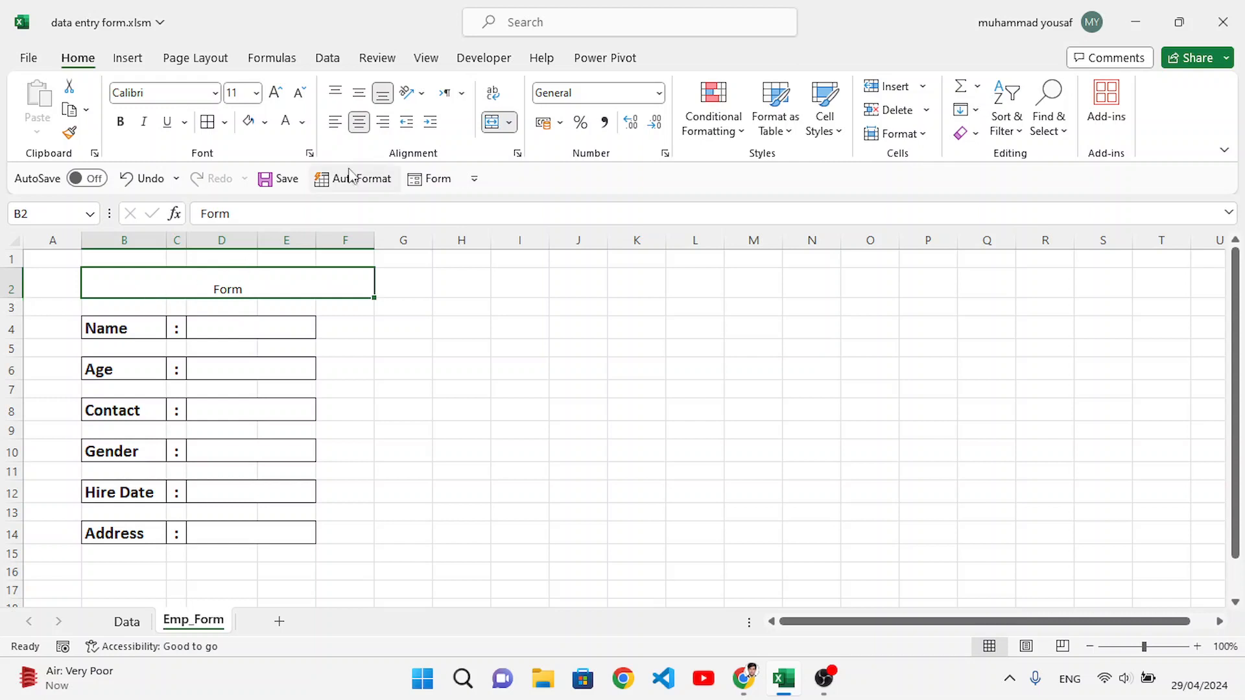
pyautogui.click(359, 94)
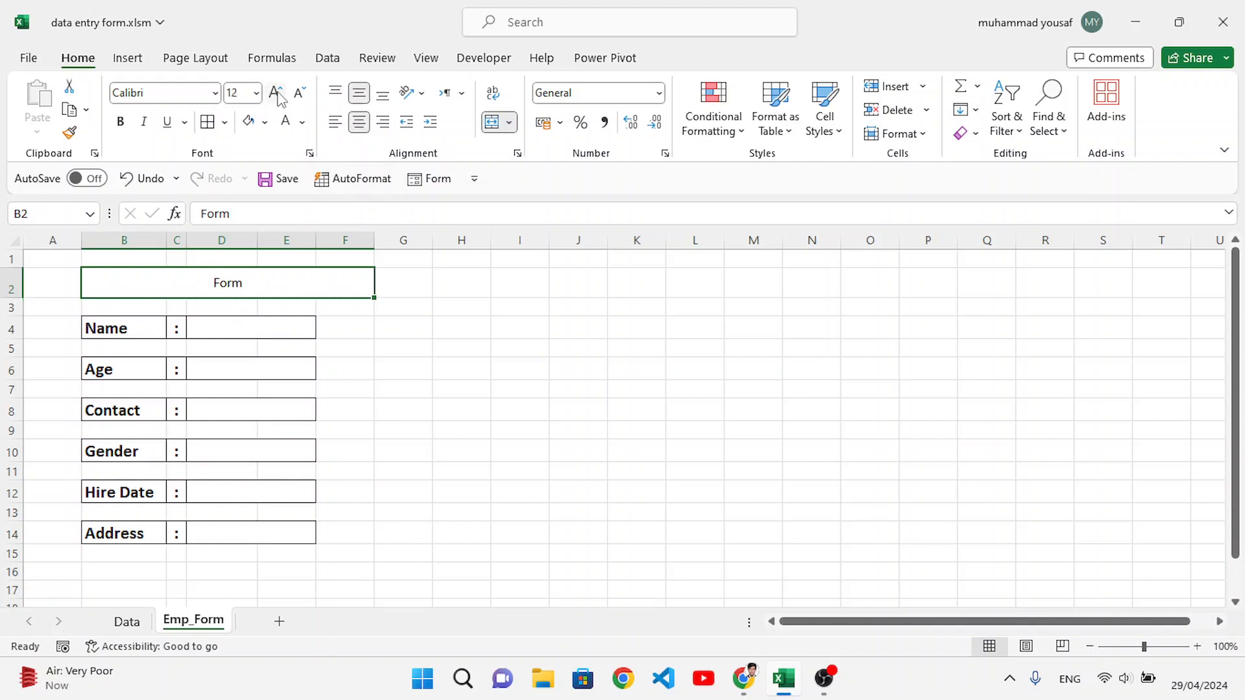
pyautogui.click(276, 92)
pyautogui.click(276, 93)
pyautogui.click(275, 92)
pyautogui.click(275, 93)
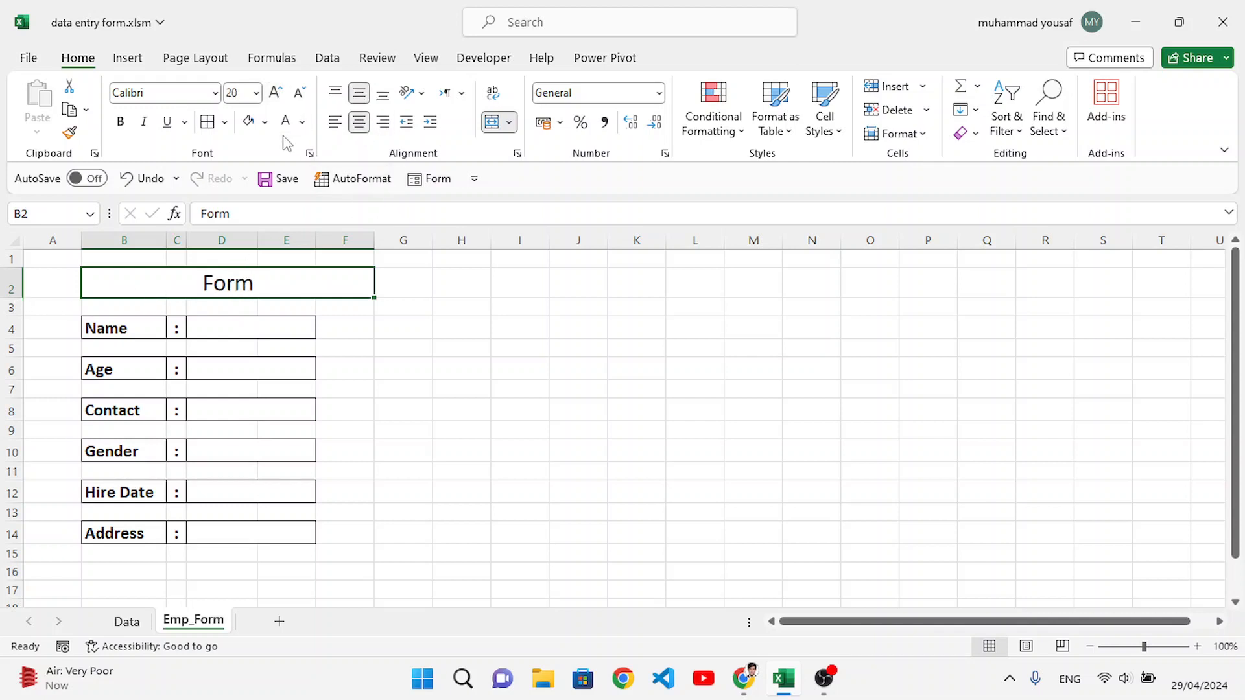
# Step: Give the Form title cell a standard blue fill and light gold text
pyautogui.click(265, 122)
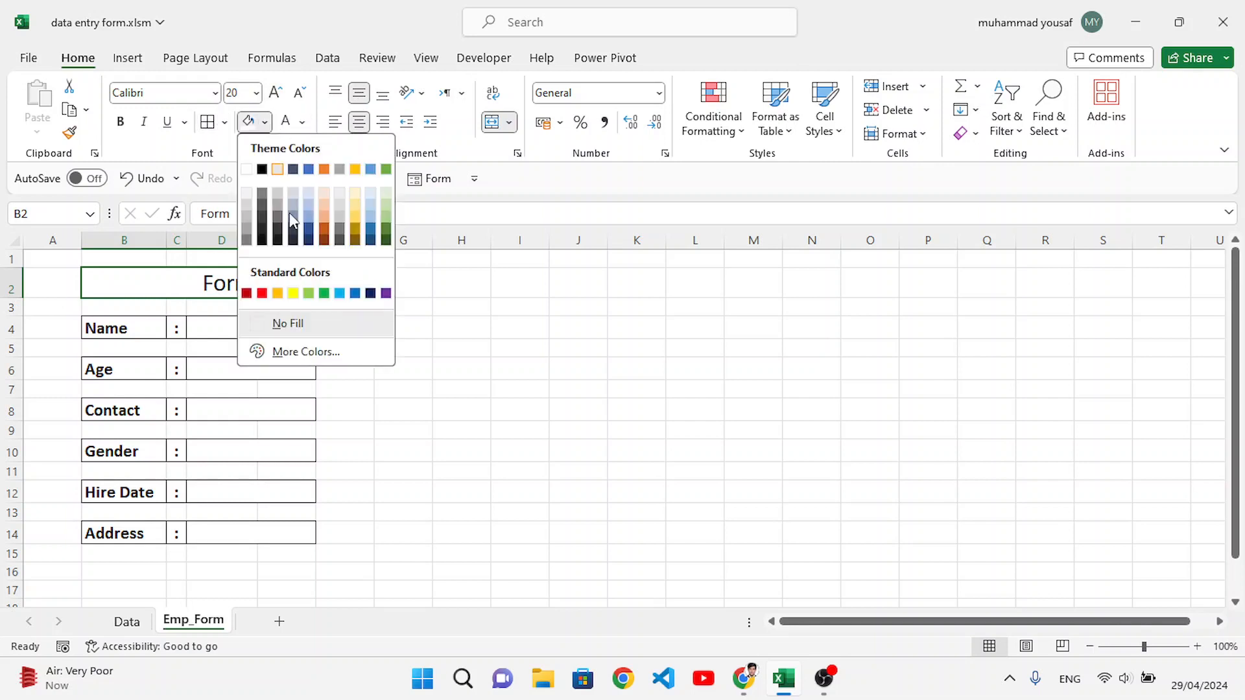
pyautogui.click(355, 293)
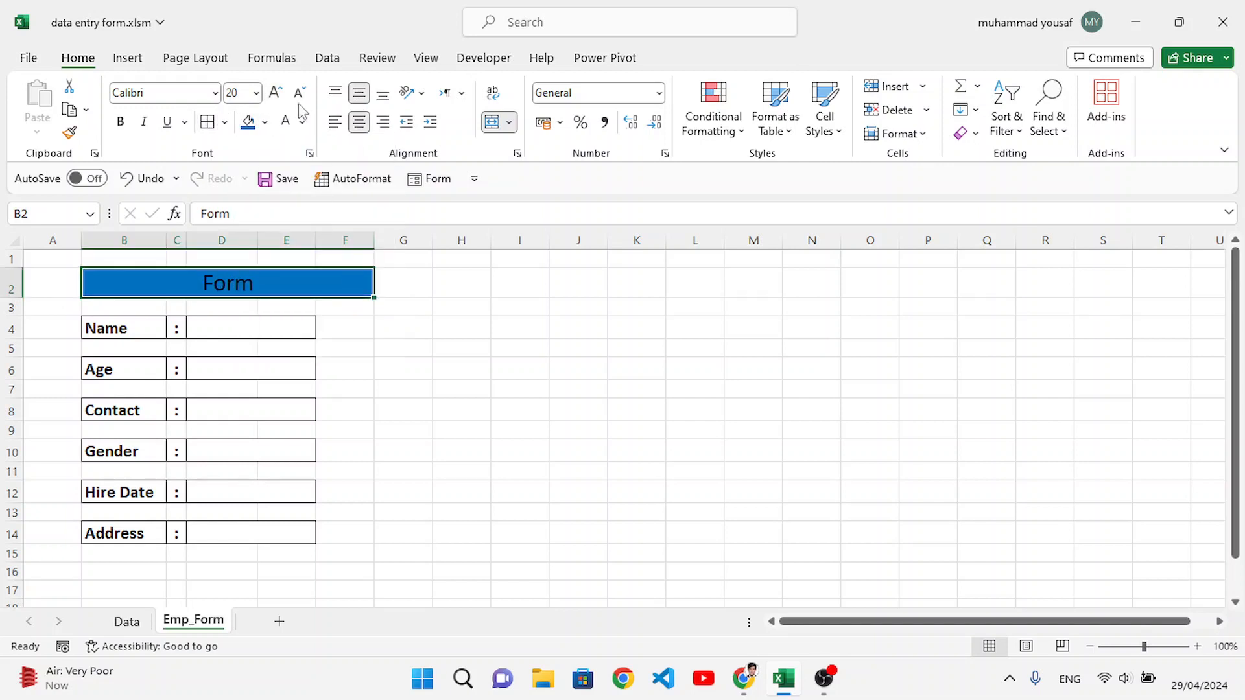
pyautogui.click(302, 121)
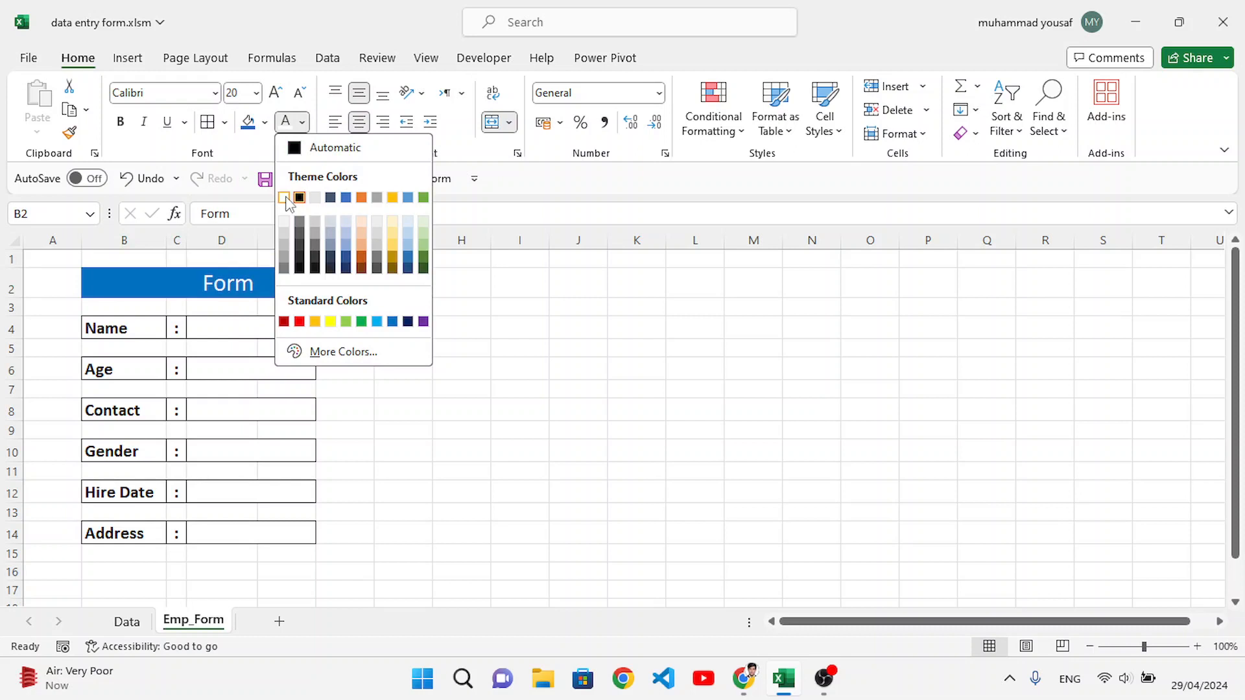
pyautogui.click(393, 232)
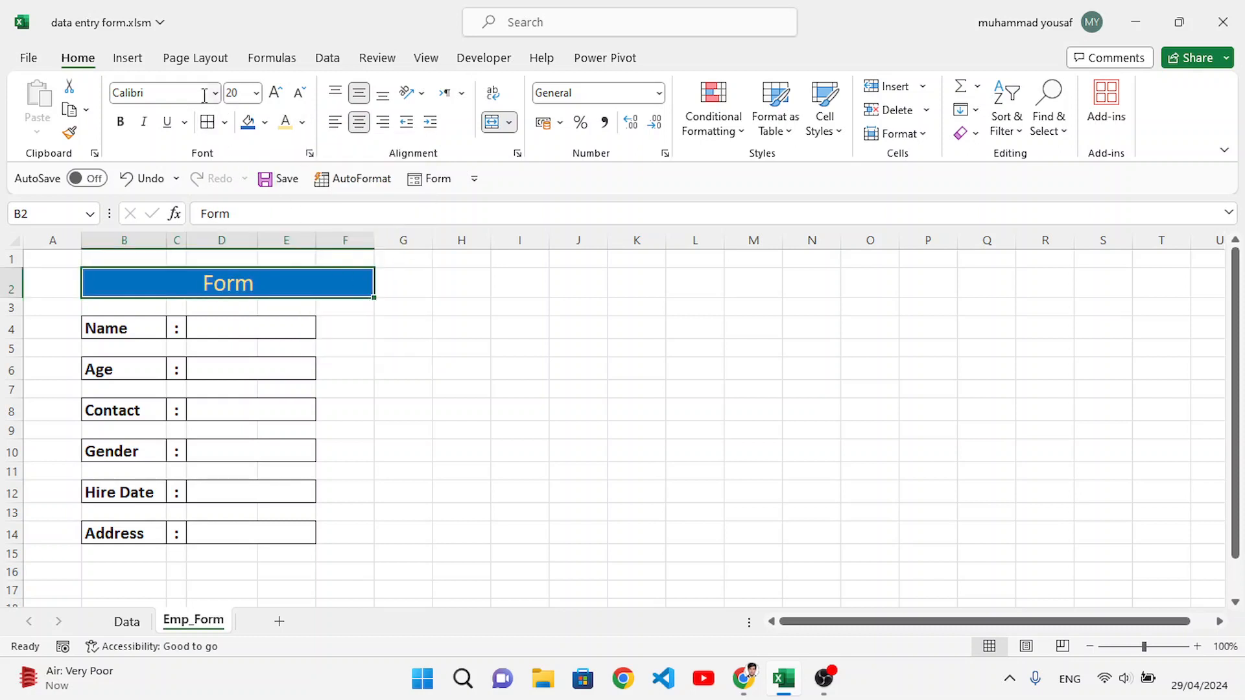
# Step: Set the Form title's font to Arial Black and narrow column F beside the entry cells
pyautogui.click(215, 94)
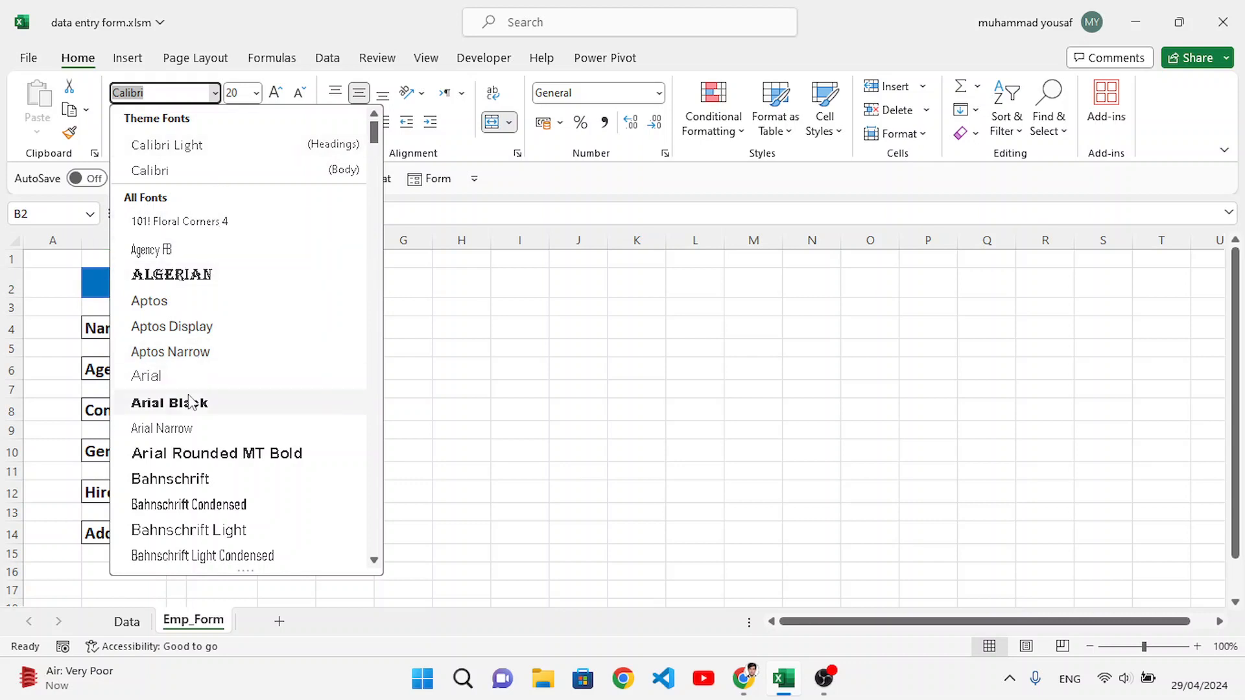
pyautogui.click(189, 400)
pyautogui.click(446, 348)
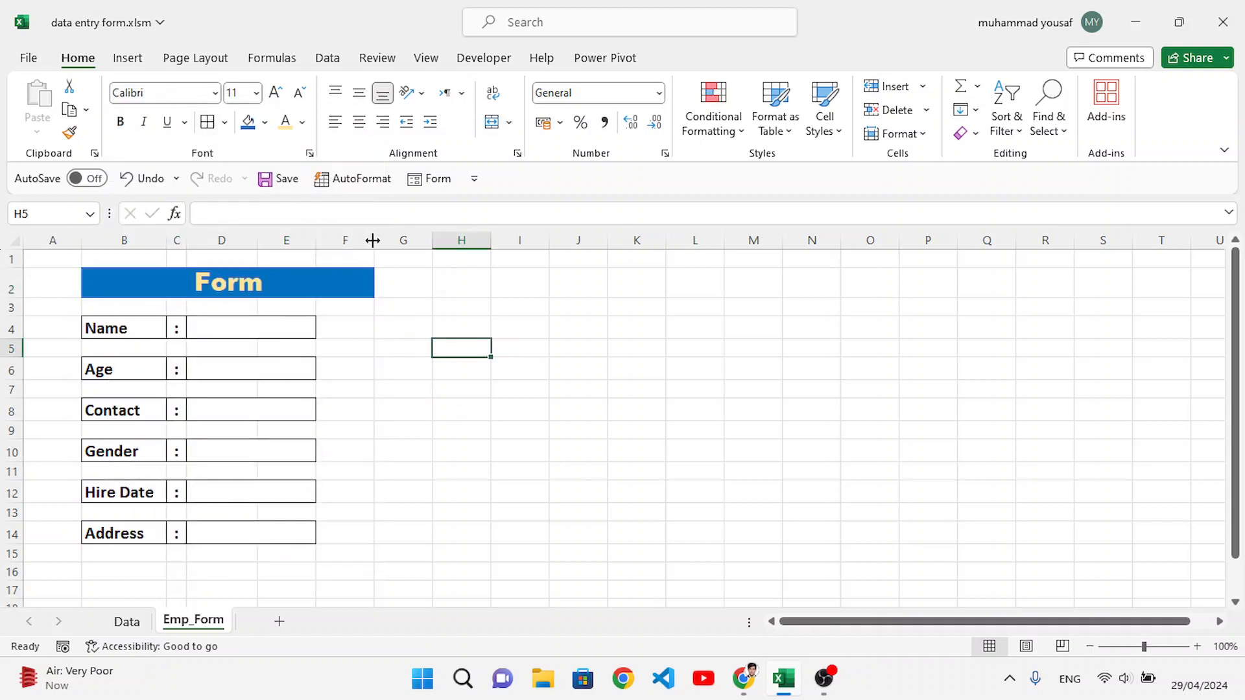
pyautogui.moveTo(373, 240); pyautogui.dragTo(348, 240)
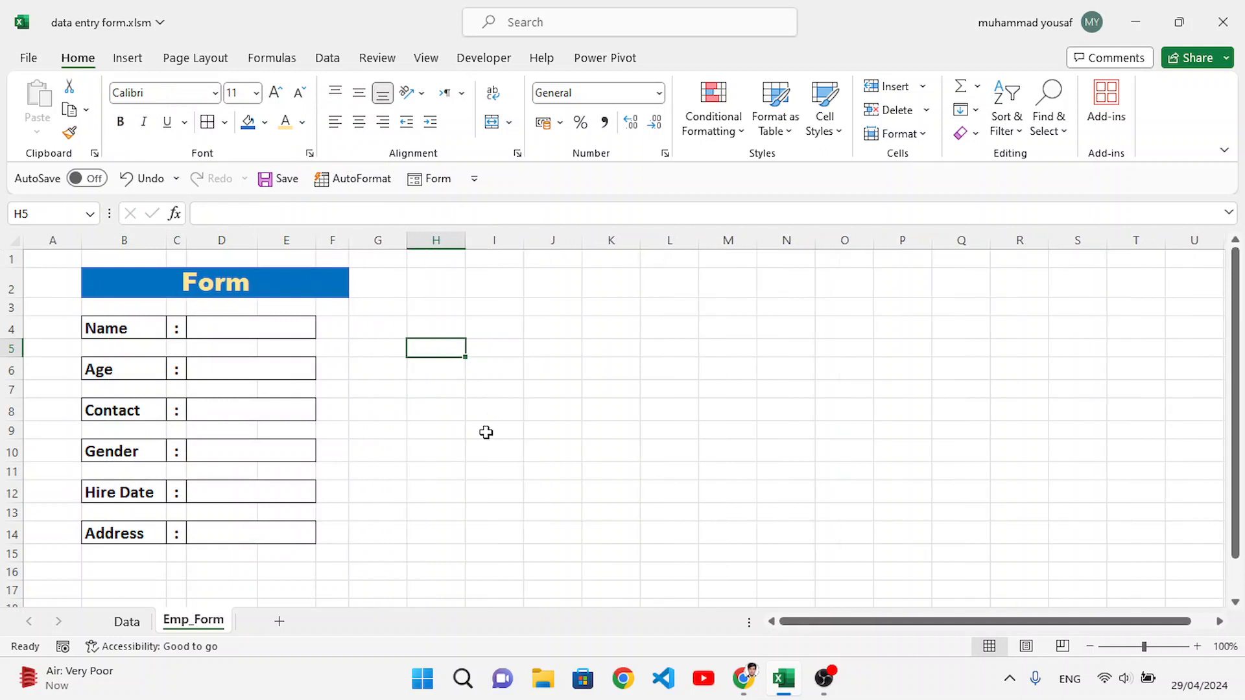
# Step: Enter the formula =IF(D4="","O","P") in cell F4 beside the Name entry cell
pyautogui.click(336, 326)
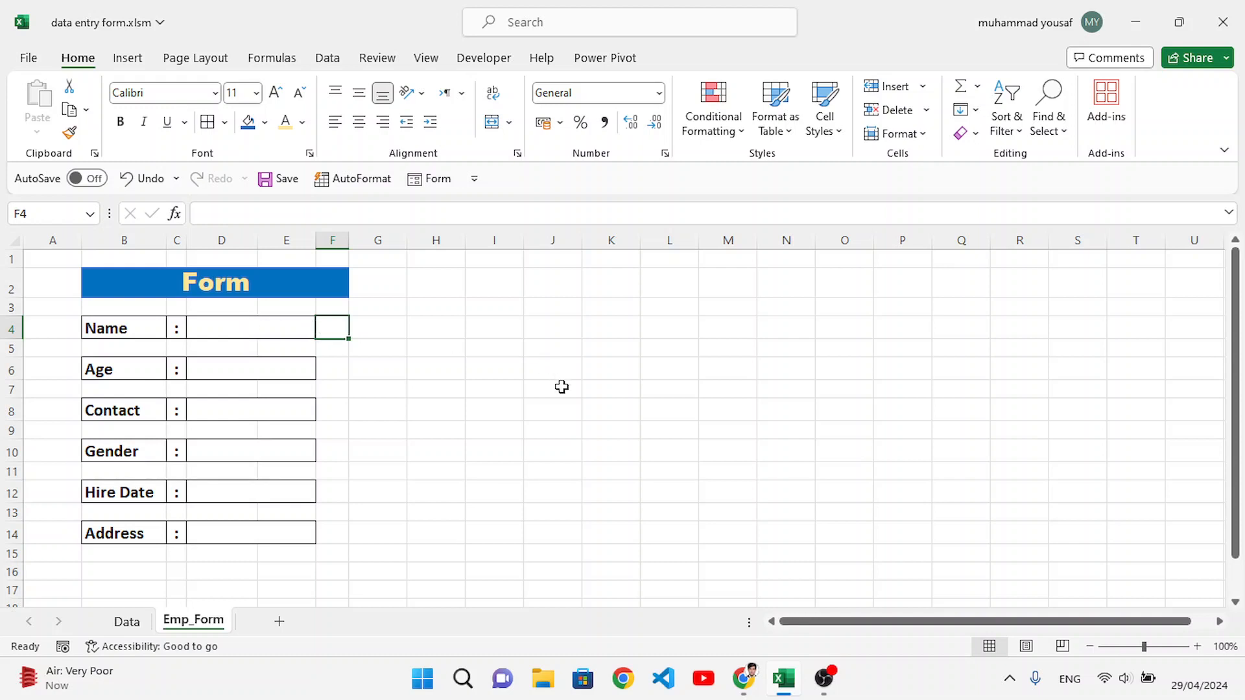
pyautogui.write('=if')
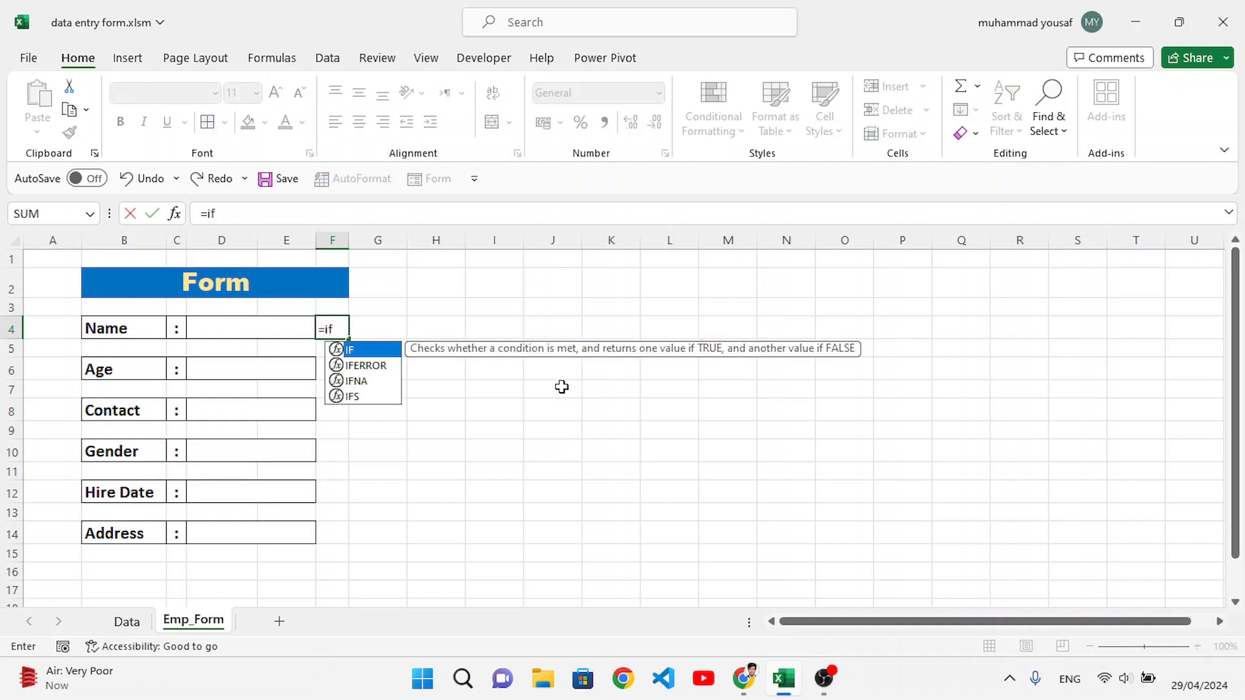
pyautogui.write('(')
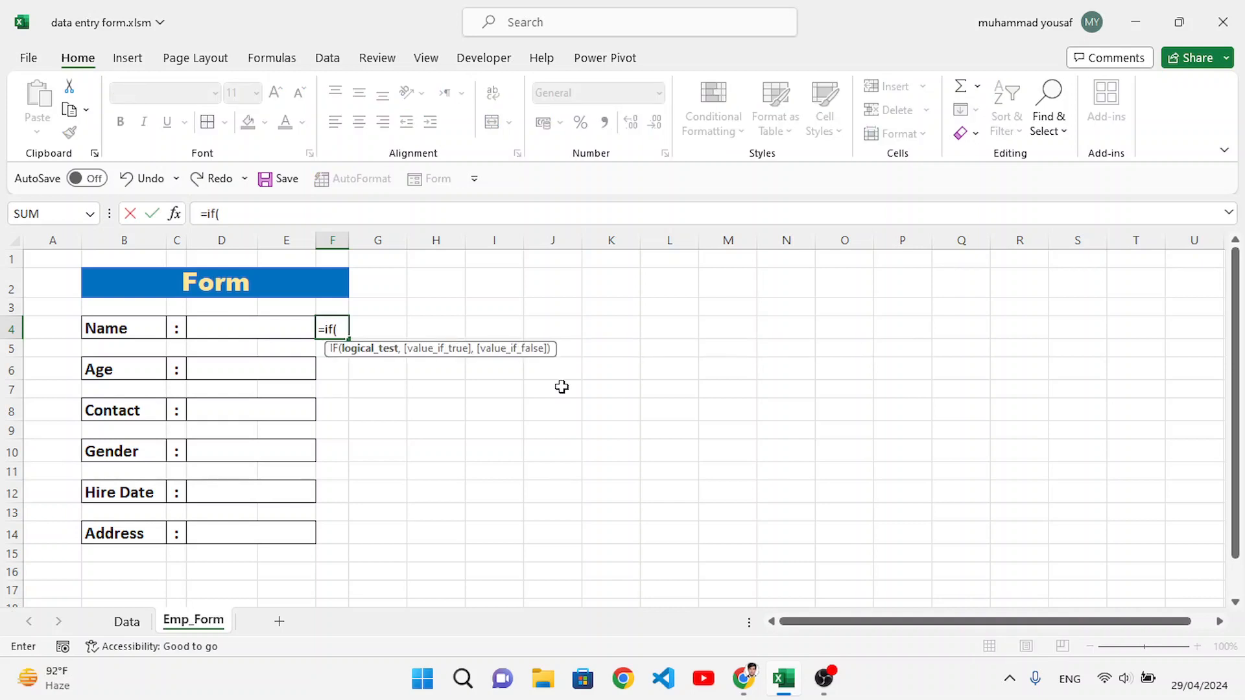
pyautogui.click(269, 336)
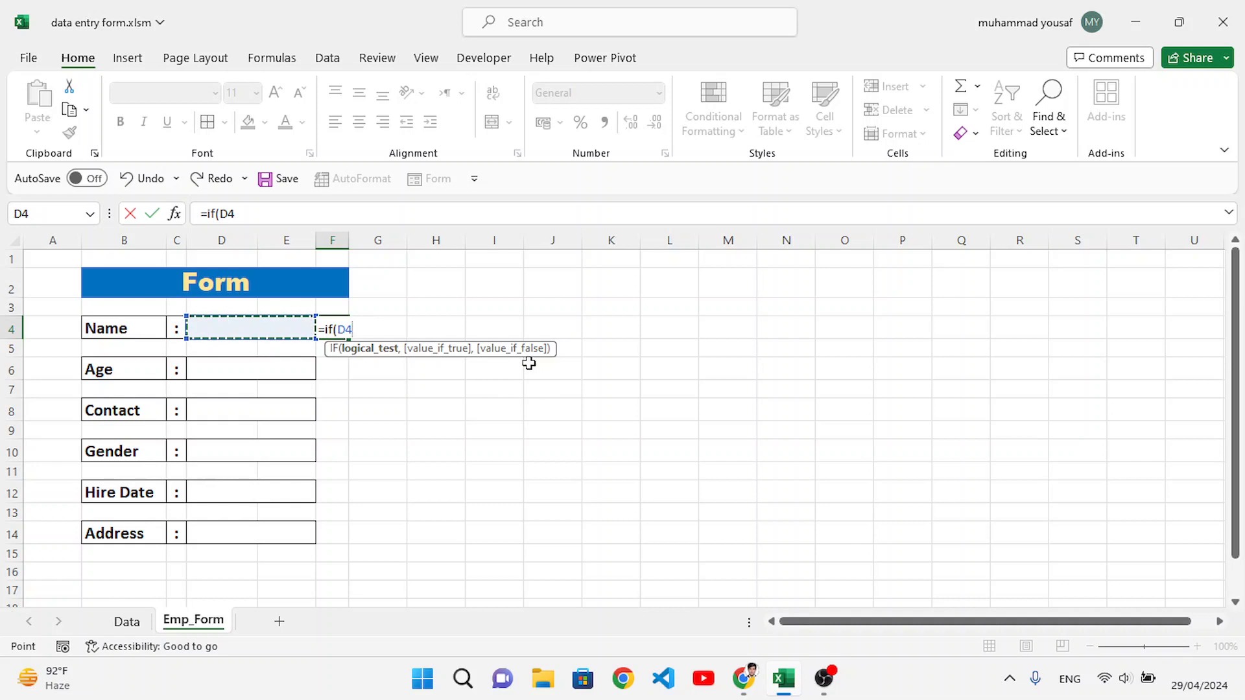
pyautogui.write('=')
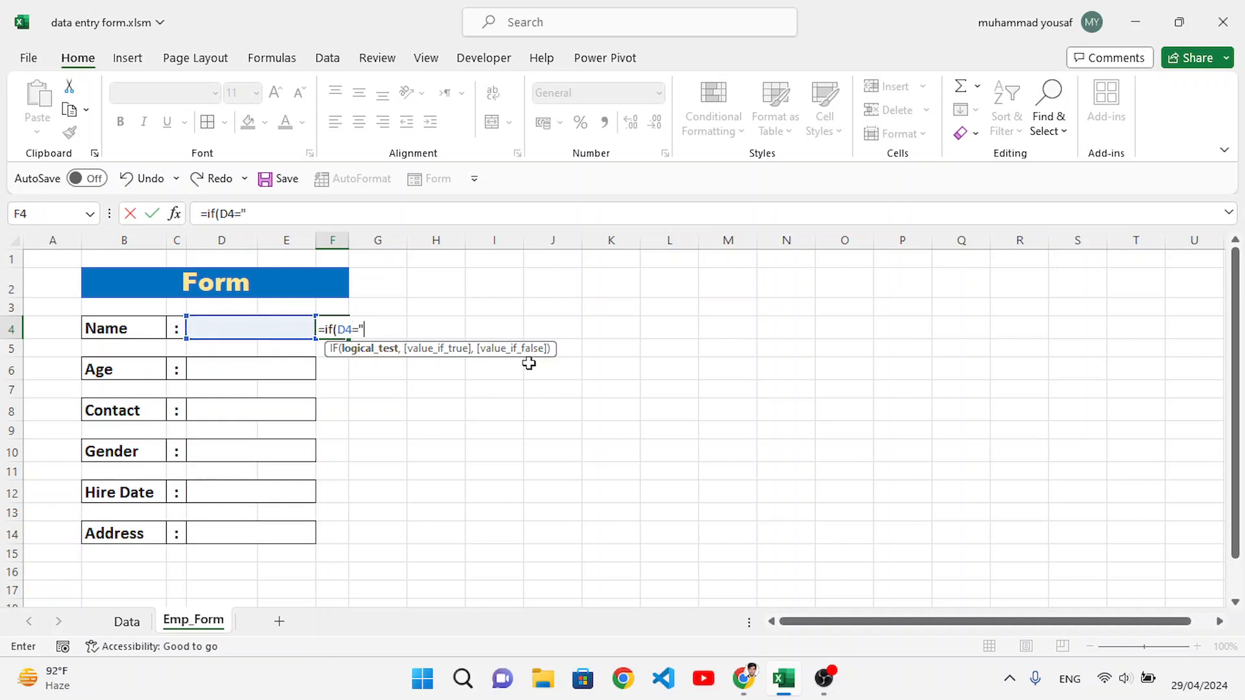
pyautogui.write('"",')
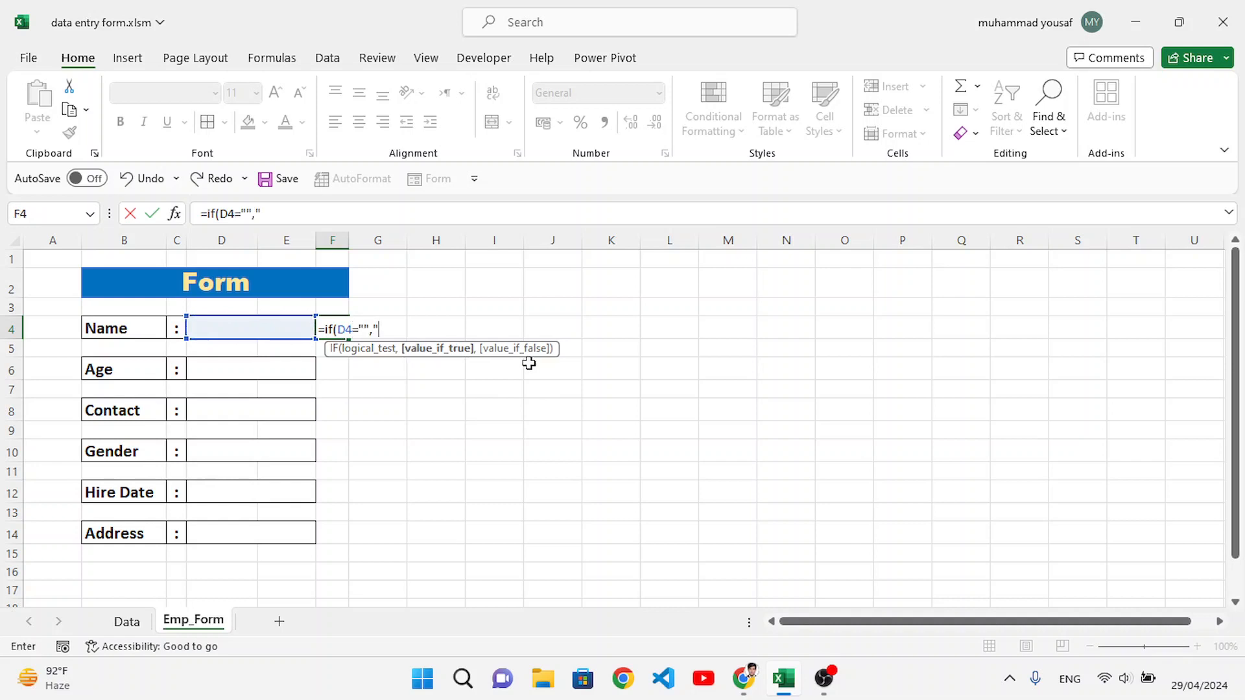
pyautogui.write('"O","P')
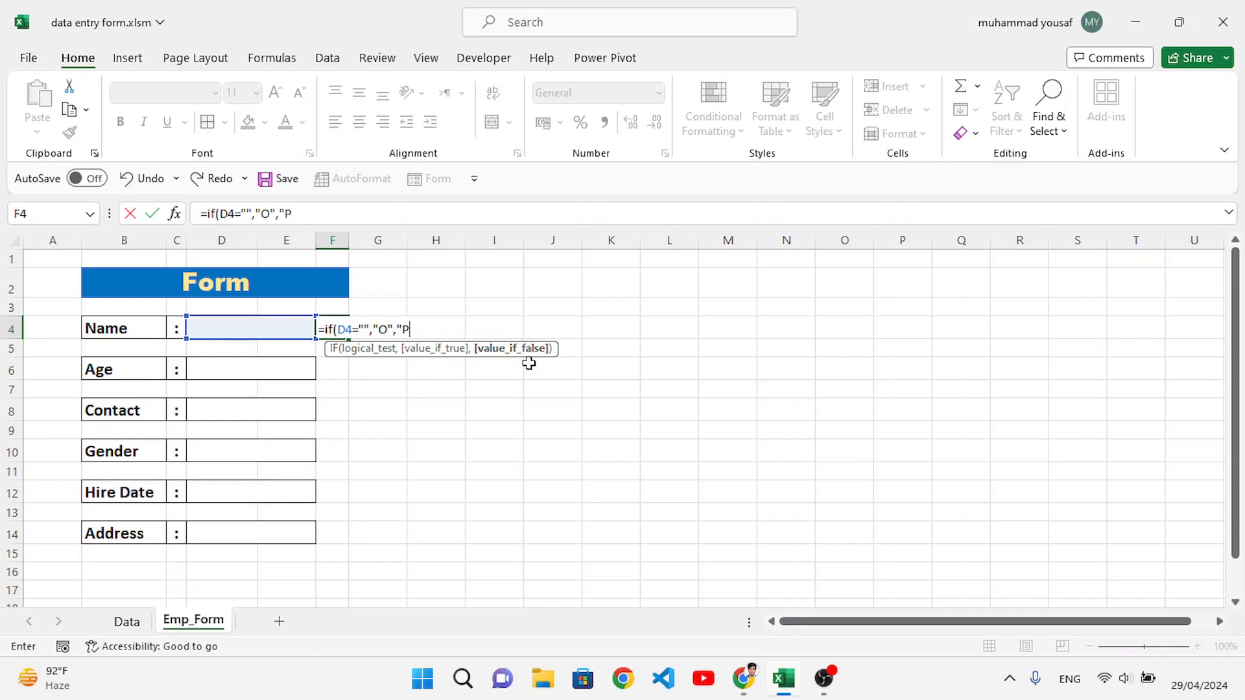
pyautogui.write('")')
pyautogui.press('Return')
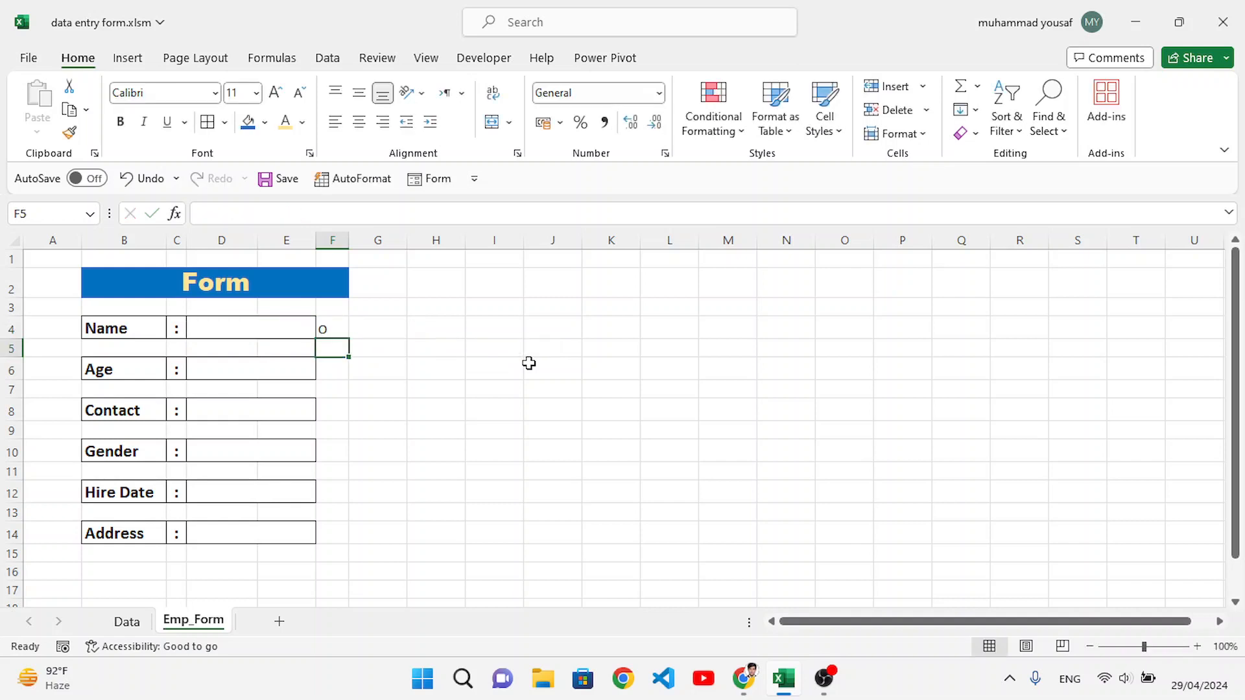
# Step: Center the indicator in cell F4 both horizontally and vertically
pyautogui.click(328, 327)
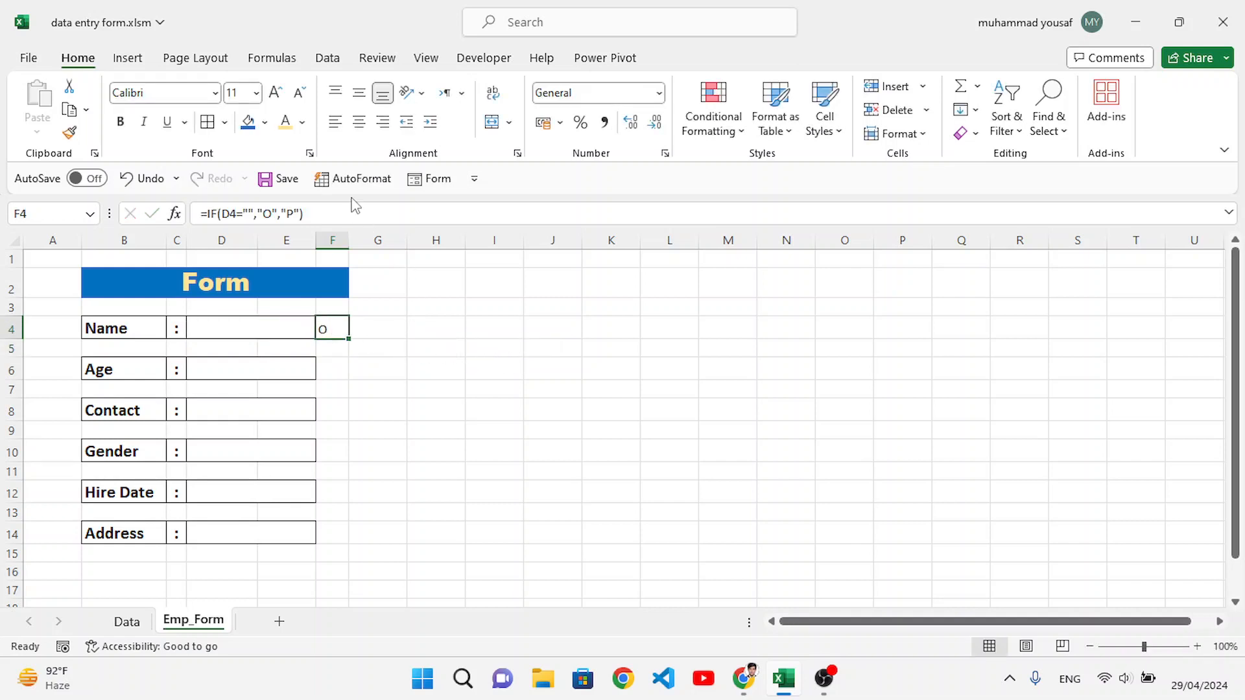
pyautogui.click(358, 122)
pyautogui.click(358, 95)
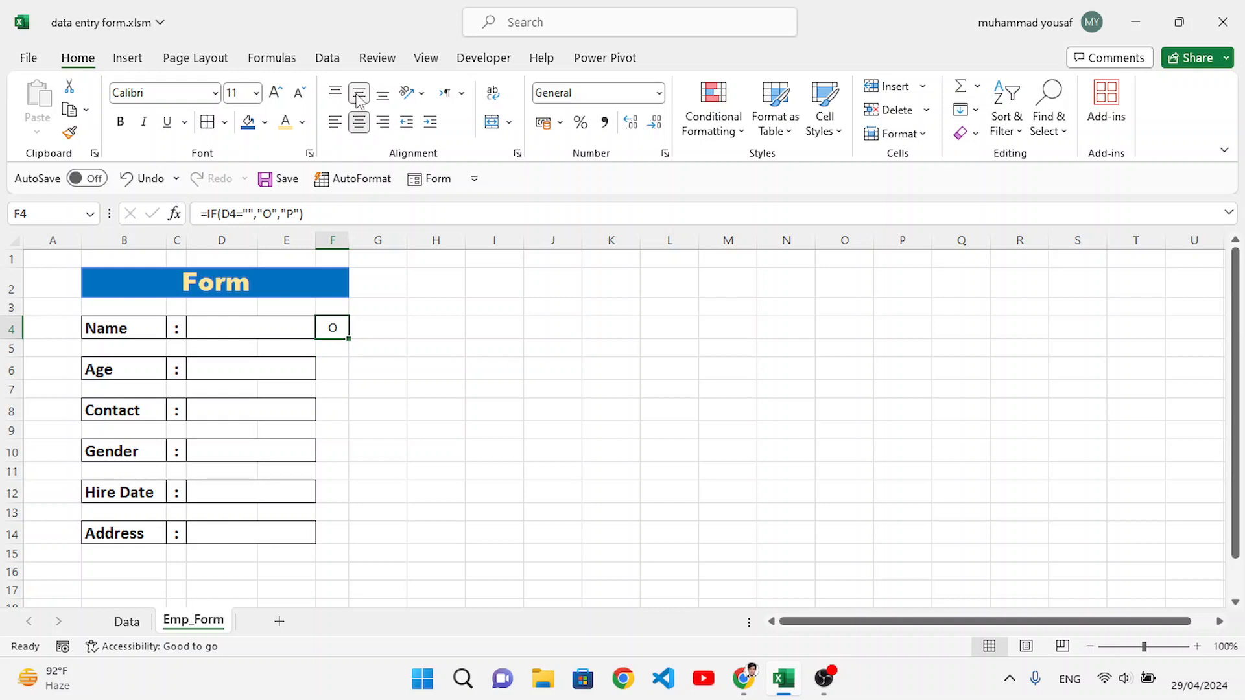
# Step: Change the font of the indicator cell F4 to Wingdings 2
pyautogui.click(391, 346)
pyautogui.click(335, 325)
pyautogui.click(201, 93)
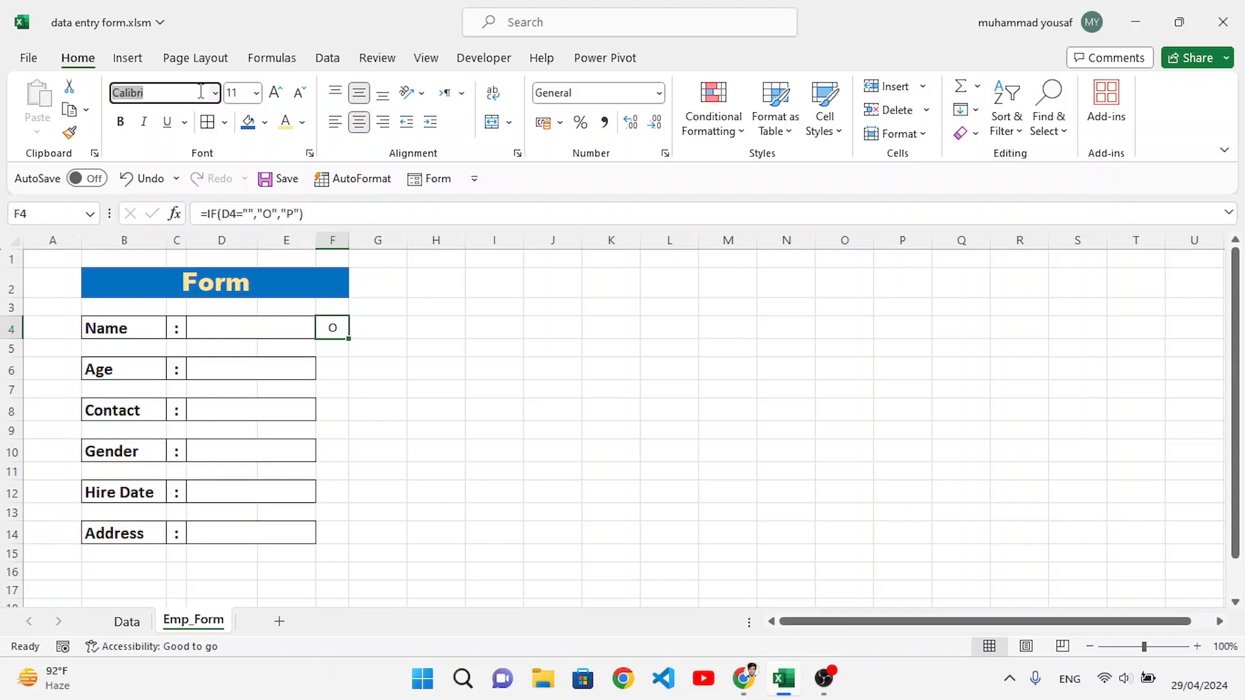
pyautogui.write('Webdings')
pyautogui.click(214, 93)
pyautogui.scroll(-2, 255, 390)
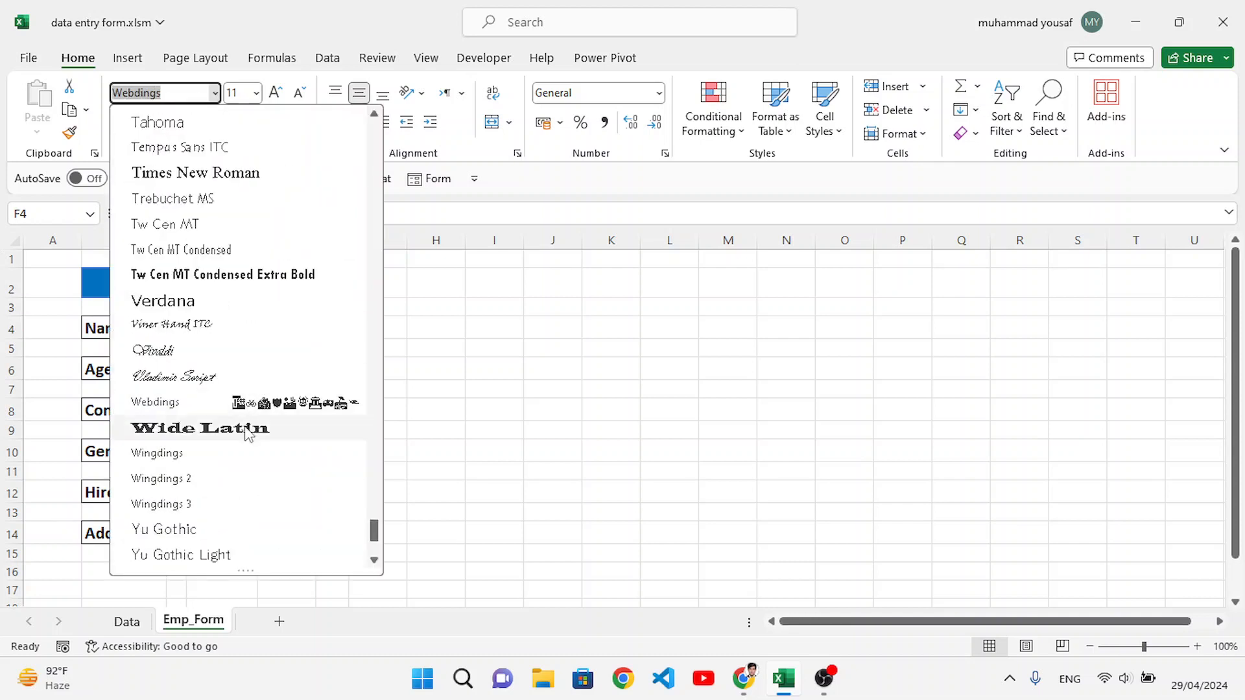
pyautogui.click(190, 487)
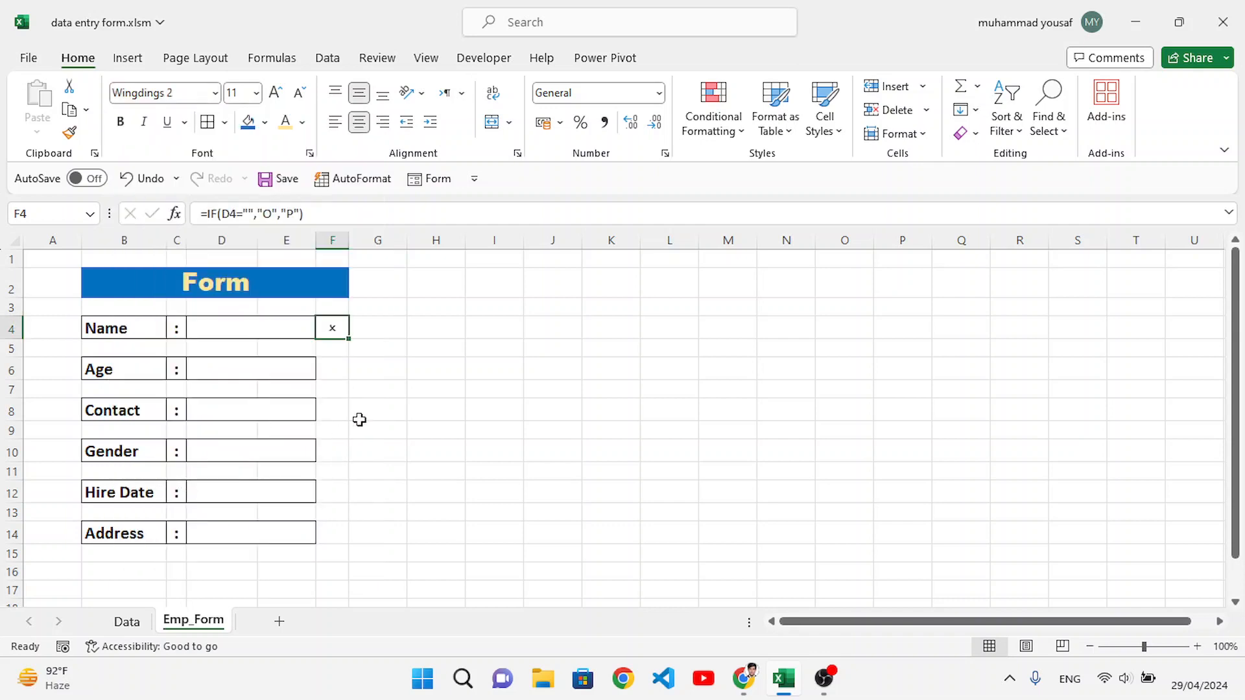
pyautogui.click(382, 369)
pyautogui.click(336, 322)
pyautogui.click(369, 365)
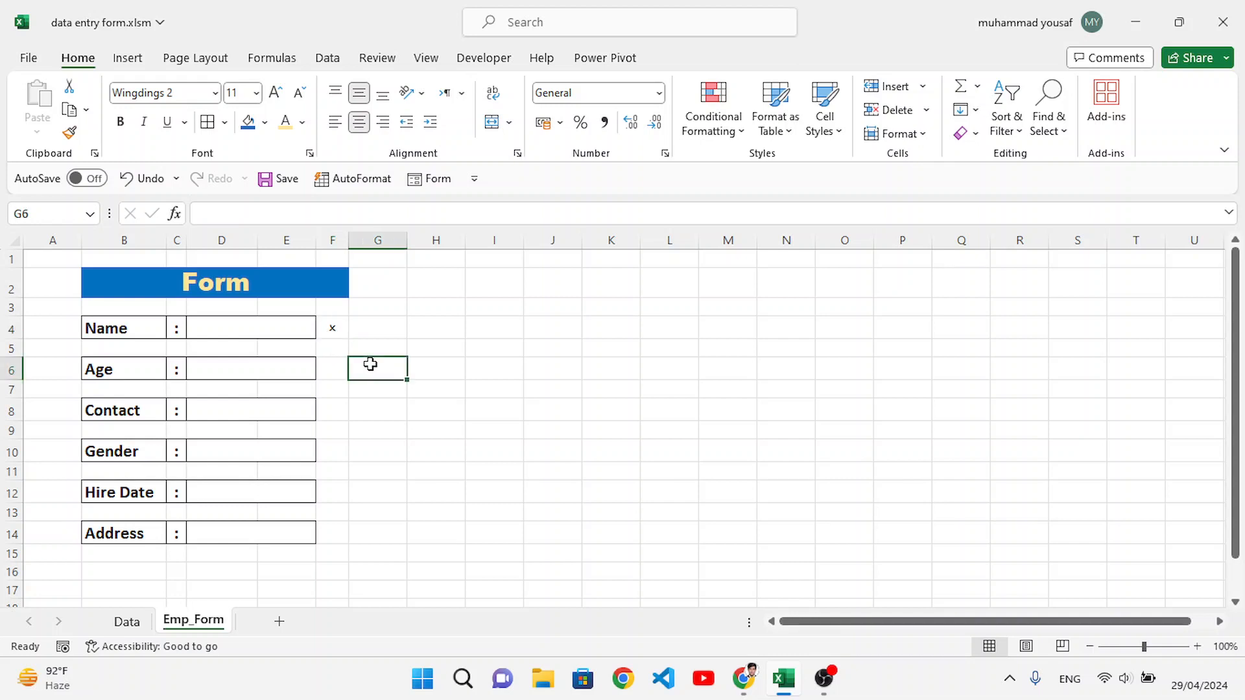
# Step: Make the indicator in cell F4 bold and enlarge its font size to 14
pyautogui.click(329, 328)
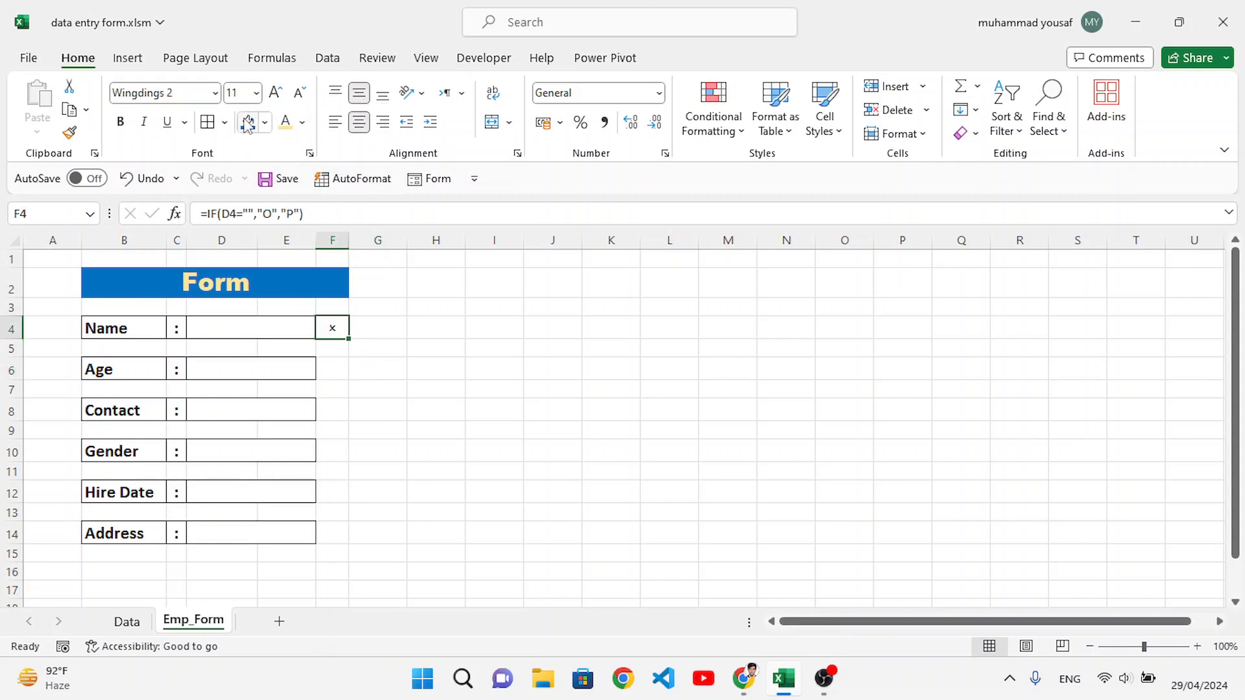
pyautogui.click(275, 93)
pyautogui.click(120, 123)
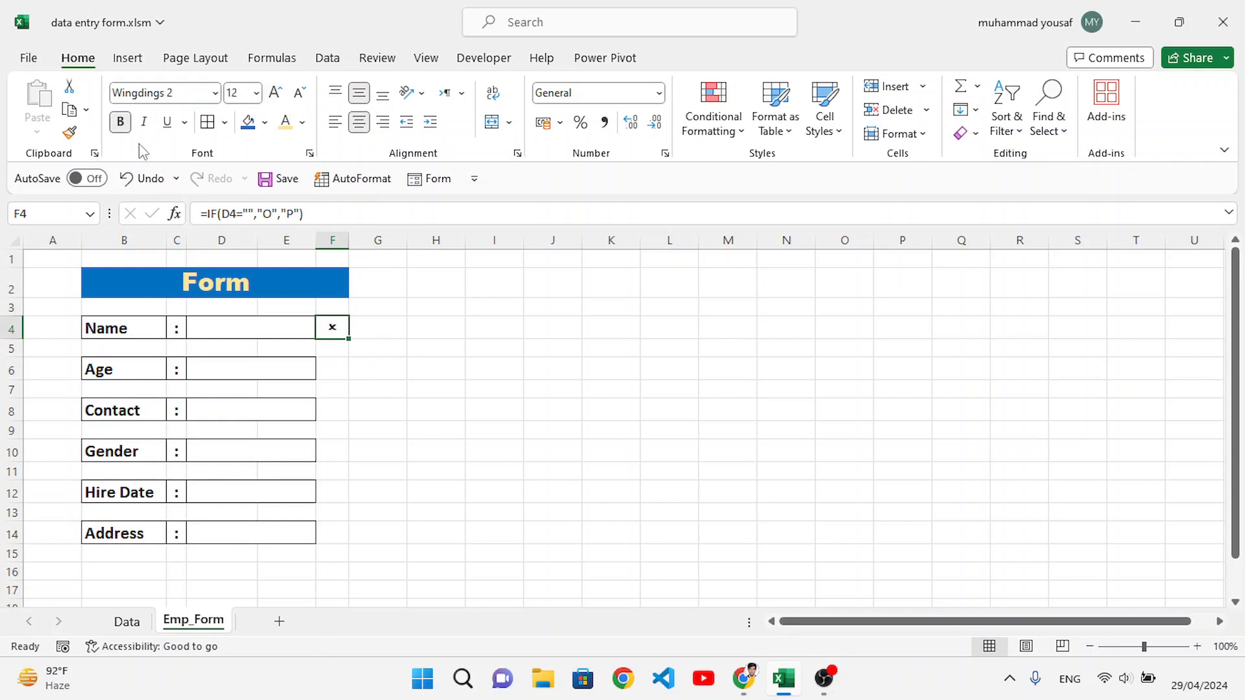
pyautogui.click(277, 93)
pyautogui.click(374, 385)
# Step: Copy the F4 indicator into cells F6, F8, F10, F12 and F14 beside the remaining form fields
pyautogui.click(334, 328)
pyautogui.hotkey('ctrl', 'c')
pyautogui.click(327, 367)
pyautogui.hotkey('ctrl', 'v')
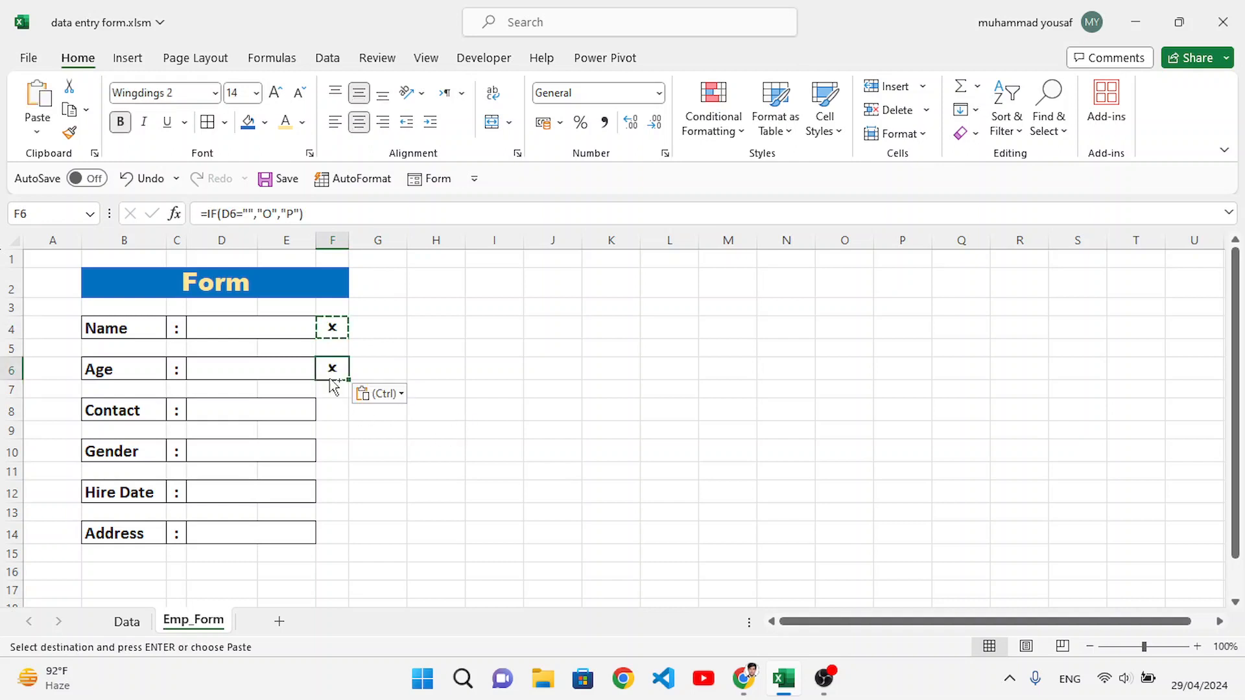
pyautogui.click(331, 414)
pyautogui.hotkey('ctrl', 'v')
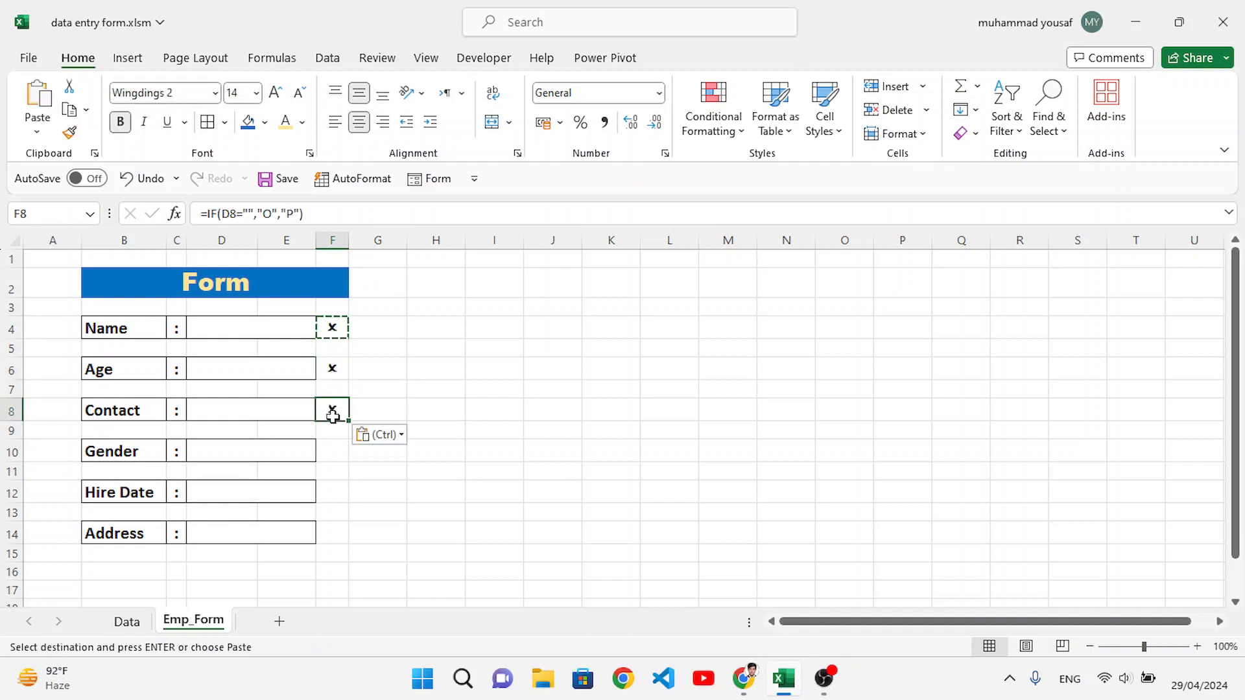
pyautogui.click(332, 448)
pyautogui.hotkey('ctrl', 'v')
pyautogui.click(333, 492)
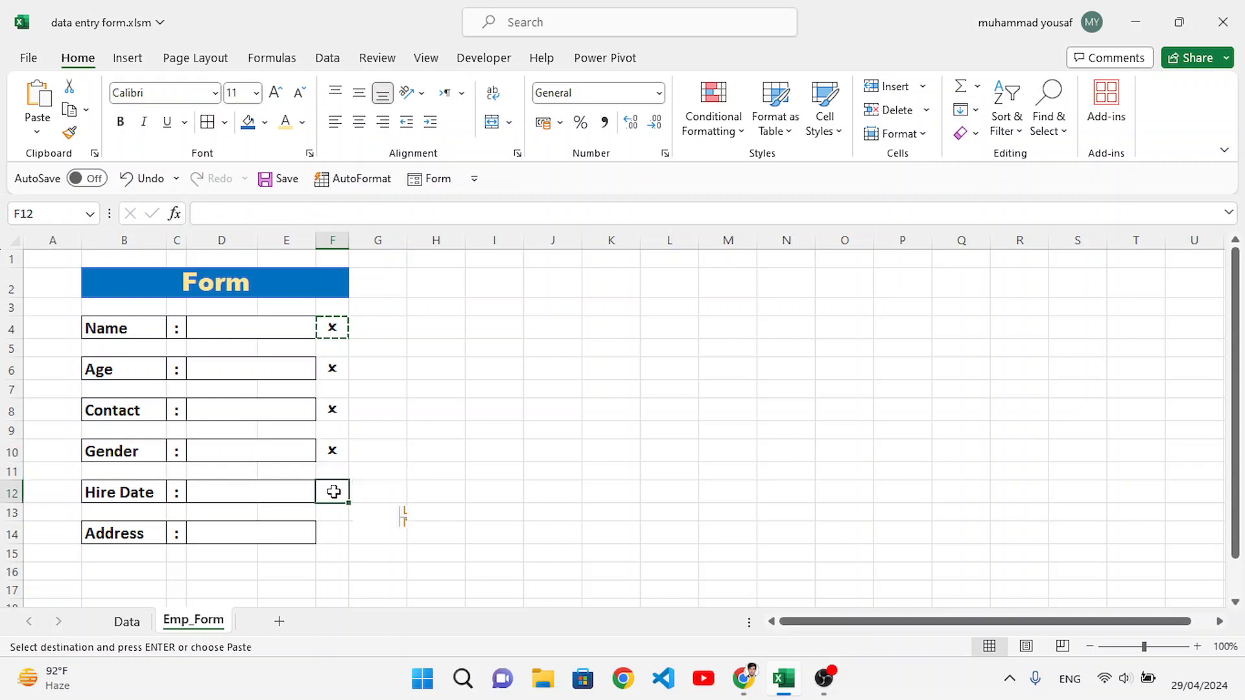
pyautogui.hotkey('ctrl', 'v')
pyautogui.click(327, 533)
pyautogui.hotkey('ctrl', 'v')
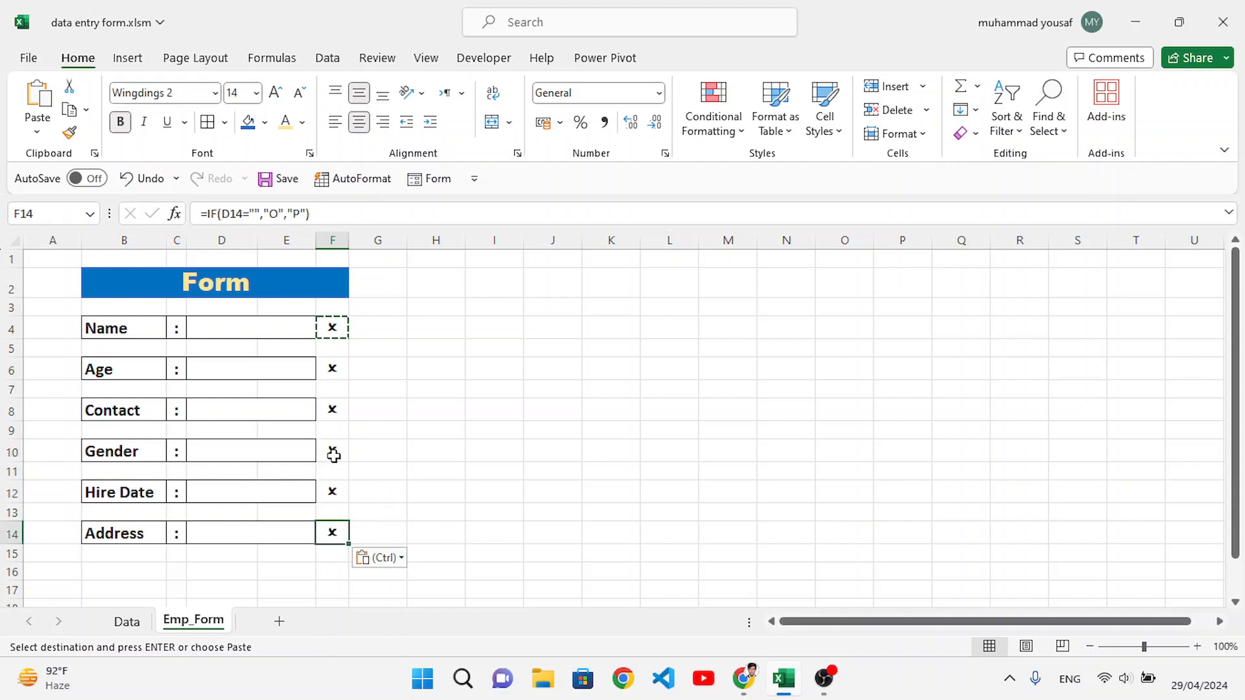
# Step: Delete the indicator beside the Gender field in cell F10
pyautogui.click(333, 455)
pyautogui.press('Delete')
pyautogui.click(489, 496)
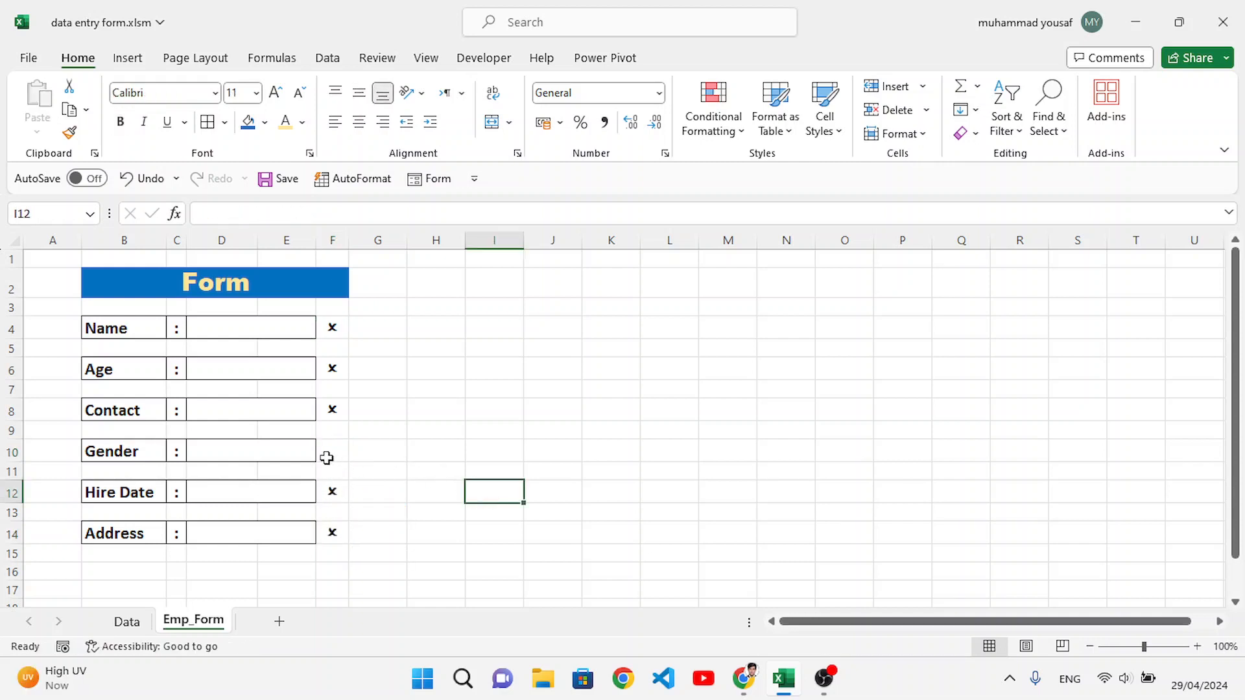
# Step: Merge the Gender entry cell across D10:F10 and apply a border to it
pyautogui.moveTo(292, 449); pyautogui.dragTo(330, 448)
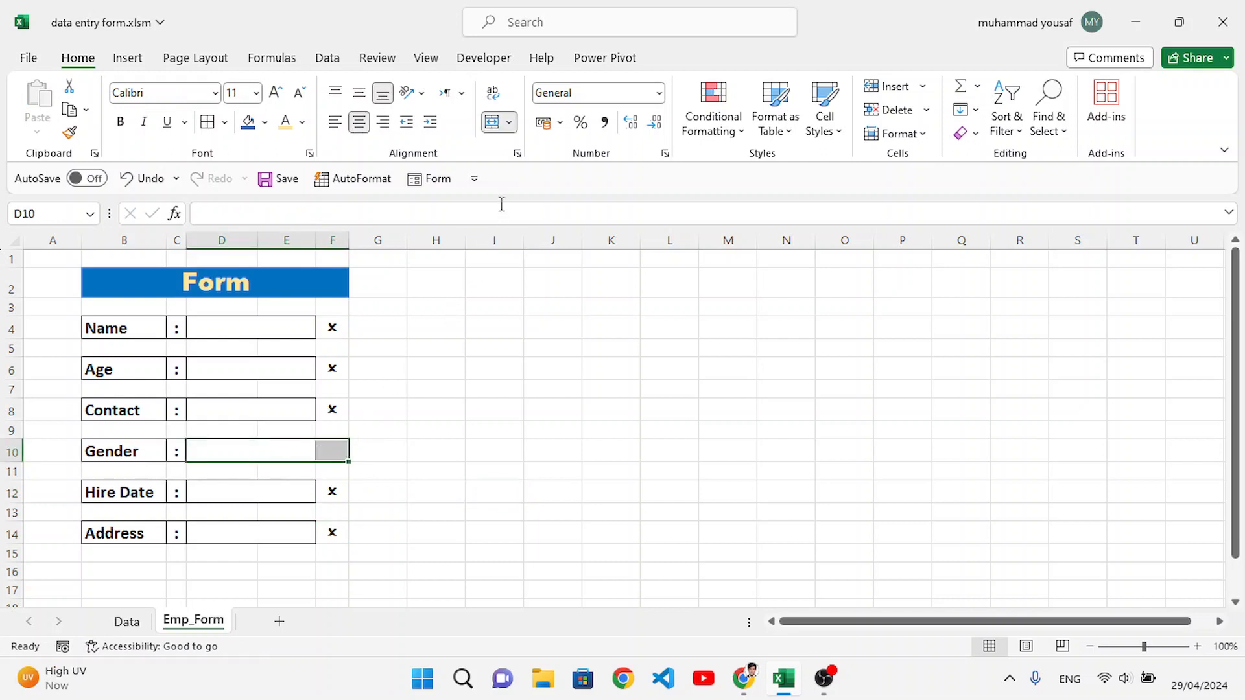
pyautogui.click(493, 124)
pyautogui.click(493, 123)
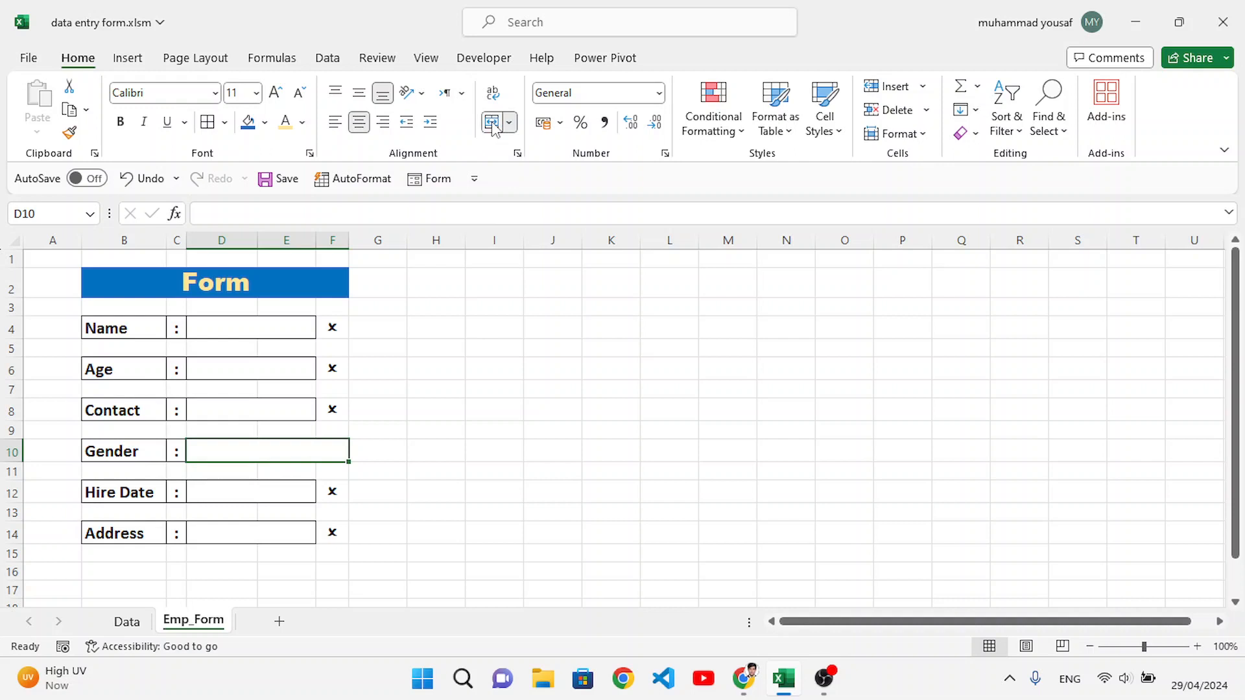
pyautogui.click(477, 327)
pyautogui.click(242, 446)
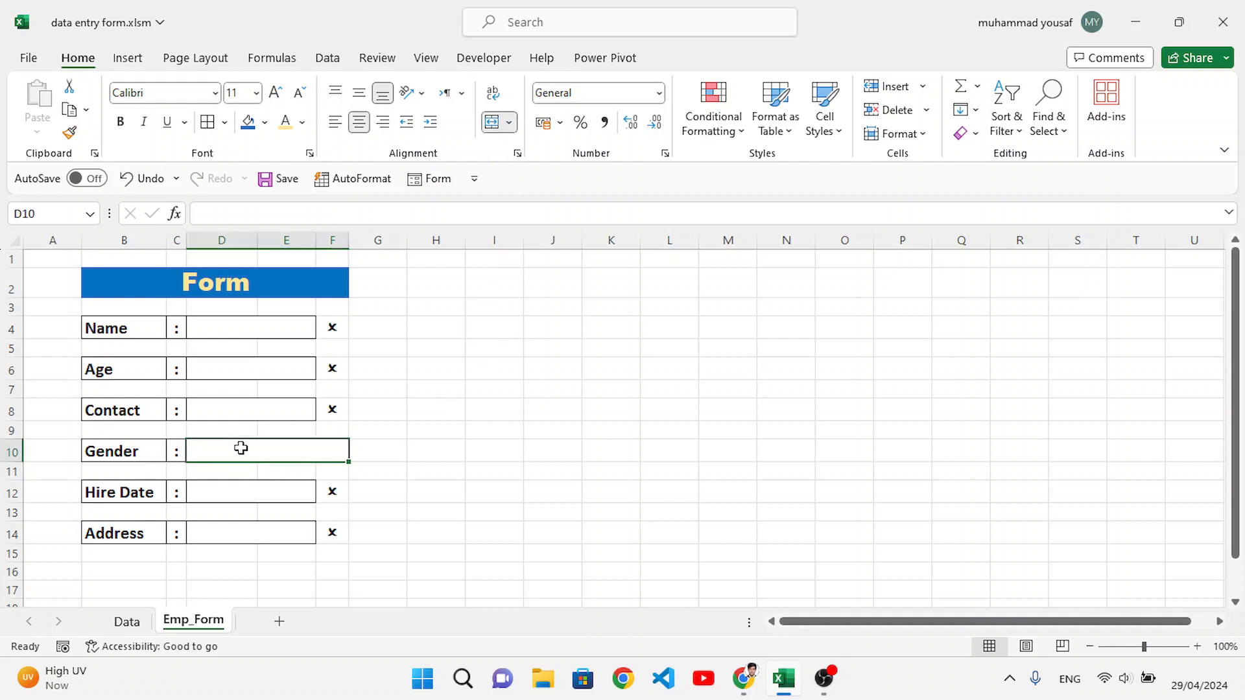
pyautogui.click(207, 121)
pyautogui.click(495, 497)
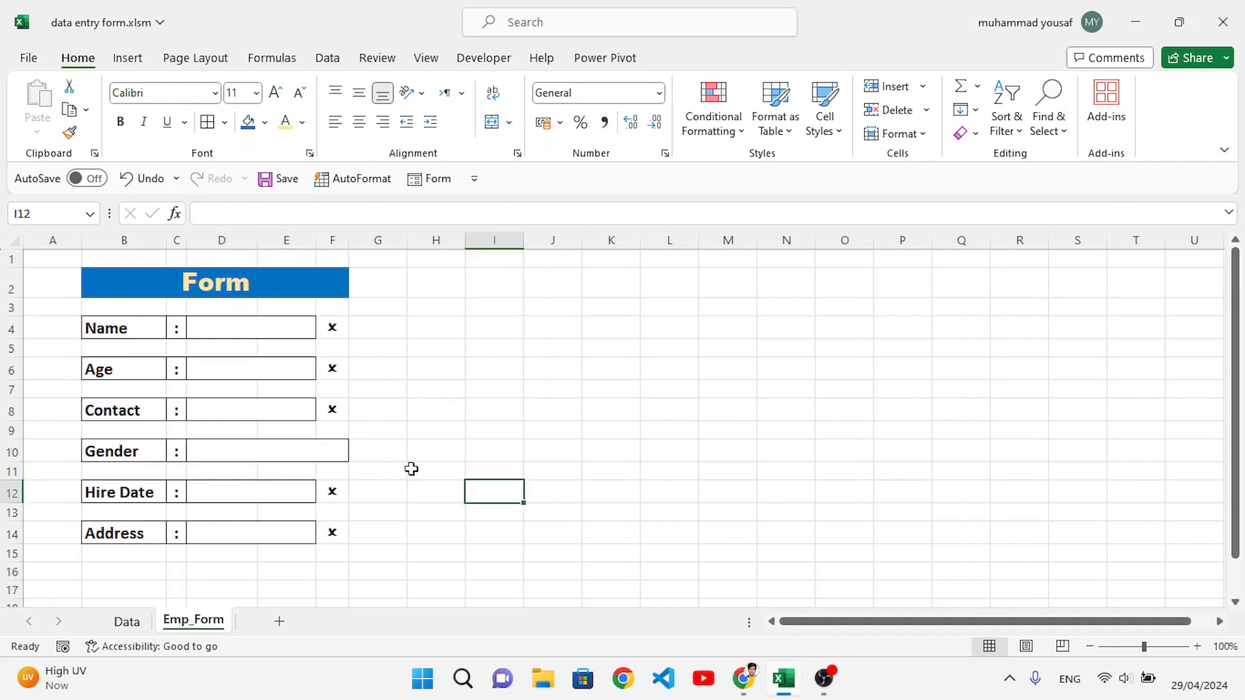
# Step: Start a formula-based conditional formatting rule for cell F4 with the formula =$F$4="O"
pyautogui.click(333, 328)
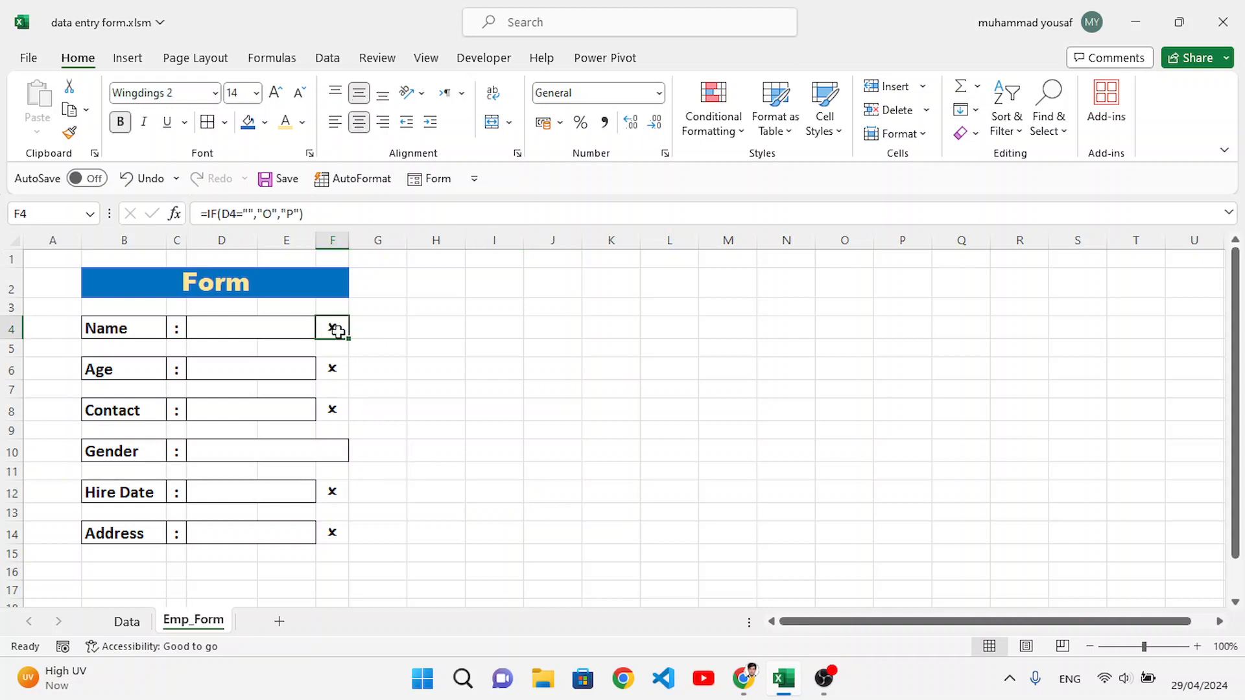
pyautogui.click(331, 366)
pyautogui.click(342, 407)
pyautogui.click(339, 329)
pyautogui.click(726, 137)
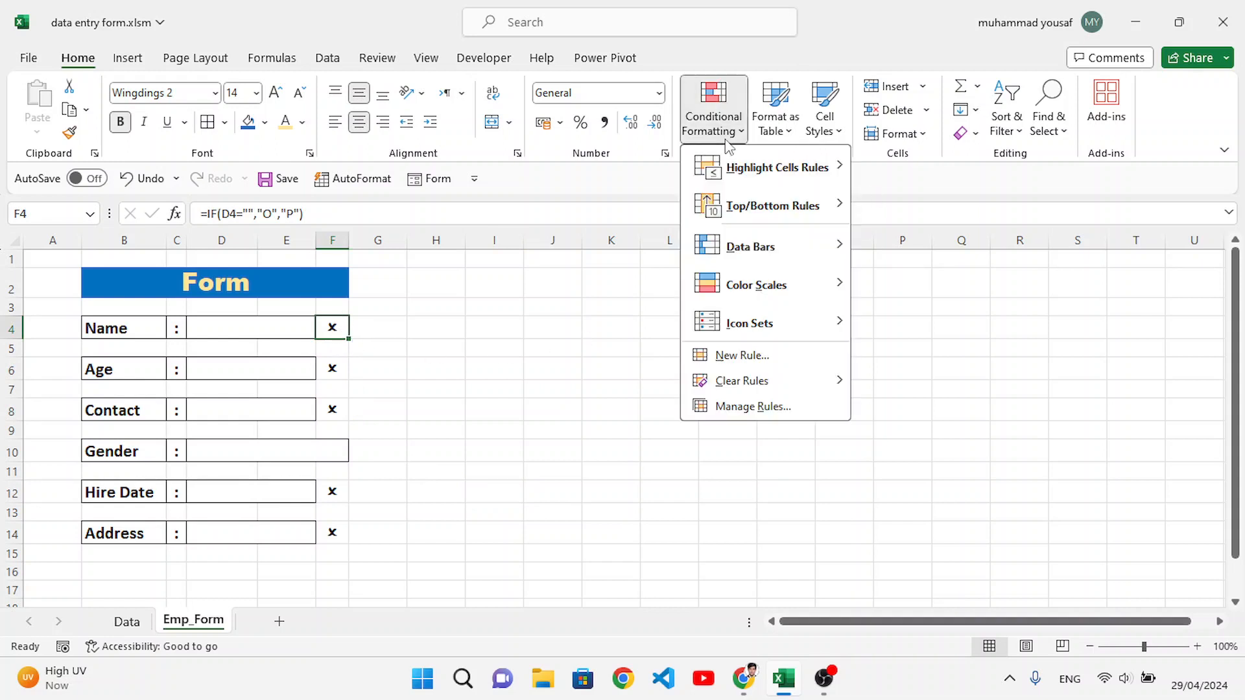
pyautogui.click(758, 357)
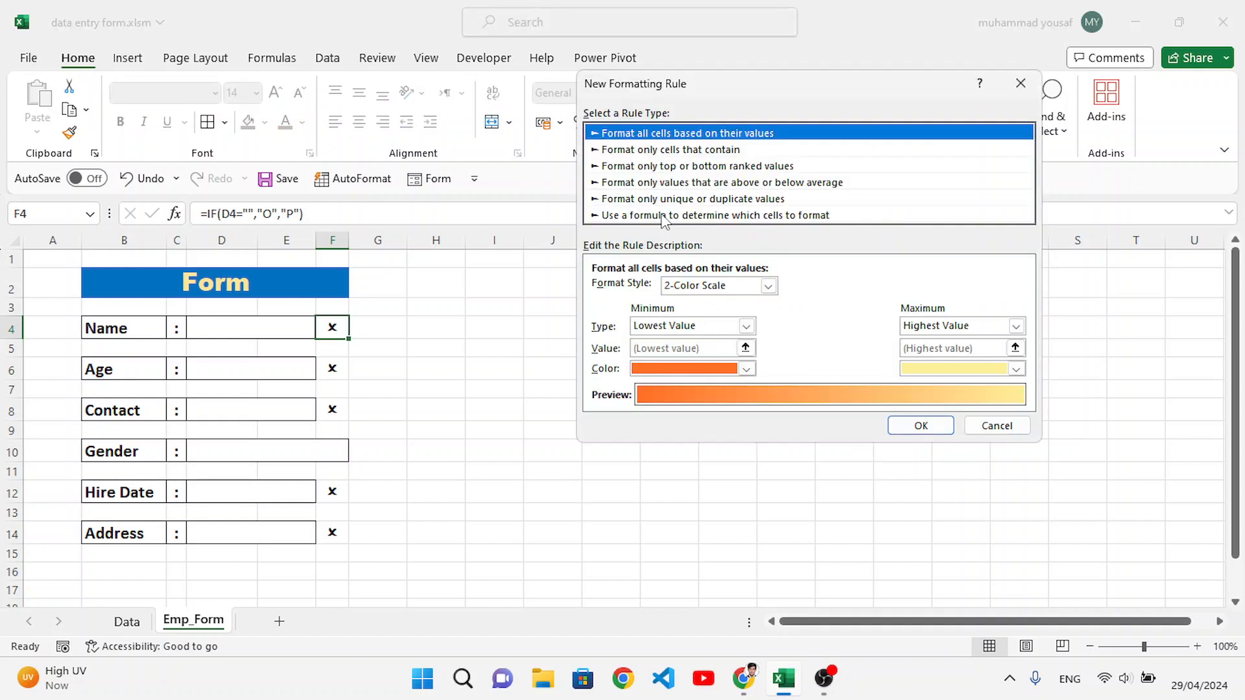
pyautogui.click(662, 218)
pyautogui.click(673, 291)
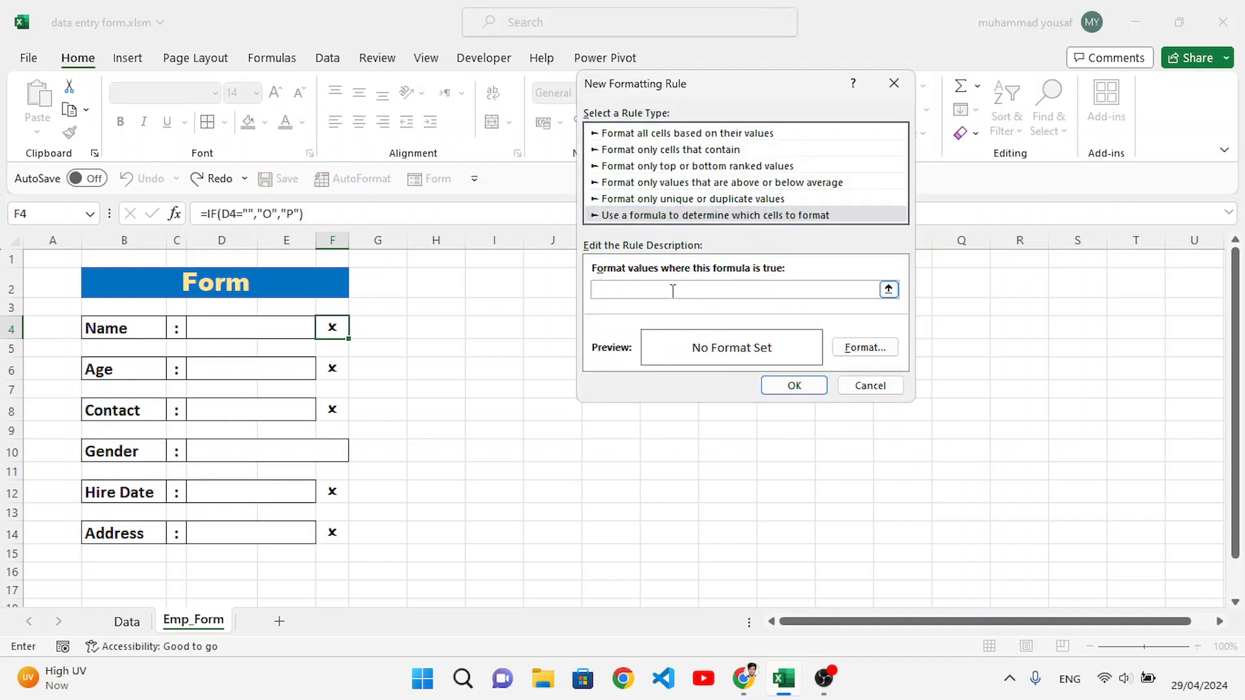
pyautogui.write('=')
pyautogui.click(332, 328)
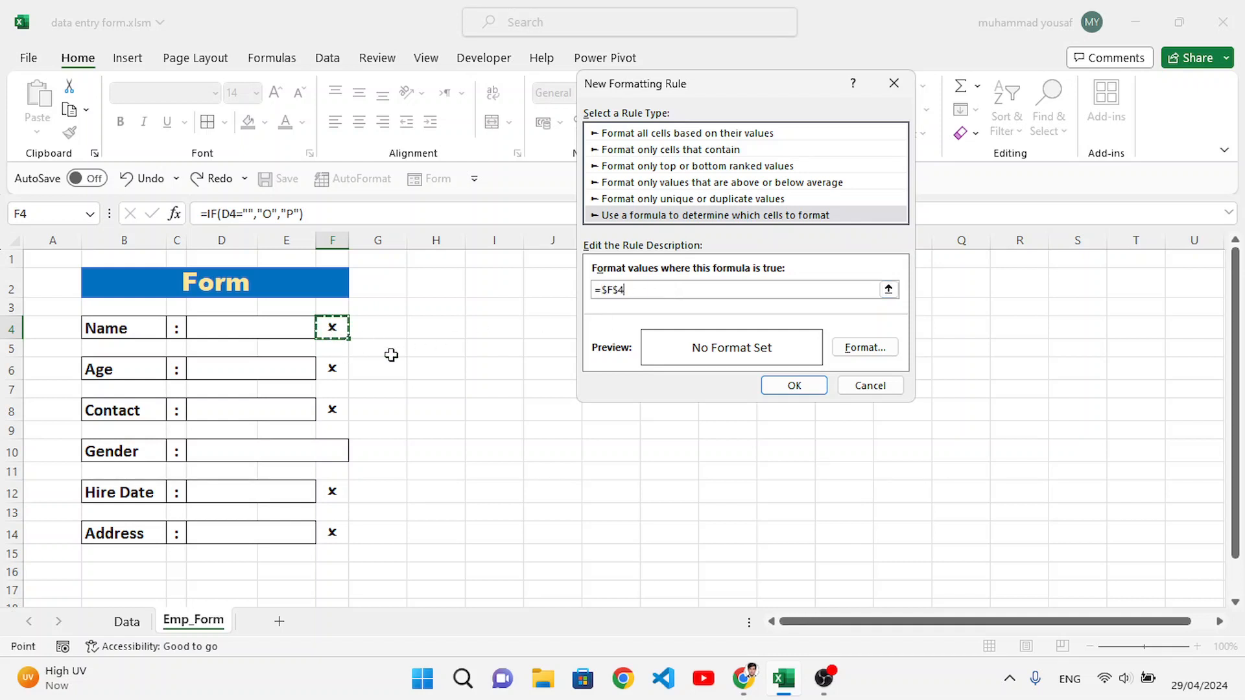
pyautogui.write('="O')
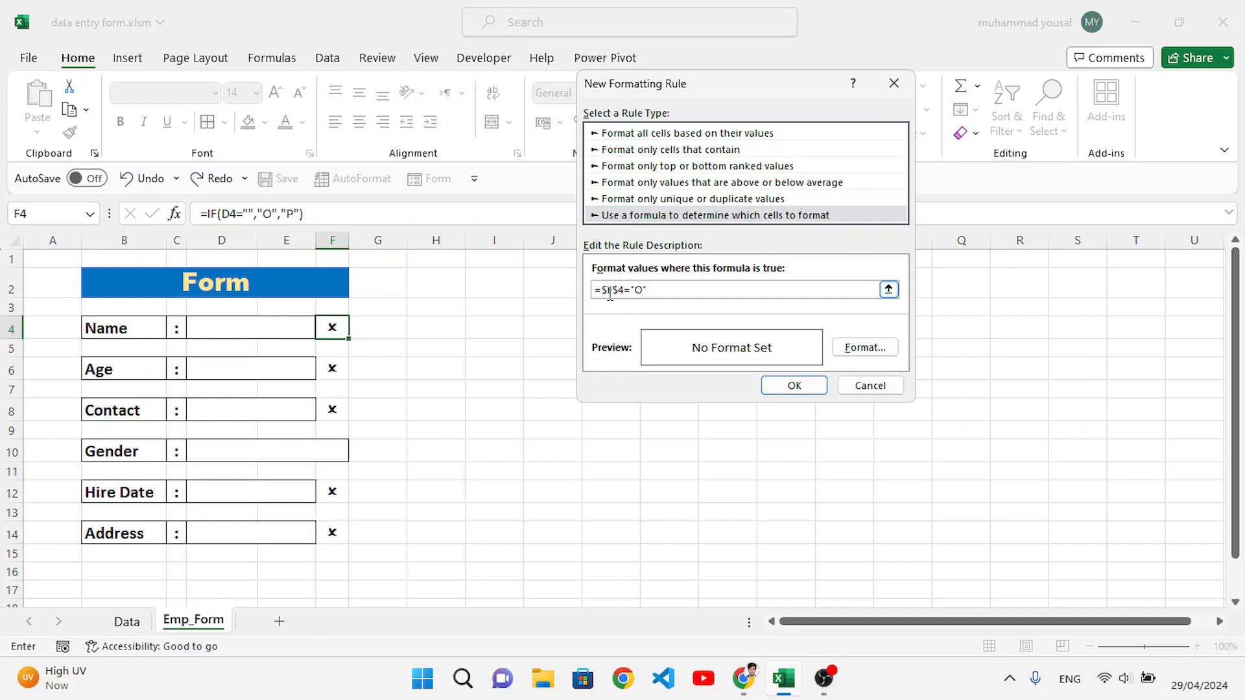
# Step: Make the cell reference in the rule relative so that the formula reads =F4="O"
pyautogui.press('Right')
pyautogui.press('Right')
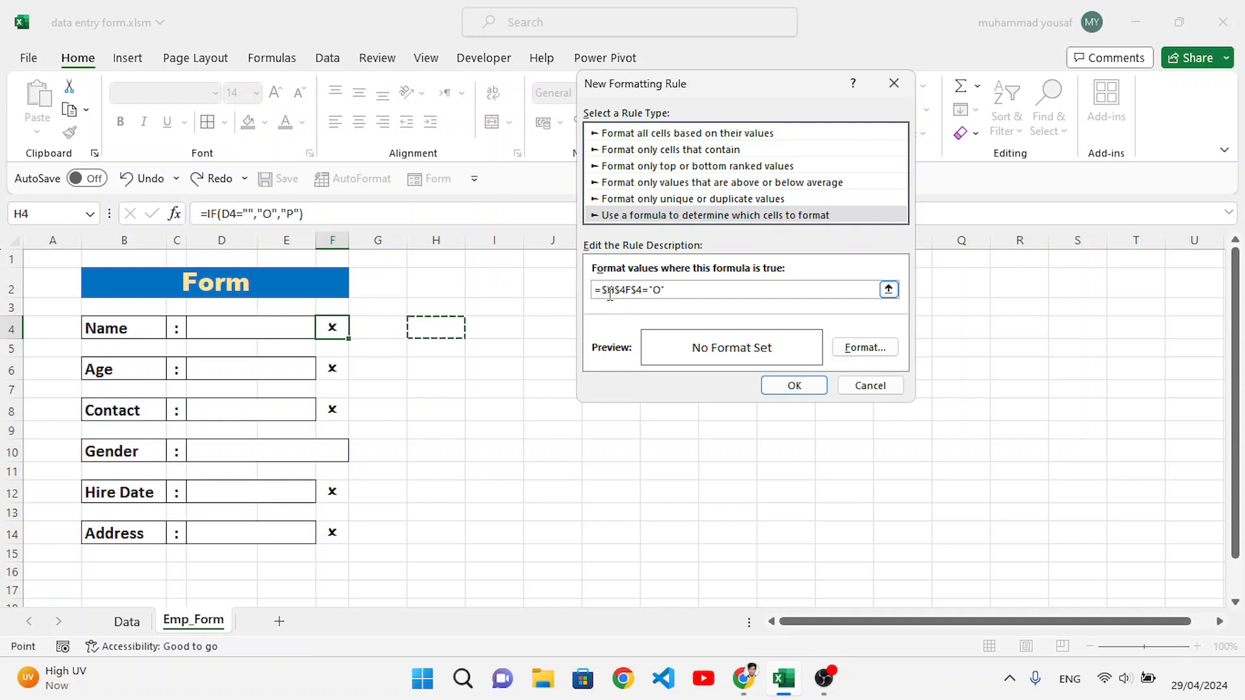
pyautogui.press('Left')
pyautogui.press('Left')
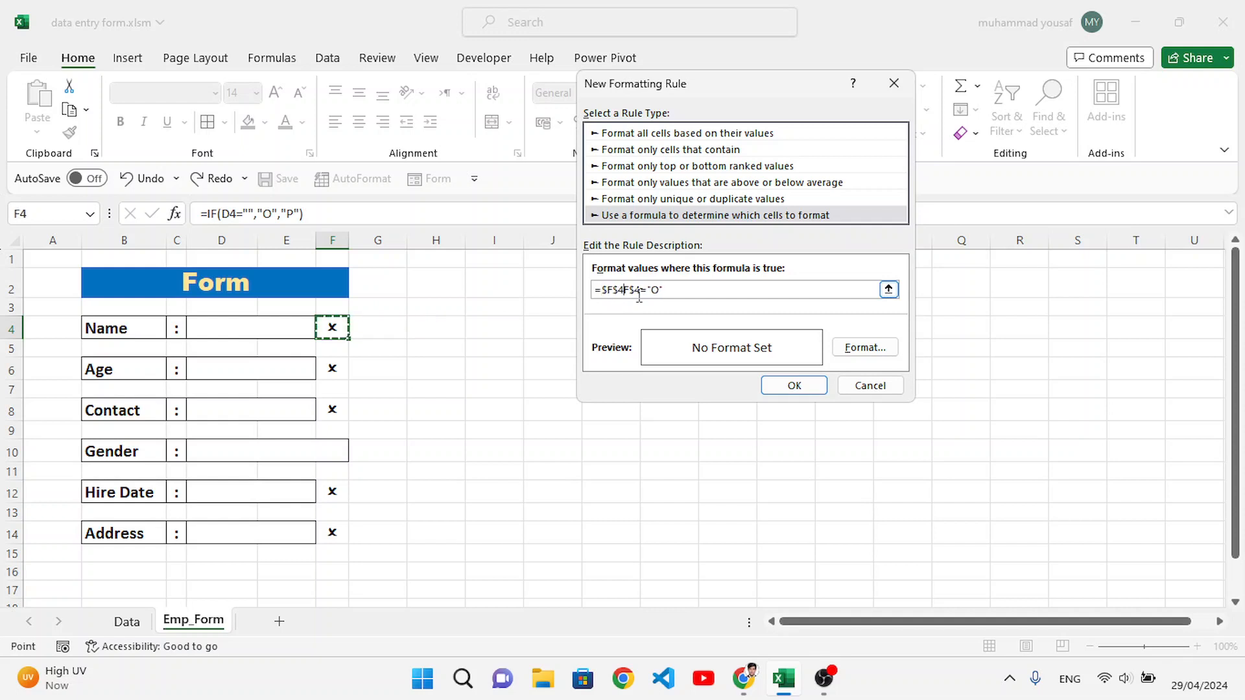
pyautogui.moveTo(618, 290); pyautogui.dragTo(612, 293)
pyautogui.press('BackSpace')
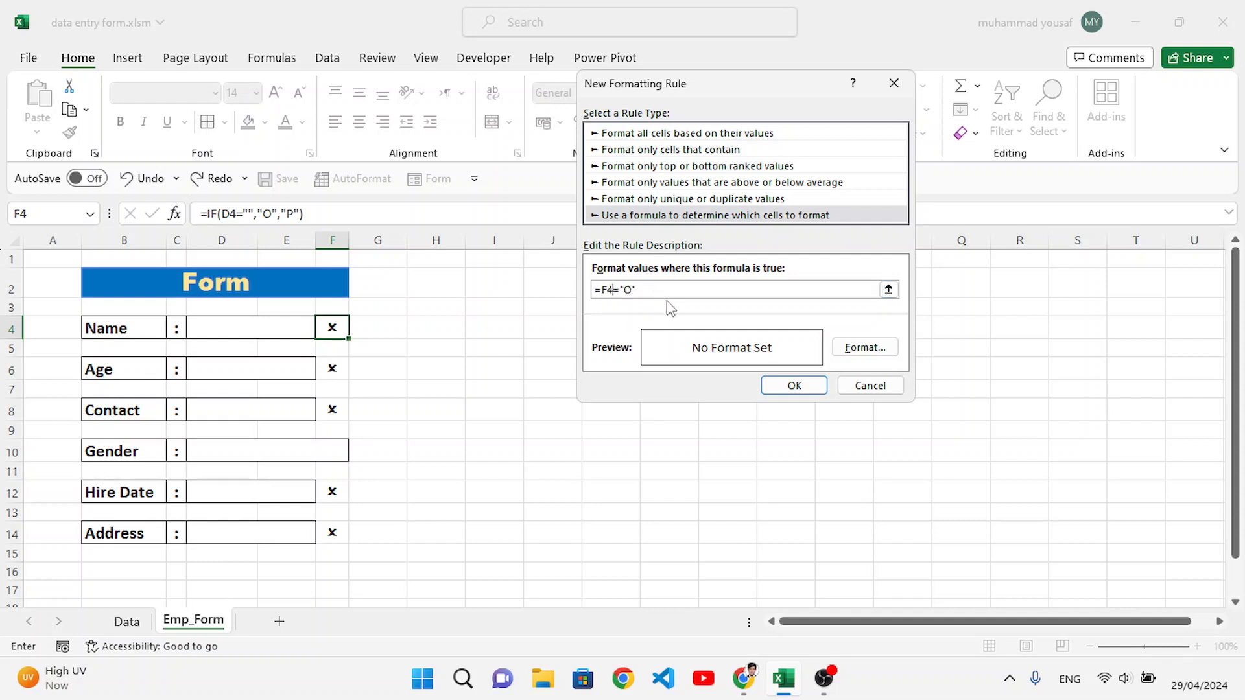
# Step: Set the rule's font color to red and apply the rule to cell F4
pyautogui.click(862, 347)
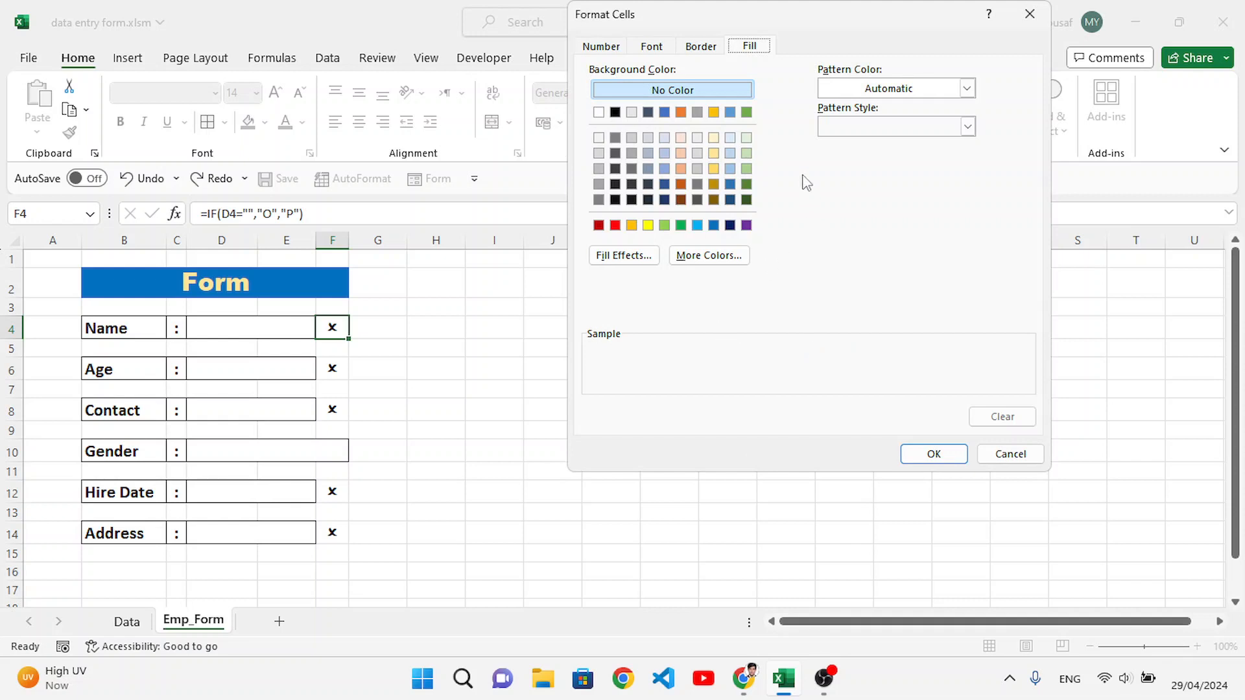
pyautogui.click(668, 48)
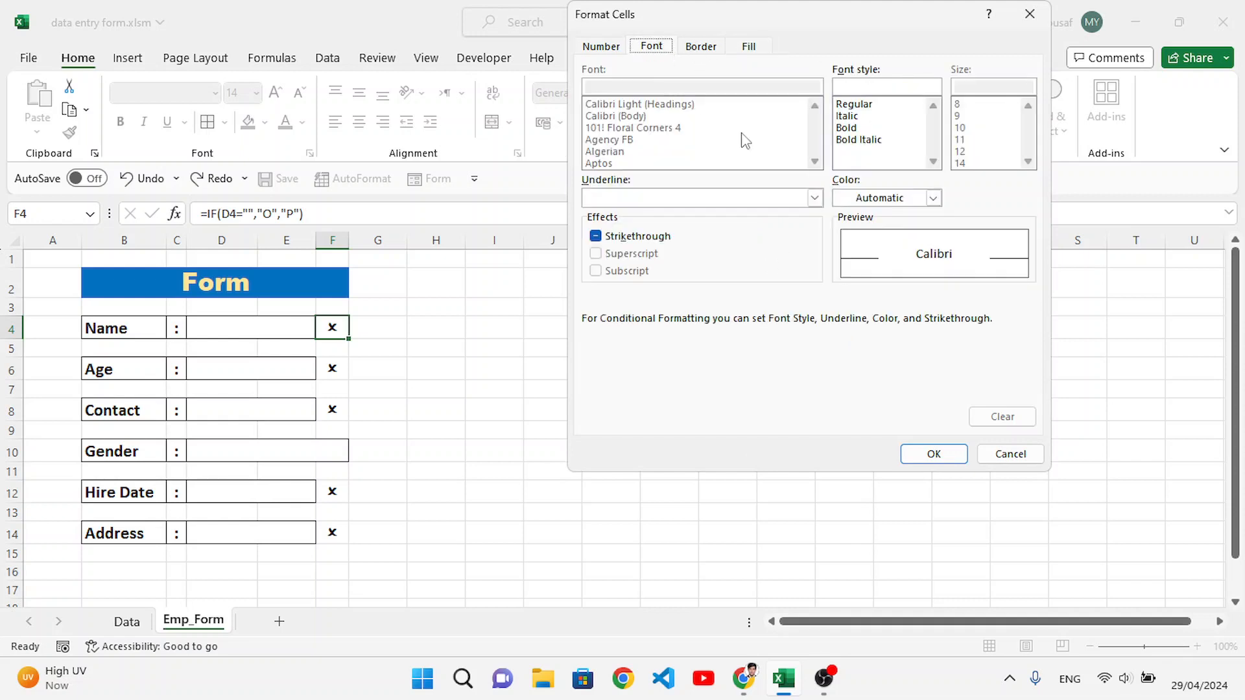
pyautogui.click(933, 198)
pyautogui.click(856, 396)
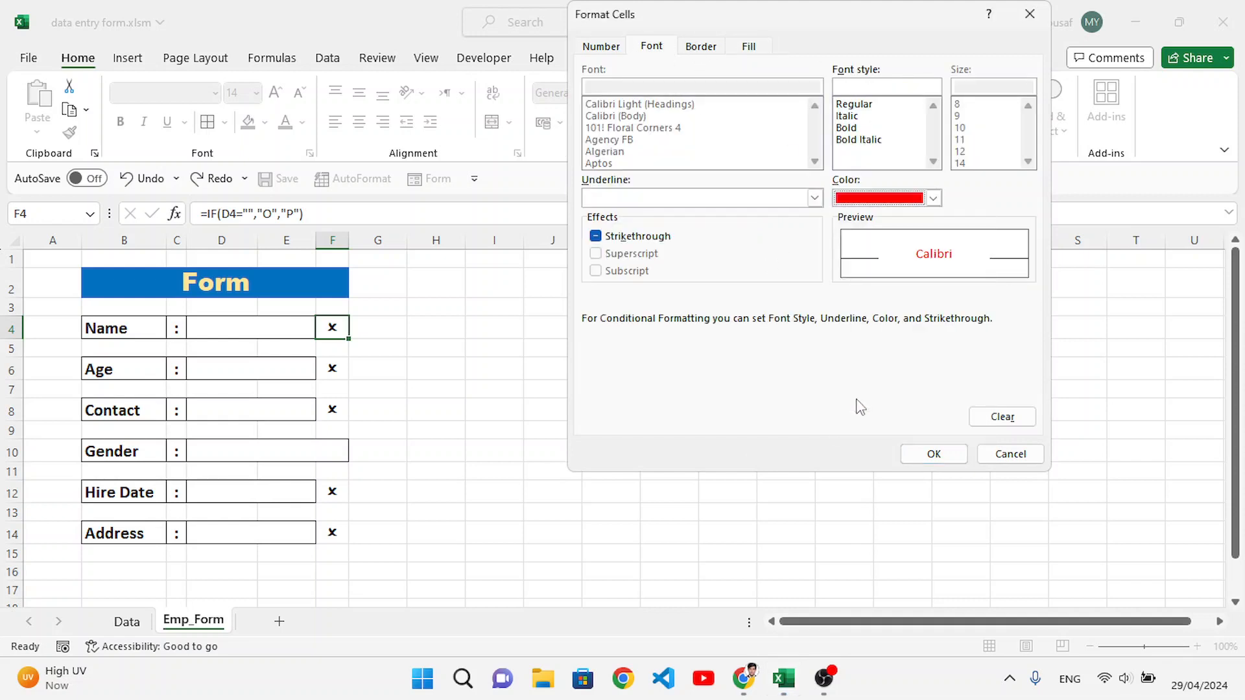
pyautogui.click(937, 454)
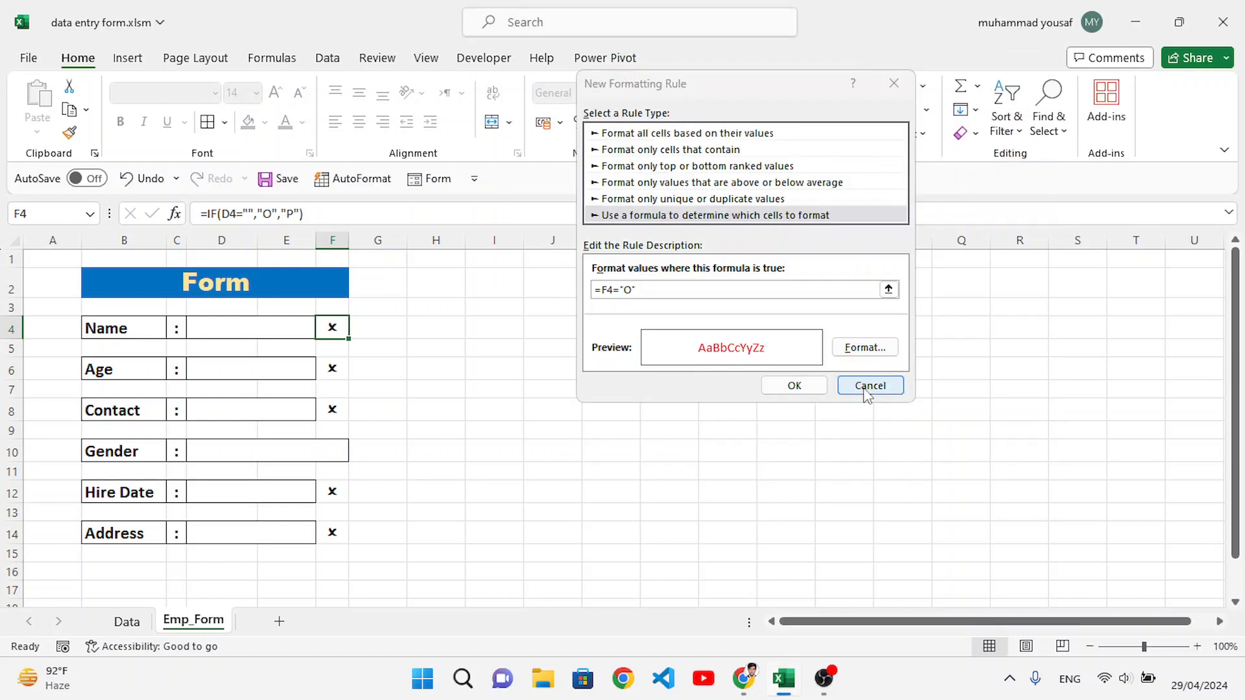
pyautogui.click(794, 385)
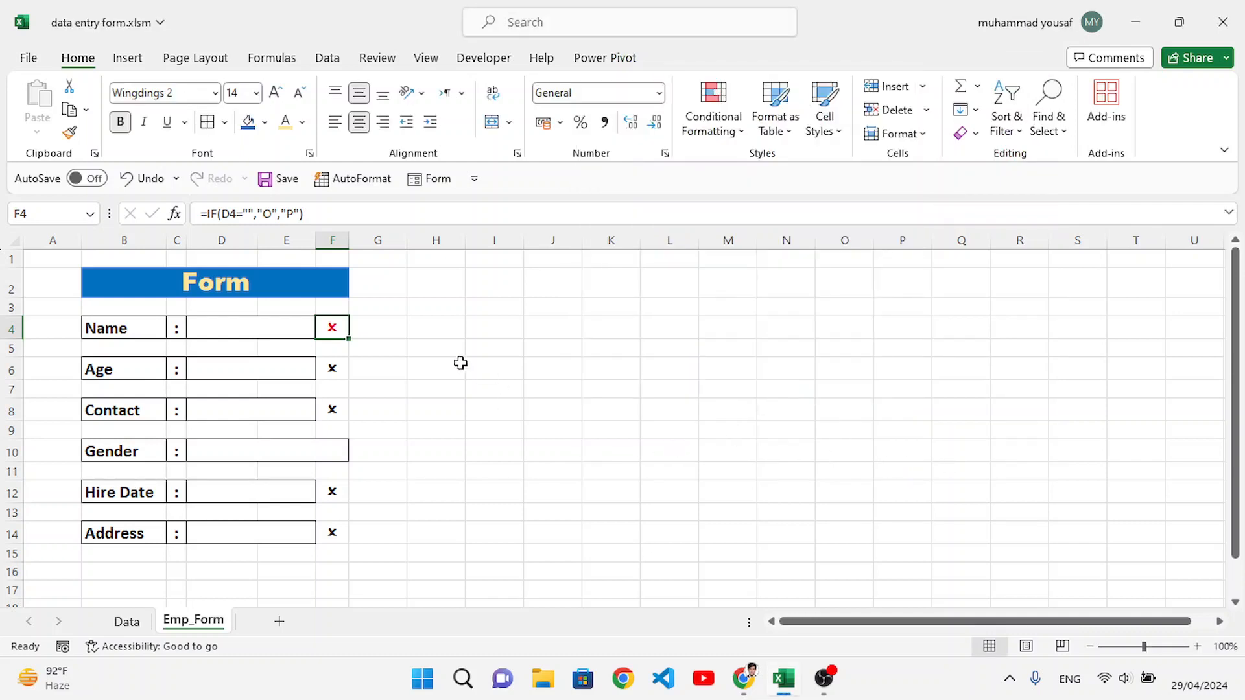
# Step: Start a second formula-based conditional formatting rule for cell F4 with the formula =F4="P"
pyautogui.click(394, 352)
pyautogui.click(339, 328)
pyautogui.click(713, 111)
pyautogui.click(735, 355)
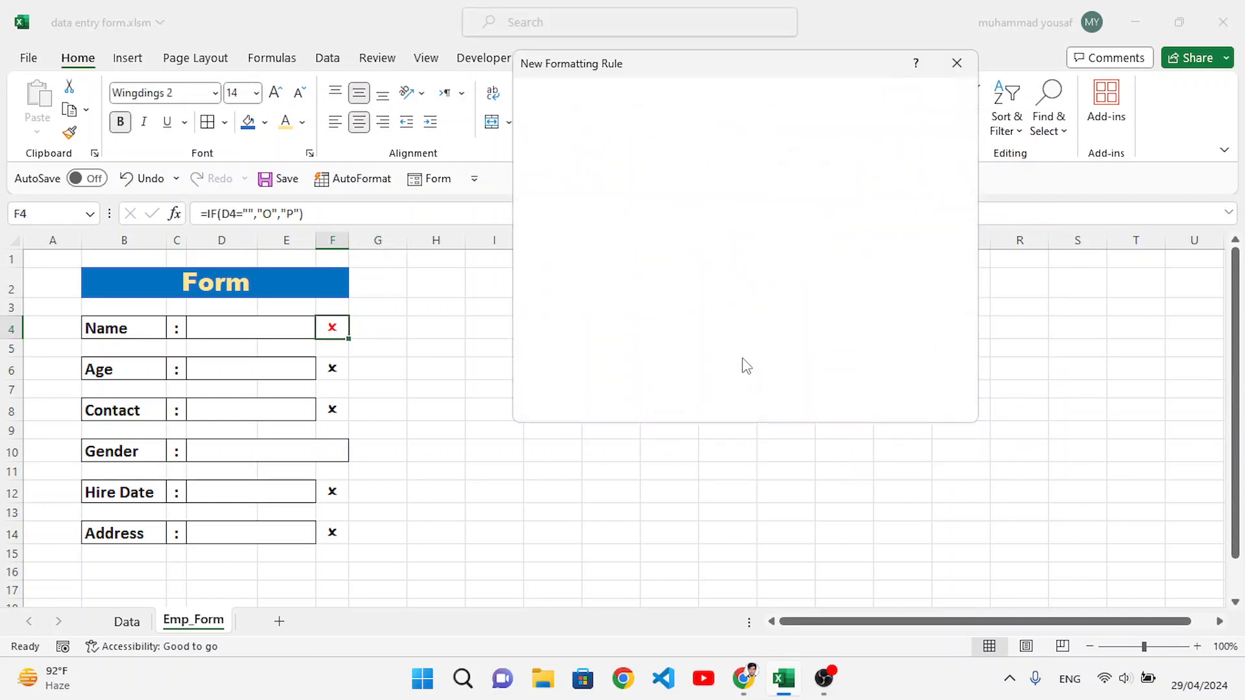
pyautogui.click(613, 195)
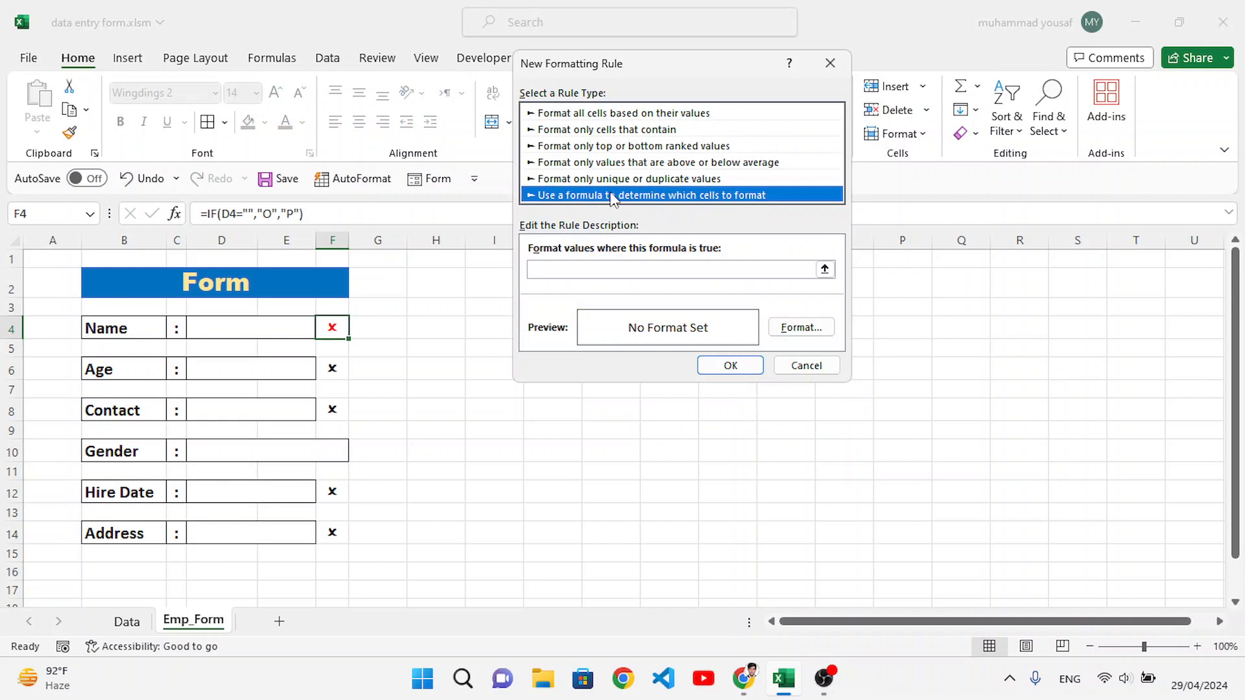
pyautogui.click(635, 270)
pyautogui.write('=')
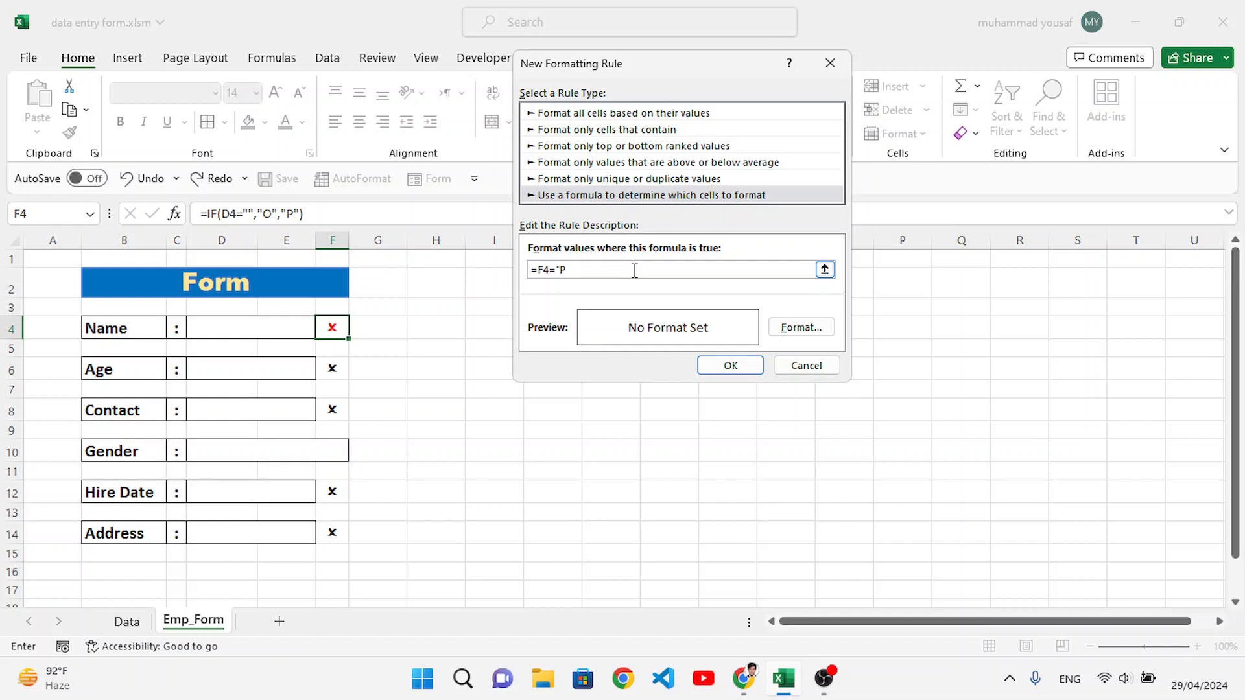
# Step: Set the second rule's font color to green and apply the rule
pyautogui.click(819, 331)
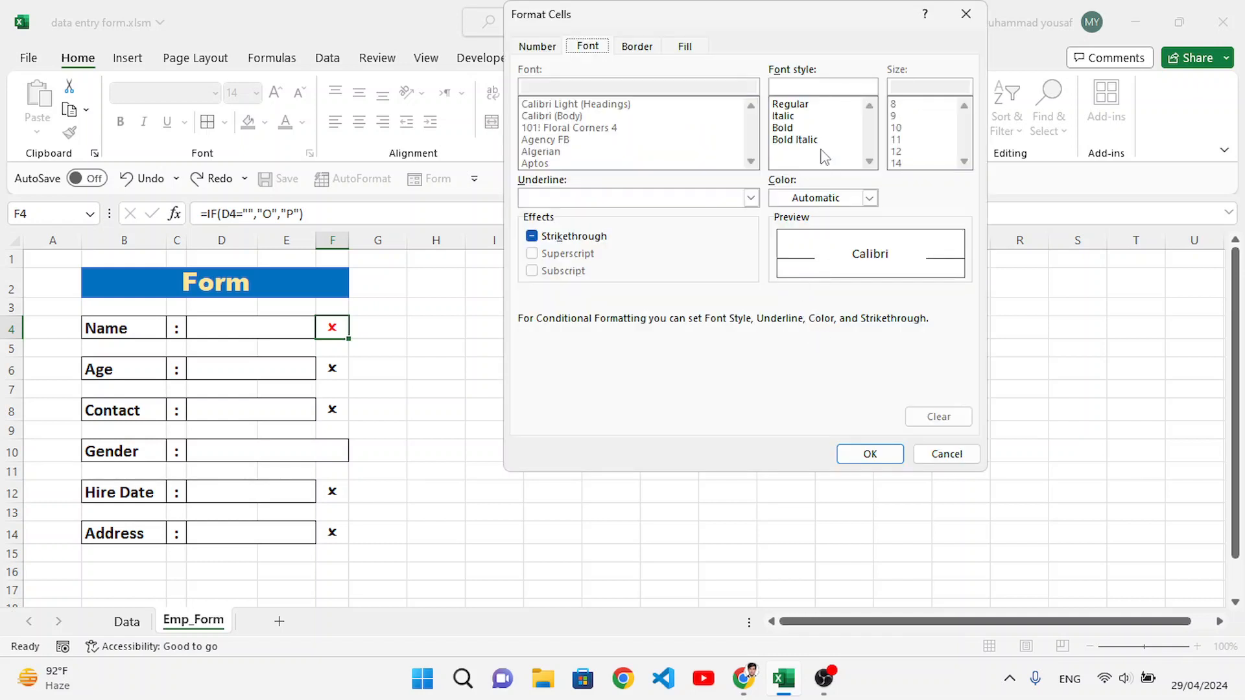
pyautogui.click(869, 198)
pyautogui.click(856, 391)
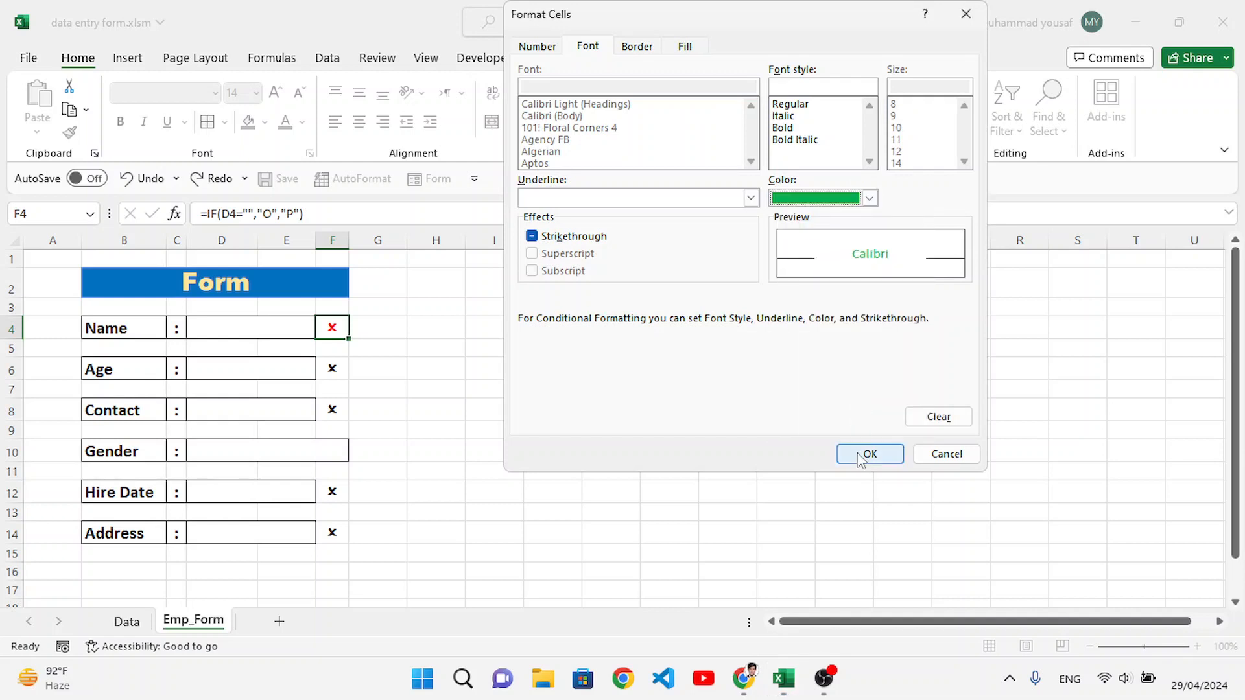
pyautogui.click(869, 454)
pyautogui.click(730, 364)
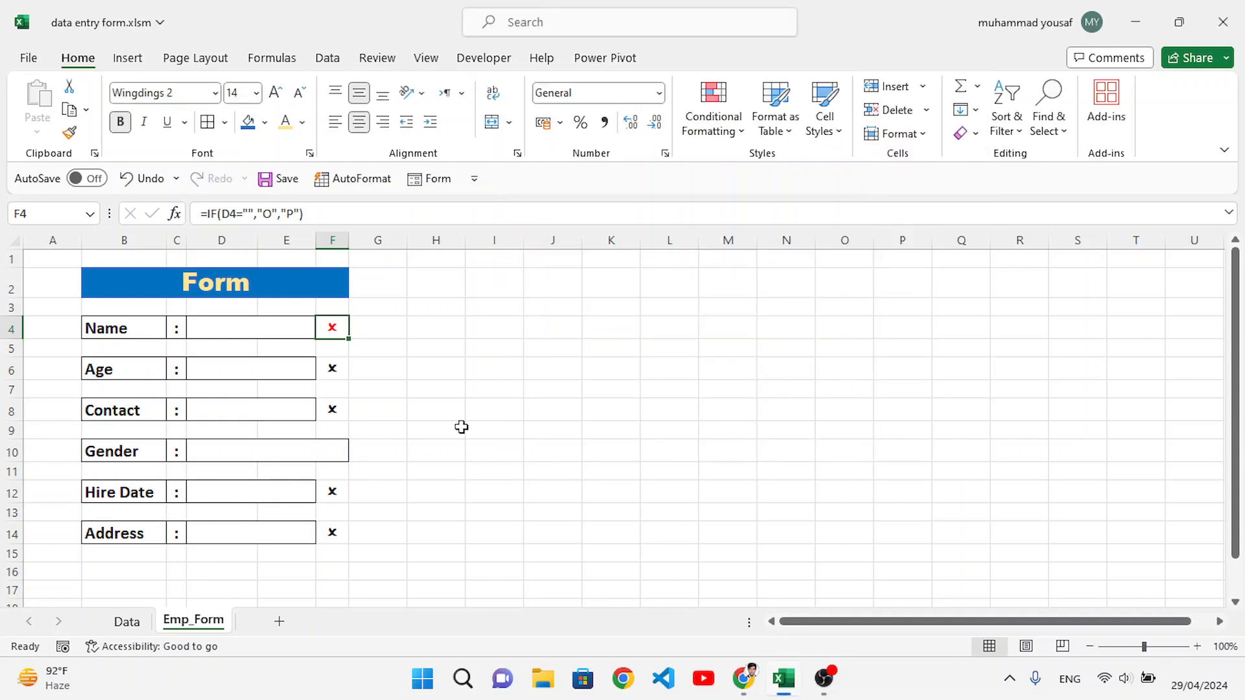
# Step: Copy the Name row's indicator cell F4 with its conditional formatting to F6, F8, F12 and F14
pyautogui.moveTo(461, 425); pyautogui.dragTo(414, 397)
pyautogui.click(335, 328)
pyautogui.hotkey('ctrl', 'c')
pyautogui.click(334, 373)
pyautogui.hotkey('ctrl', 'v')
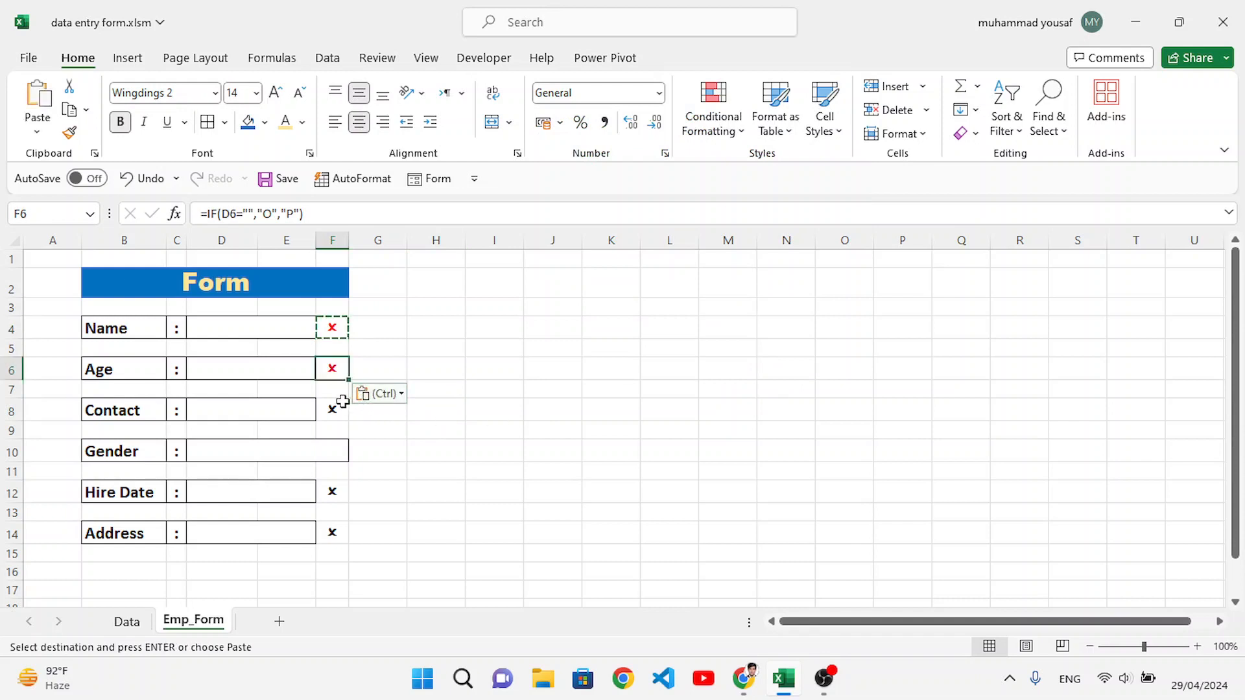
pyautogui.click(334, 407)
pyautogui.hotkey('ctrl', 'v')
pyautogui.click(334, 493)
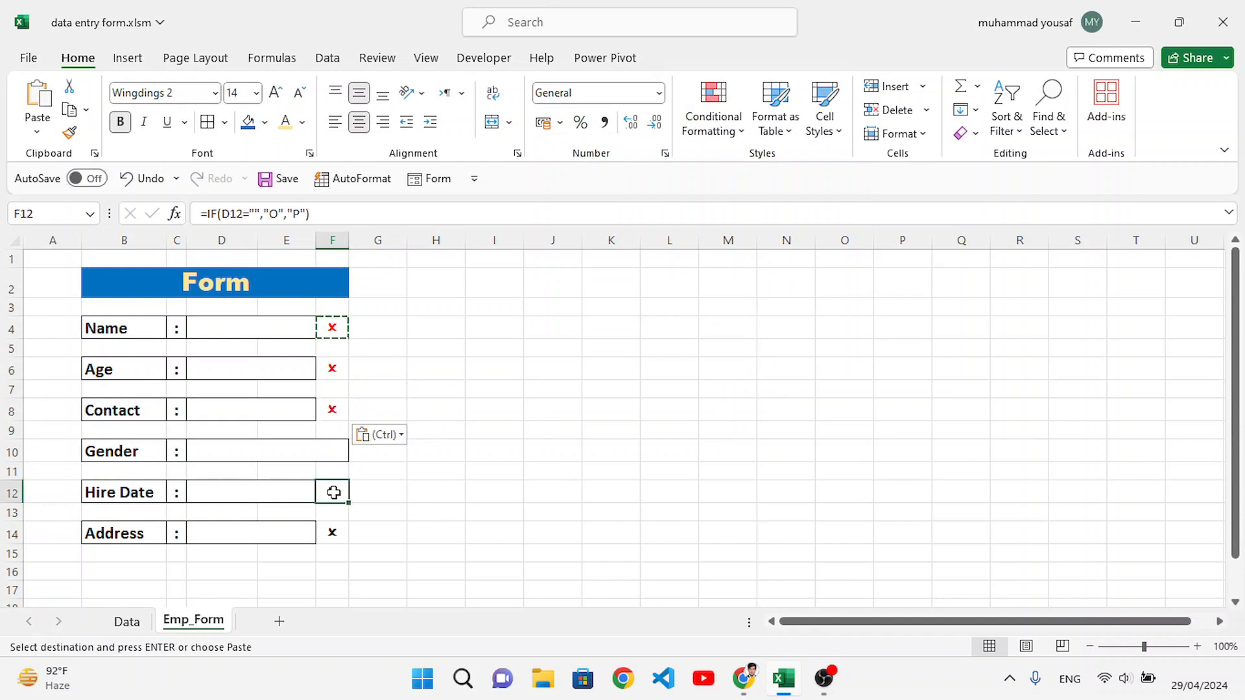
pyautogui.hotkey('ctrl', 'v')
pyautogui.click(332, 530)
pyautogui.hotkey('ctrl', 'v')
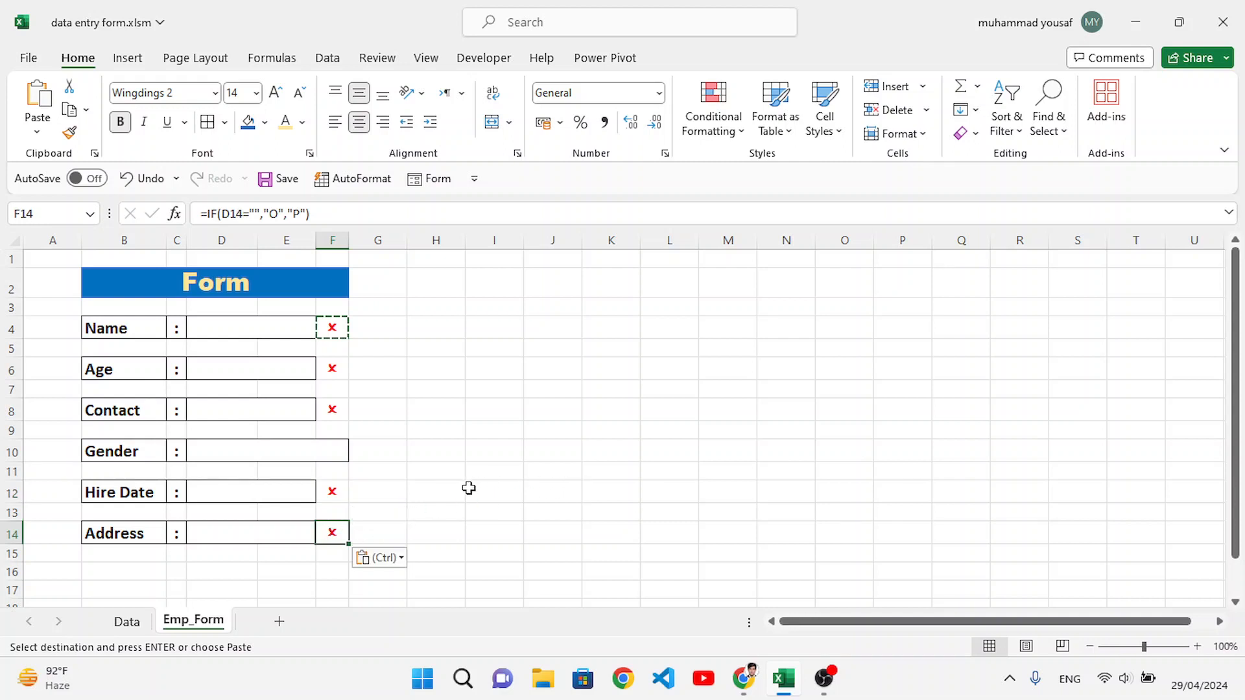
pyautogui.click(469, 488)
# Step: Test the Name indicator by entering the sample text "sad" in the Name field, and clear the entry
pyautogui.click(282, 332)
pyautogui.press('Escape')
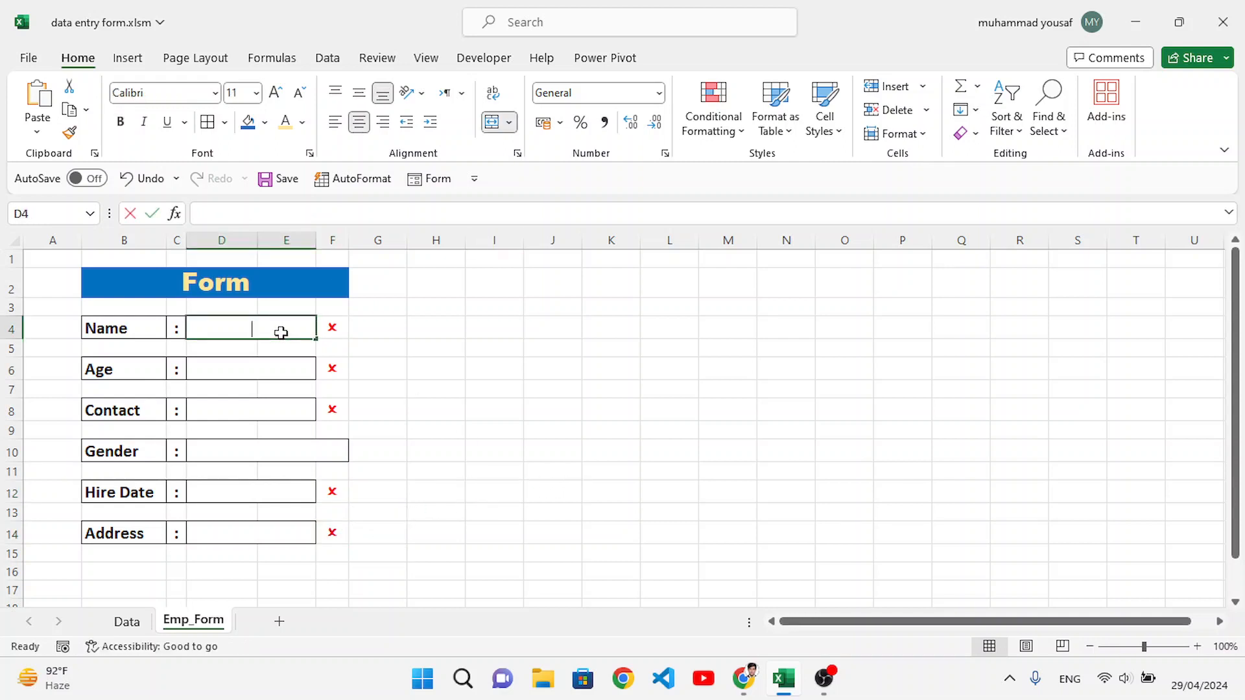
pyautogui.write('sad')
pyautogui.click(453, 365)
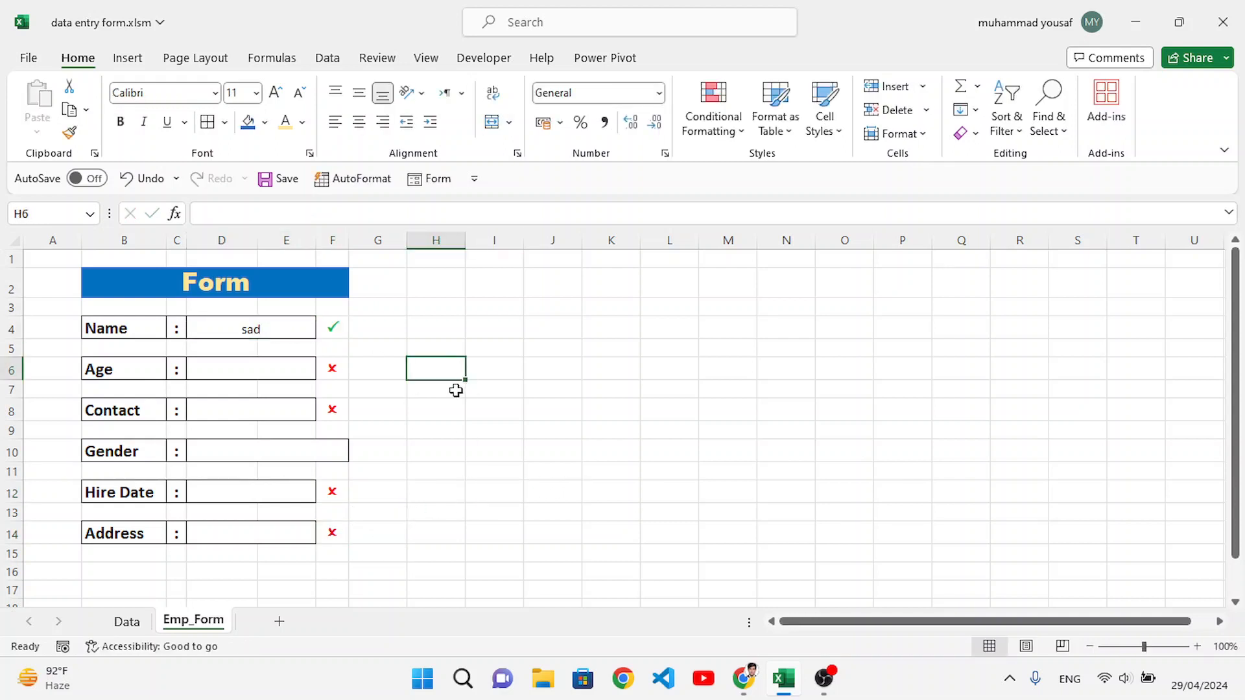
pyautogui.click(284, 331)
pyautogui.press('Delete')
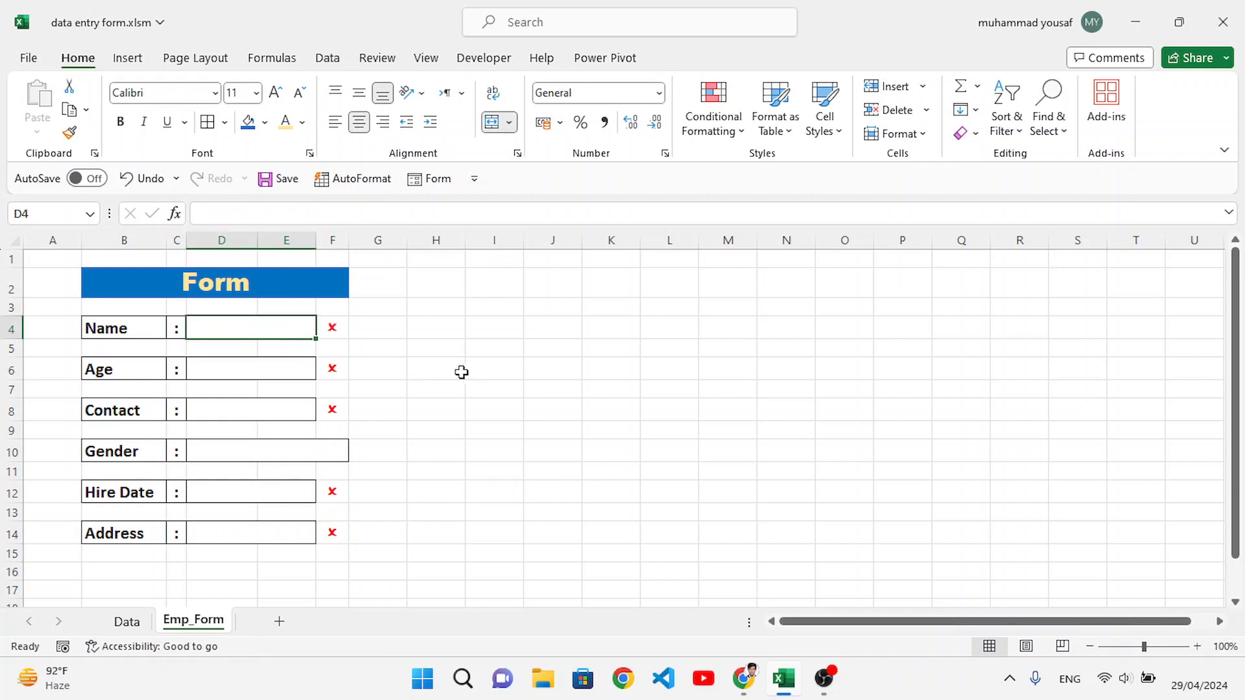
pyautogui.click(461, 372)
pyautogui.click(461, 430)
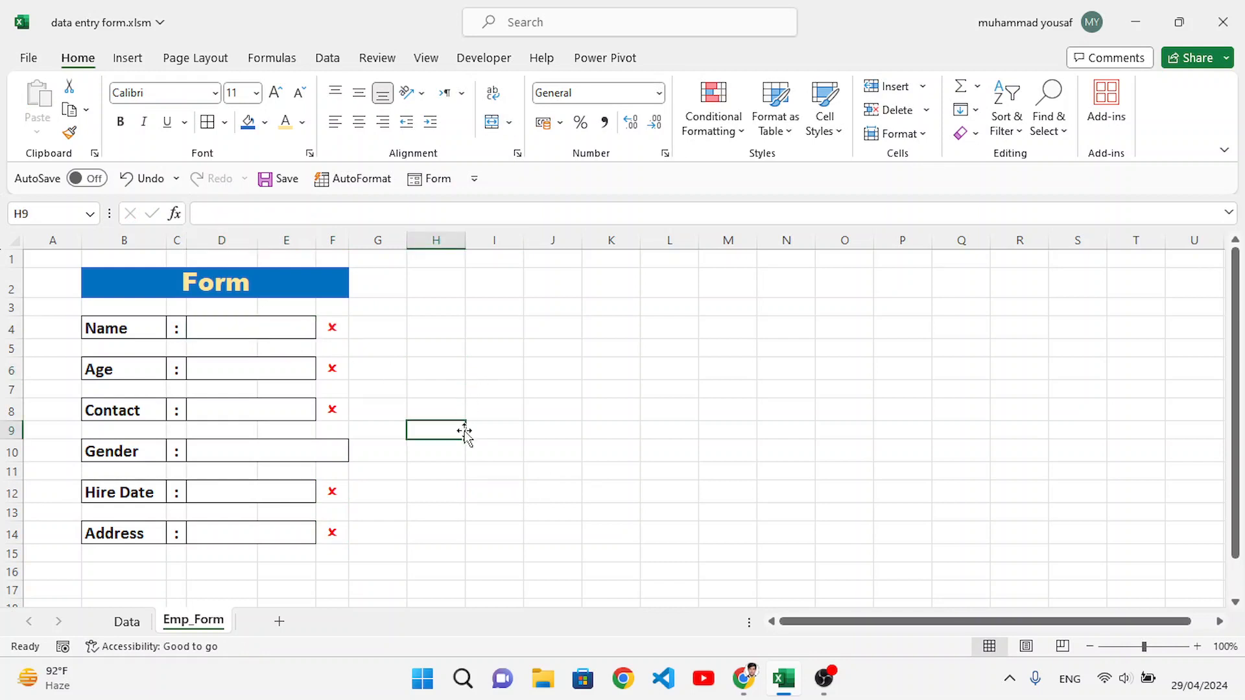
# Step: Add borders to the indicator cells F4, F6, F8, F12 and F14
pyautogui.click(328, 331)
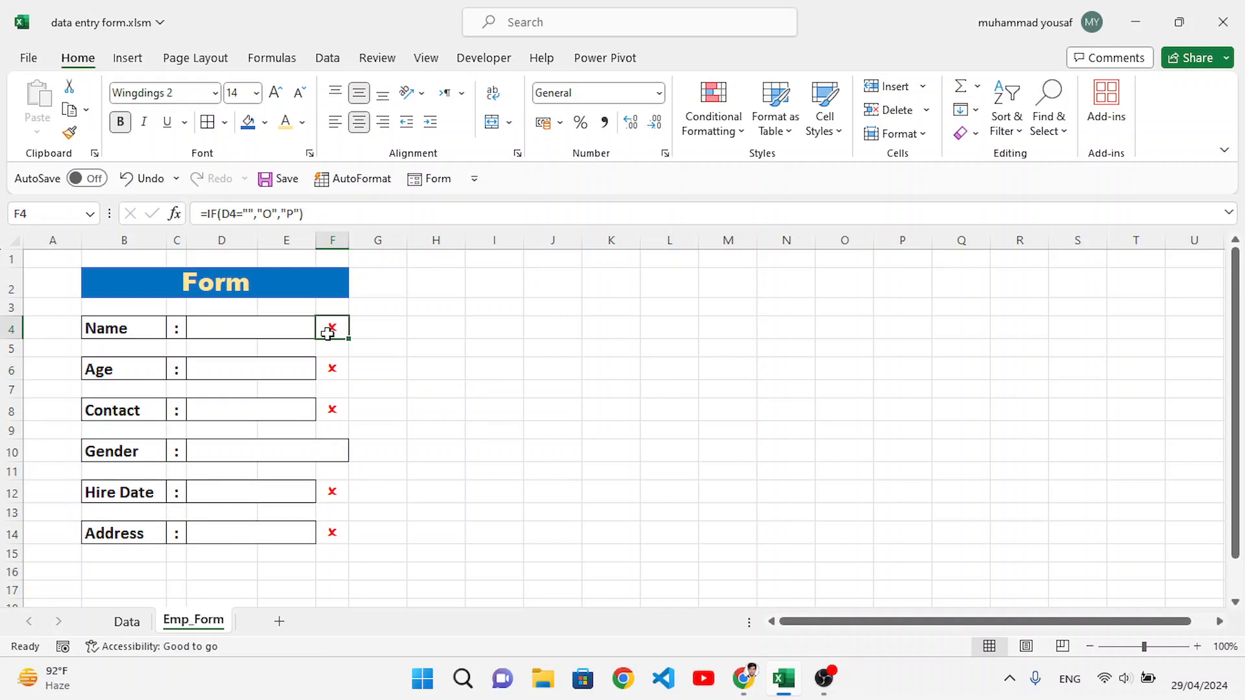
pyautogui.keyDown('ctrl'); pyautogui.click(335, 378); pyautogui.keyUp('ctrl')
pyautogui.keyDown('ctrl'); pyautogui.click(336, 411); pyautogui.keyUp('ctrl')
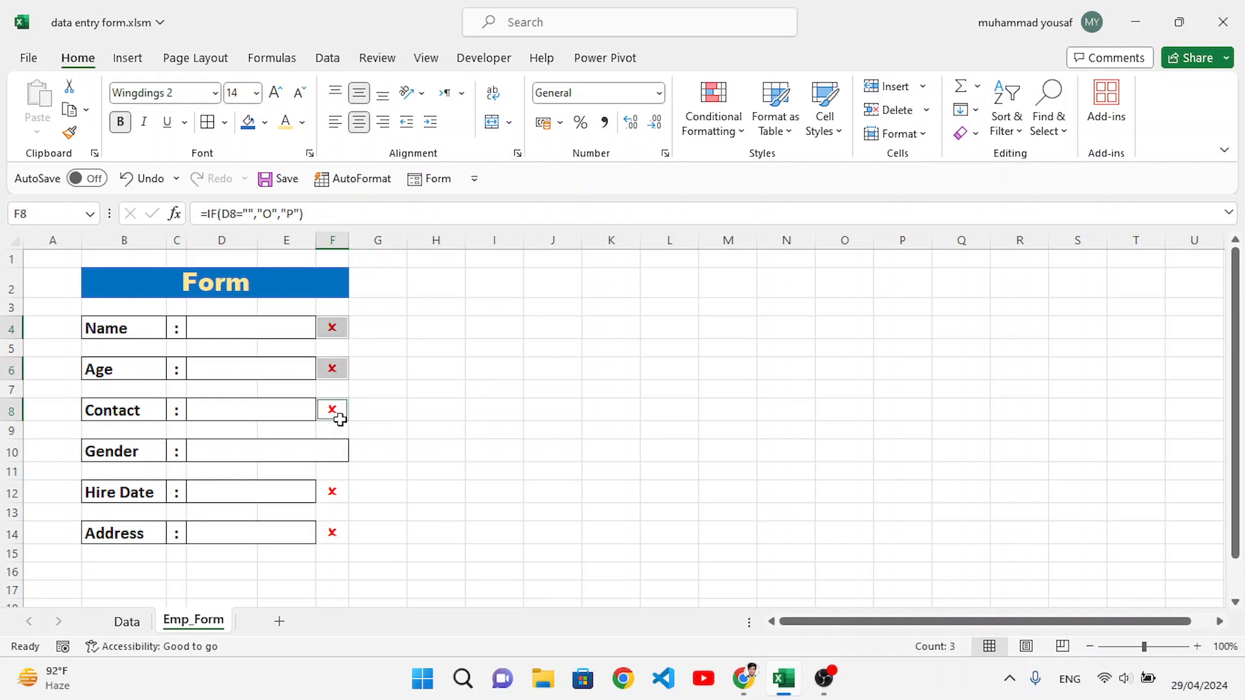
pyautogui.keyDown('ctrl'); pyautogui.click(336, 491); pyautogui.keyUp('ctrl')
pyautogui.keyDown('ctrl'); pyautogui.click(336, 534); pyautogui.keyUp('ctrl')
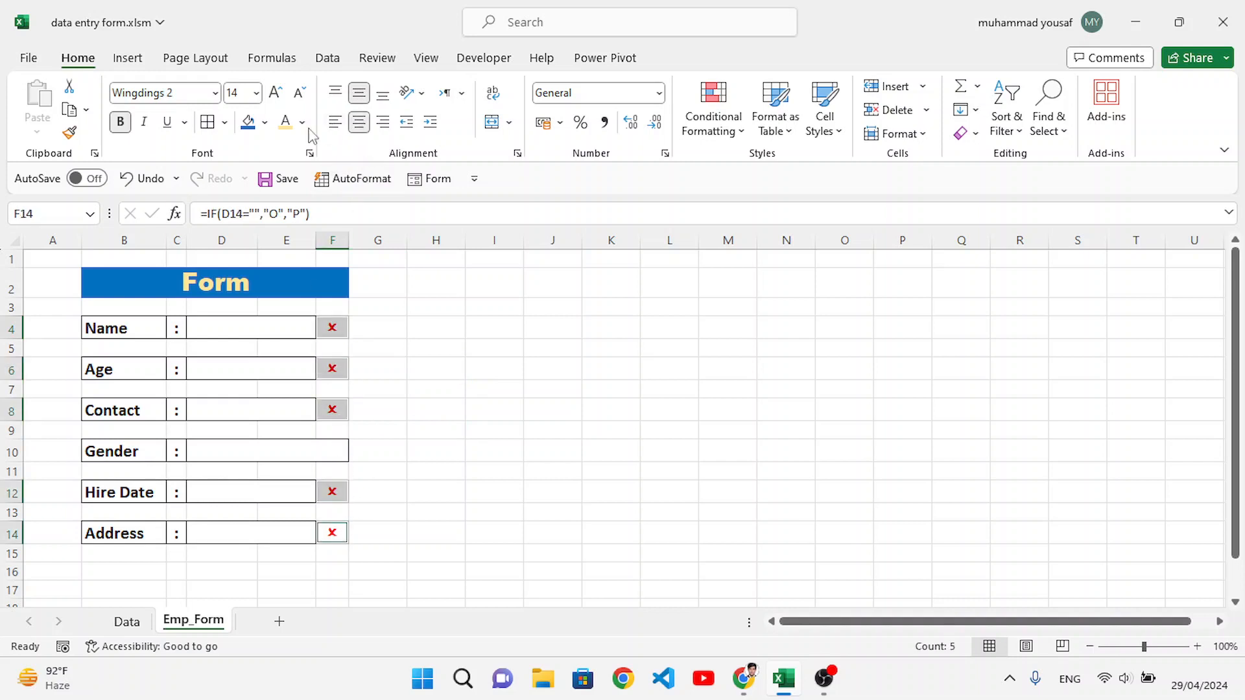
pyautogui.click(483, 347)
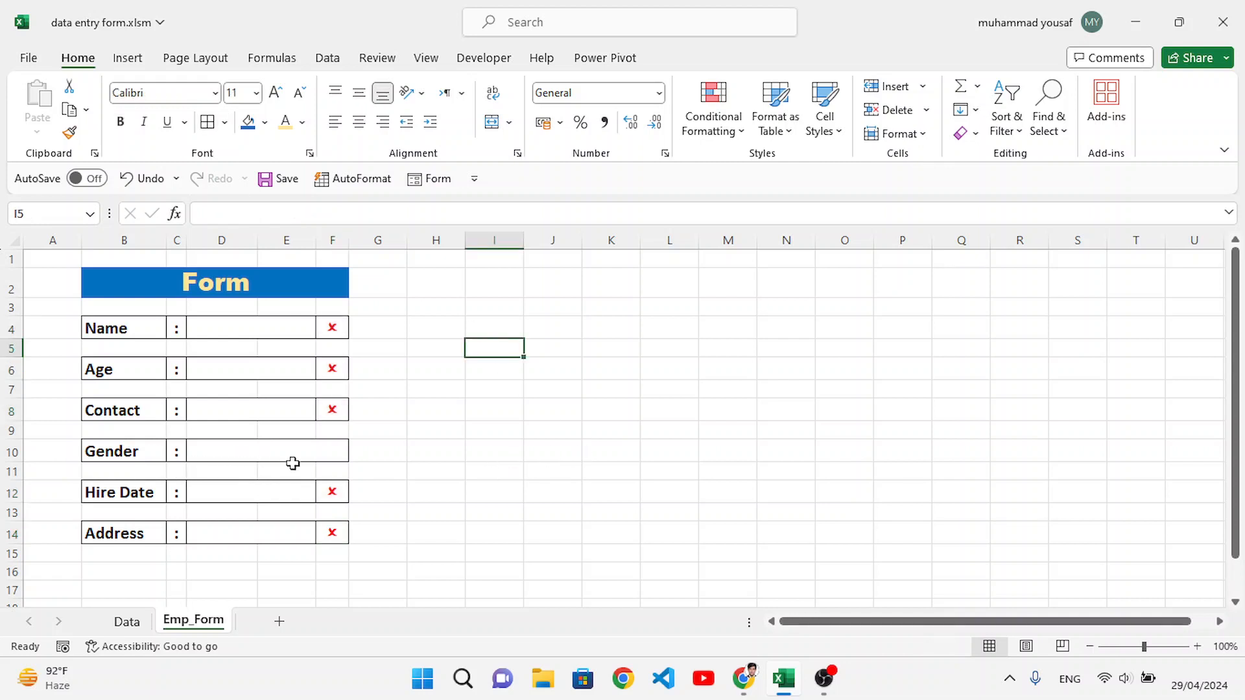
# Step: Check the ribbon customization options for the Developer entry and leave without making changes
pyautogui.click(489, 64)
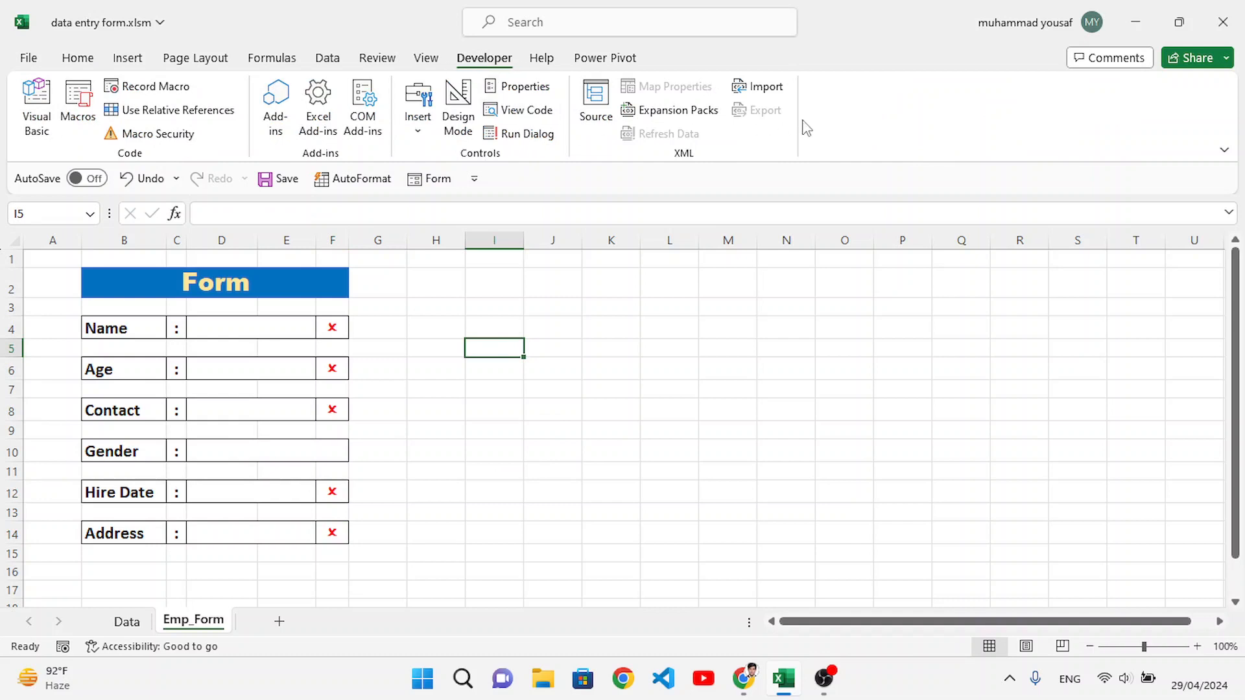
pyautogui.rightClick(825, 113)
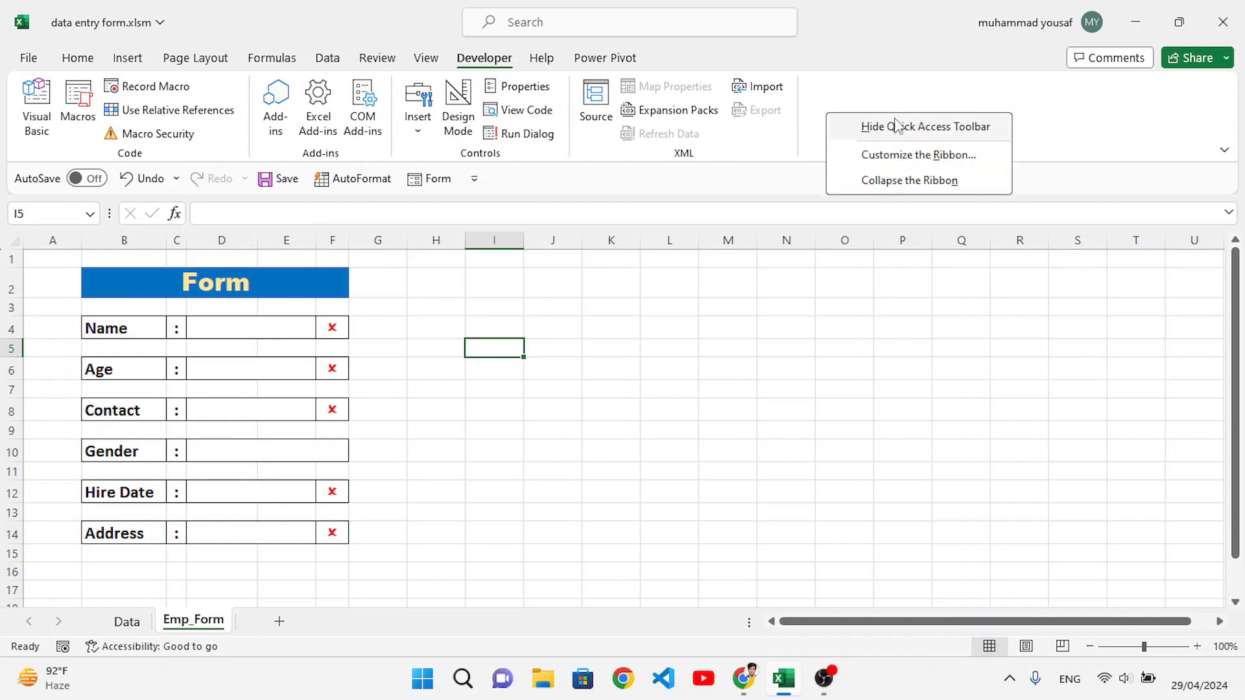
pyautogui.click(882, 156)
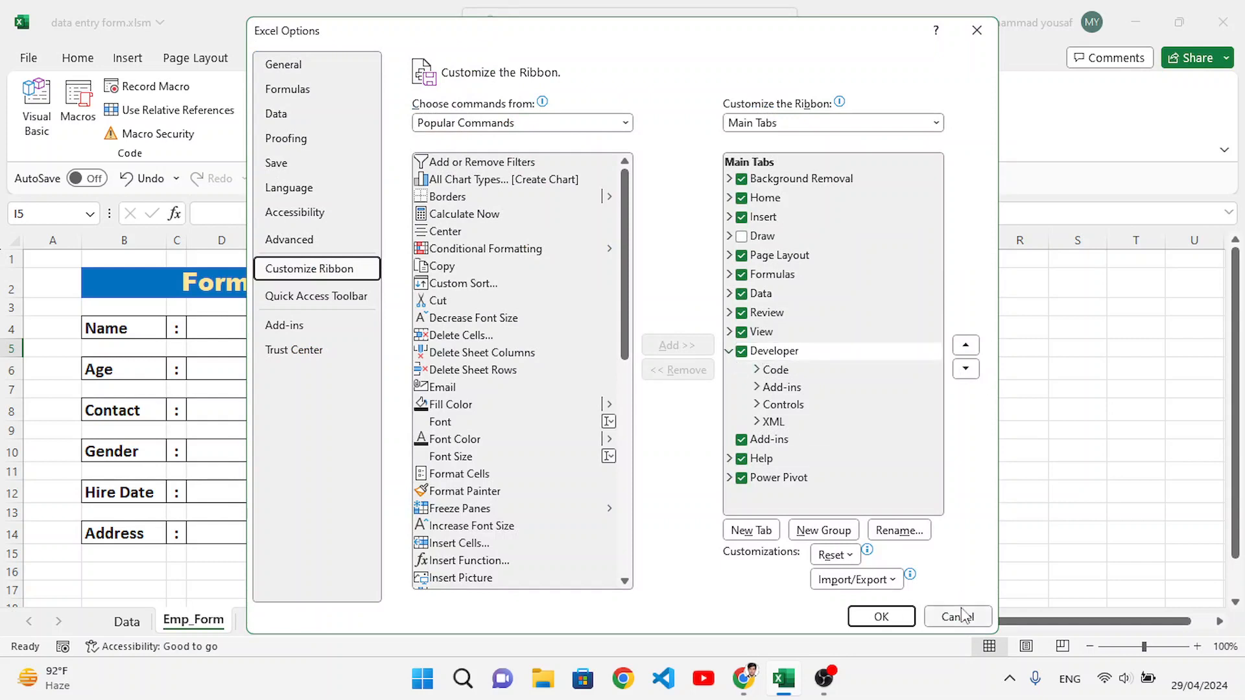
pyautogui.click(960, 616)
# Step: Insert an option button form control in the Gender field and remove its caption text
pyautogui.click(418, 120)
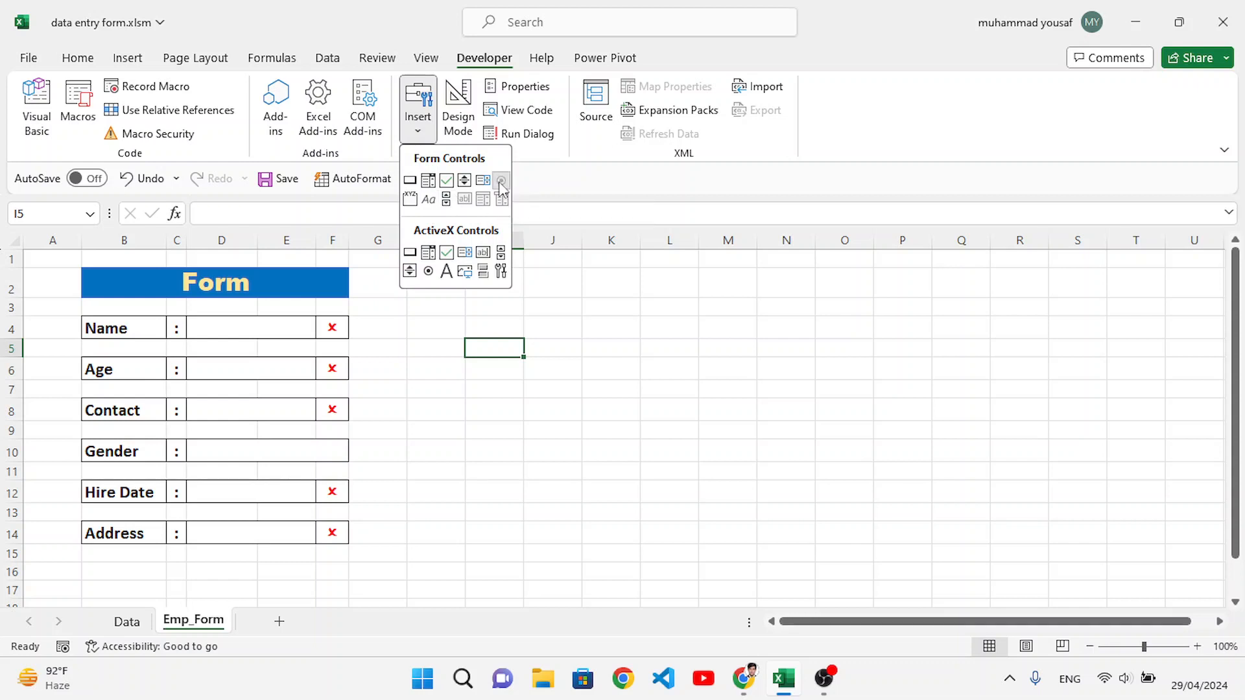
pyautogui.click(501, 181)
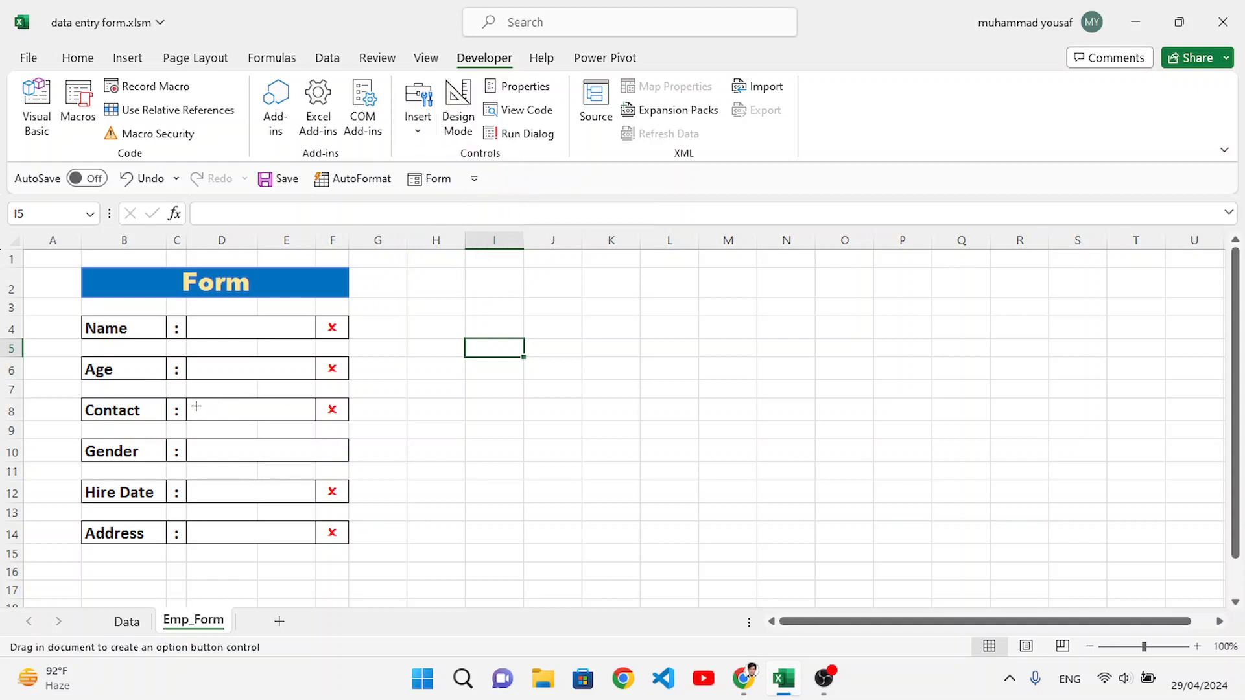
pyautogui.click(193, 449)
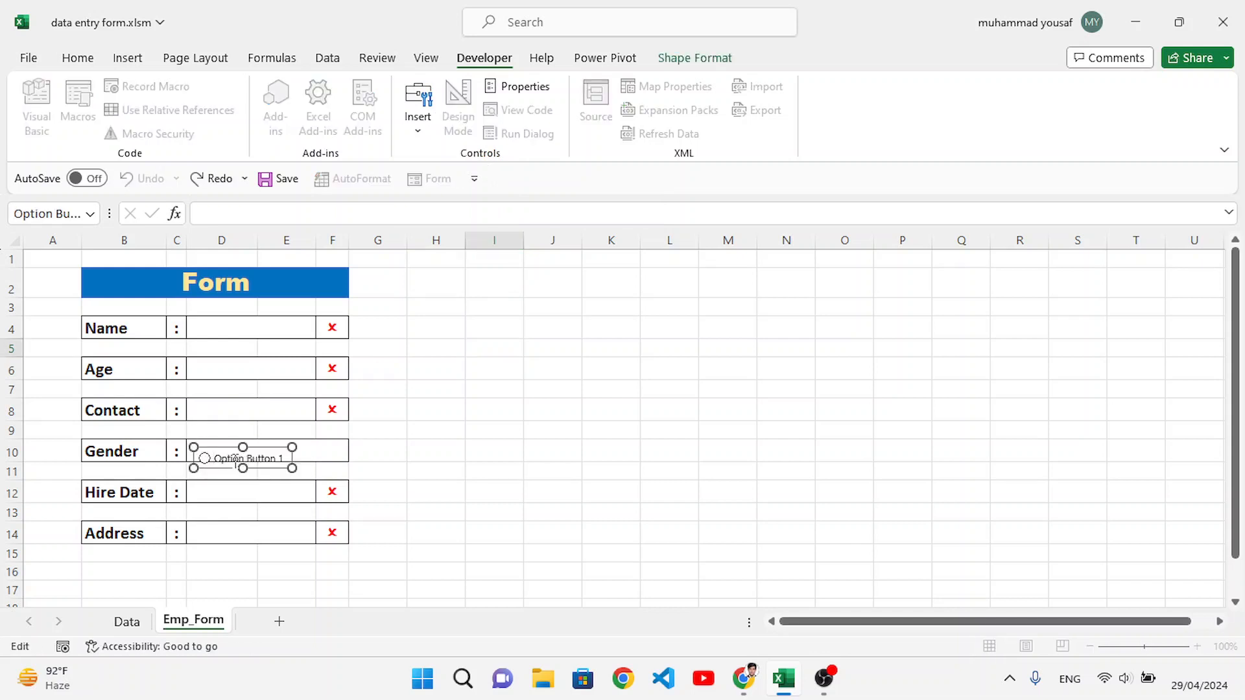
pyautogui.press('BackSpace')
pyautogui.press('BackSpace')
pyautogui.press('BackSpace')
pyautogui.press('BackSpace')
pyautogui.press('BackSpace')
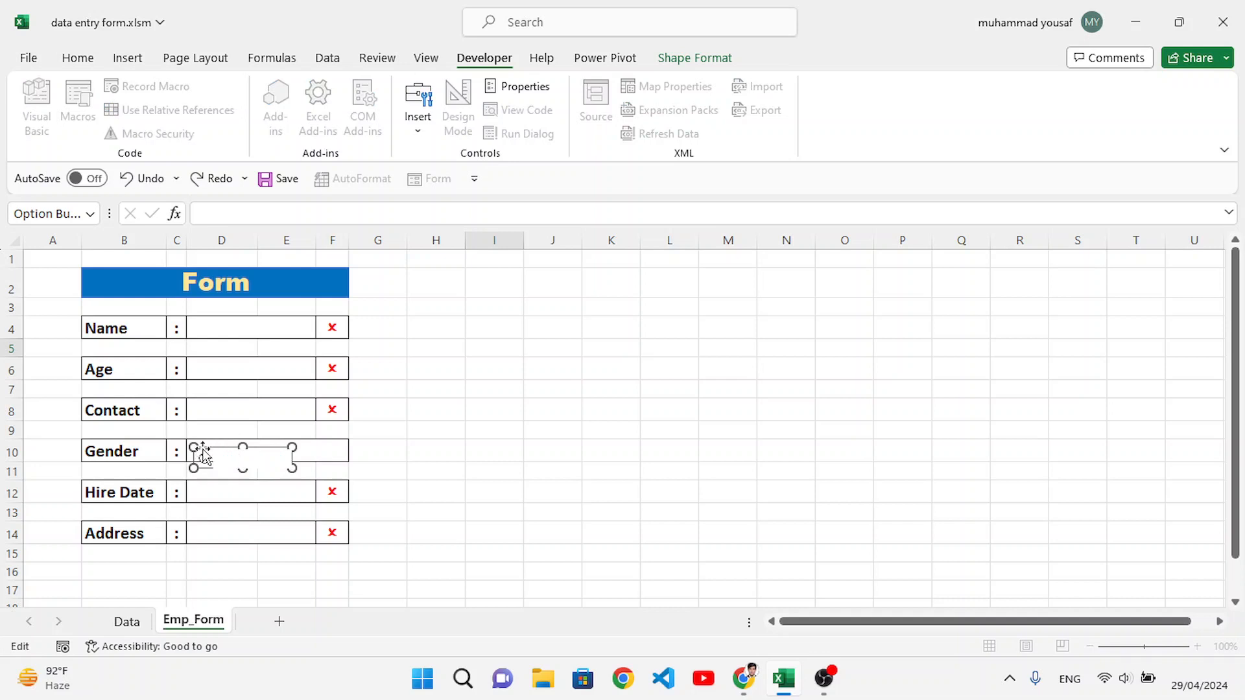
pyautogui.click(399, 486)
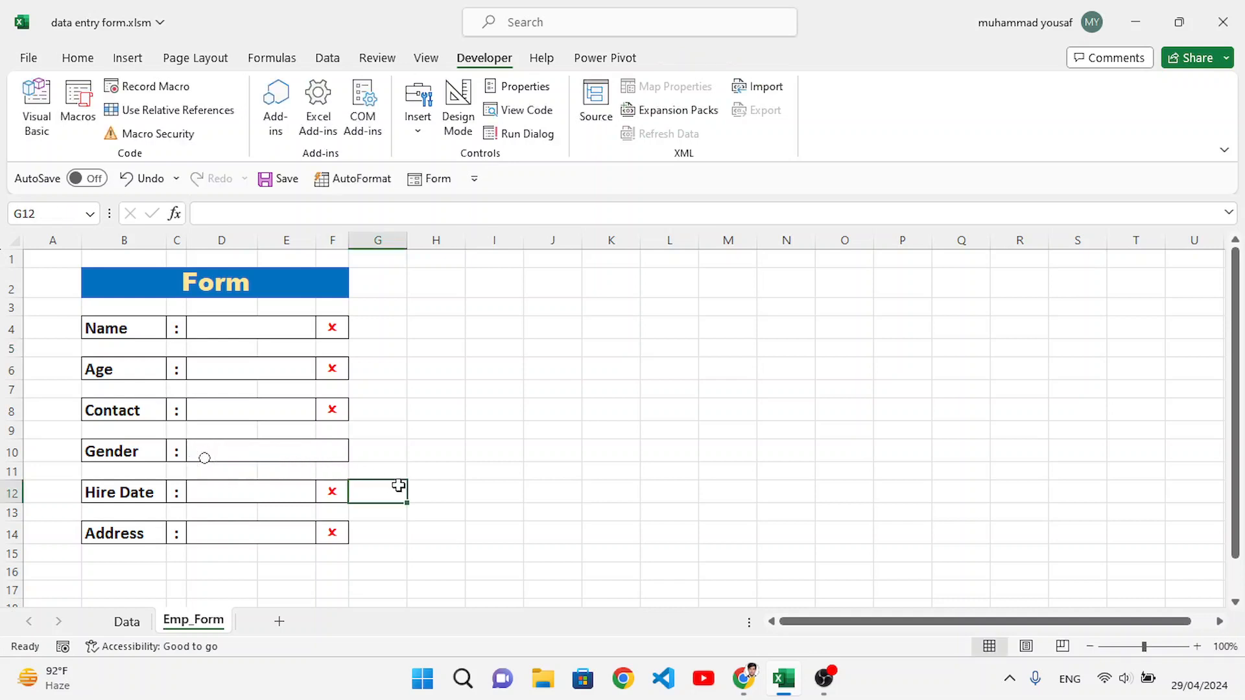
# Step: Shrink the option button and position it inside the Gender cell, close to the cell's start
pyautogui.rightClick(209, 459)
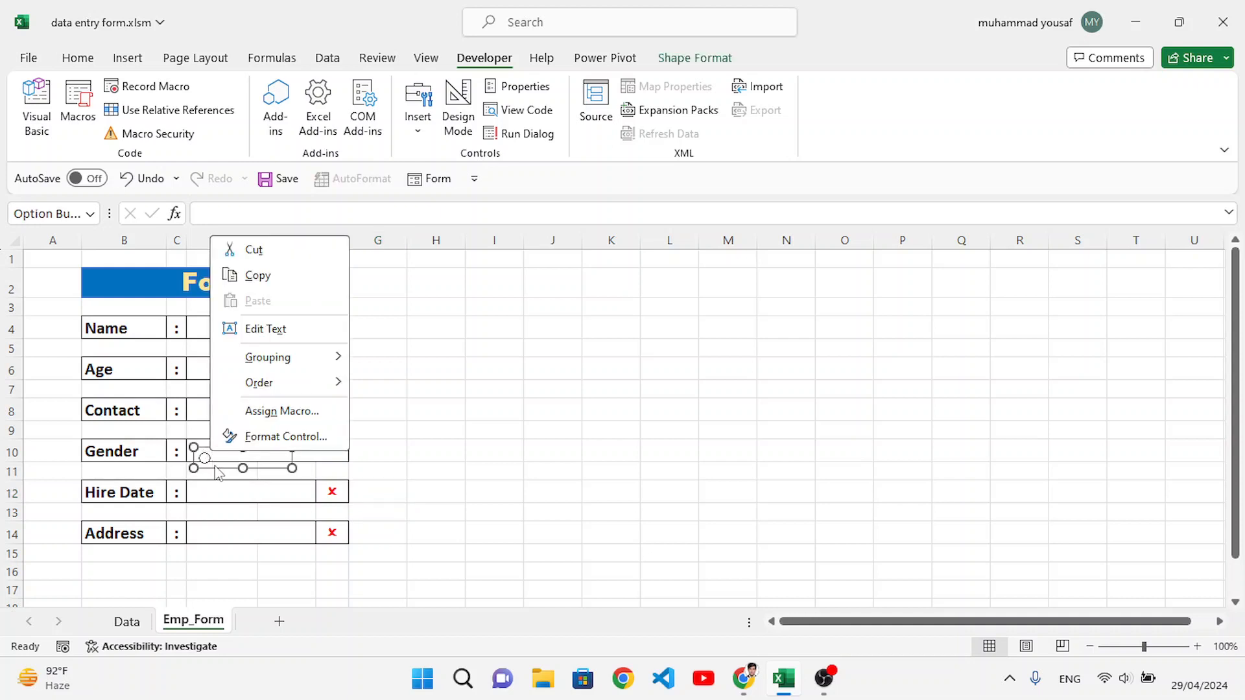
pyautogui.press('Escape')
pyautogui.moveTo(292, 469); pyautogui.dragTo(204, 452)
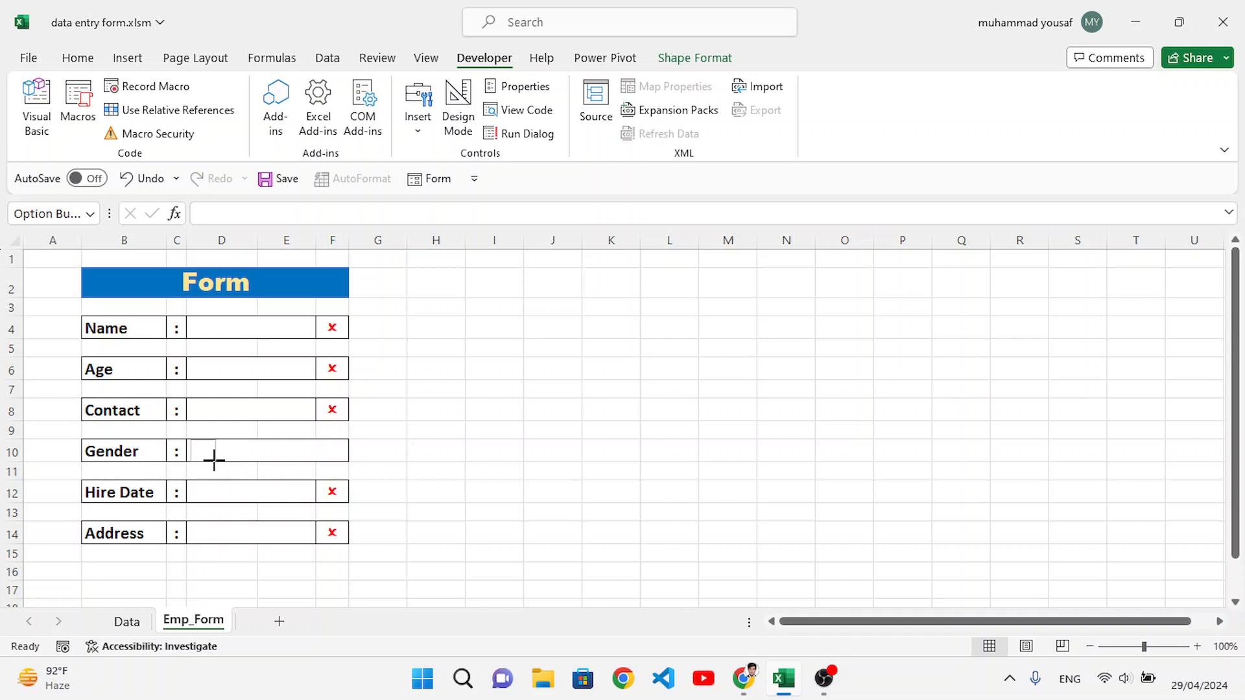
# Step: Enter the label "Male" in the Gender cell D10 with leading spaces to clear the option button
pyautogui.click(230, 453)
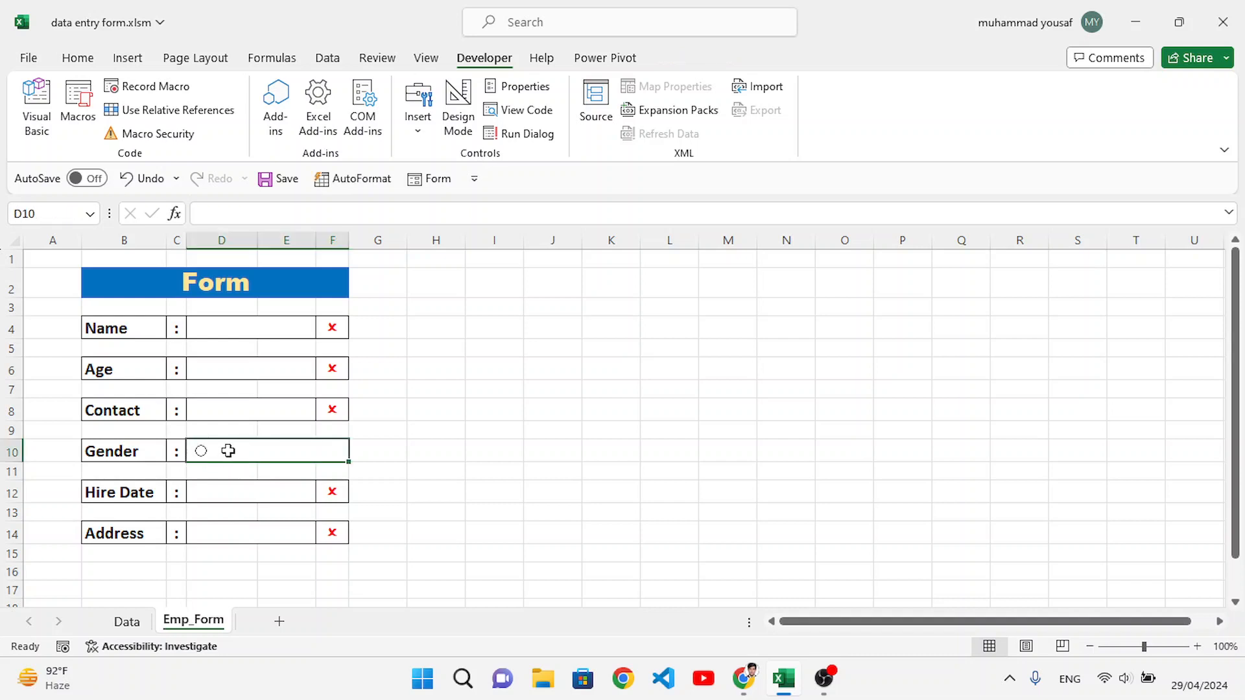
pyautogui.doubleClick(229, 450)
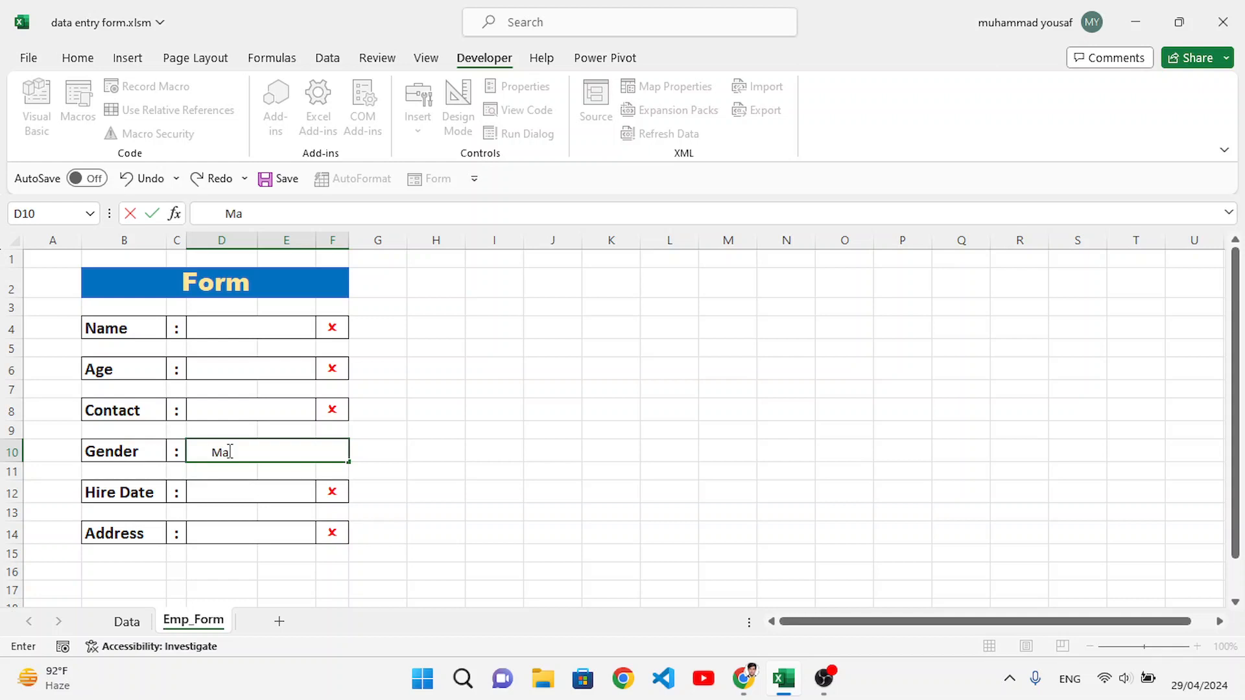
pyautogui.click(433, 492)
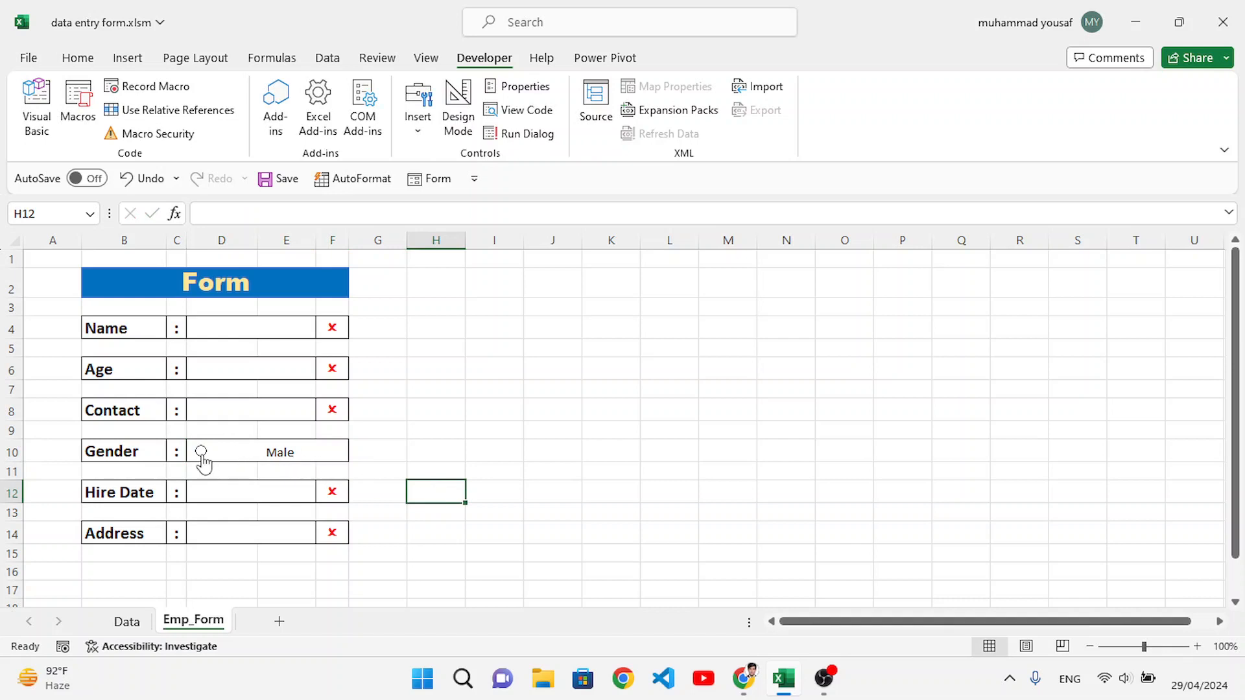
pyautogui.doubleClick(247, 452)
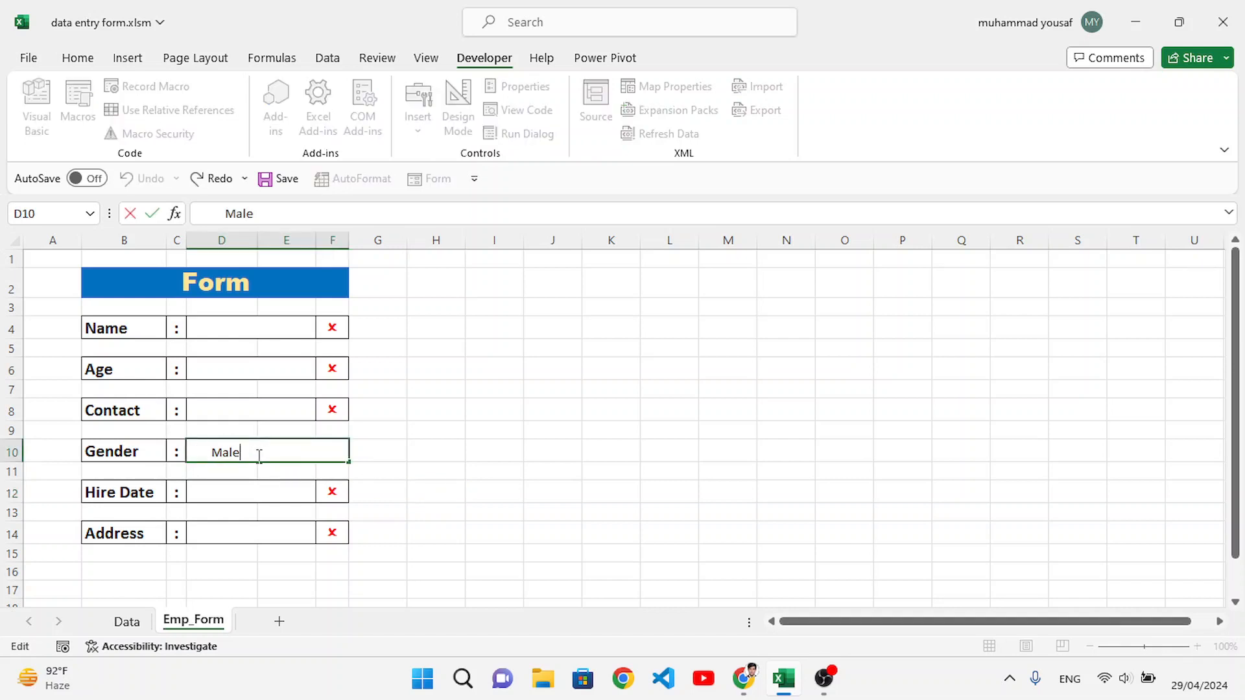
pyautogui.click(407, 456)
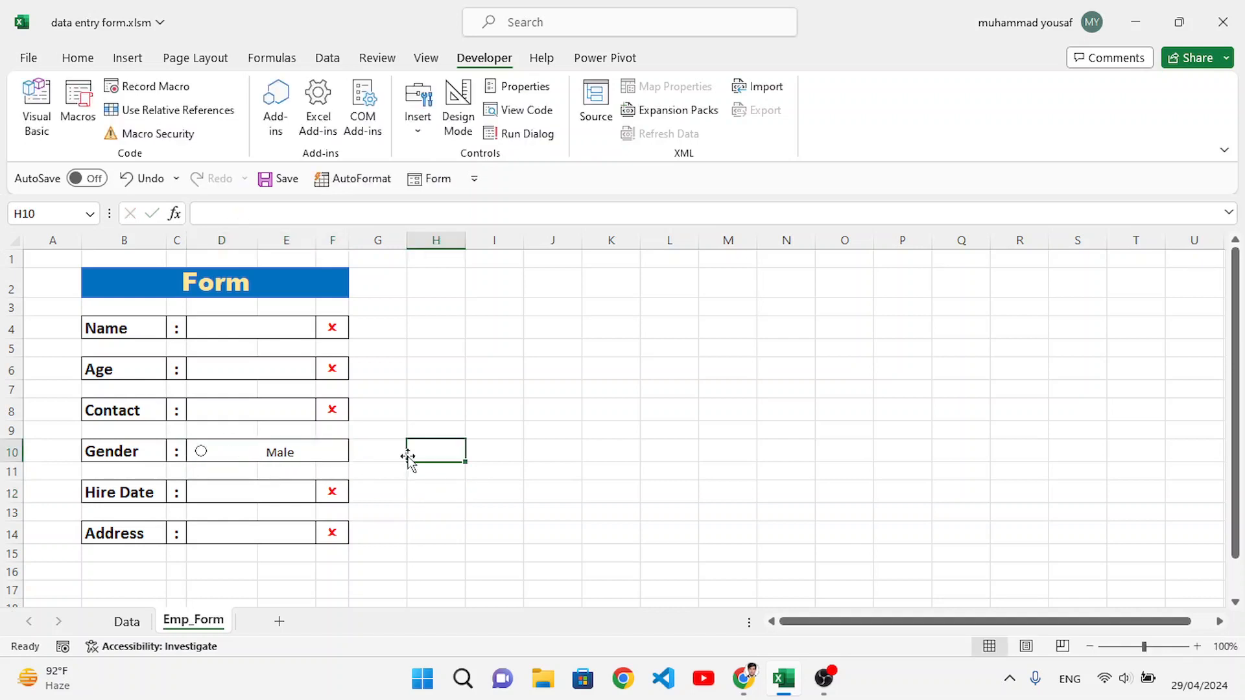
# Step: Duplicate the option button and place the copy farther along the Gender cell, level with the original
pyautogui.rightClick(227, 452)
pyautogui.rightClick(214, 451)
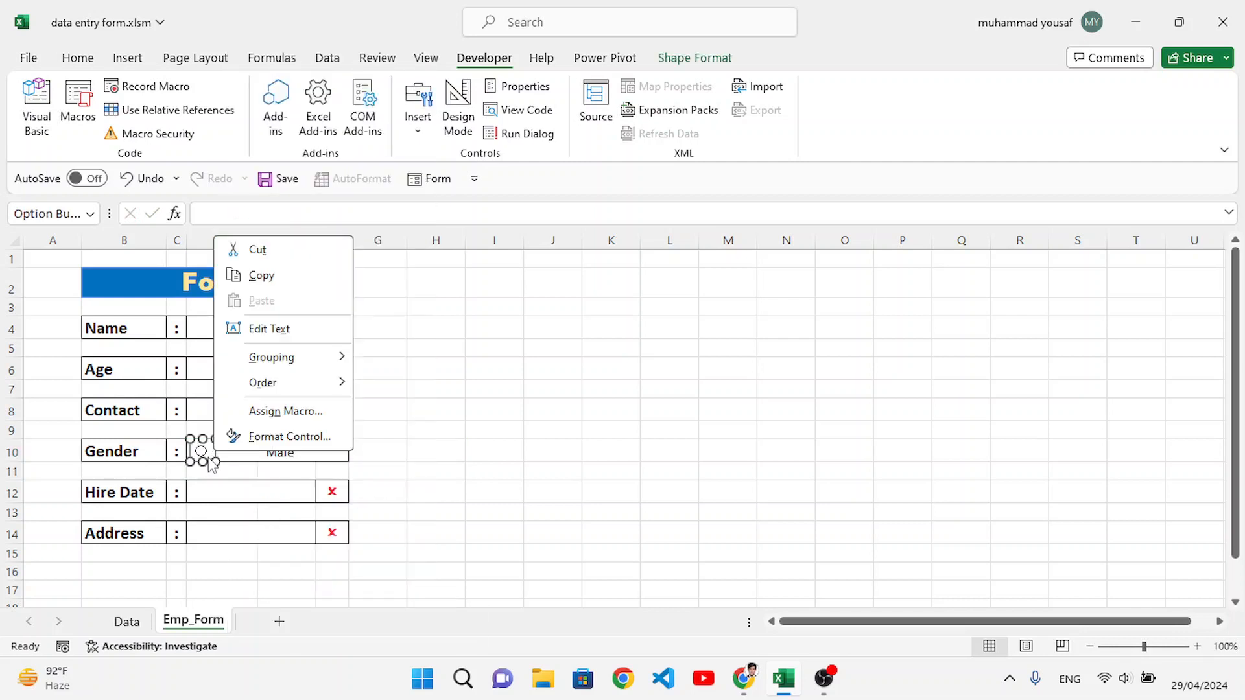
pyautogui.press('Escape')
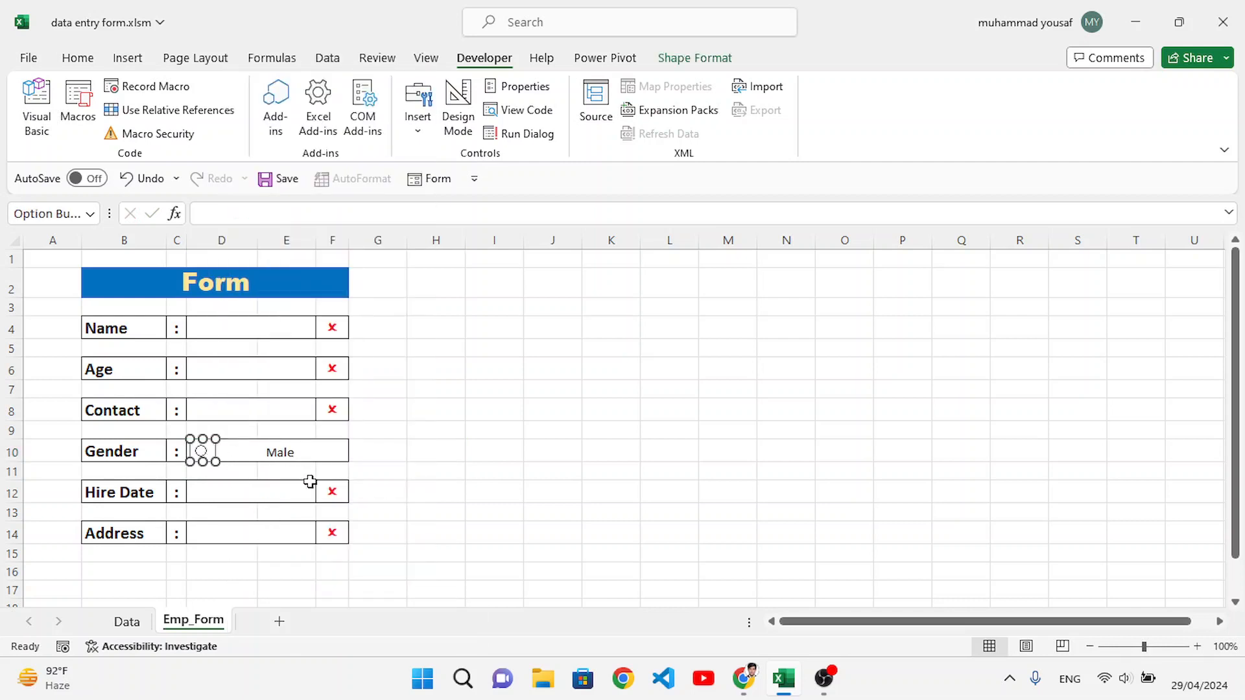
pyautogui.hotkey('ctrl', 'd')
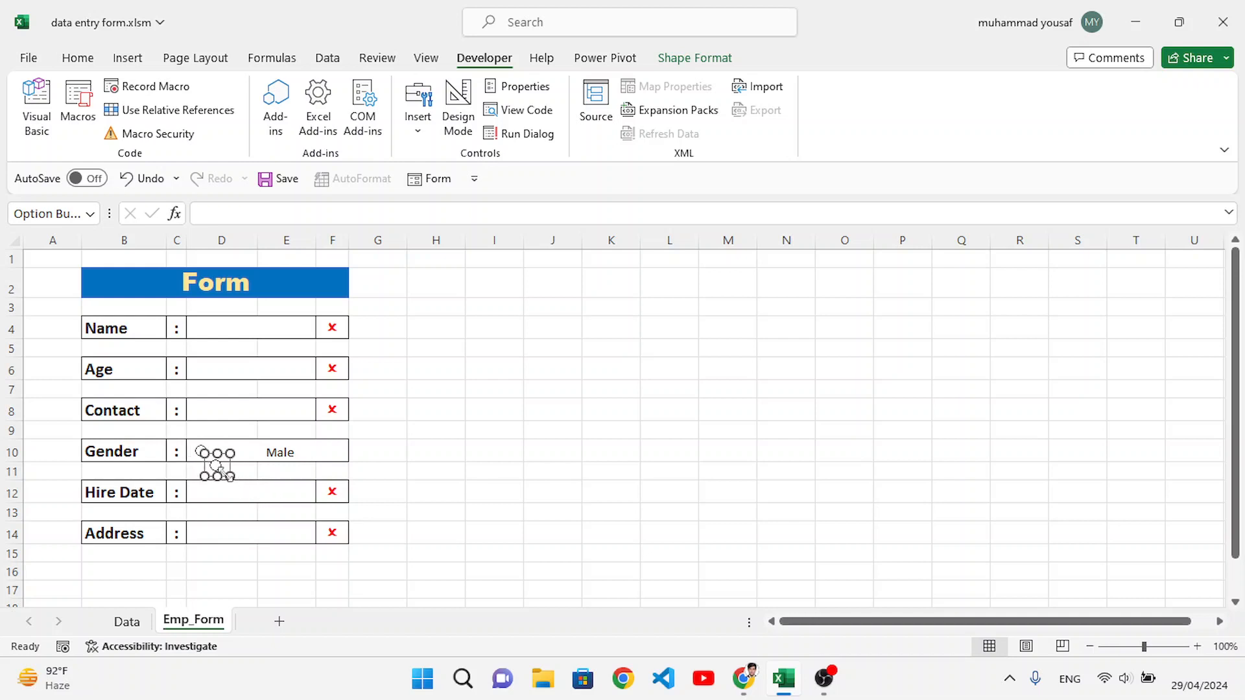
pyautogui.moveTo(220, 477); pyautogui.dragTo(250, 450)
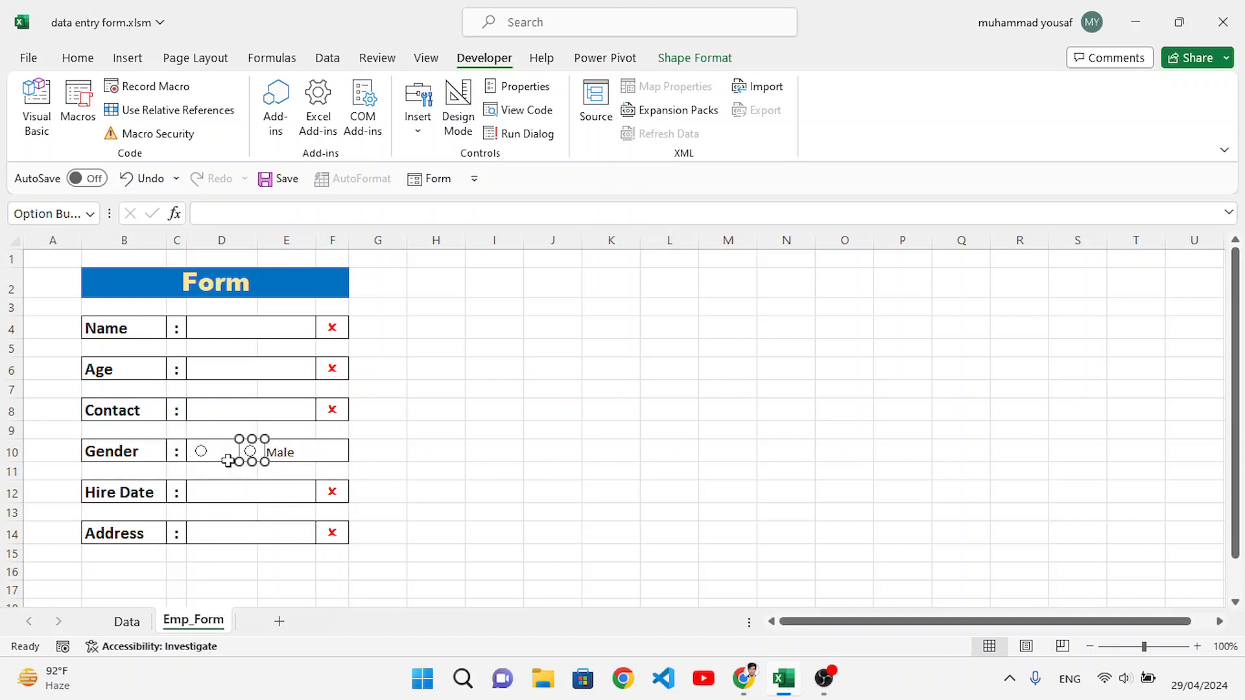
# Step: Add the label "Female" after "Male" in the Gender cell, separated by spaces
pyautogui.click(220, 453)
pyautogui.doubleClick(226, 453)
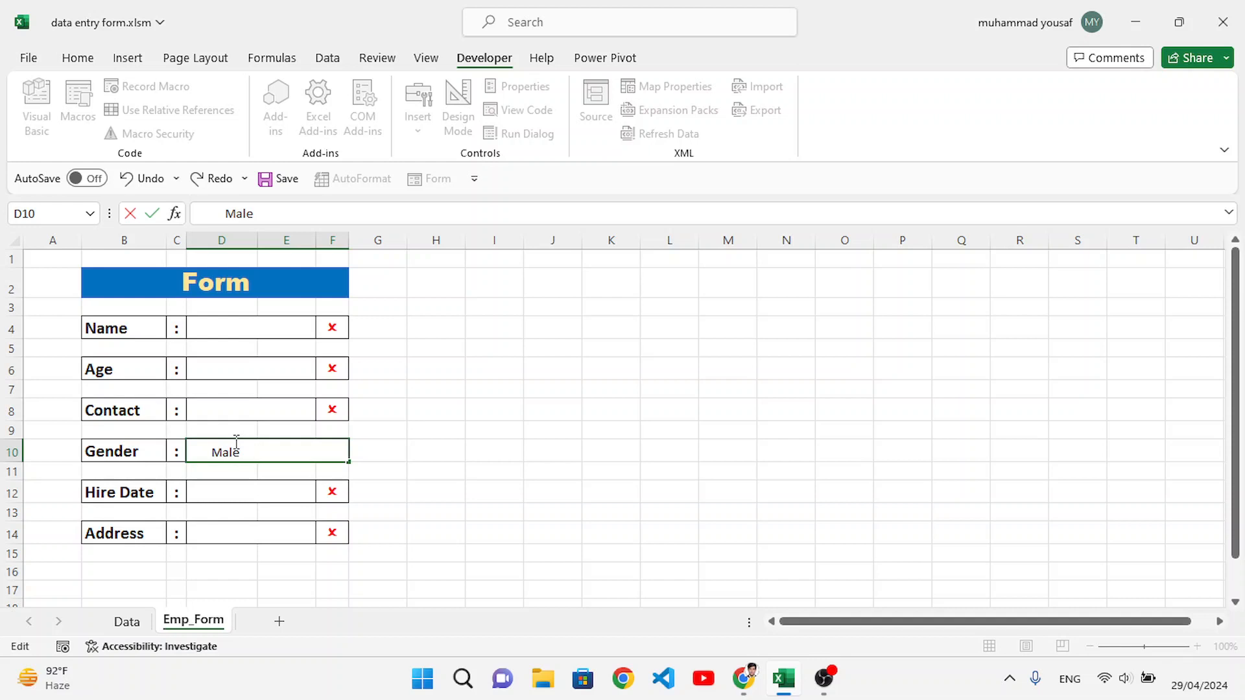
pyautogui.write('Female')
pyautogui.click(403, 459)
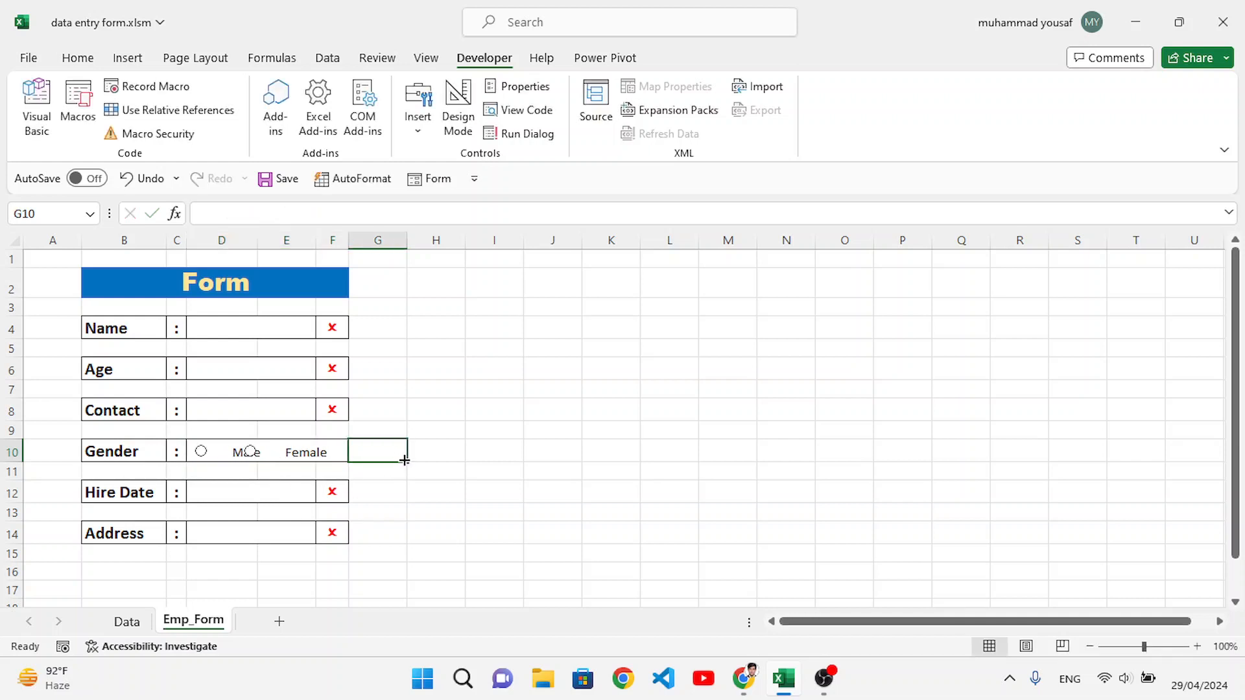
# Step: Adjust the spaces in Gender cell D10 so "Female" sits farther from "Male" and "Male" starts closer to the first option button
pyautogui.doubleClick(276, 447)
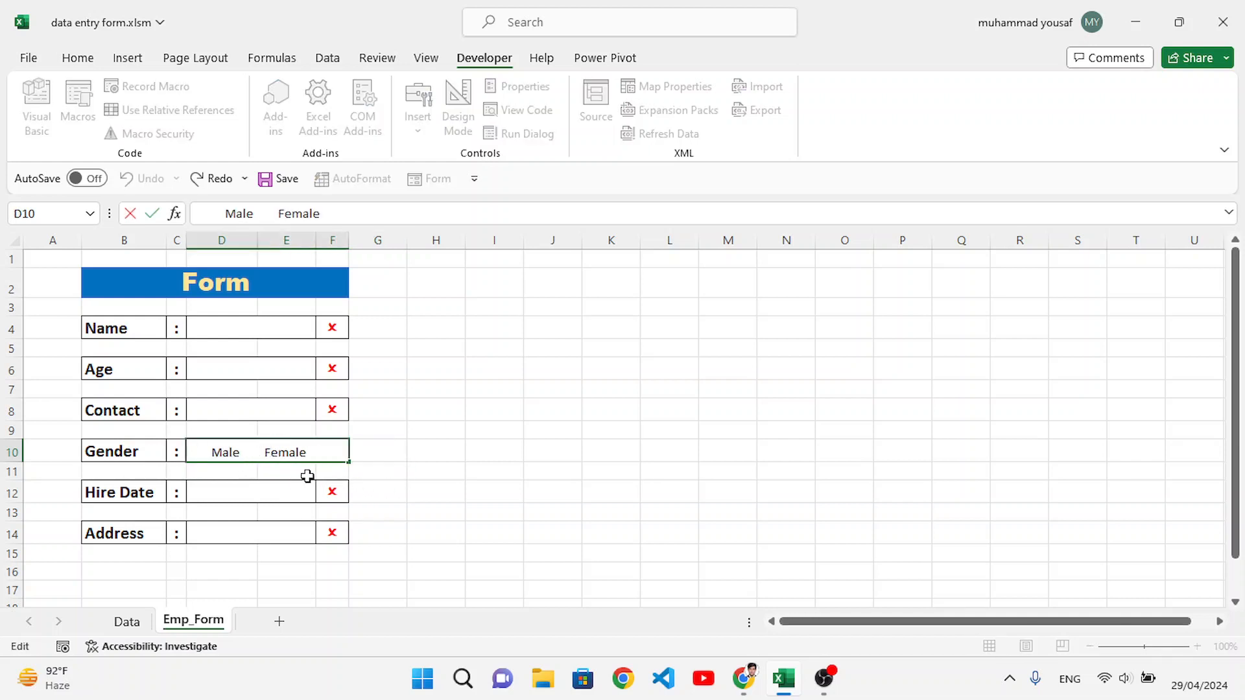
pyautogui.click(431, 473)
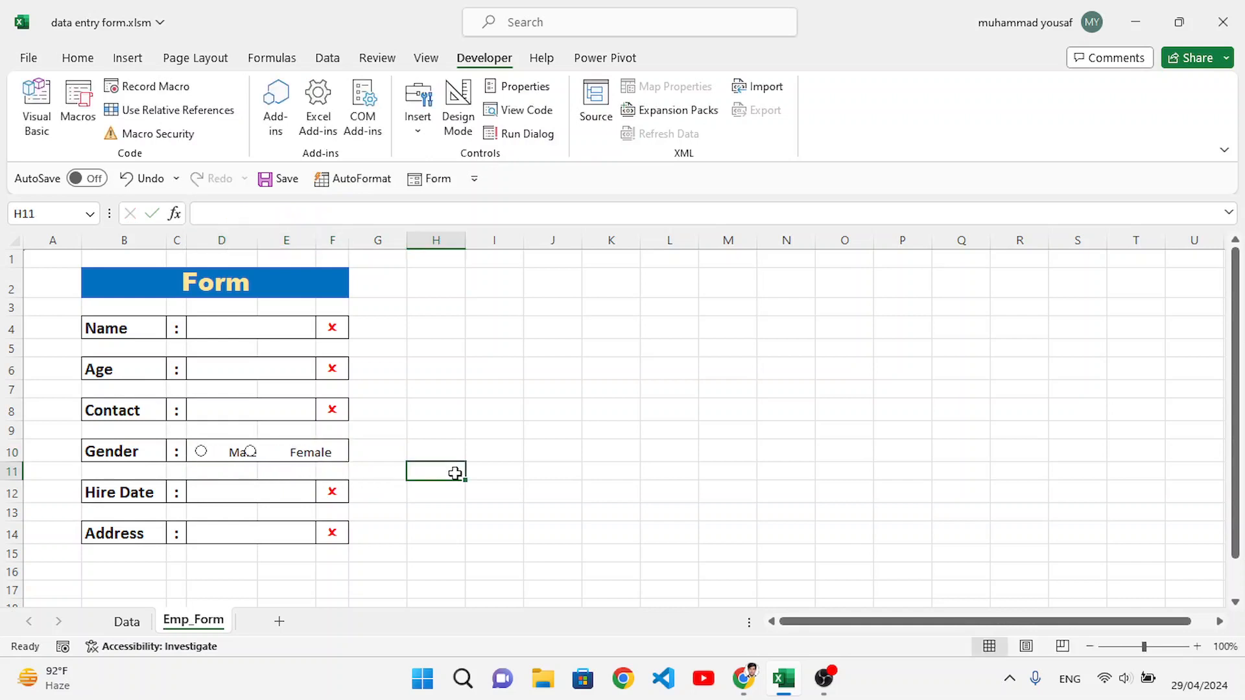
pyautogui.doubleClick(223, 452)
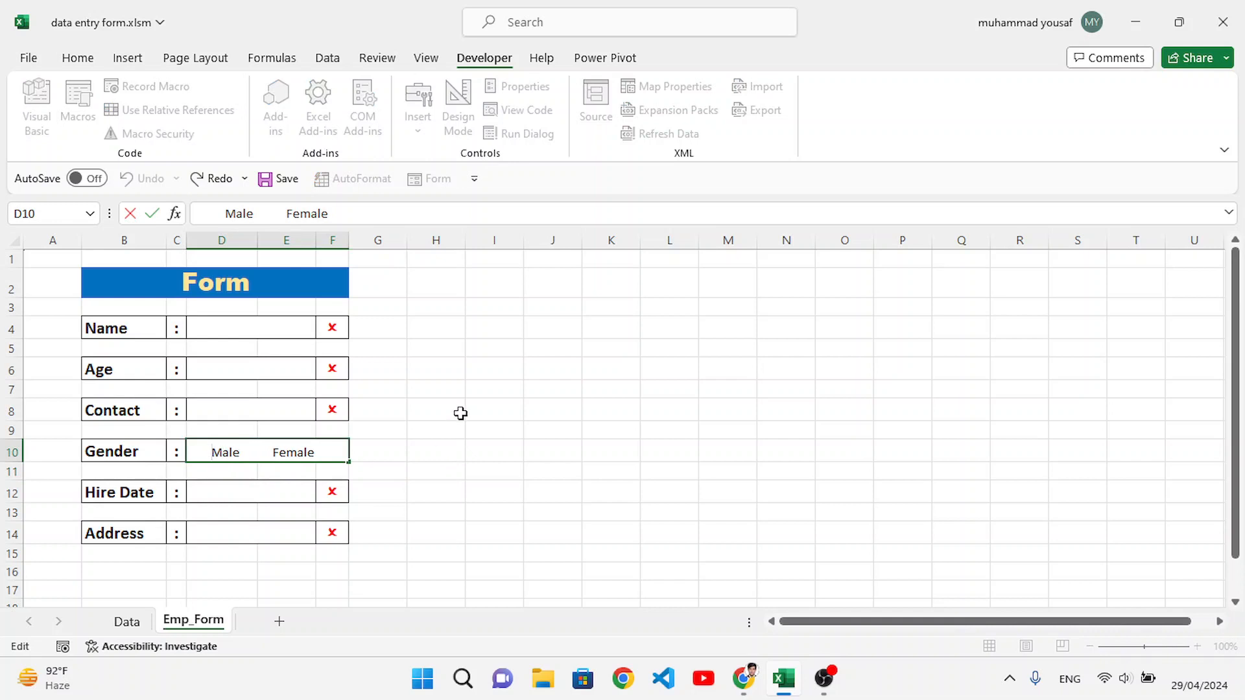
pyautogui.press('BackSpace')
pyautogui.press('BackSpace')
pyautogui.click(459, 455)
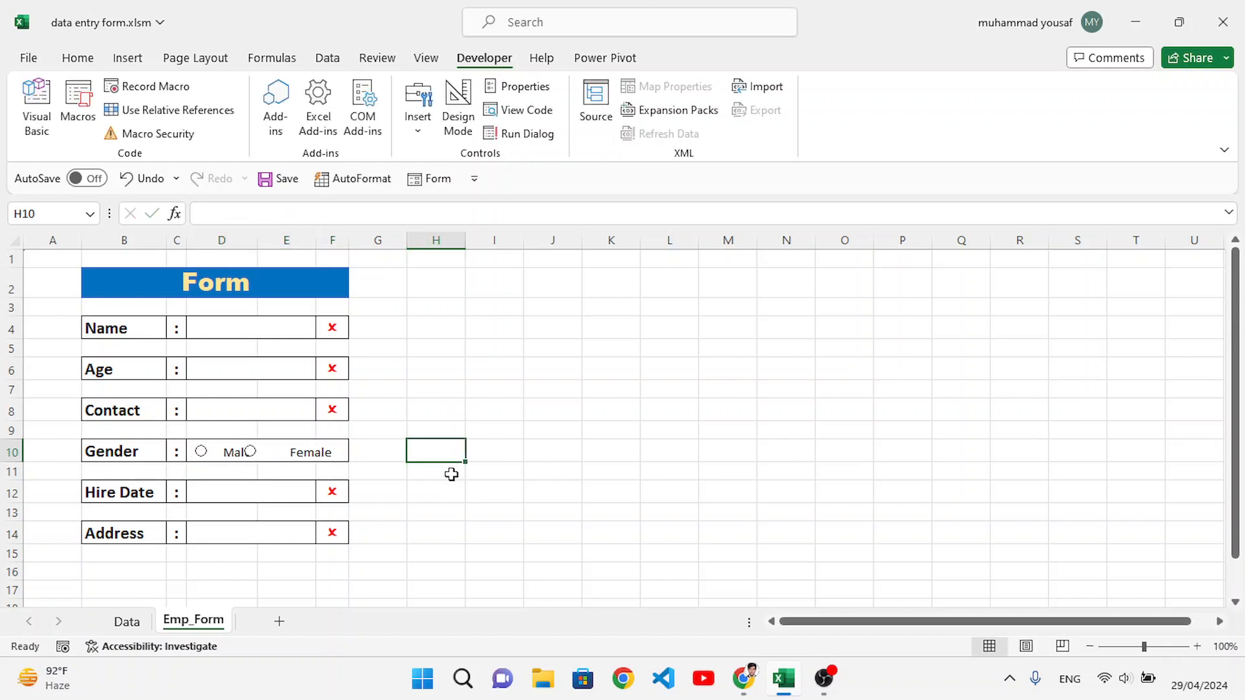
# Step: Reposition the two option buttons in the Gender cell so one sits just before "Male" and the other just before "Female"
pyautogui.rightClick(255, 460)
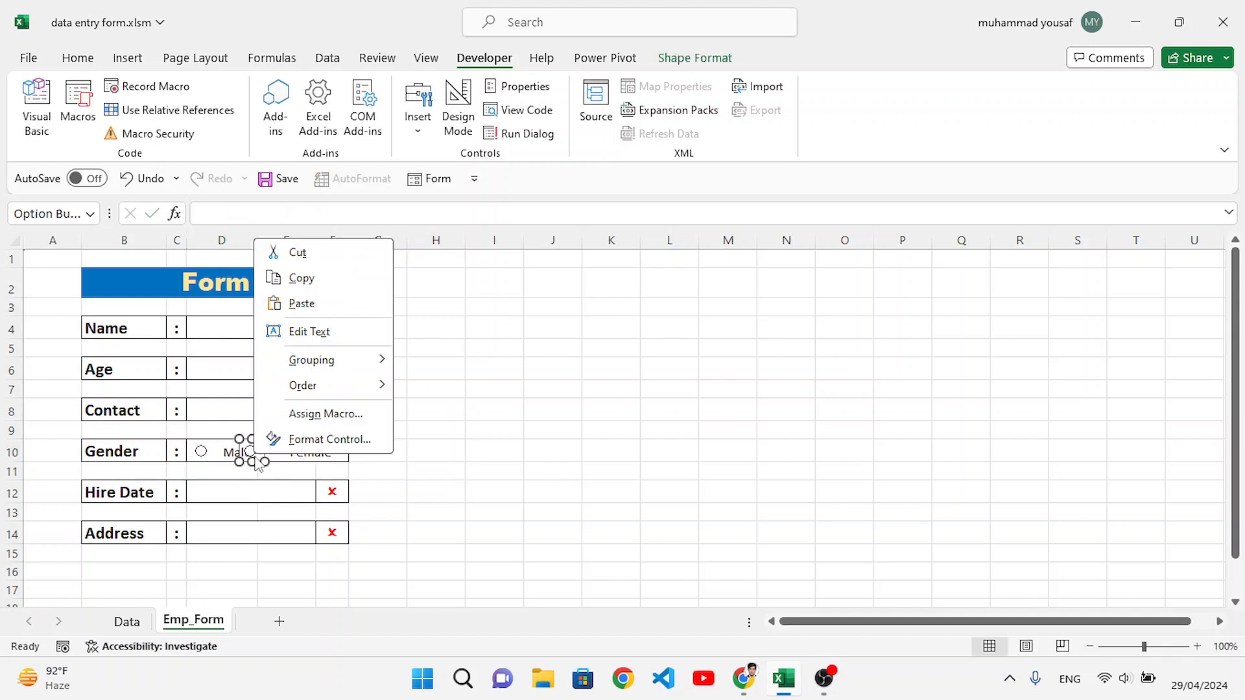
pyautogui.click(249, 453)
pyautogui.moveTo(249, 452); pyautogui.dragTo(274, 450)
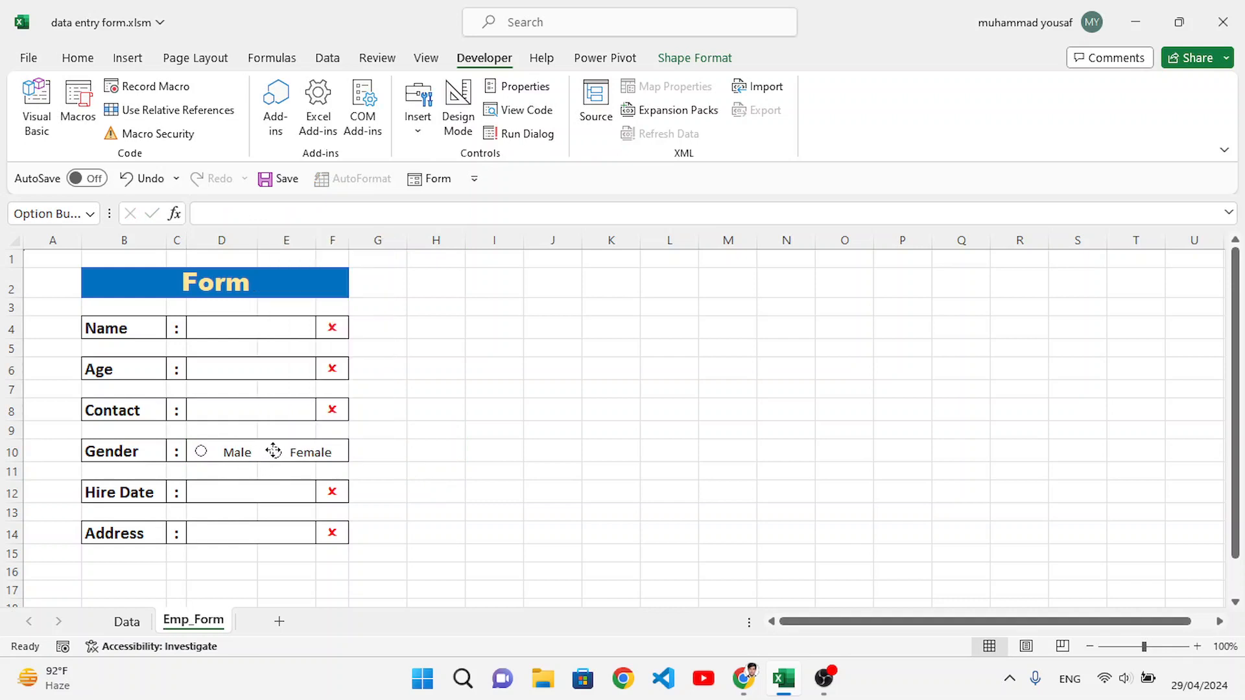
pyautogui.rightClick(200, 460)
pyautogui.click(200, 459)
pyautogui.moveTo(198, 451); pyautogui.dragTo(206, 452)
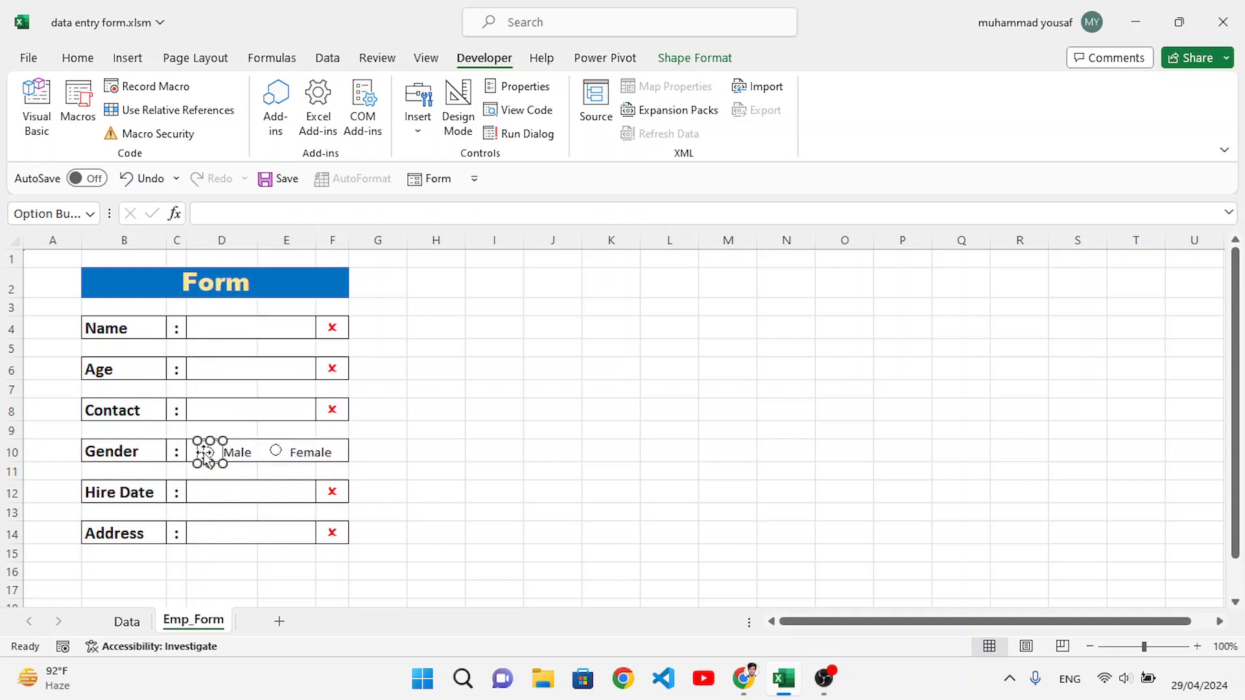
pyautogui.rightClick(274, 451)
pyautogui.click(275, 452)
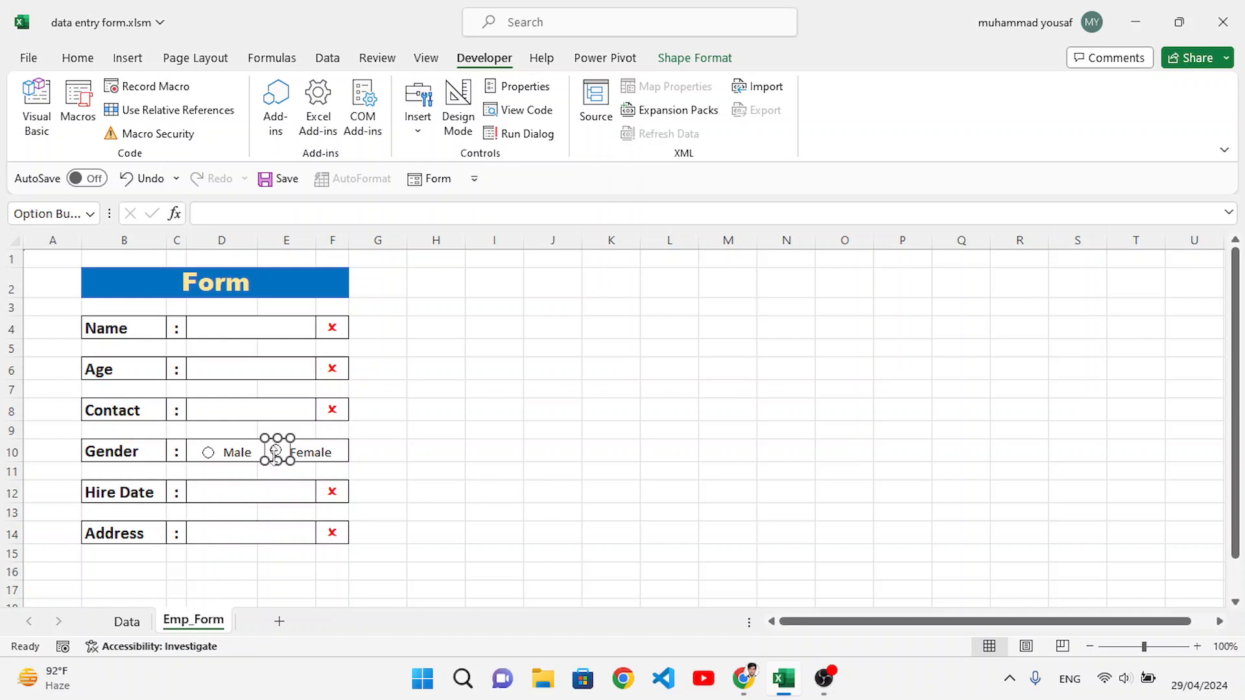
pyautogui.moveTo(274, 453); pyautogui.dragTo(271, 455)
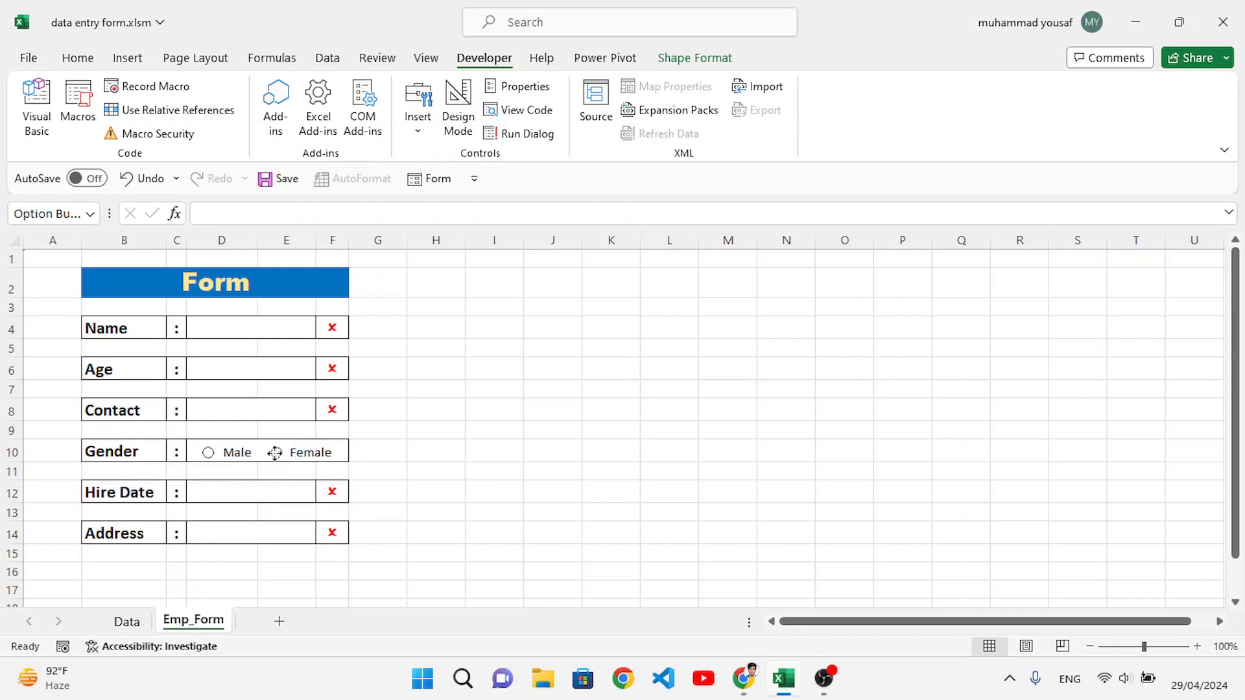
pyautogui.click(450, 489)
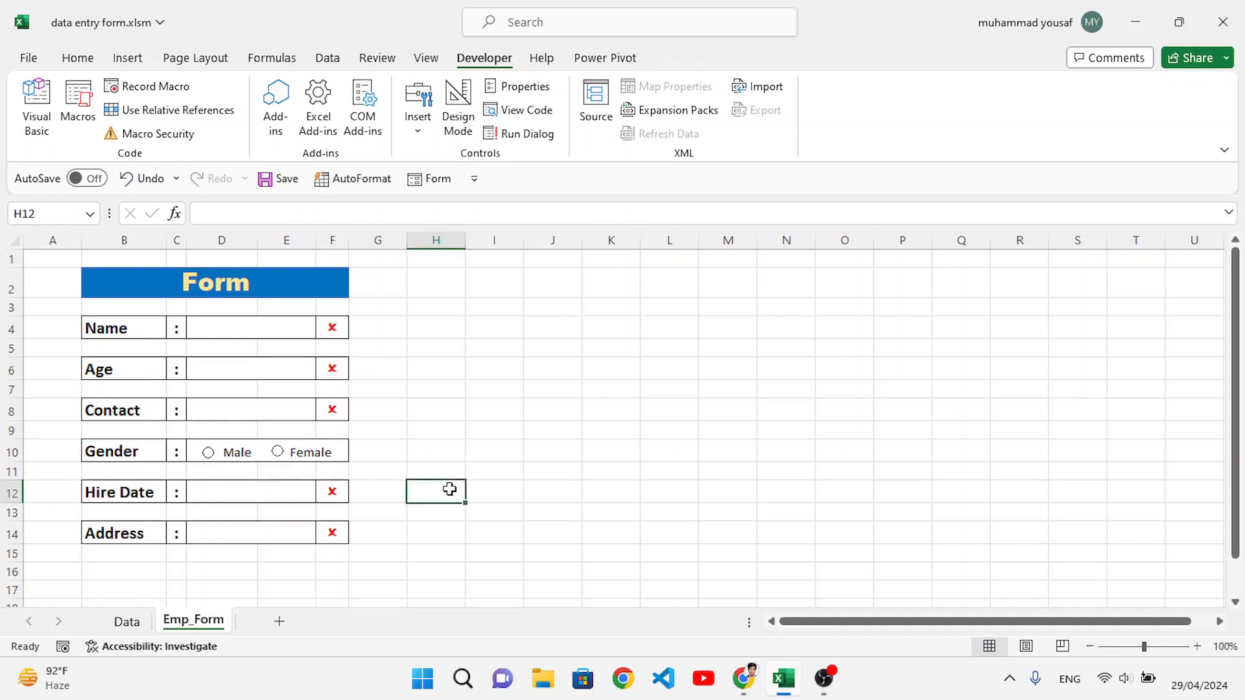
# Step: Test the gender option buttons by choosing Male and then Female
pyautogui.click(212, 455)
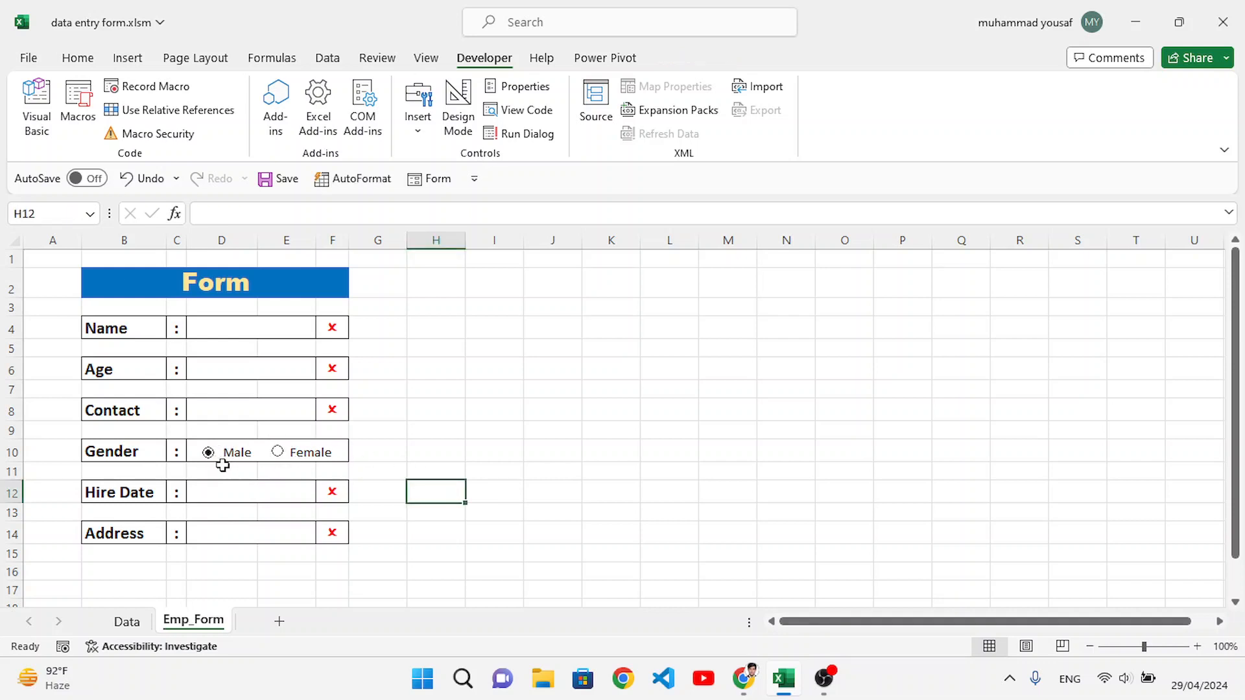
pyautogui.click(283, 458)
pyautogui.click(482, 449)
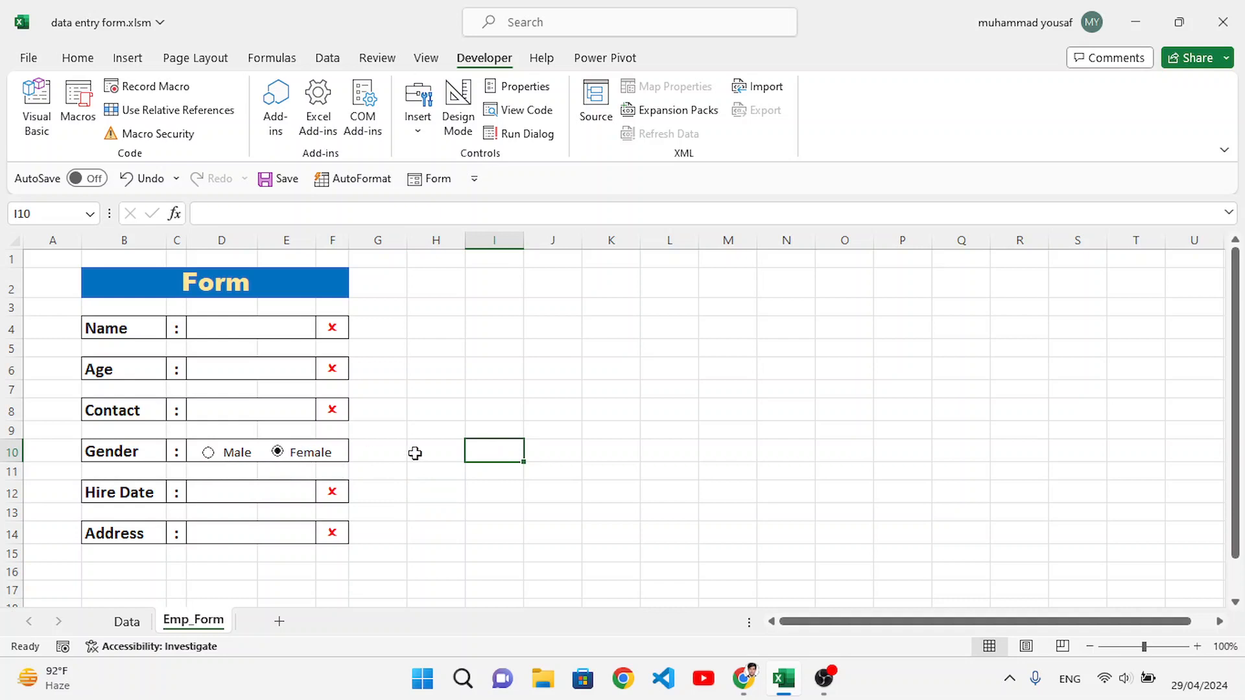
pyautogui.click(865, 686)
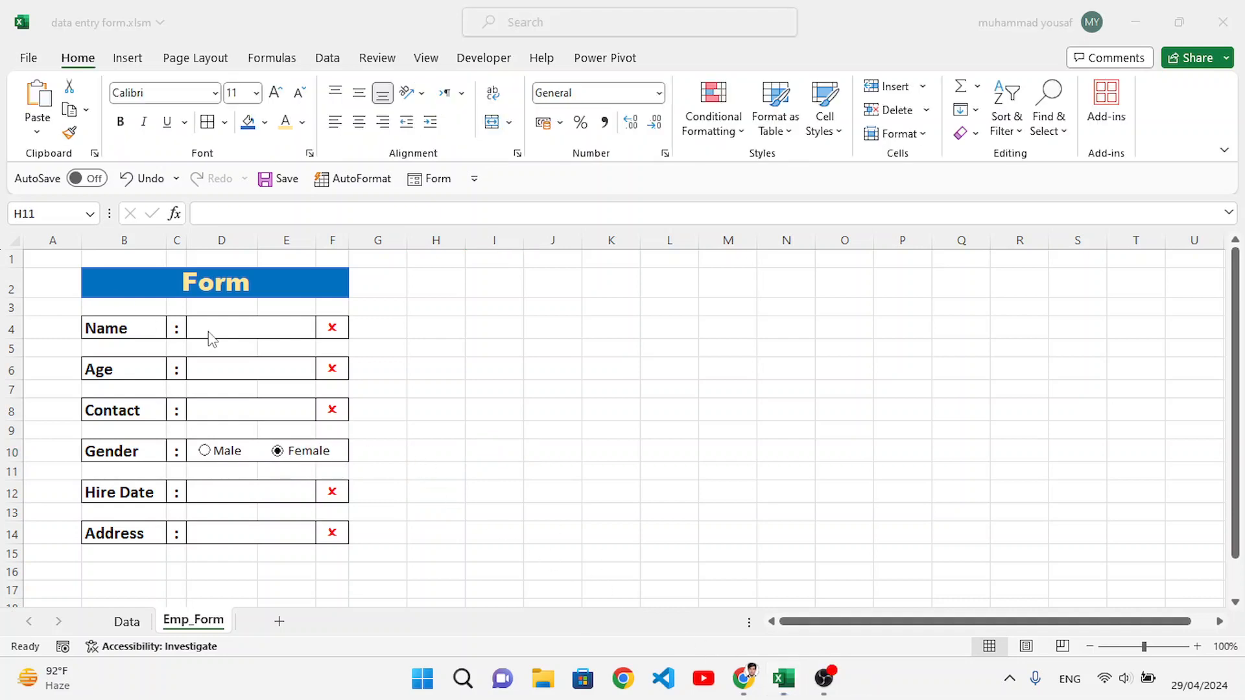
pyautogui.click(787, 279)
pyautogui.click(786, 282)
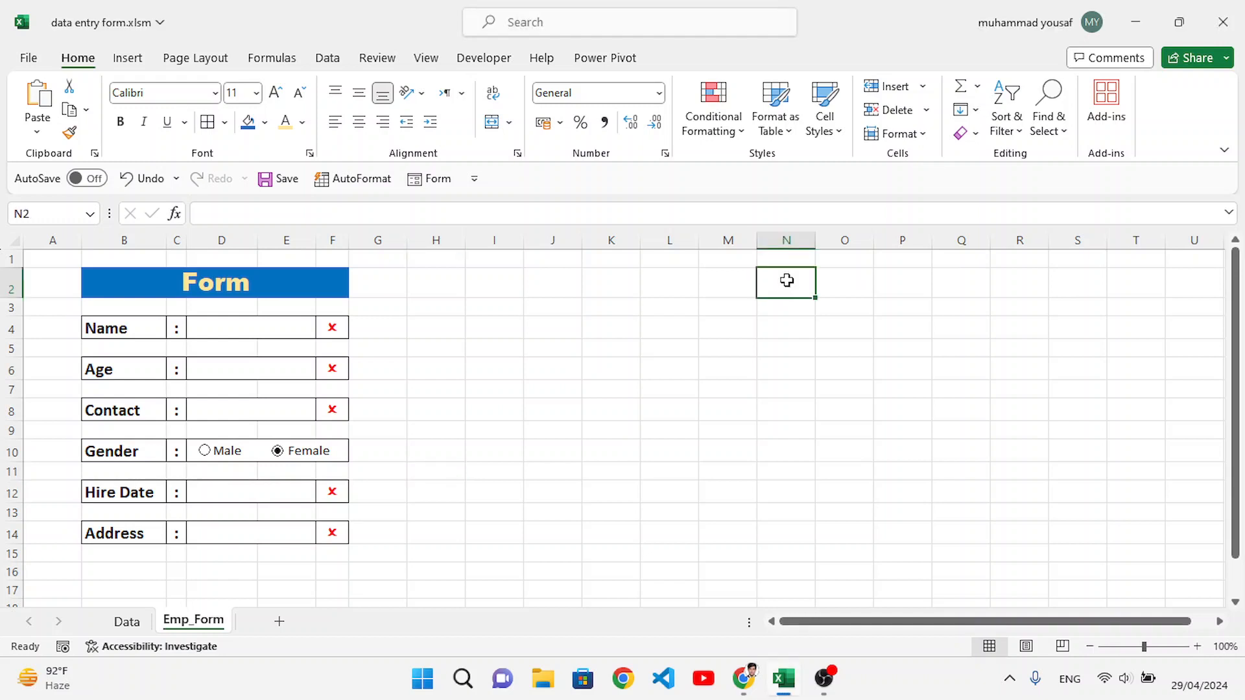
pyautogui.write('=')
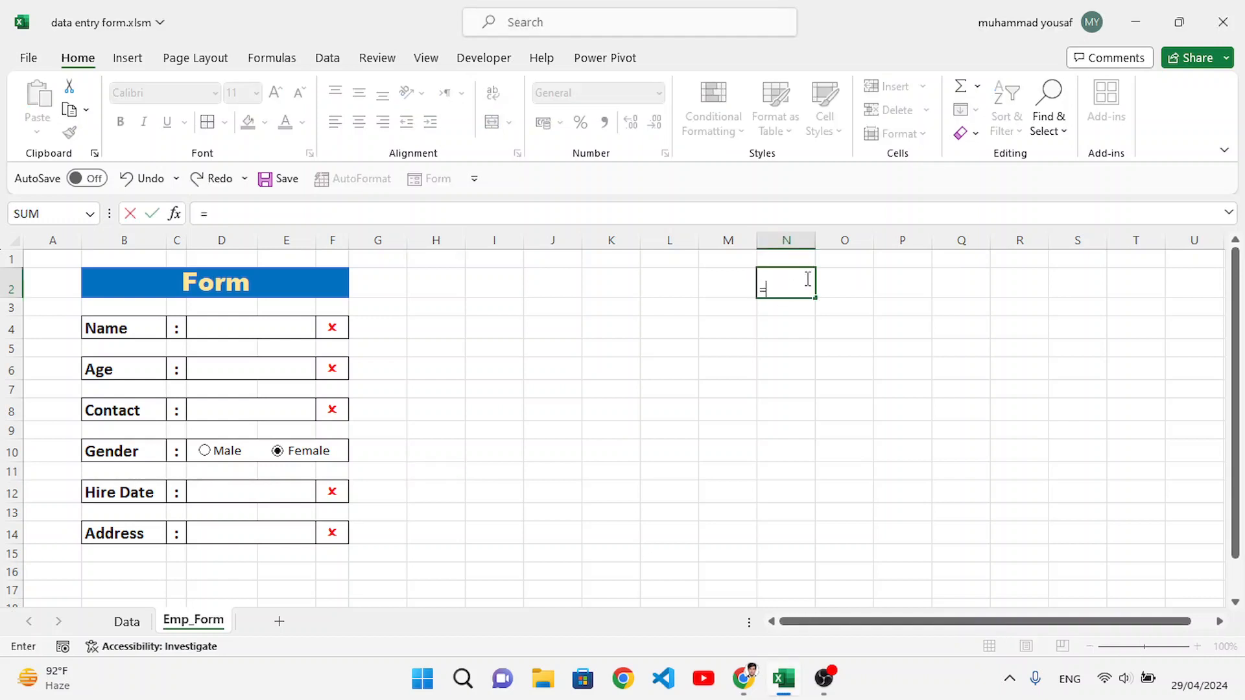
pyautogui.press('Escape')
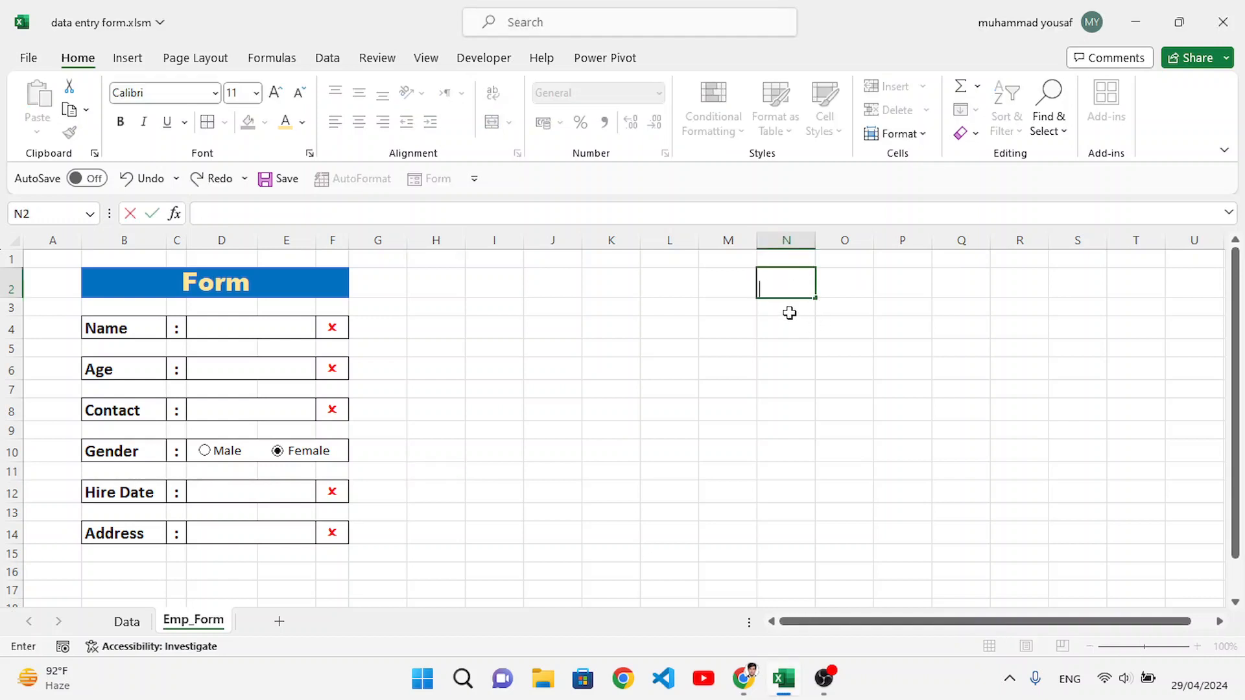
# Step: Enter a formula in cell N3 that references the Name entry cell D4
pyautogui.click(789, 311)
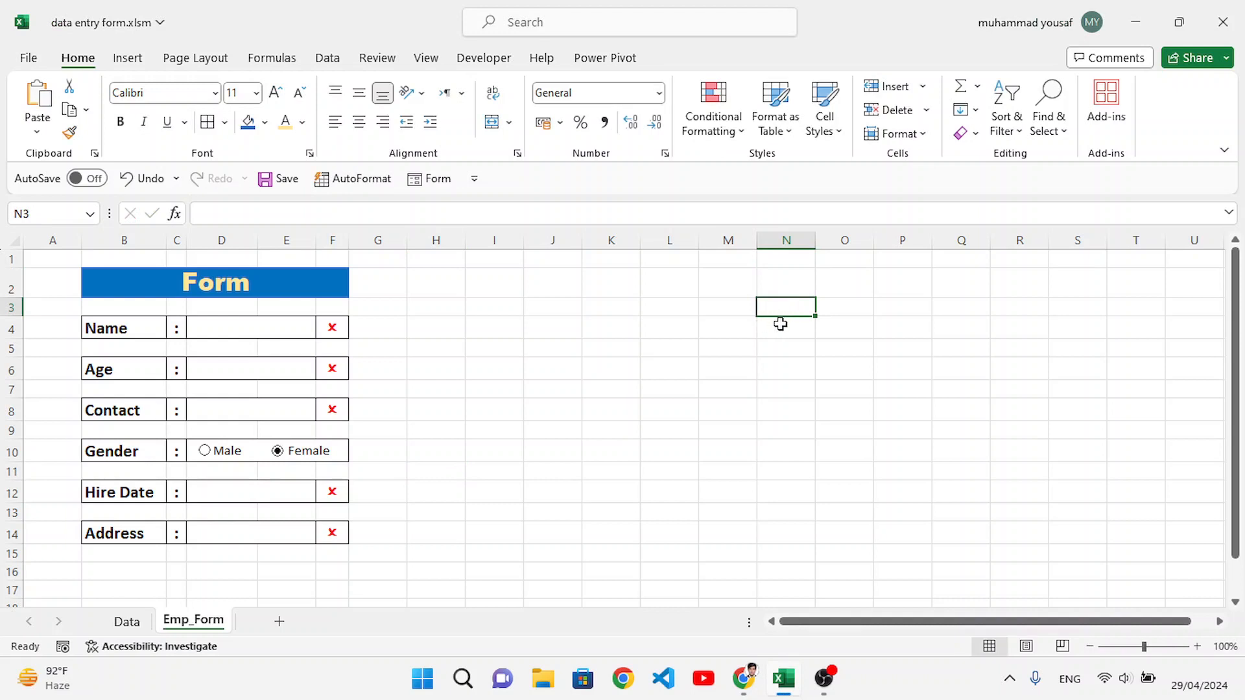
pyautogui.write('=')
pyautogui.click(272, 327)
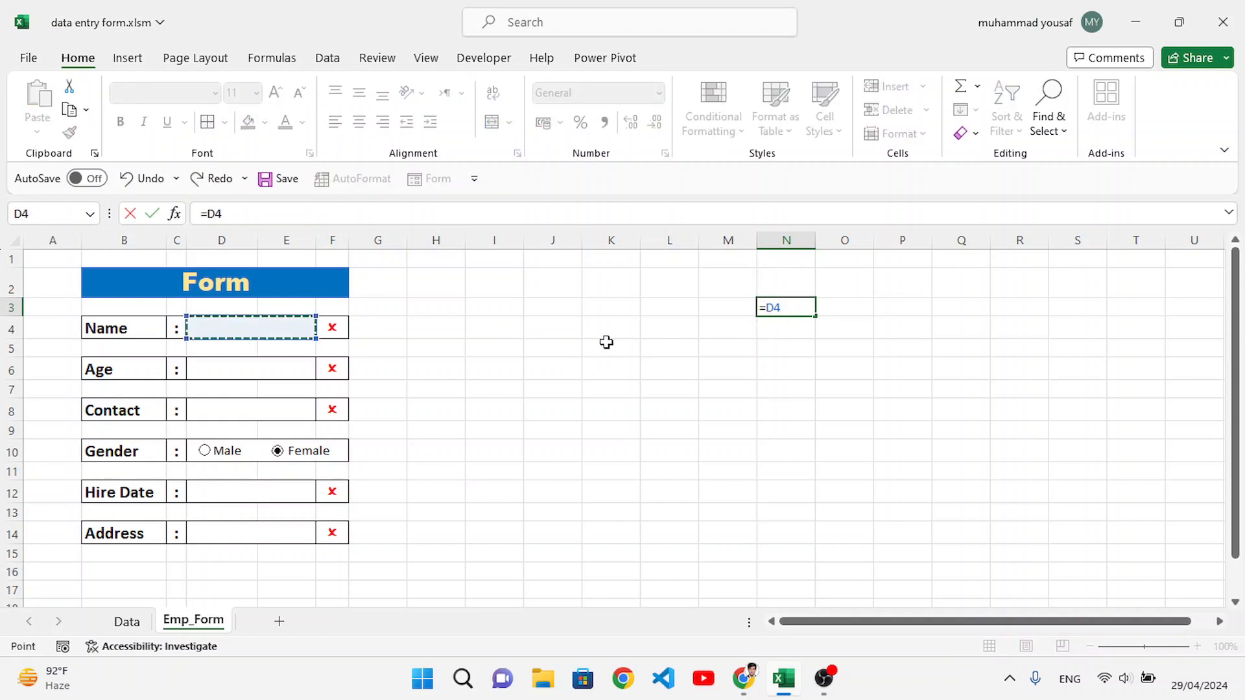
pyautogui.press('Right')
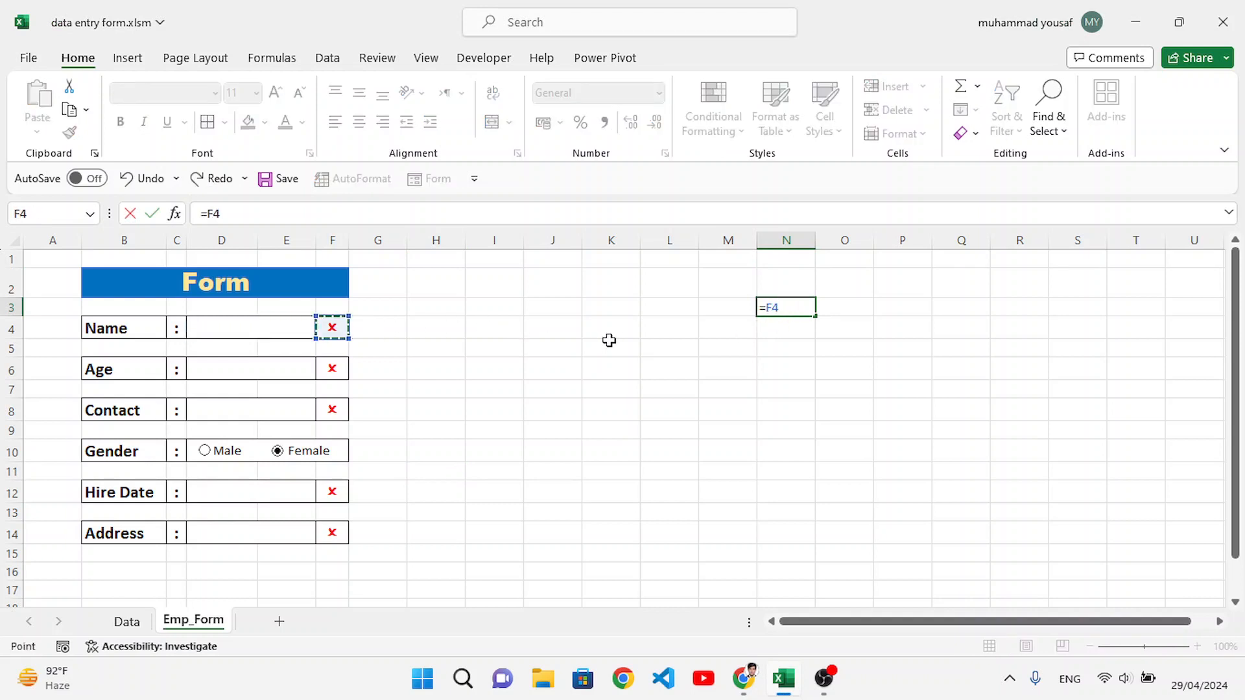
pyautogui.click(851, 310)
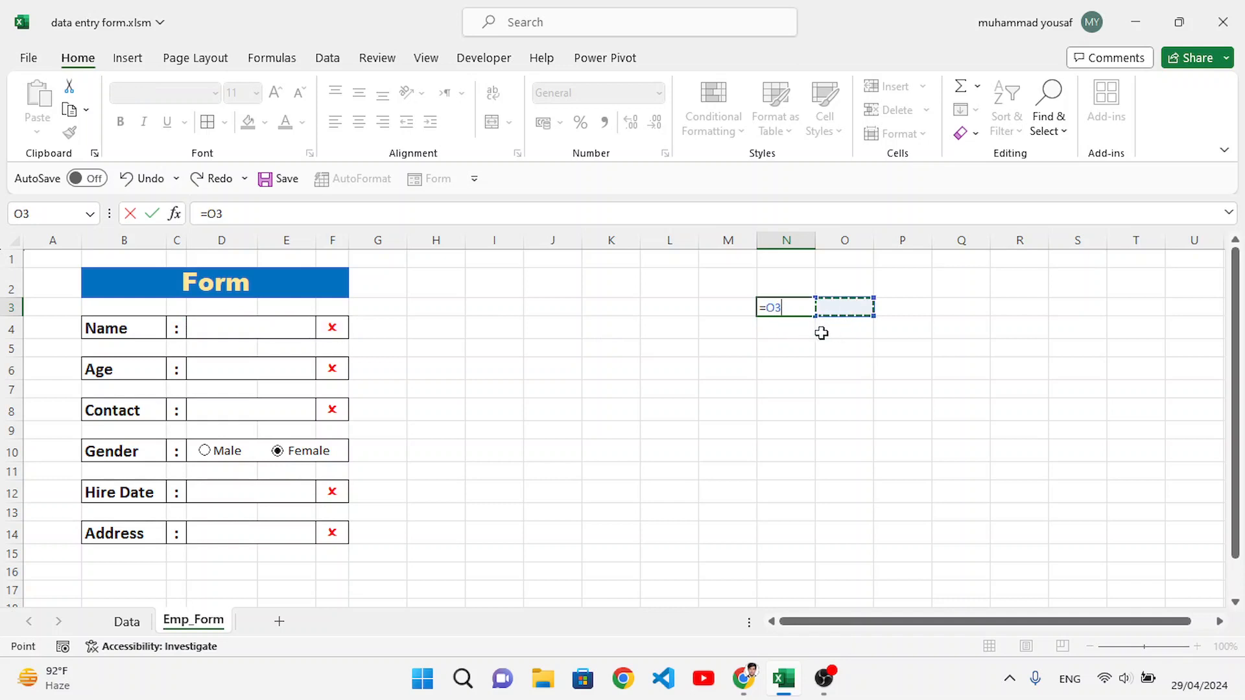
pyautogui.click(314, 324)
pyautogui.press('Return')
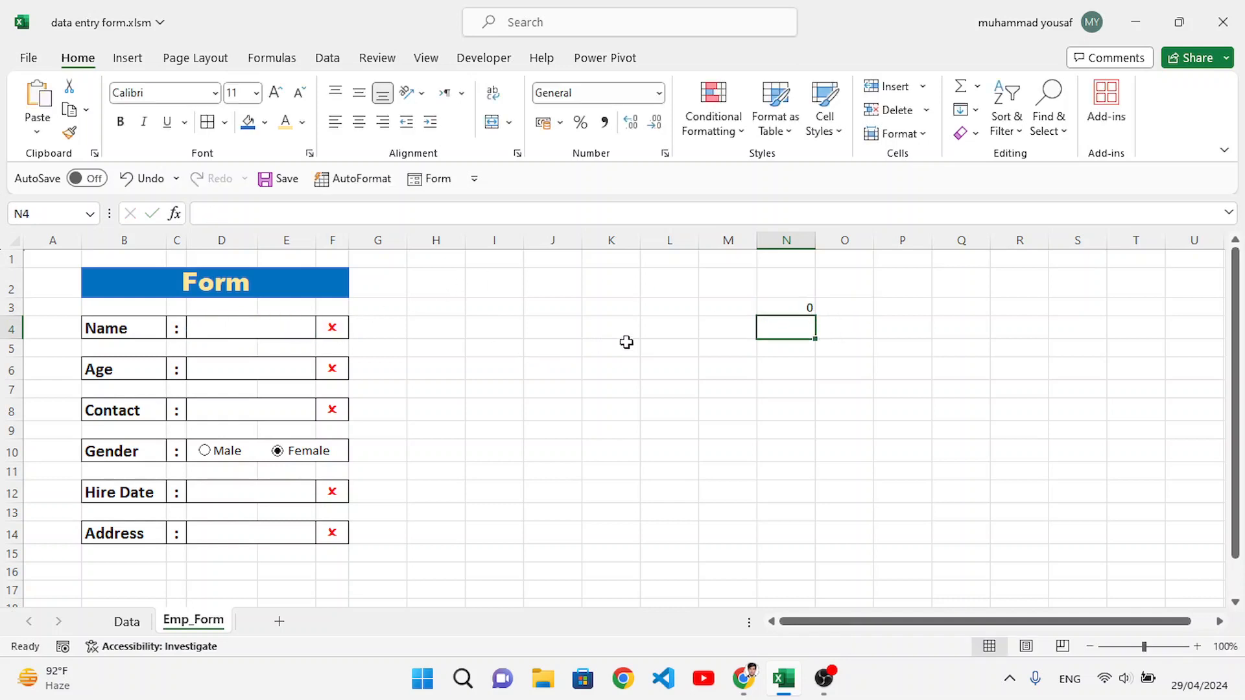
# Step: Enter formulas in O3 and P3 that reference the Age entry cell D6 and the Contact entry cell D8
pyautogui.click(840, 309)
pyautogui.write('=')
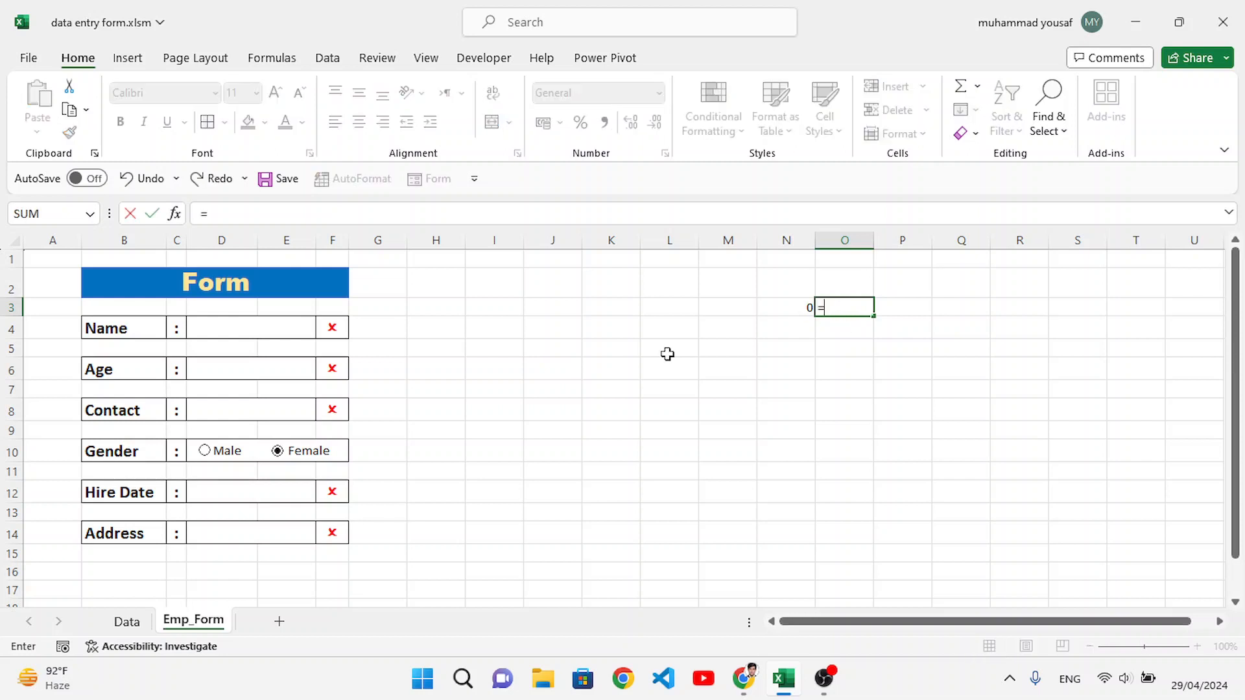
pyautogui.click(293, 368)
pyautogui.press('Return')
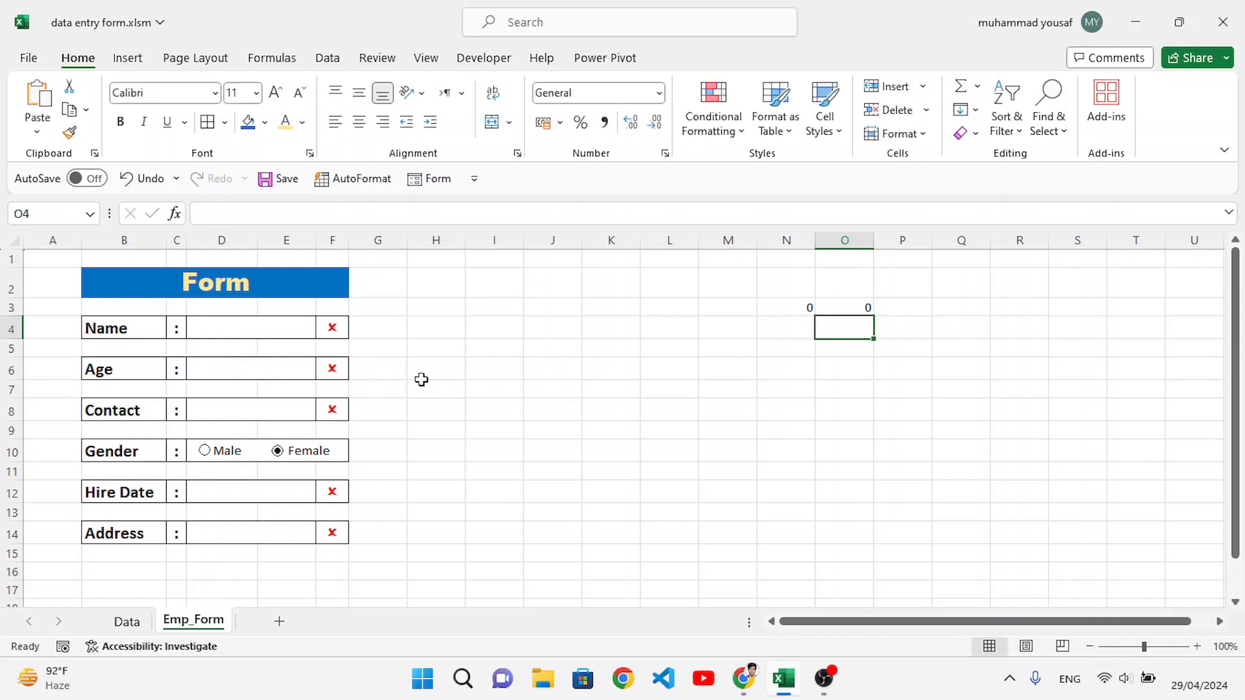
pyautogui.click(909, 308)
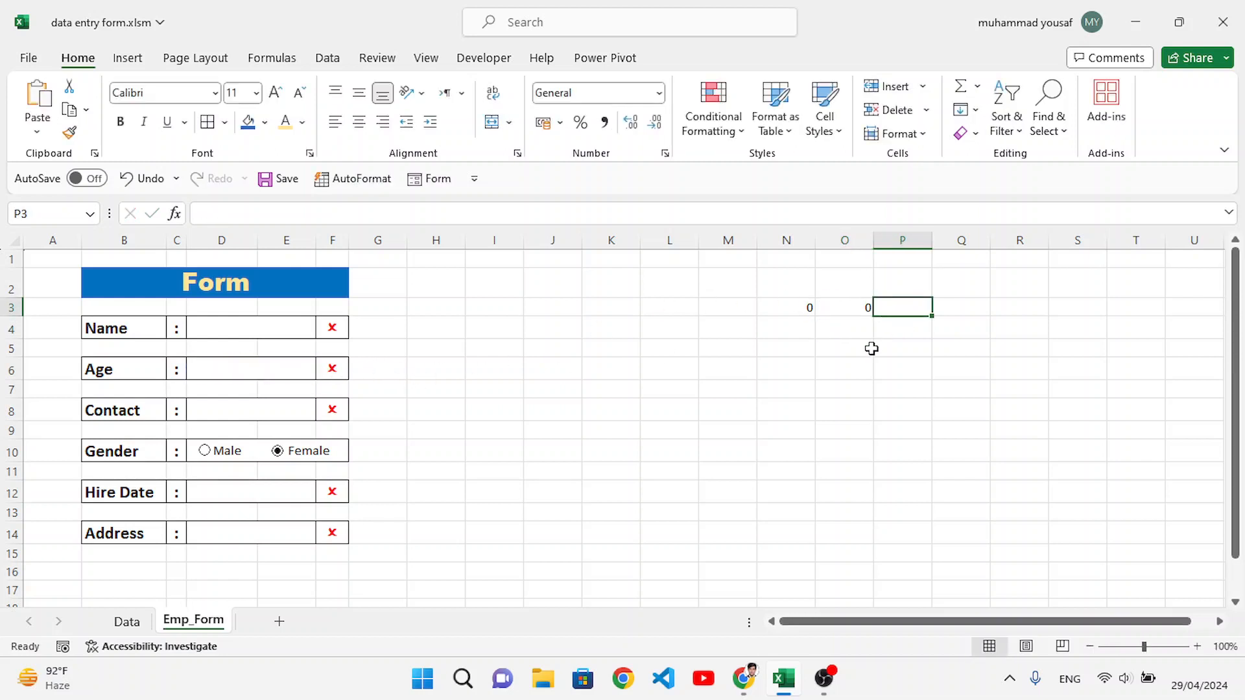
pyautogui.write('=')
pyautogui.click(289, 409)
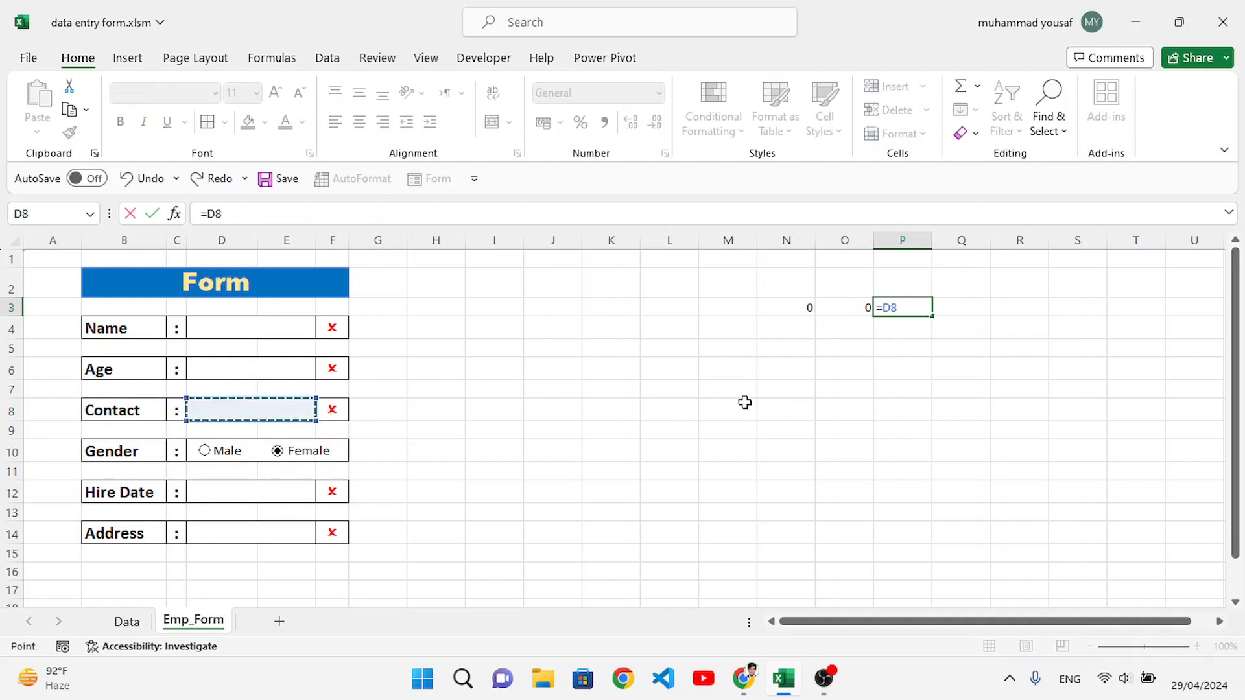
pyautogui.press('Return')
pyautogui.click(966, 311)
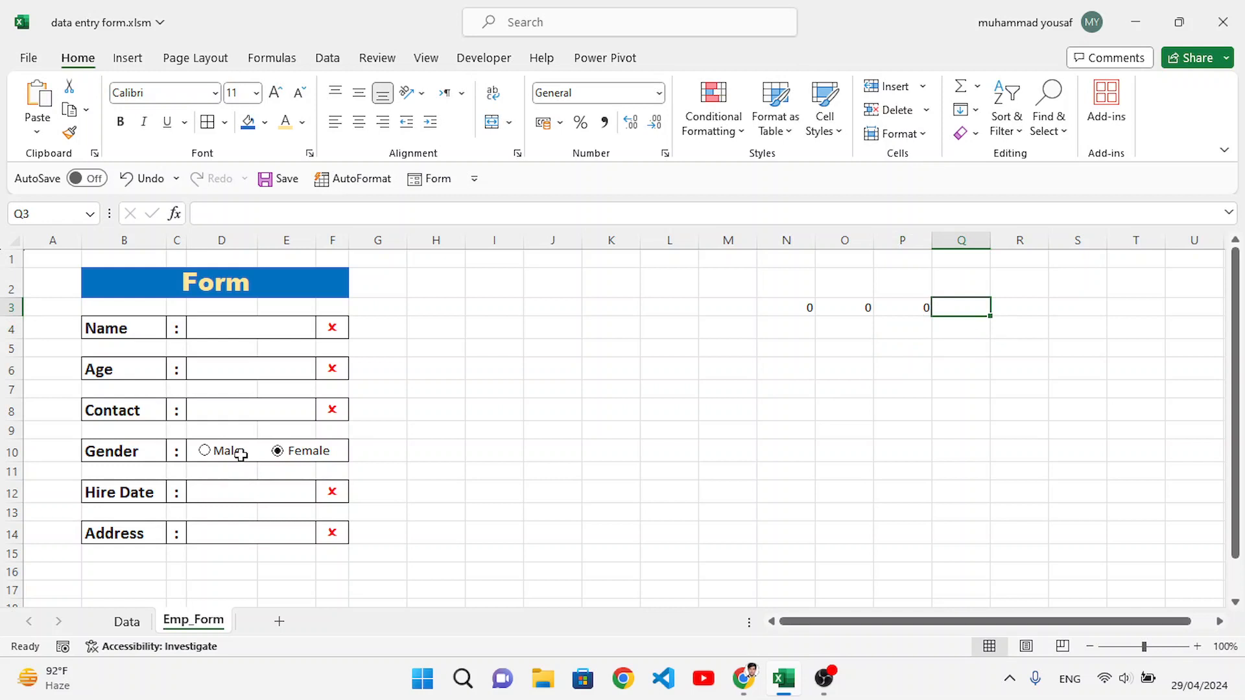
pyautogui.click(957, 341)
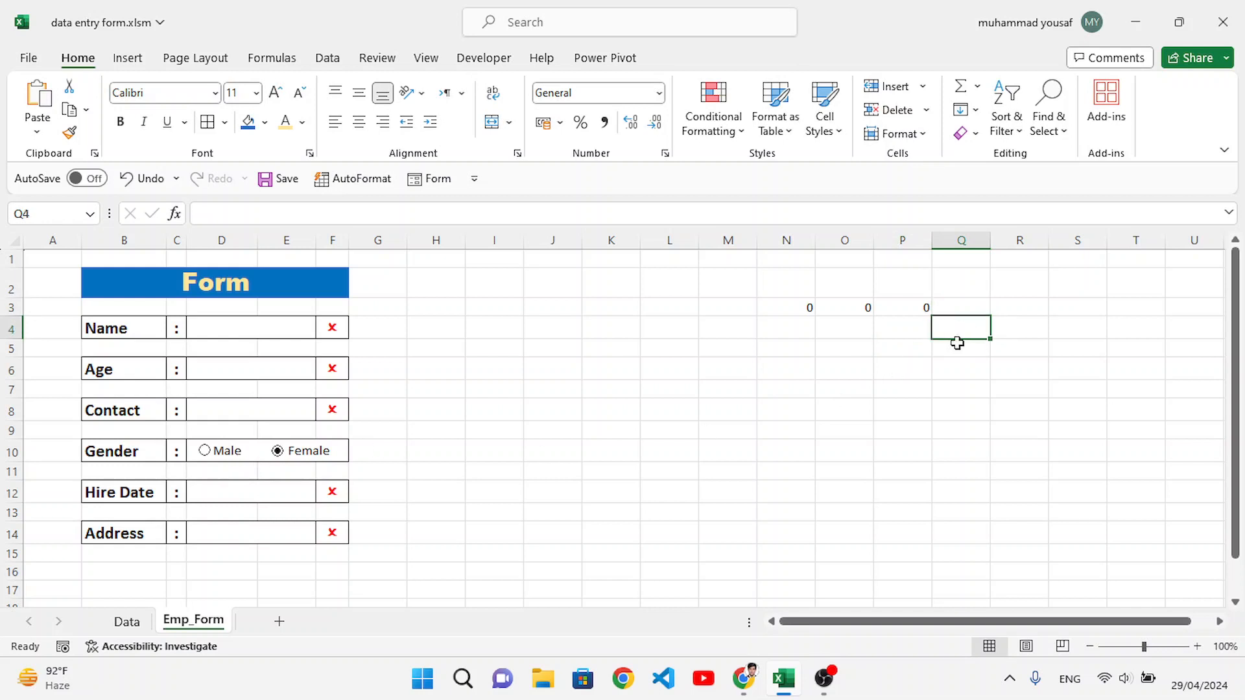
pyautogui.write('=')
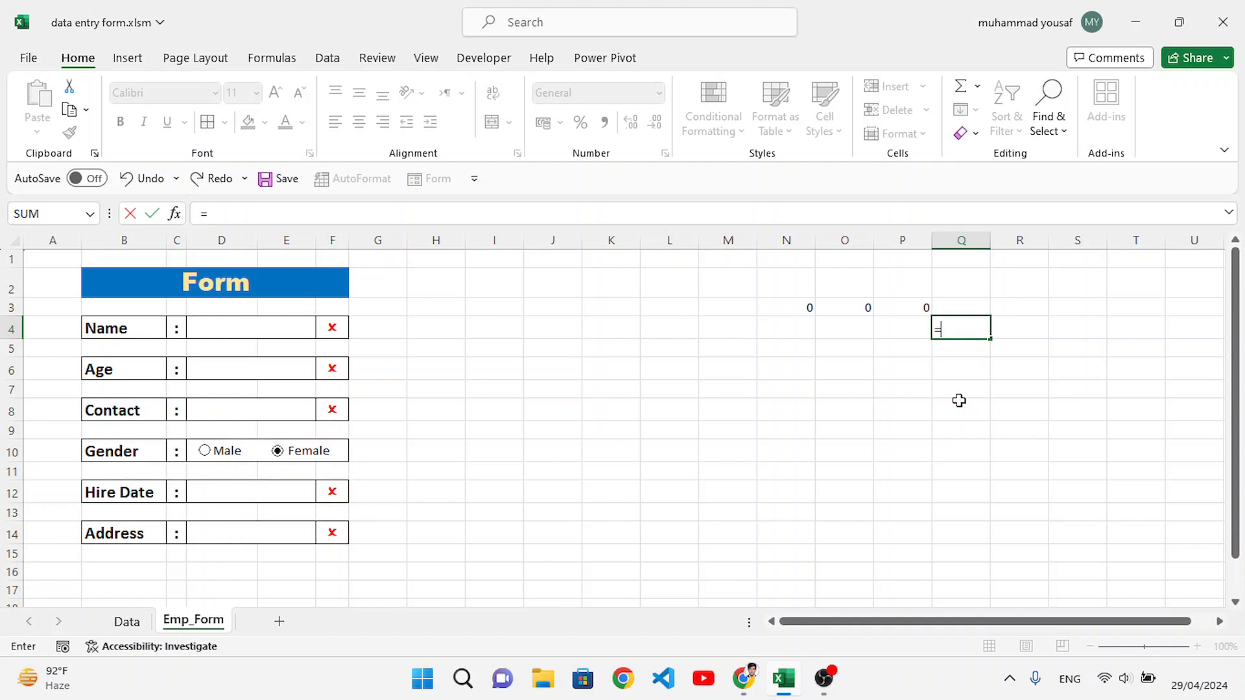
pyautogui.press('Escape')
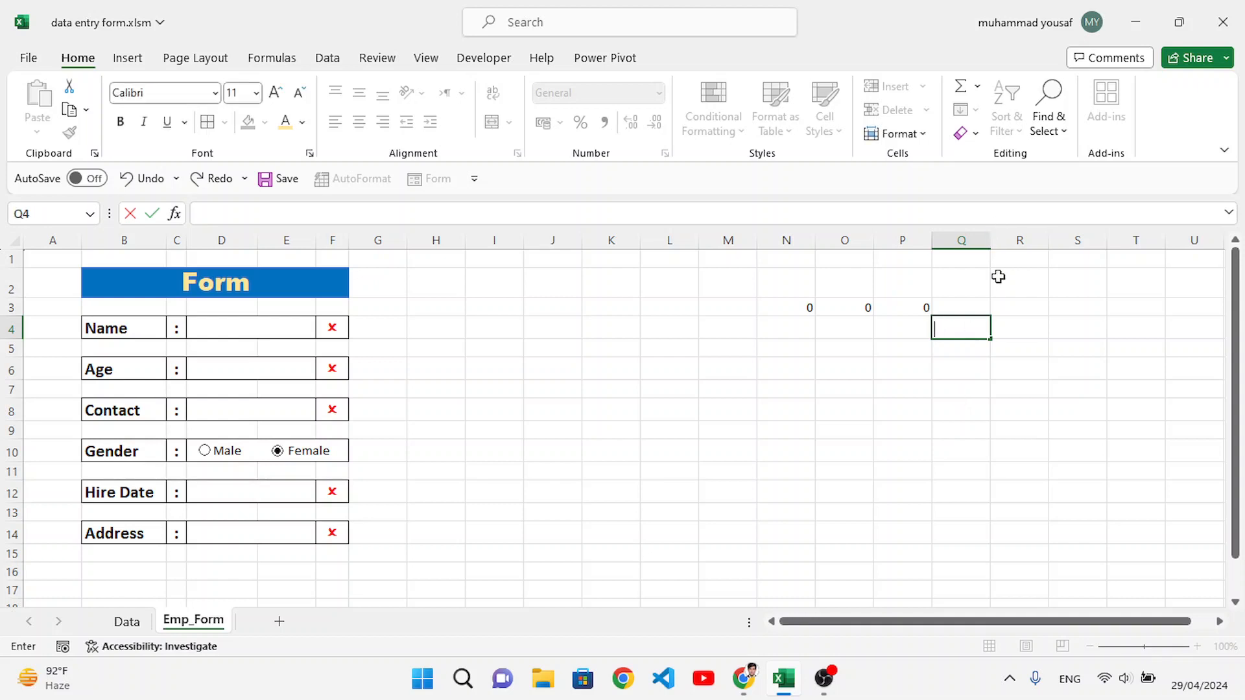
pyautogui.click(1016, 392)
# Step: Set the Male option button's cell link to $Q$4, then choose Male to test the link
pyautogui.rightClick(206, 456)
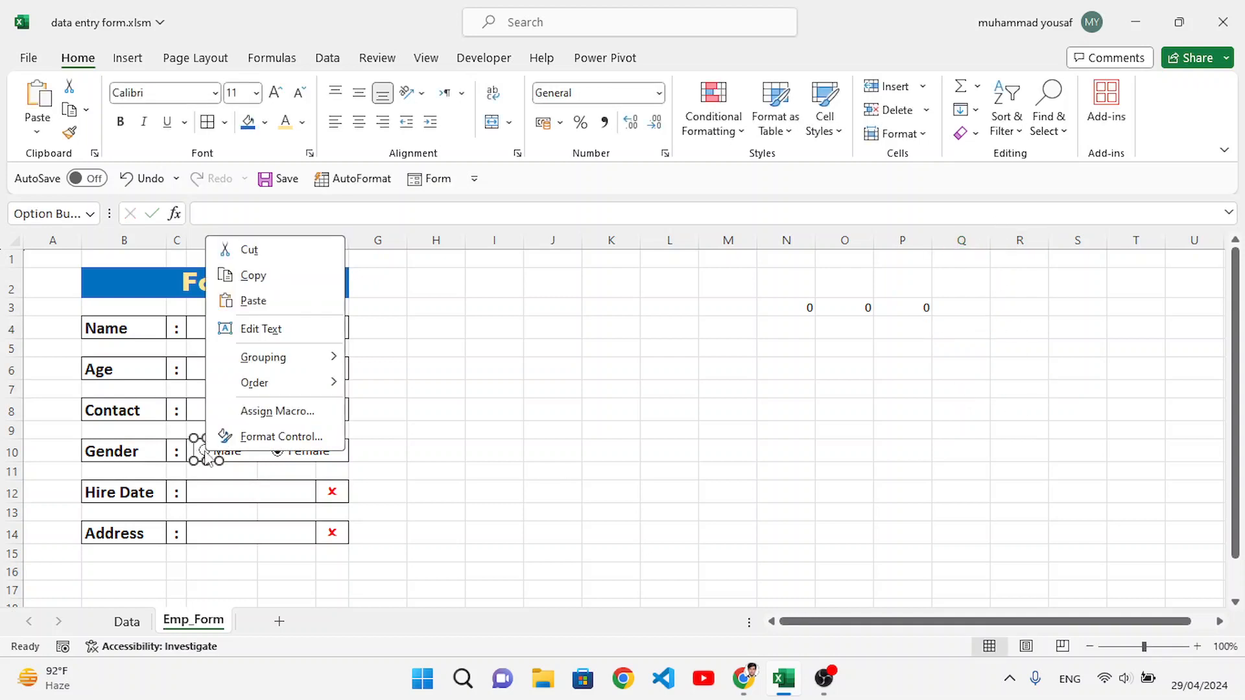
pyautogui.click(253, 437)
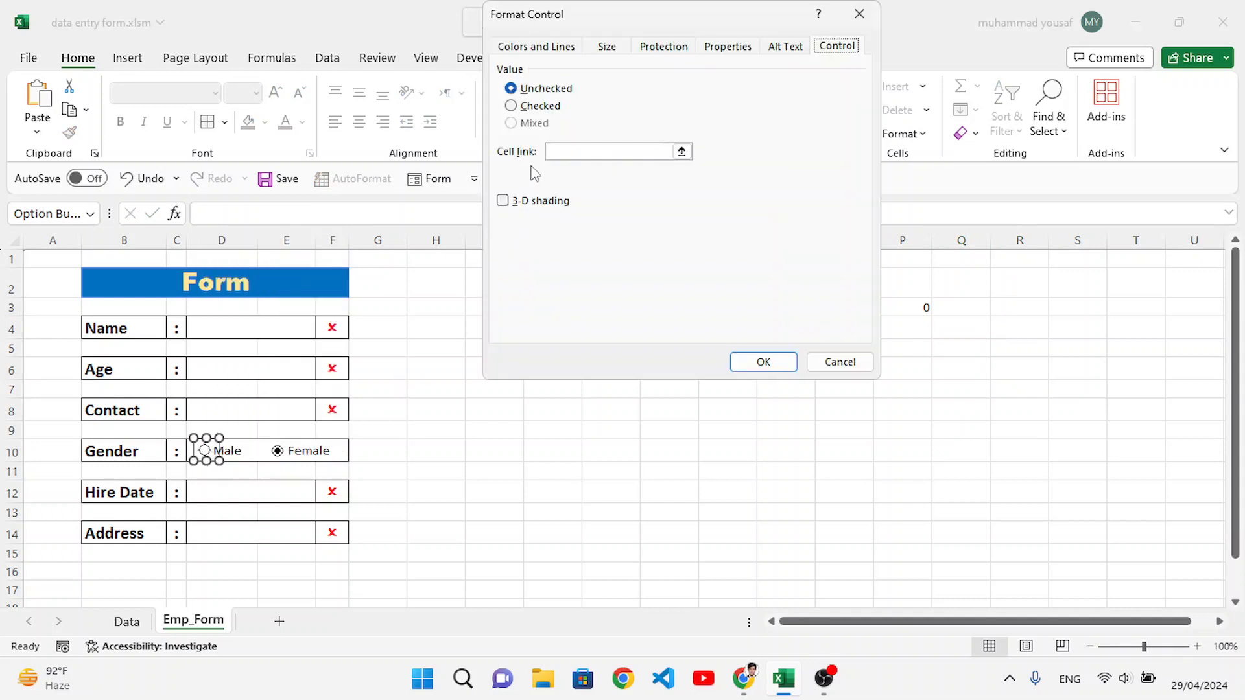
pyautogui.moveTo(603, 16); pyautogui.dragTo(432, 44)
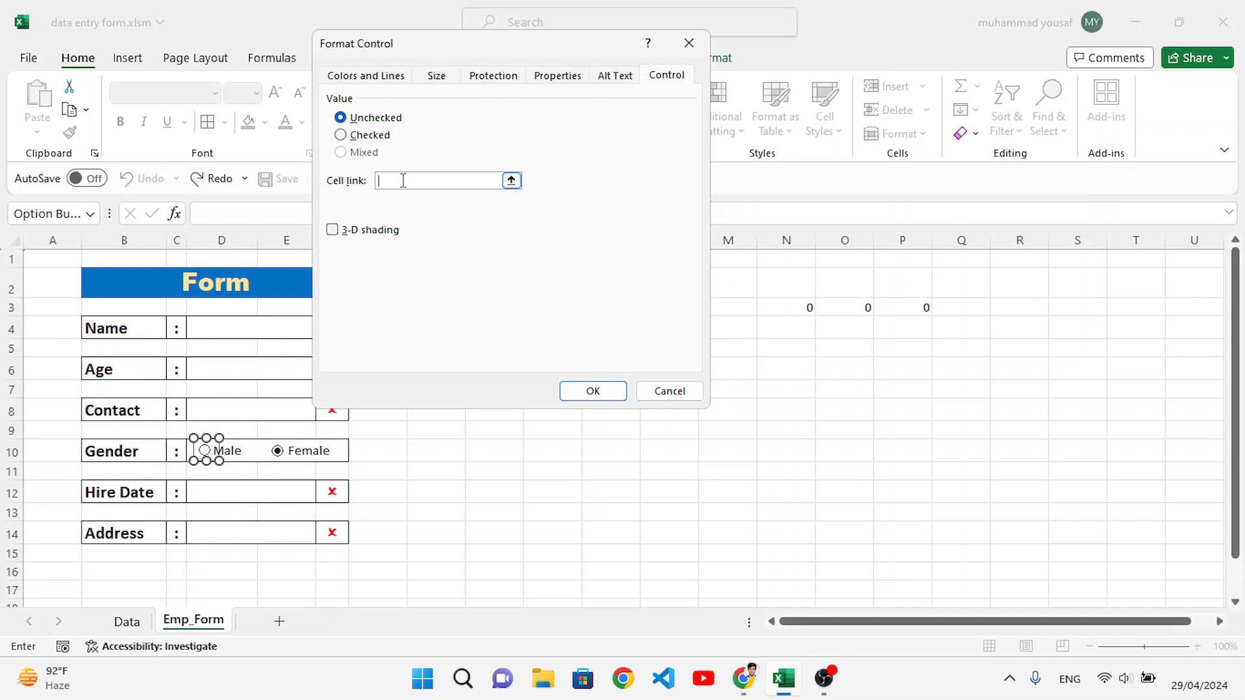
pyautogui.click(963, 328)
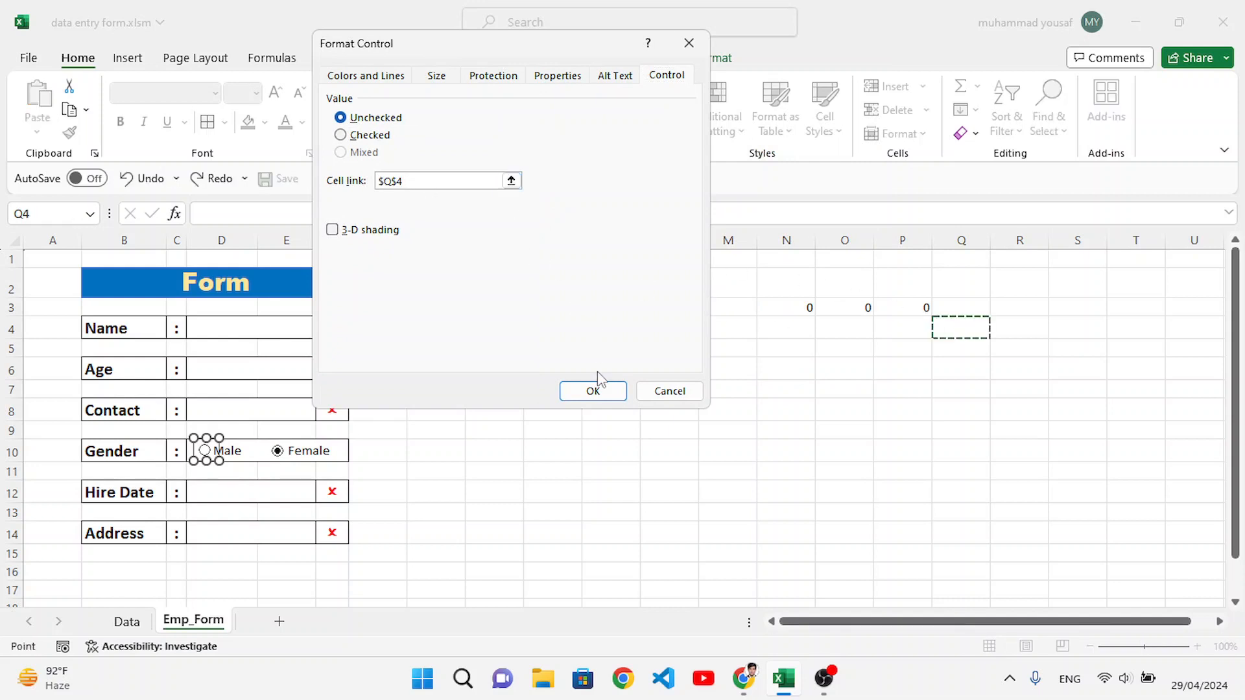
pyautogui.click(593, 391)
pyautogui.click(807, 469)
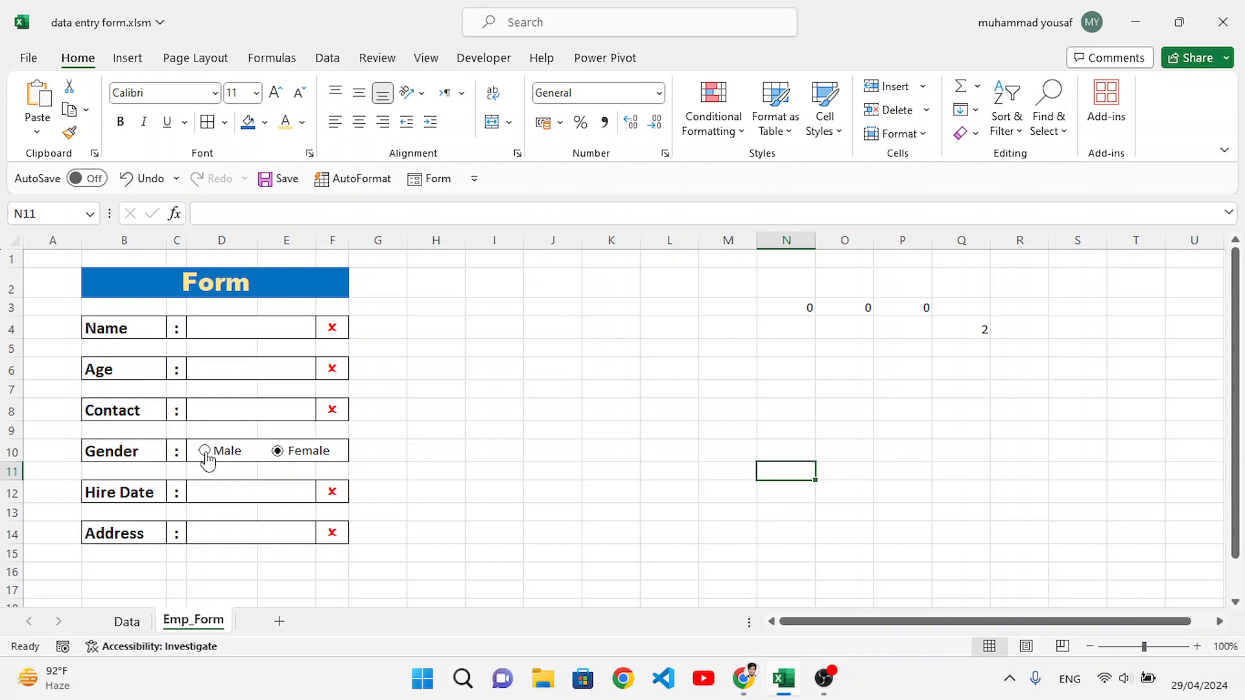
pyautogui.click(205, 451)
# Step: Enter an IF formula in Q3 that returns "Male" when Q4 equals 1 and "Female" otherwise
pyautogui.click(961, 309)
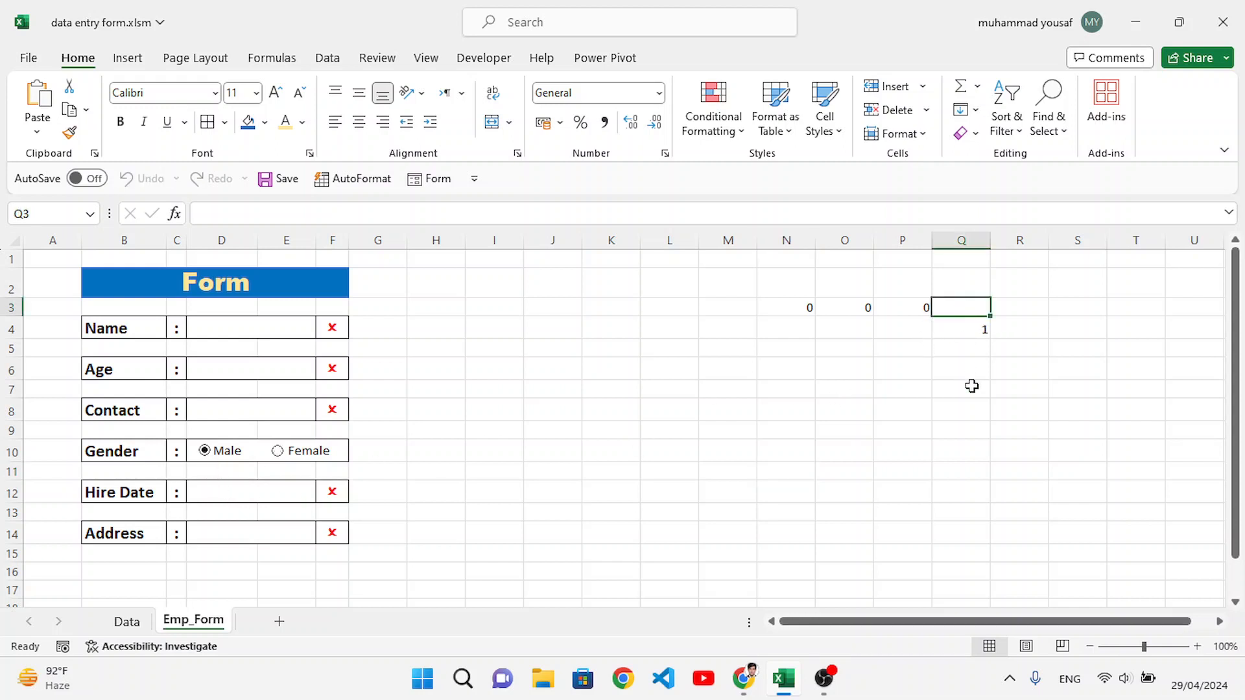
pyautogui.write('=if(')
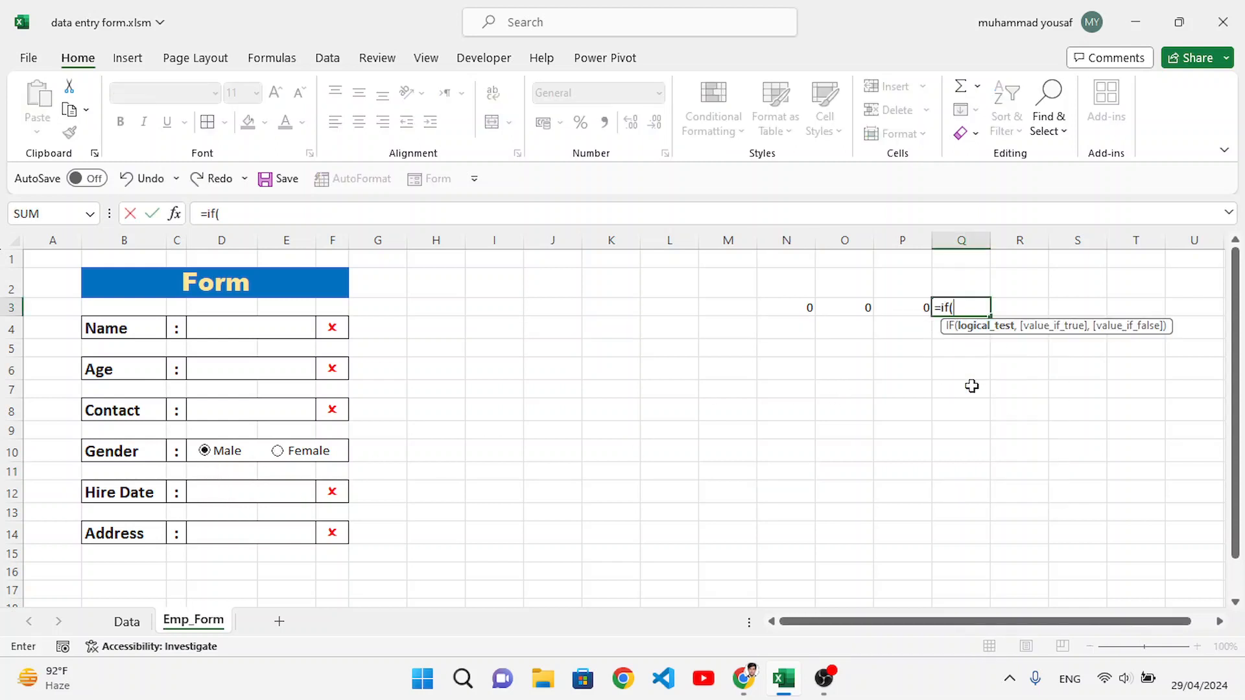
pyautogui.click(983, 346)
pyautogui.click(979, 331)
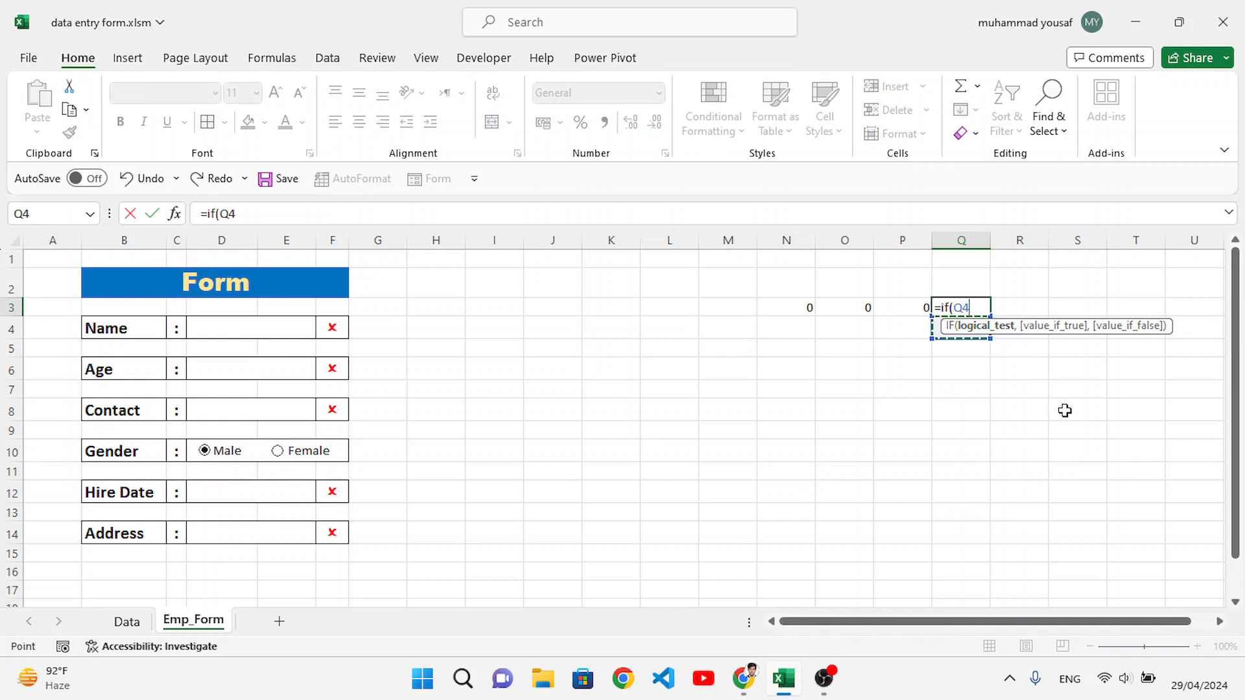
pyautogui.write('=1,"')
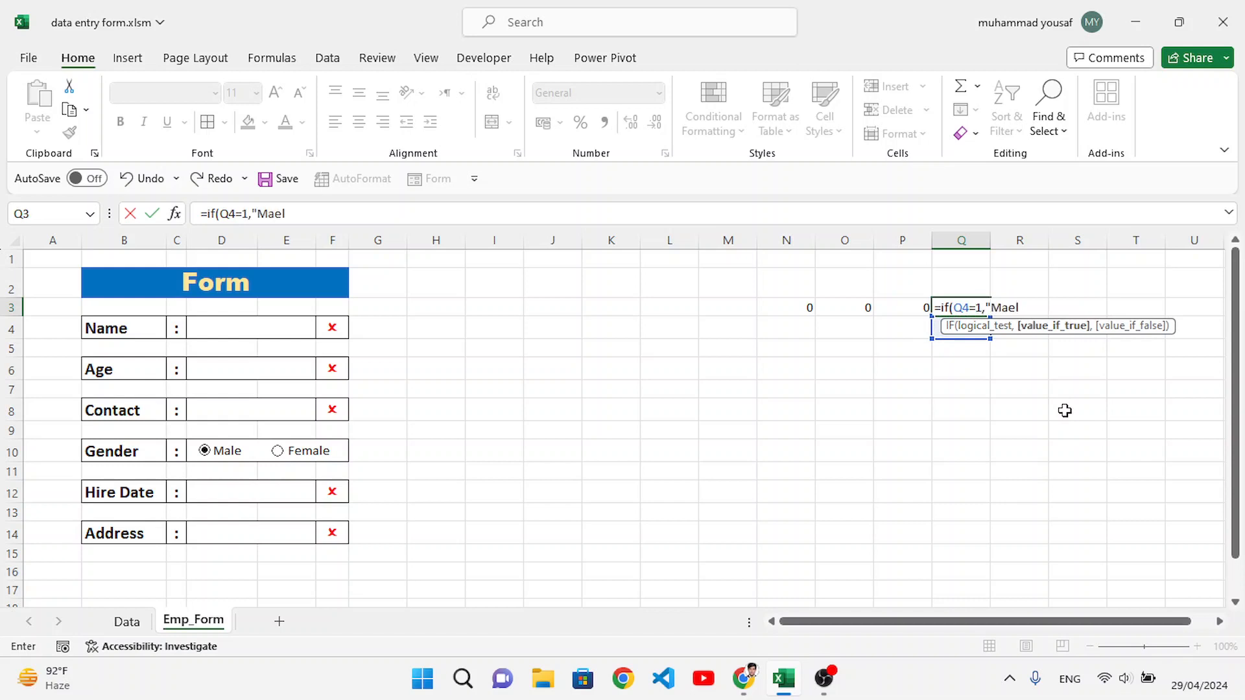
pyautogui.write('Male","')
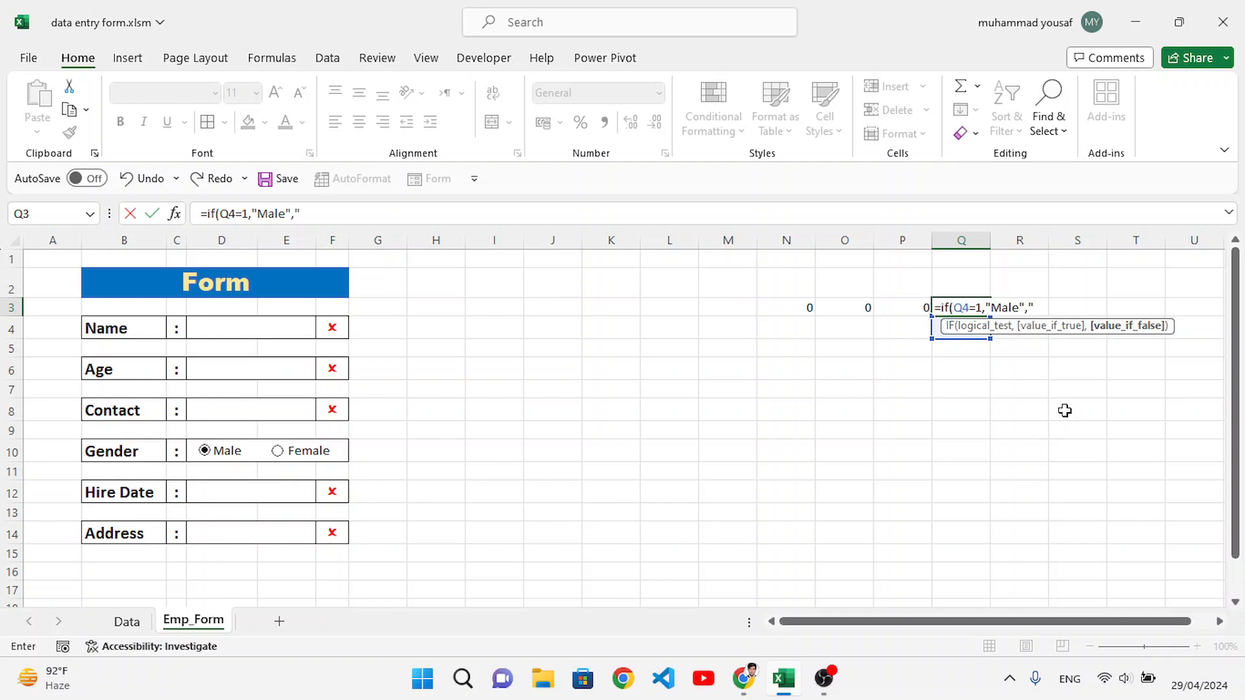
pyautogui.write('Female"')
pyautogui.press('Return')
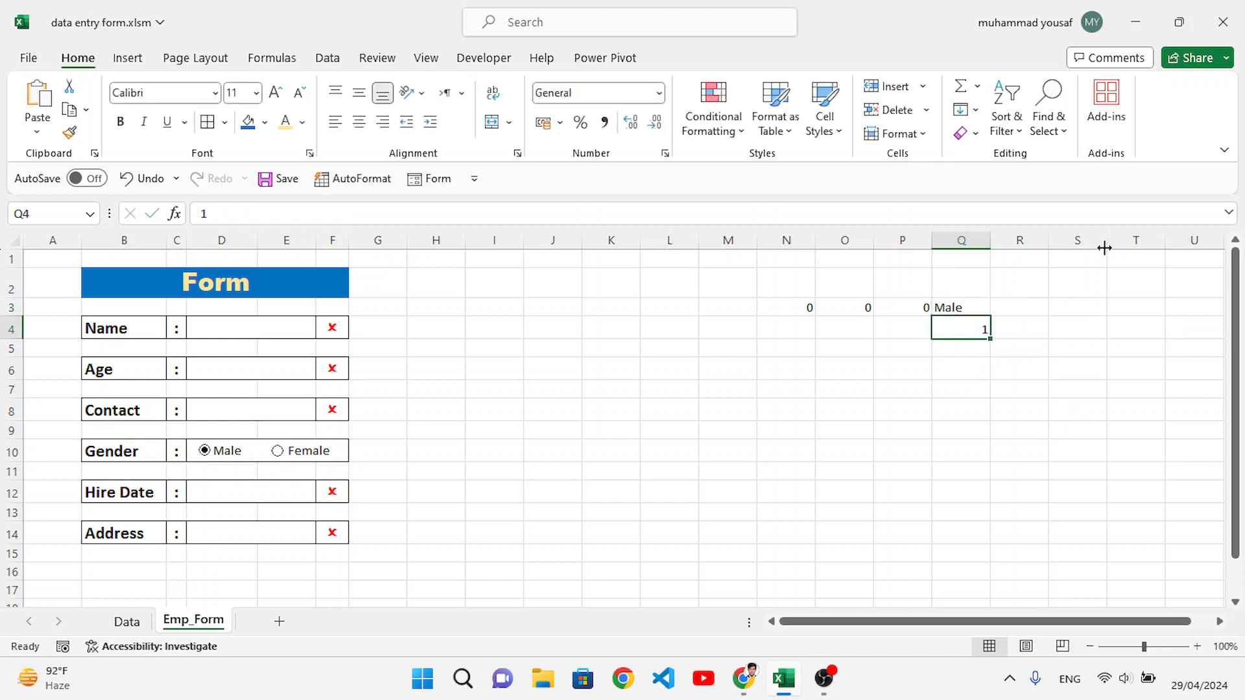
# Step: Enter formulas in R3 and S3 that reference the Hire Date entry cell D12 and the Address entry cell D14
pyautogui.click(1001, 312)
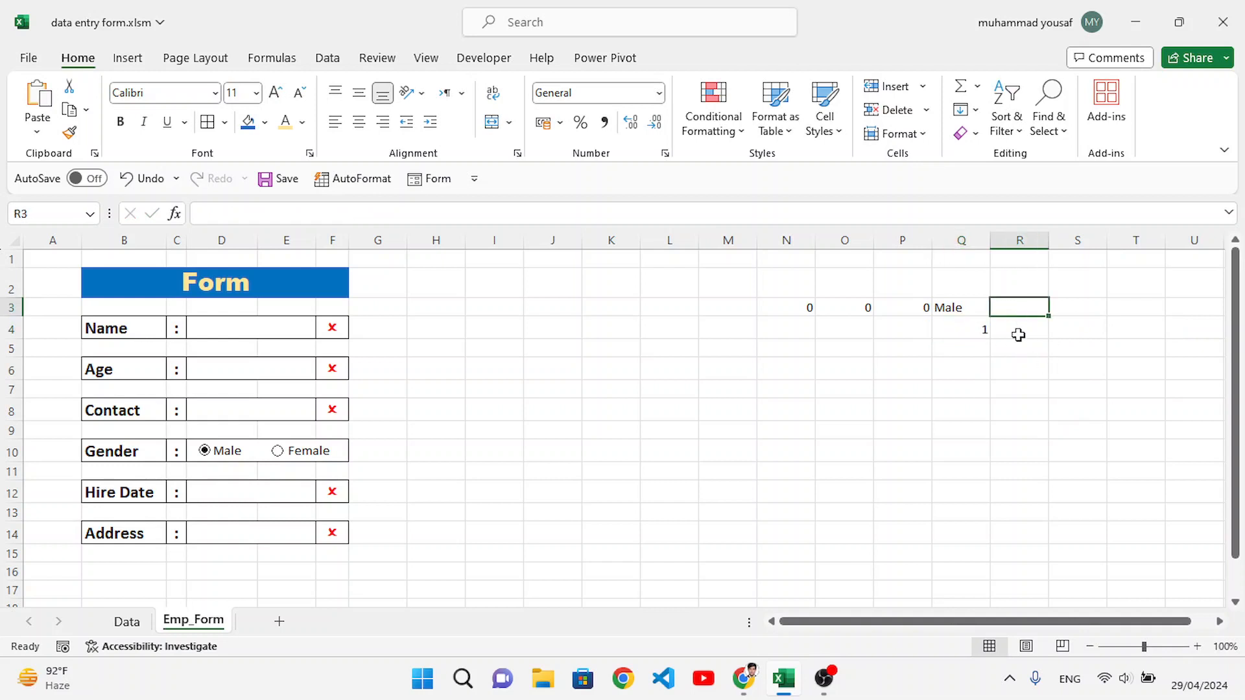
pyautogui.write('=')
pyautogui.click(298, 494)
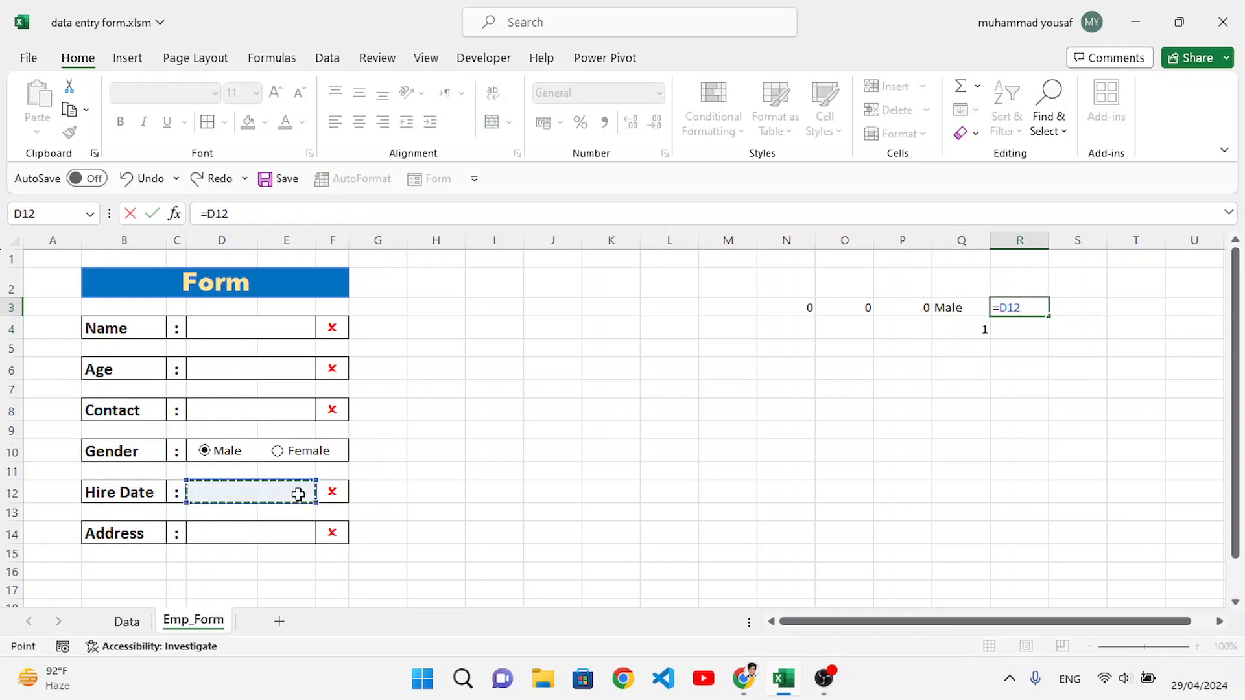
pyautogui.press('Return')
pyautogui.click(1073, 309)
pyautogui.write('=')
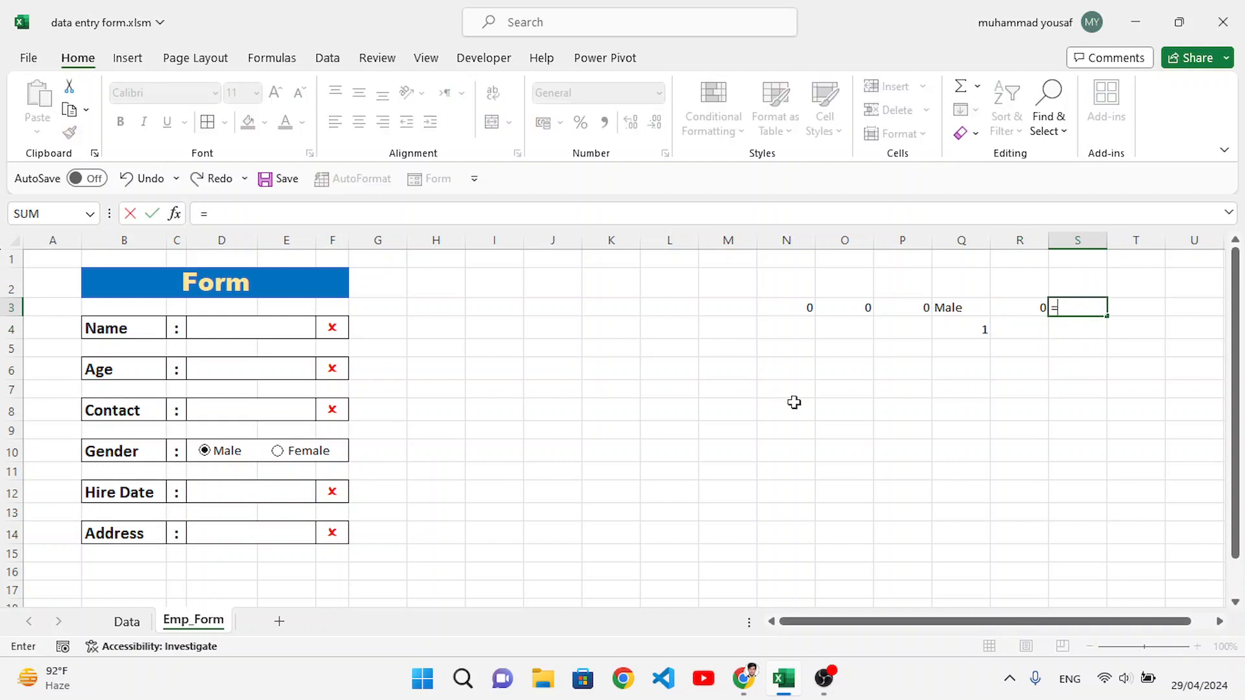
pyautogui.click(292, 530)
pyautogui.press('Return')
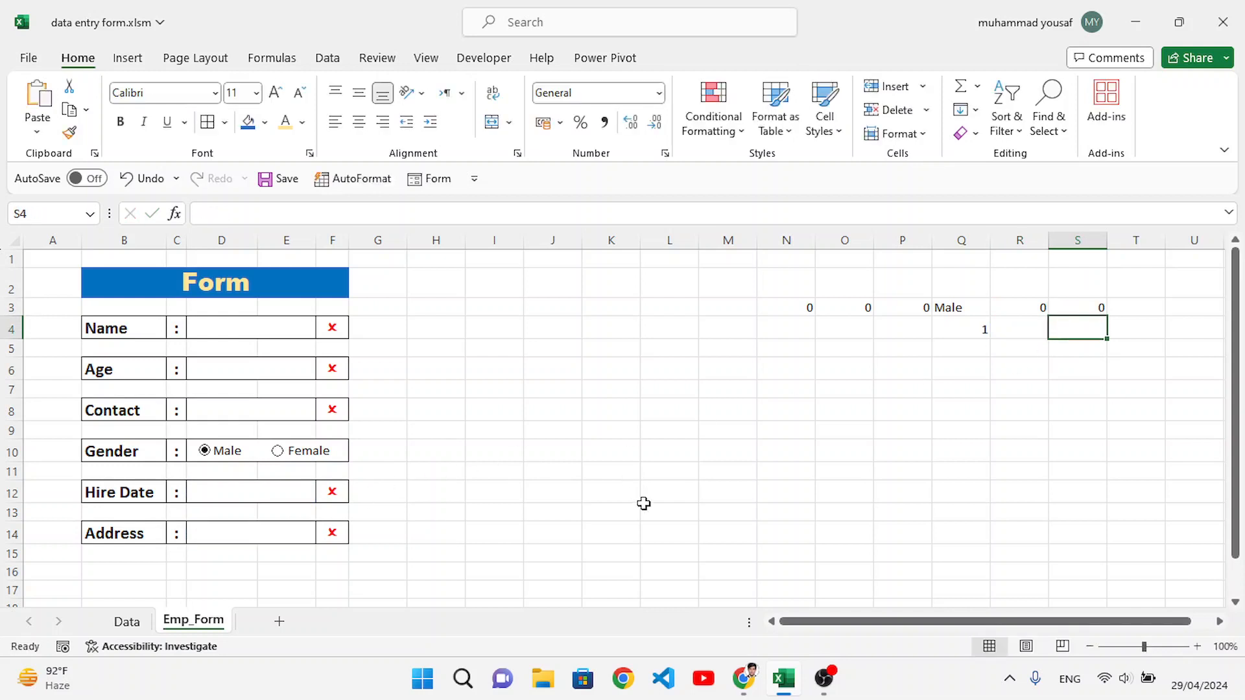
# Step: Hide the gridlines on the Emp_Form sheet
pyautogui.click(943, 428)
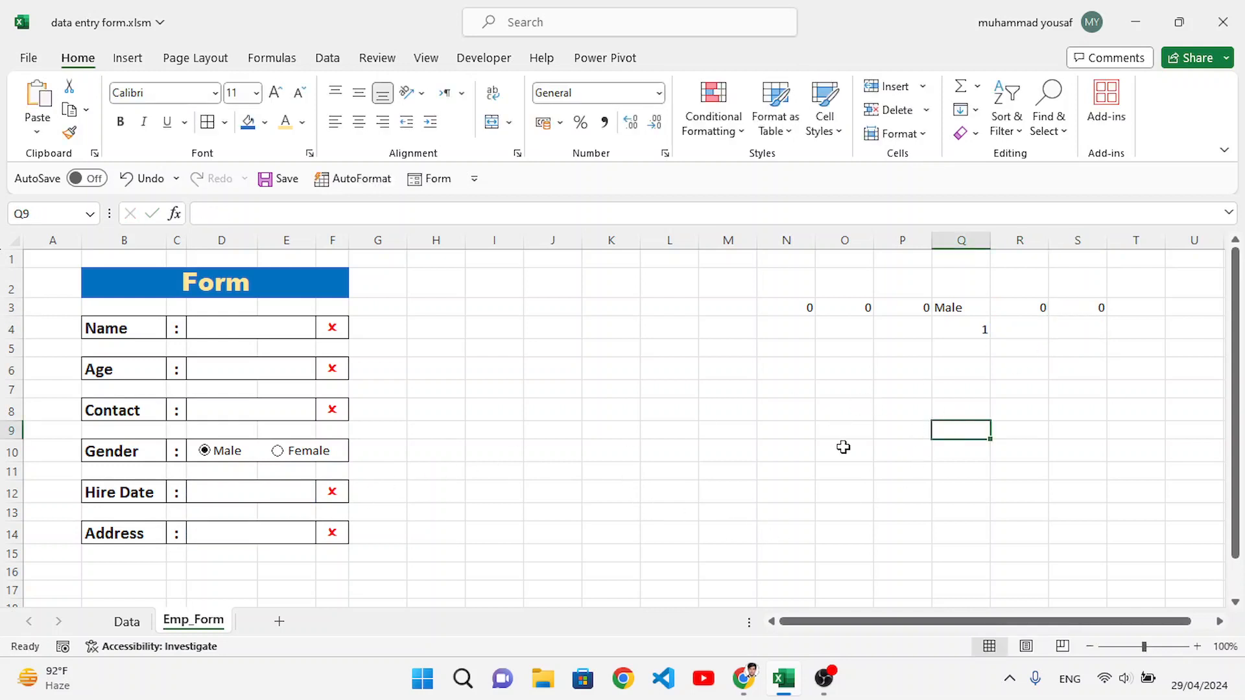
pyautogui.click(672, 450)
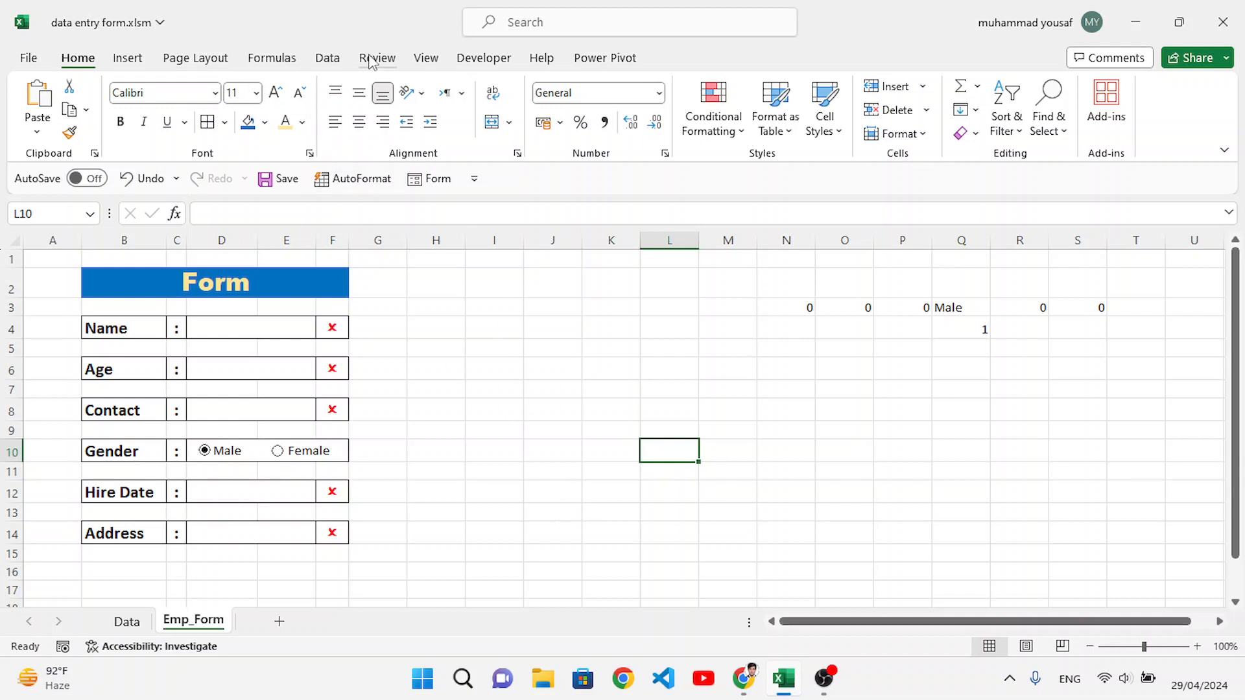
pyautogui.click(428, 59)
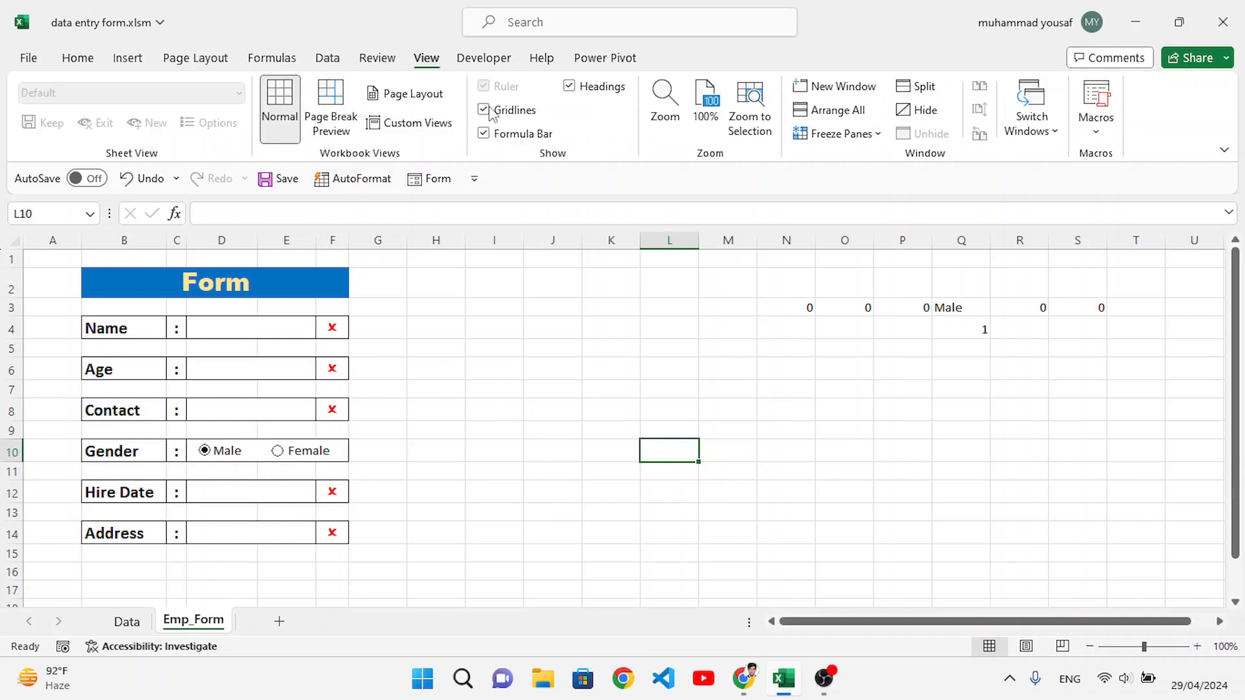
pyautogui.click(489, 111)
pyautogui.click(550, 499)
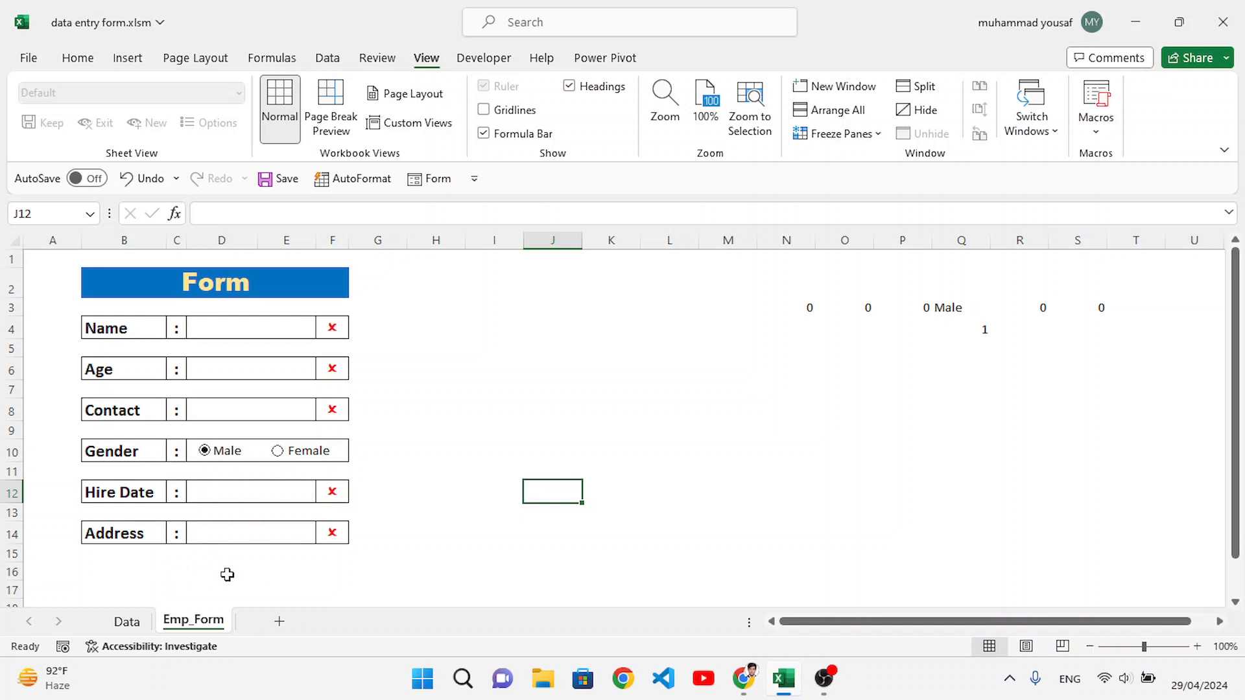
# Step: Draw a rectangle about 2.99 cm wide and 0.74 cm high below the Address row and label it Submit
pyautogui.click(127, 59)
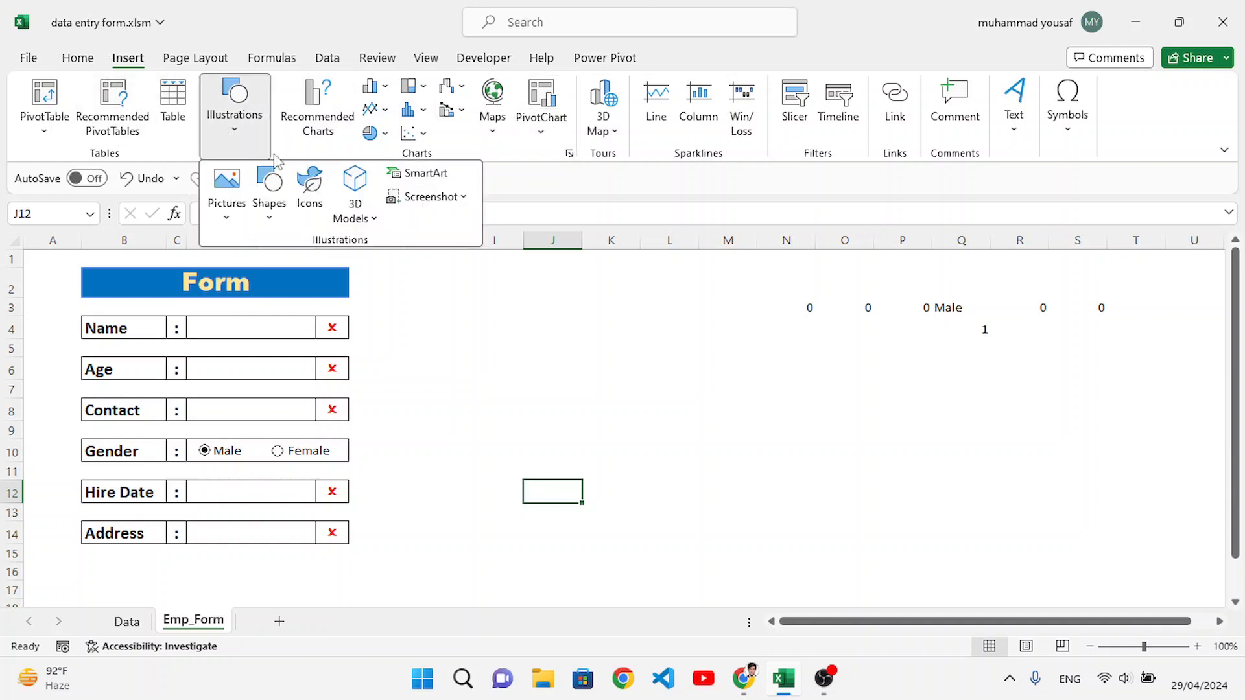
pyautogui.click(269, 206)
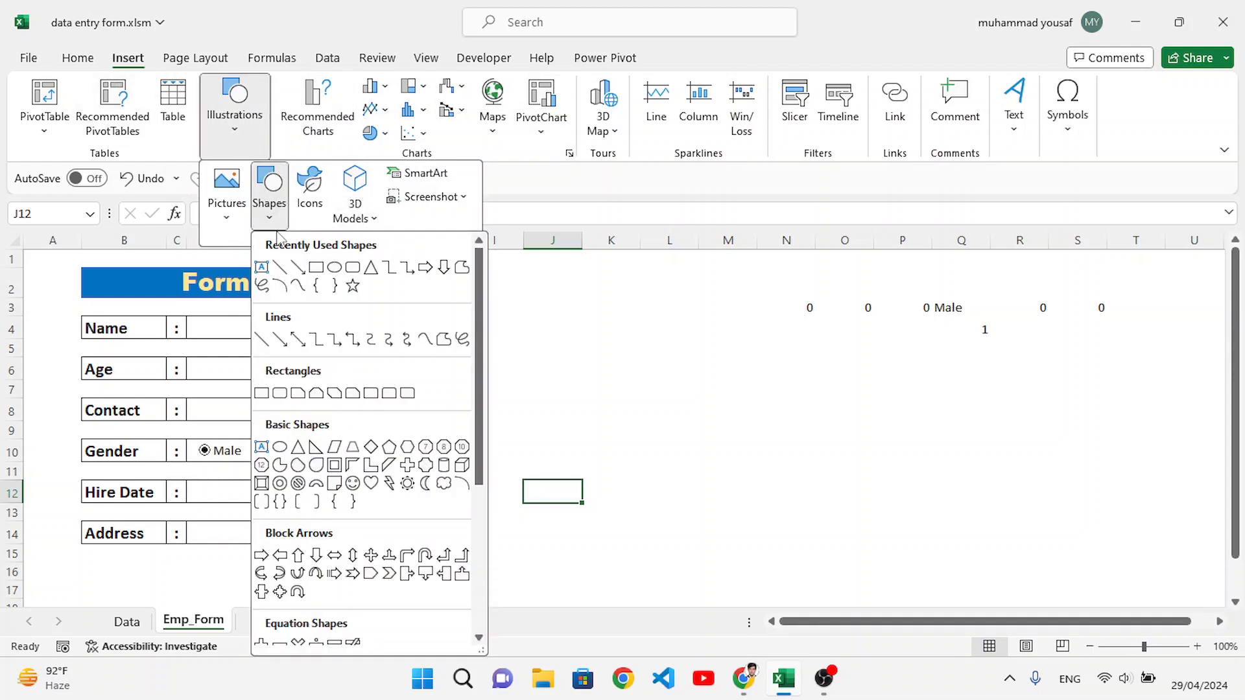
pyautogui.click(299, 269)
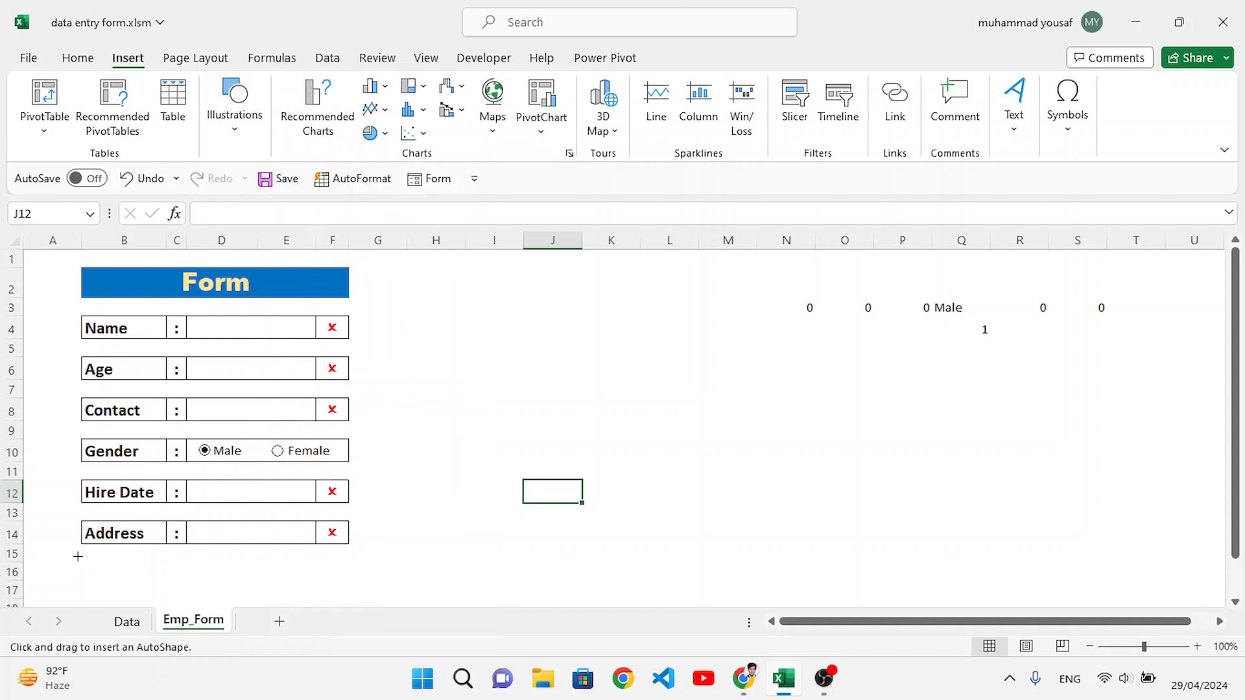
pyautogui.moveTo(81, 561); pyautogui.dragTo(183, 590)
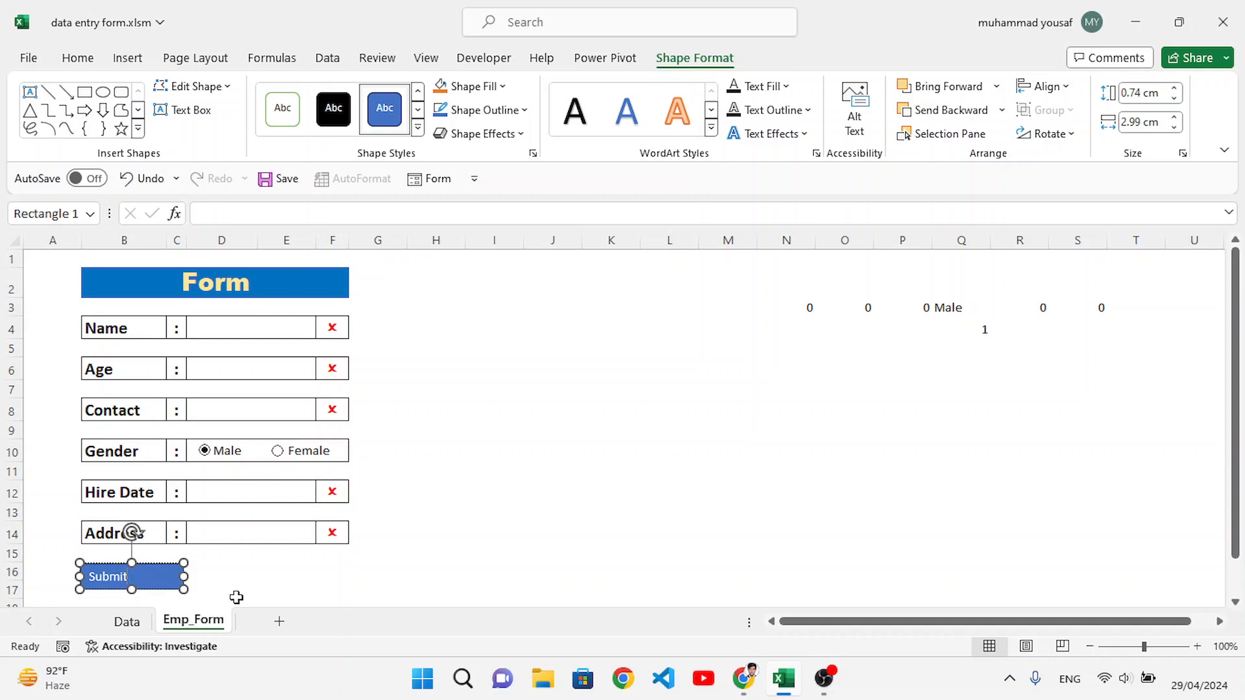
pyautogui.click(233, 590)
# Step: Apply a solid green theme style to the Submit rectangle
pyautogui.click(157, 578)
pyautogui.click(418, 128)
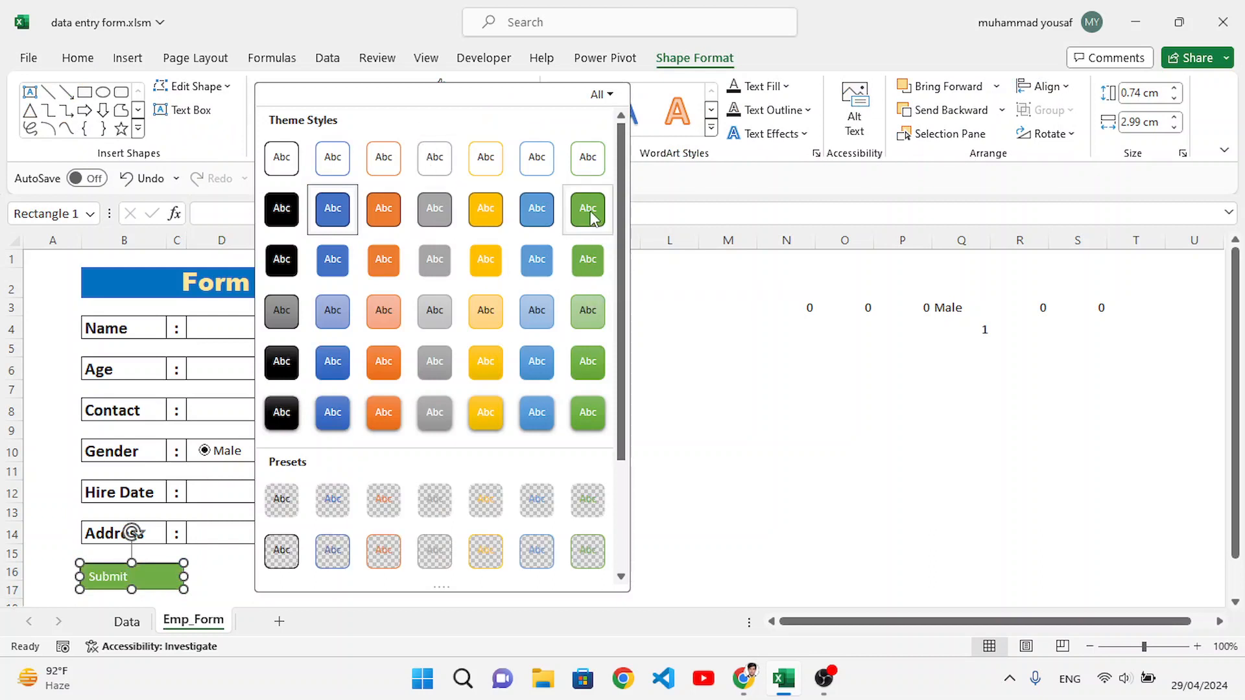
pyautogui.click(588, 261)
# Step: Centre the Submit label horizontally and vertically in its rectangle and make it bold at size 12
pyautogui.click(97, 59)
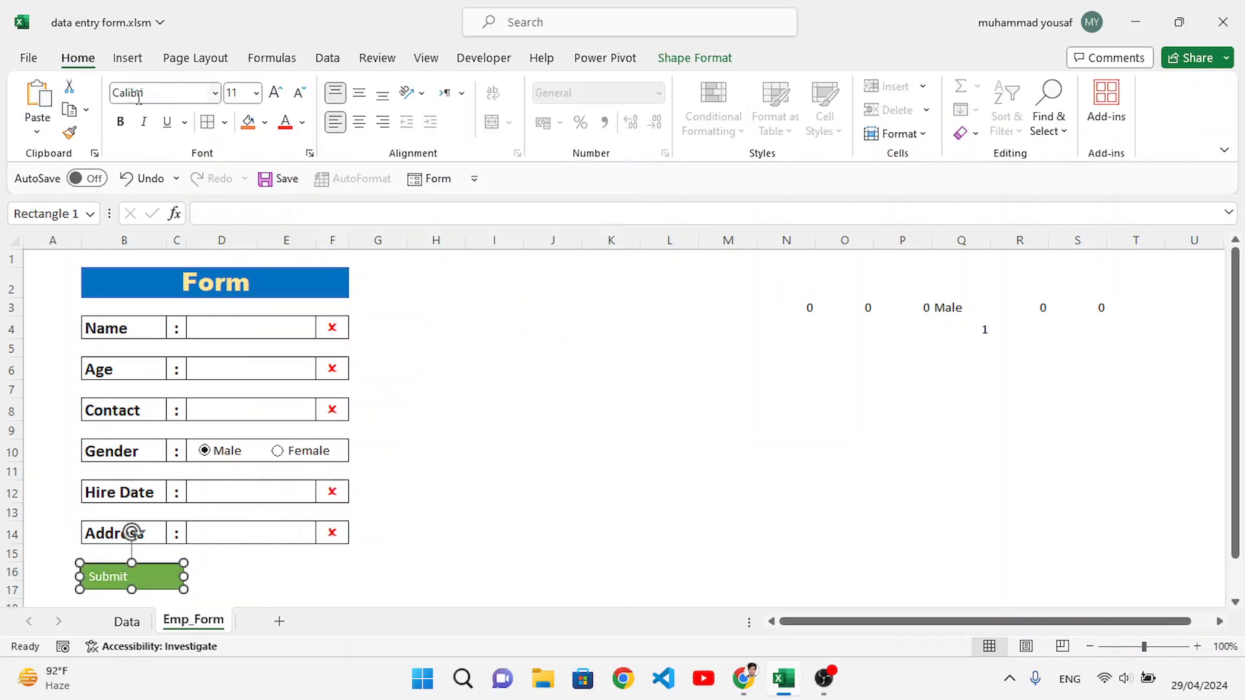
pyautogui.click(358, 122)
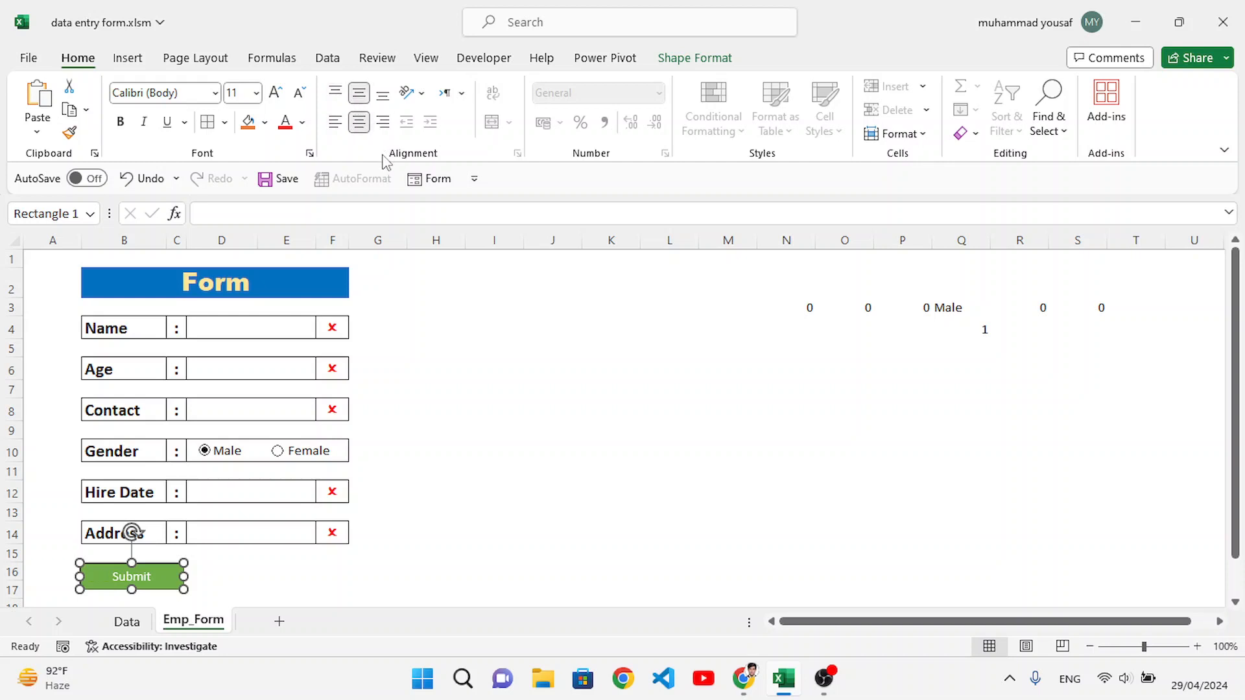
pyautogui.click(275, 92)
pyautogui.click(120, 121)
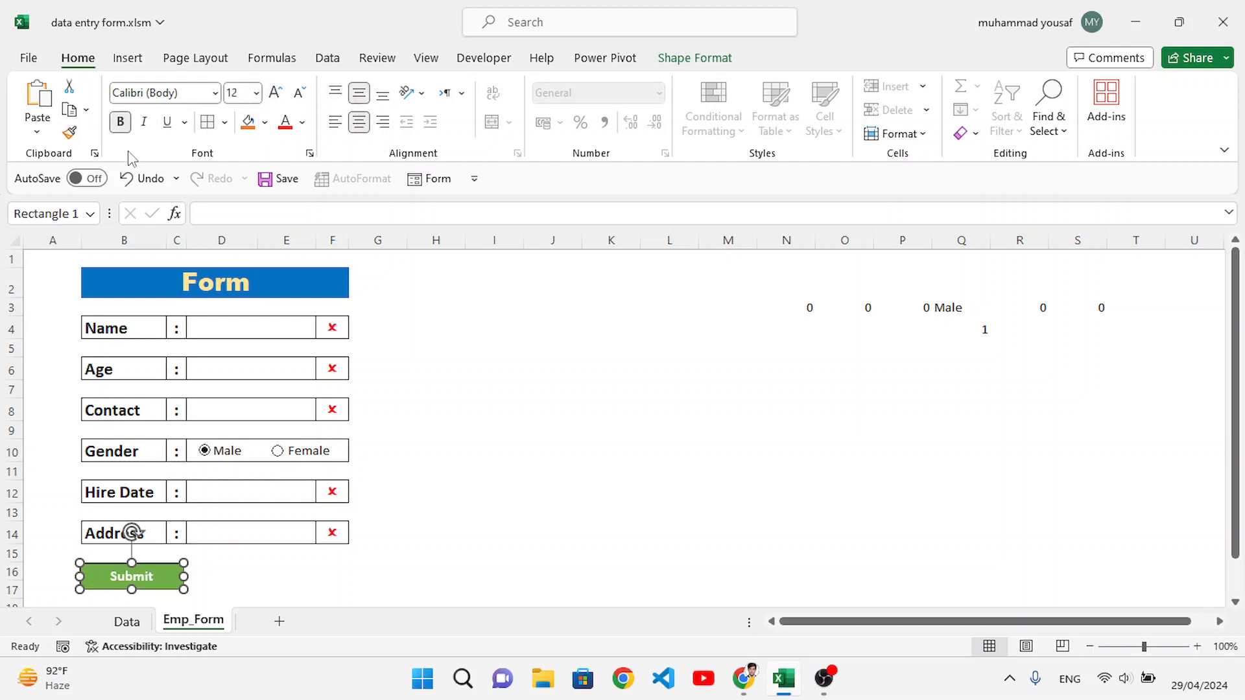
pyautogui.click(310, 577)
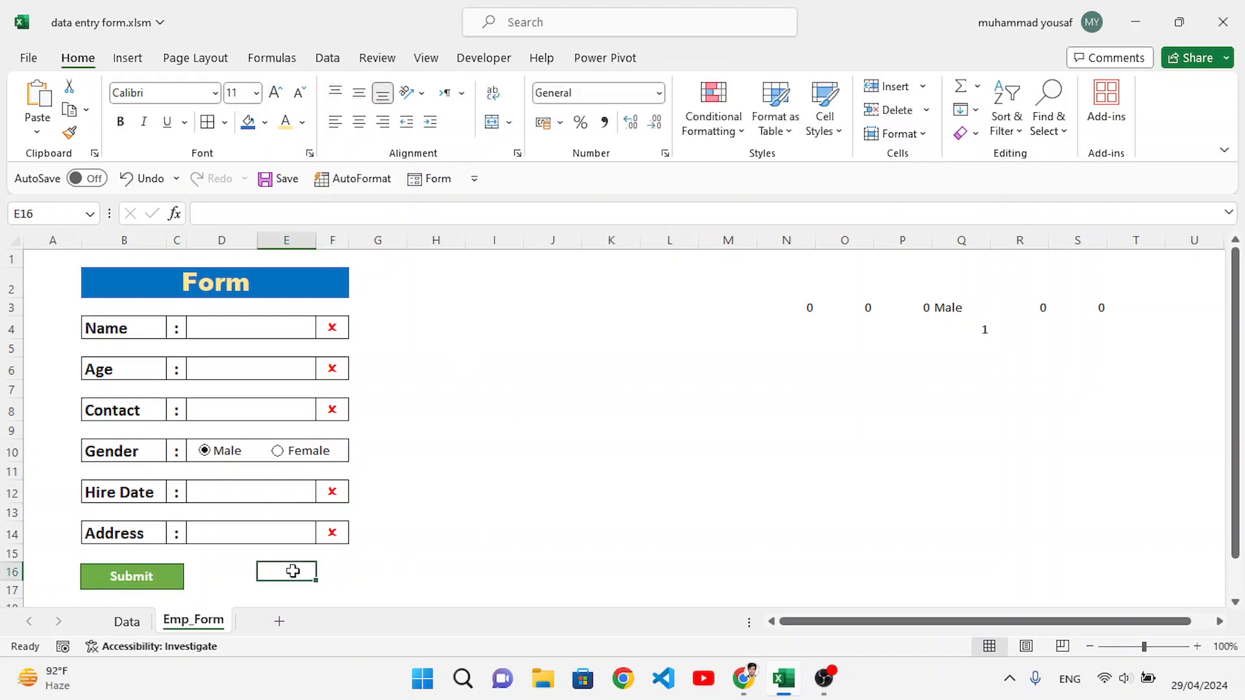
# Step: Duplicate the Submit rectangle and place the copy beside the original, below the Address entry cell
pyautogui.click(142, 580)
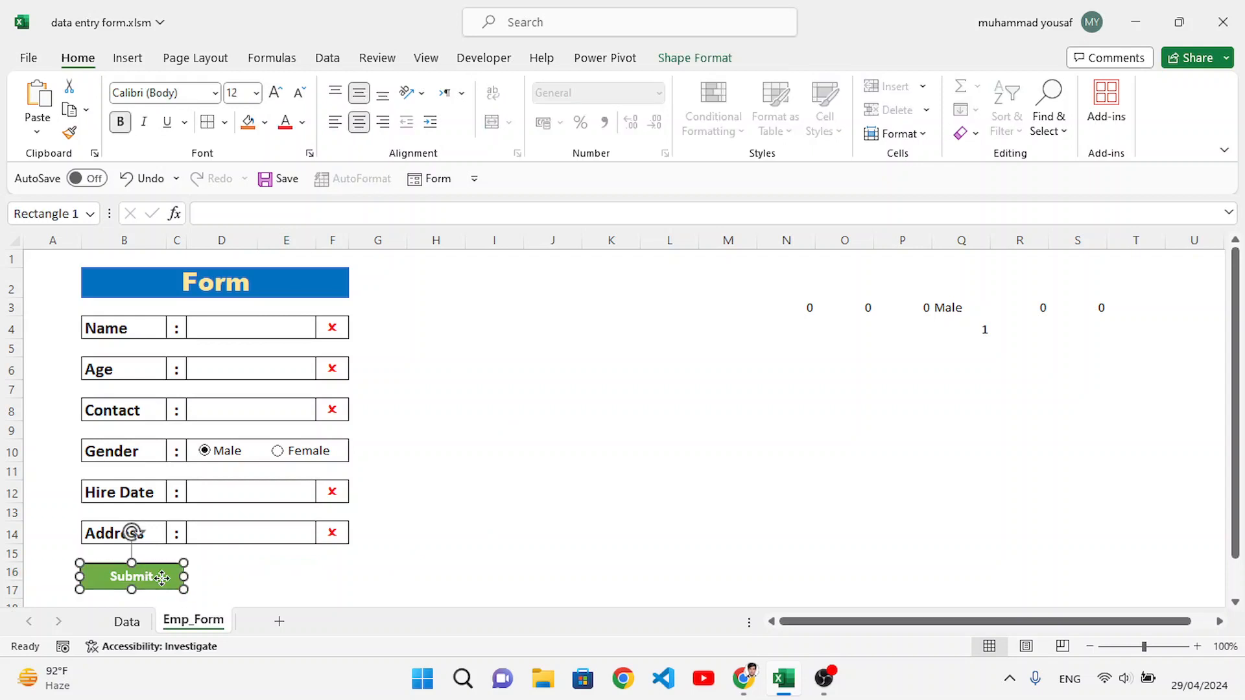
pyautogui.rightClick(163, 583)
pyautogui.press('Escape')
pyautogui.hotkey('ctrl', 'd')
pyautogui.click(237, 587)
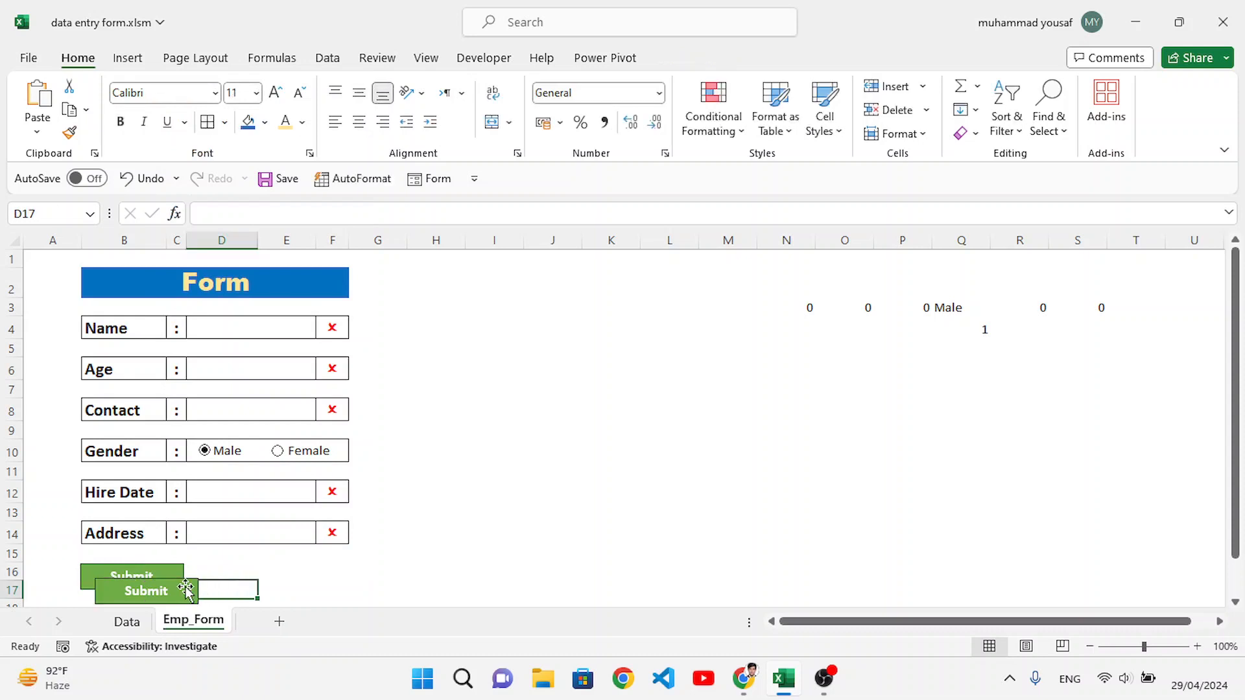
pyautogui.moveTo(183, 585); pyautogui.dragTo(299, 575)
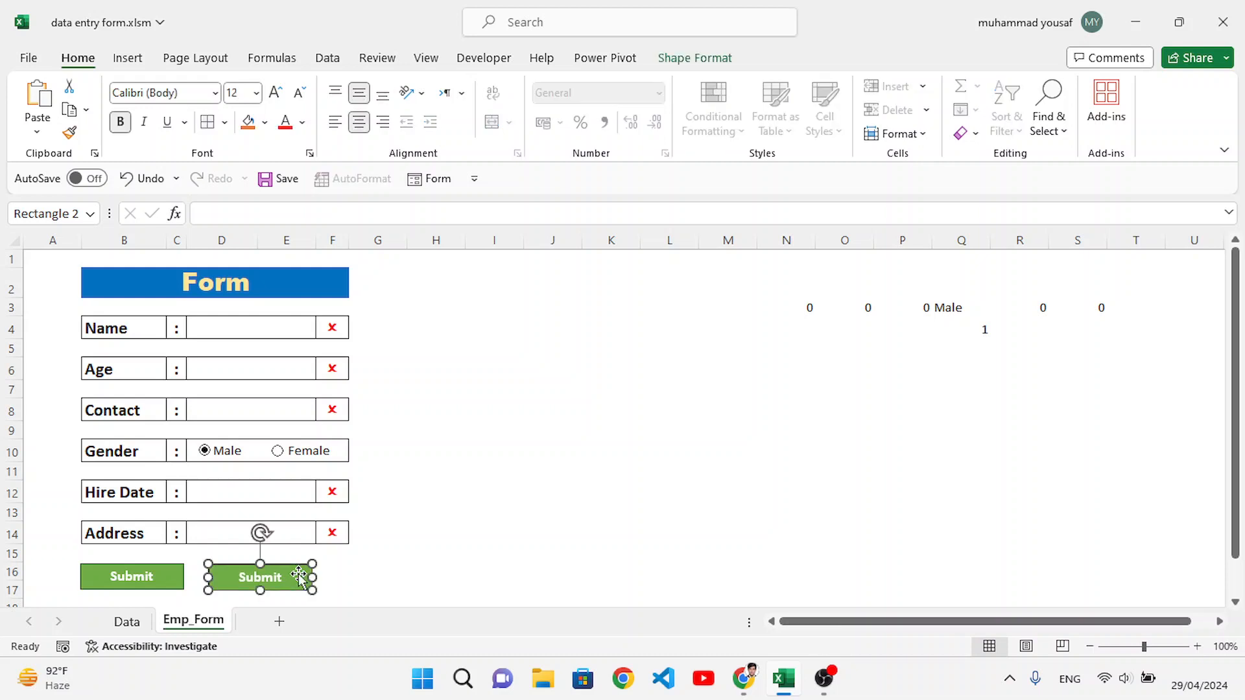
# Step: Give the duplicated rectangle a solid gold theme style and black text
pyautogui.click(684, 58)
pyautogui.click(422, 137)
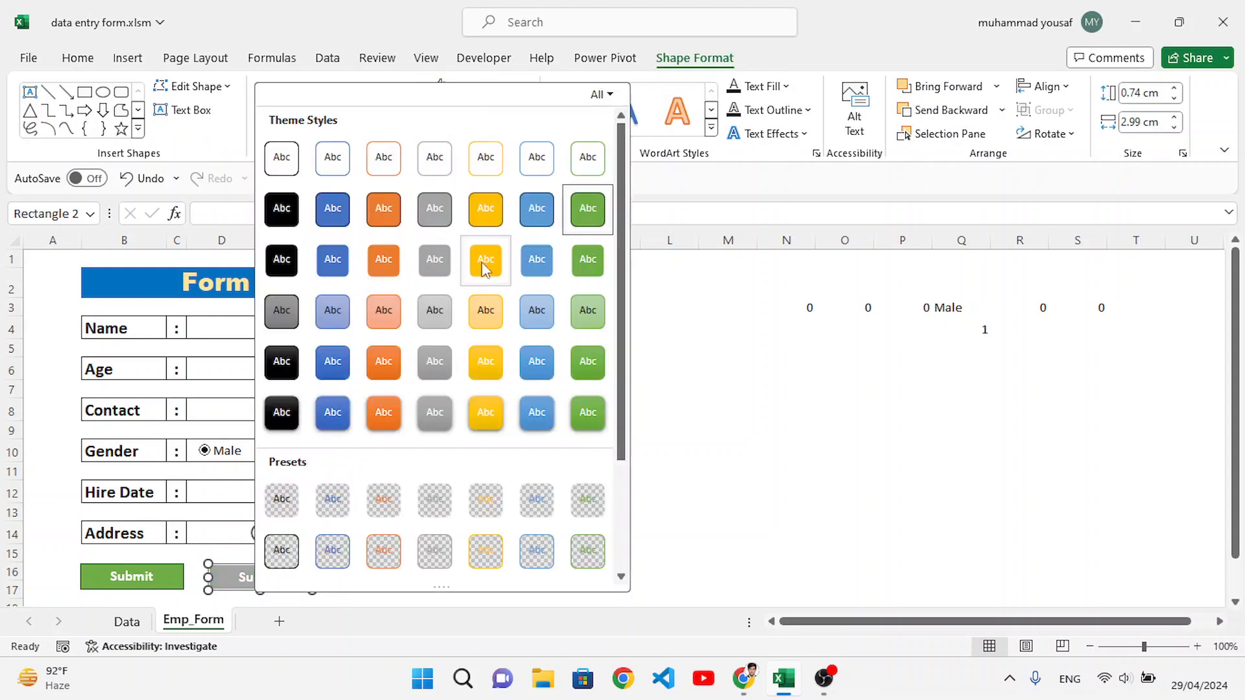
pyautogui.click(485, 208)
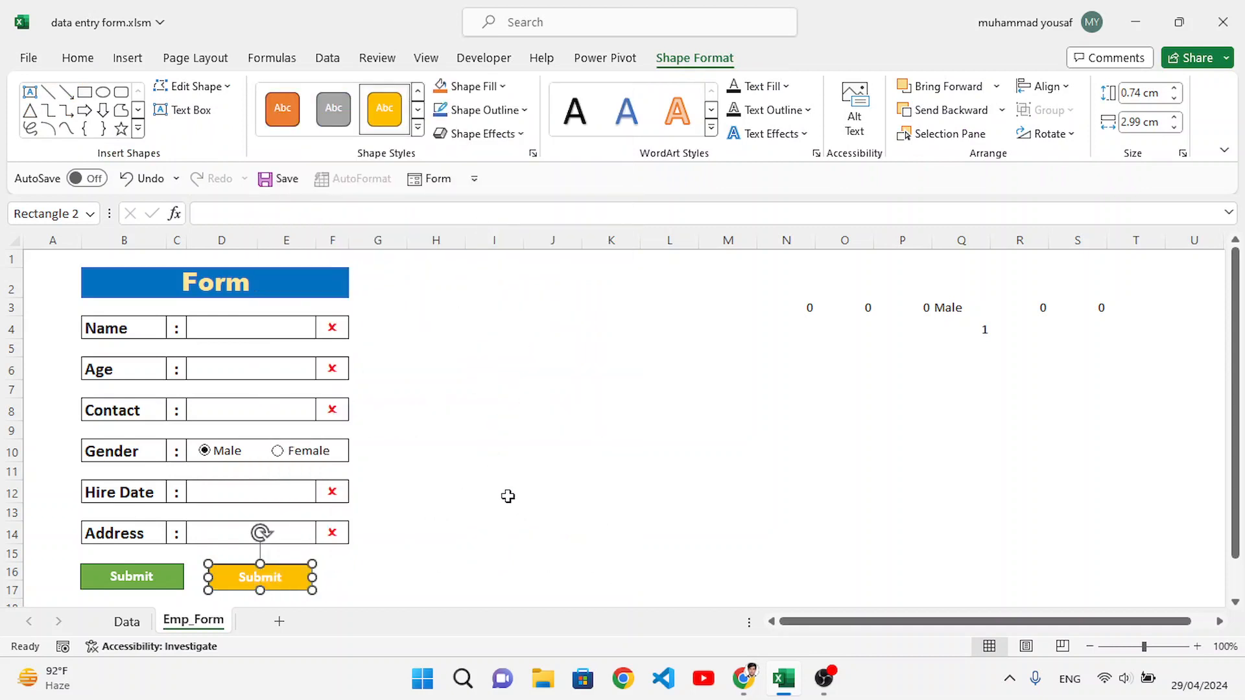
pyautogui.click(78, 59)
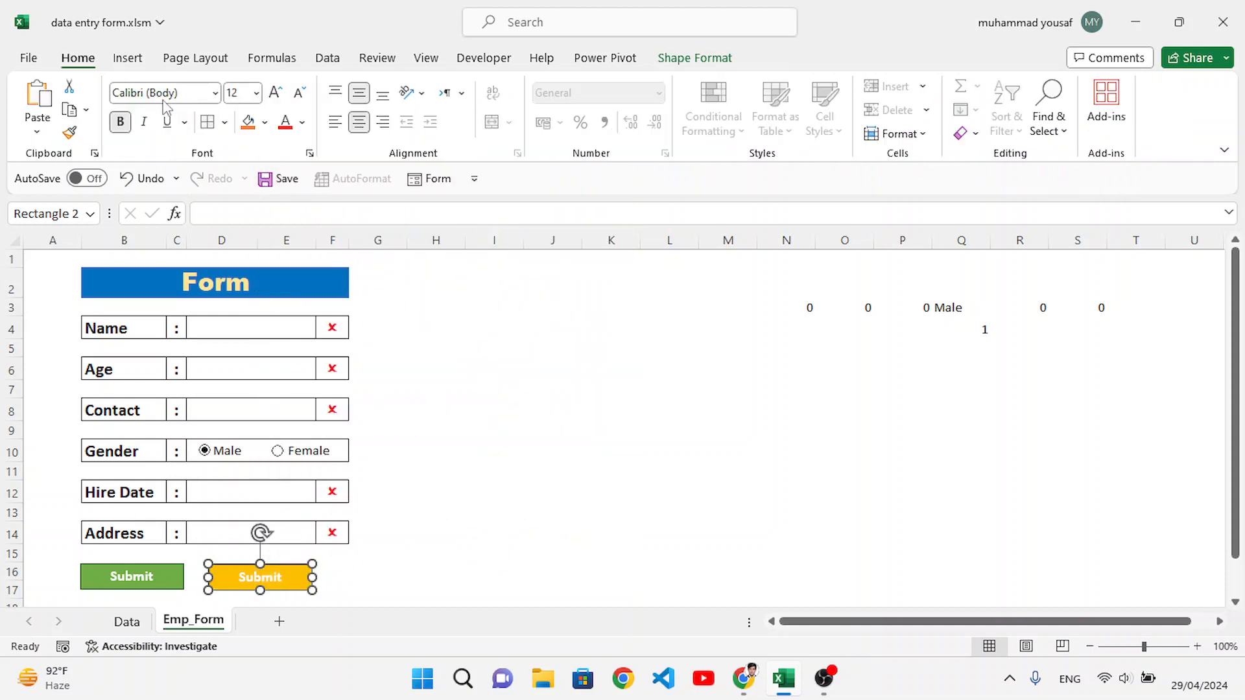
pyautogui.click(302, 123)
pyautogui.click(305, 198)
pyautogui.click(455, 551)
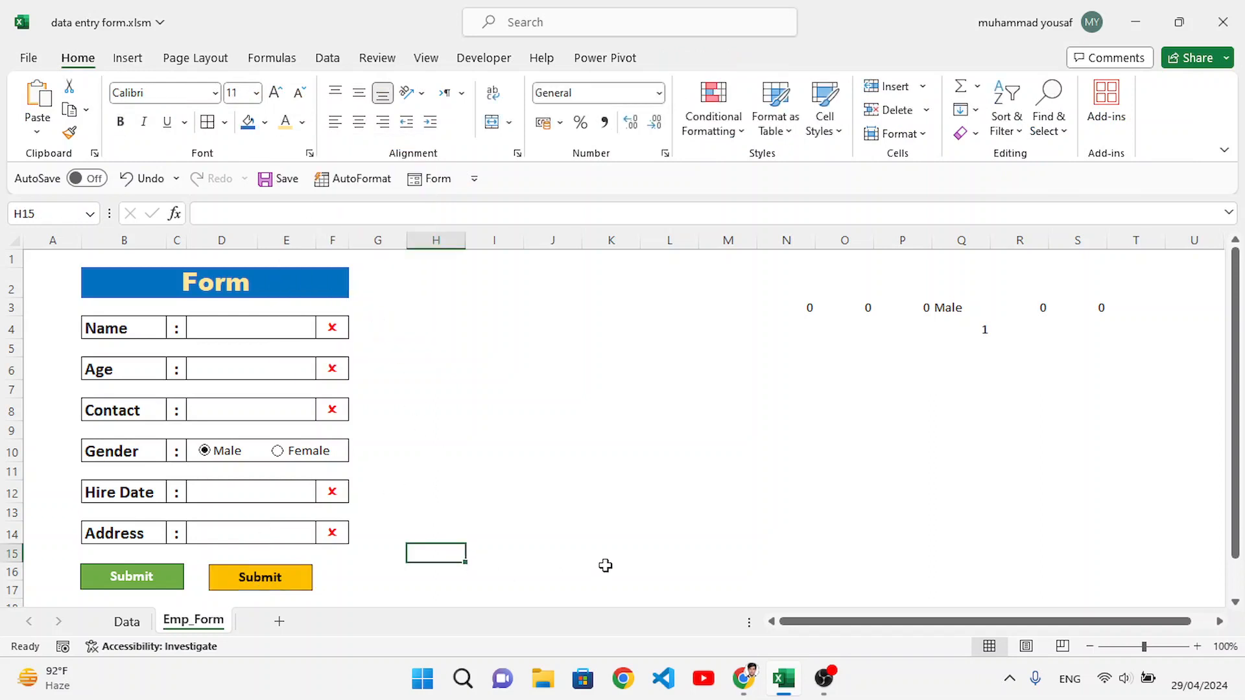
# Step: Change the gold rectangle's label to Clear
pyautogui.doubleClick(282, 578)
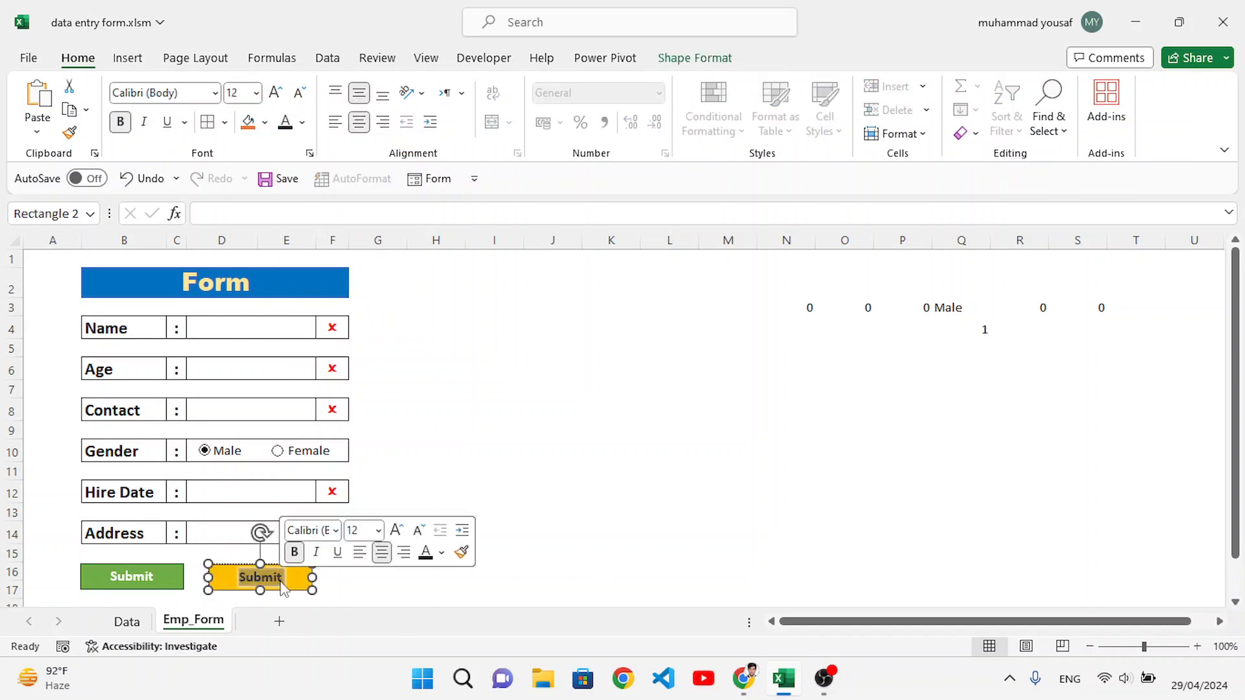
pyautogui.write('Clear')
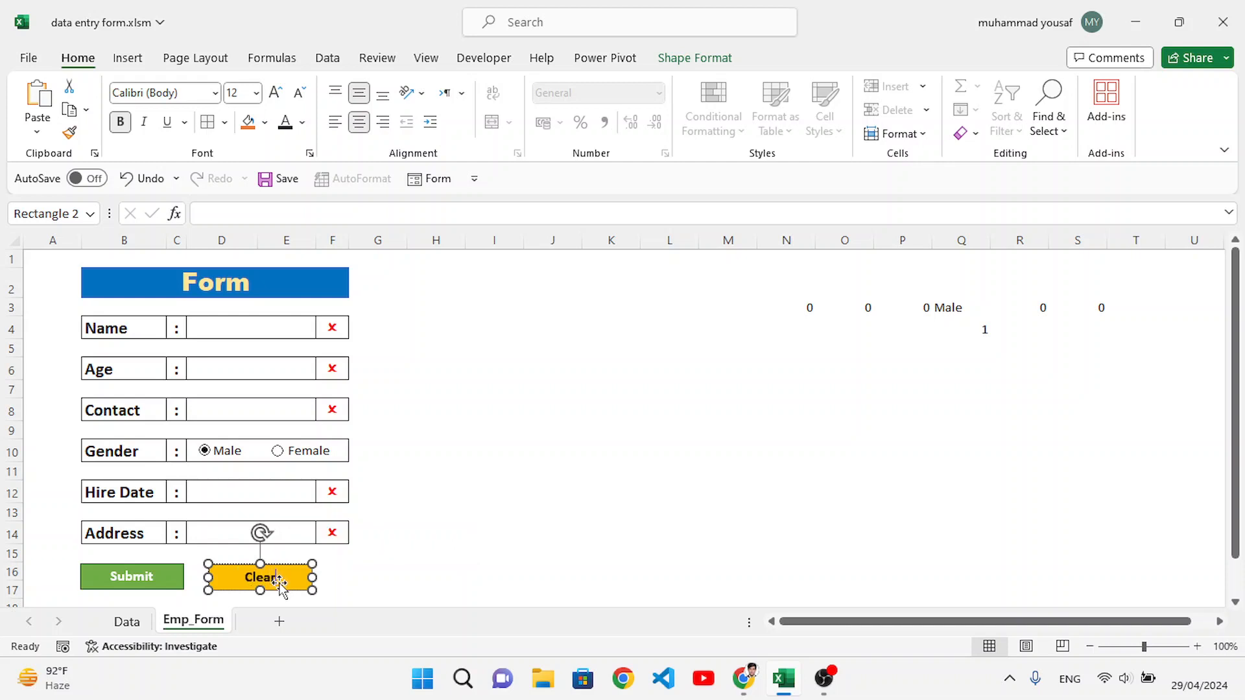
pyautogui.click(418, 590)
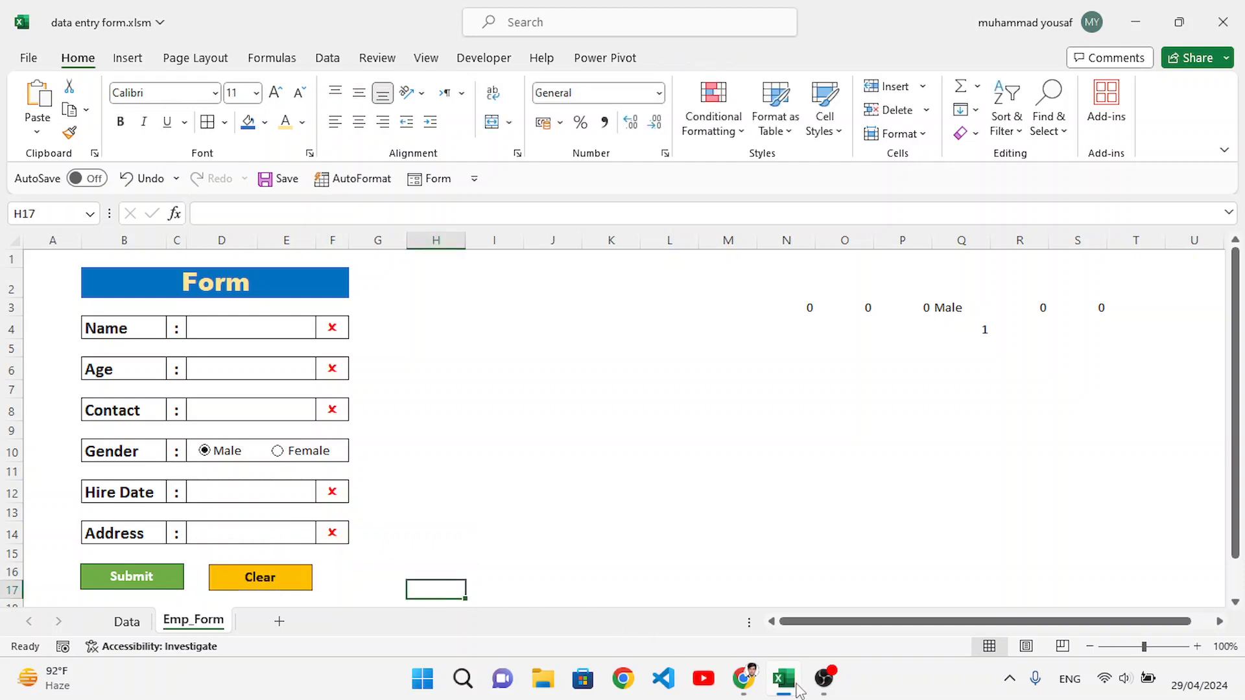
pyautogui.click(913, 695)
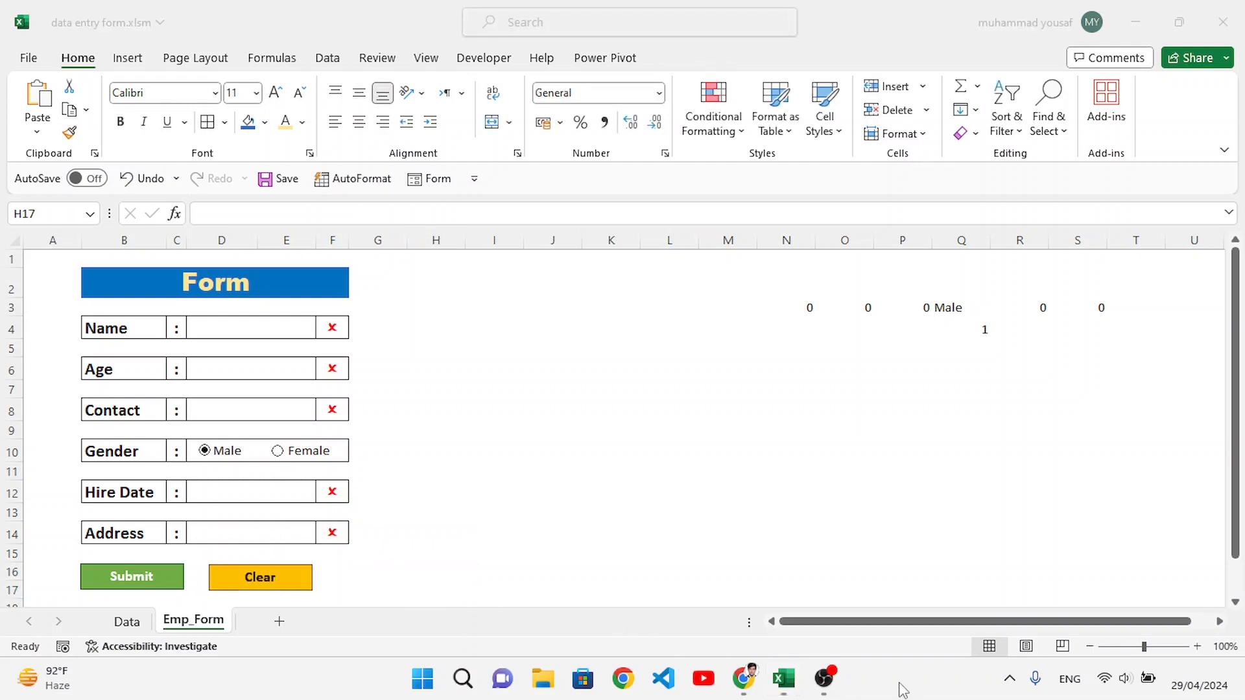
pyautogui.click(286, 629)
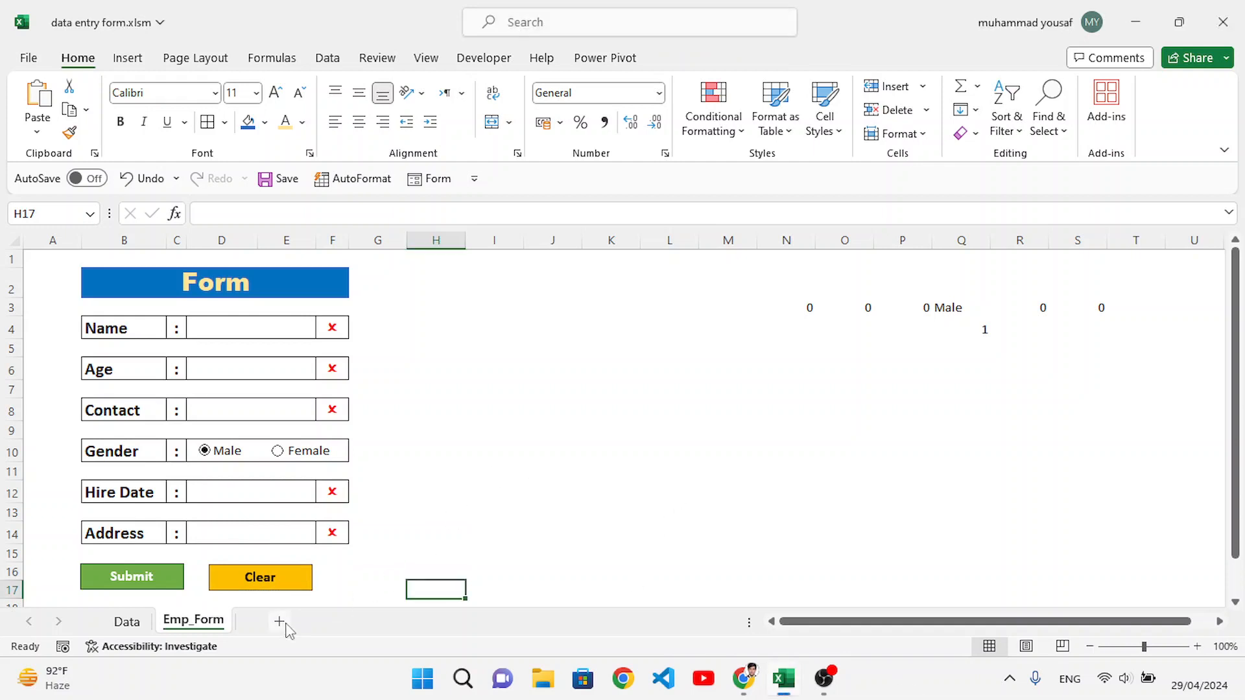
# Step: Add a new worksheet after Emp_Form and name it Emp_Database
pyautogui.click(279, 621)
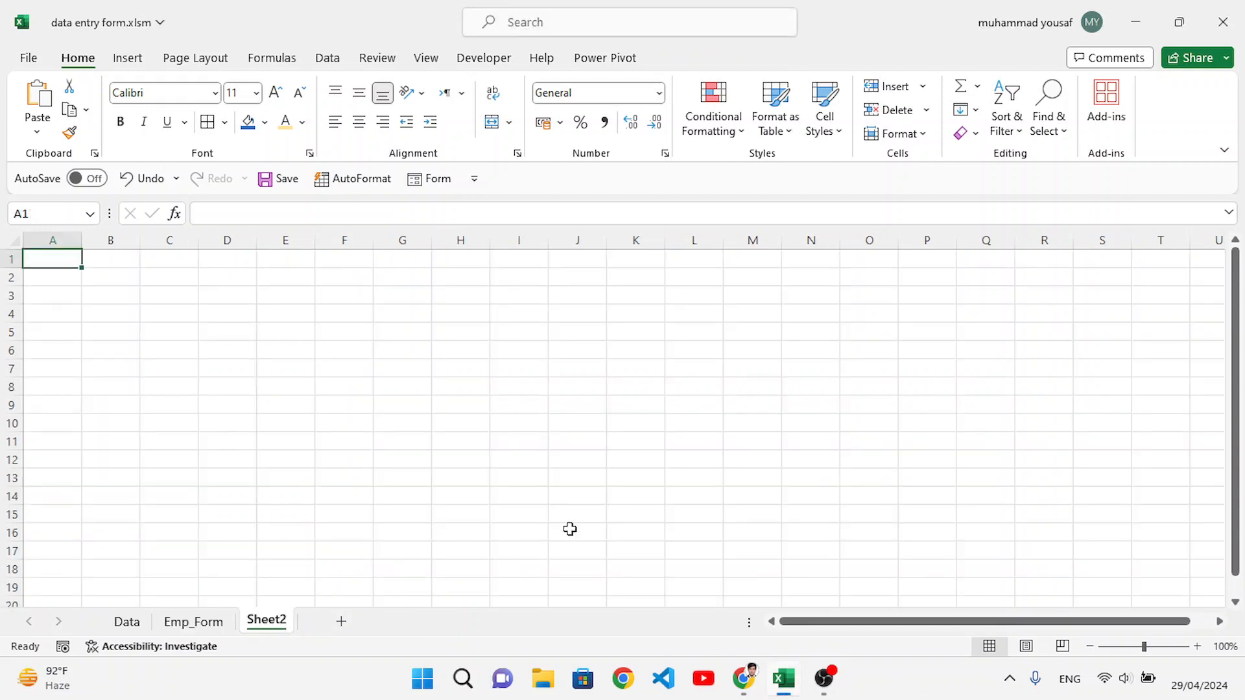
pyautogui.rightClick(280, 621)
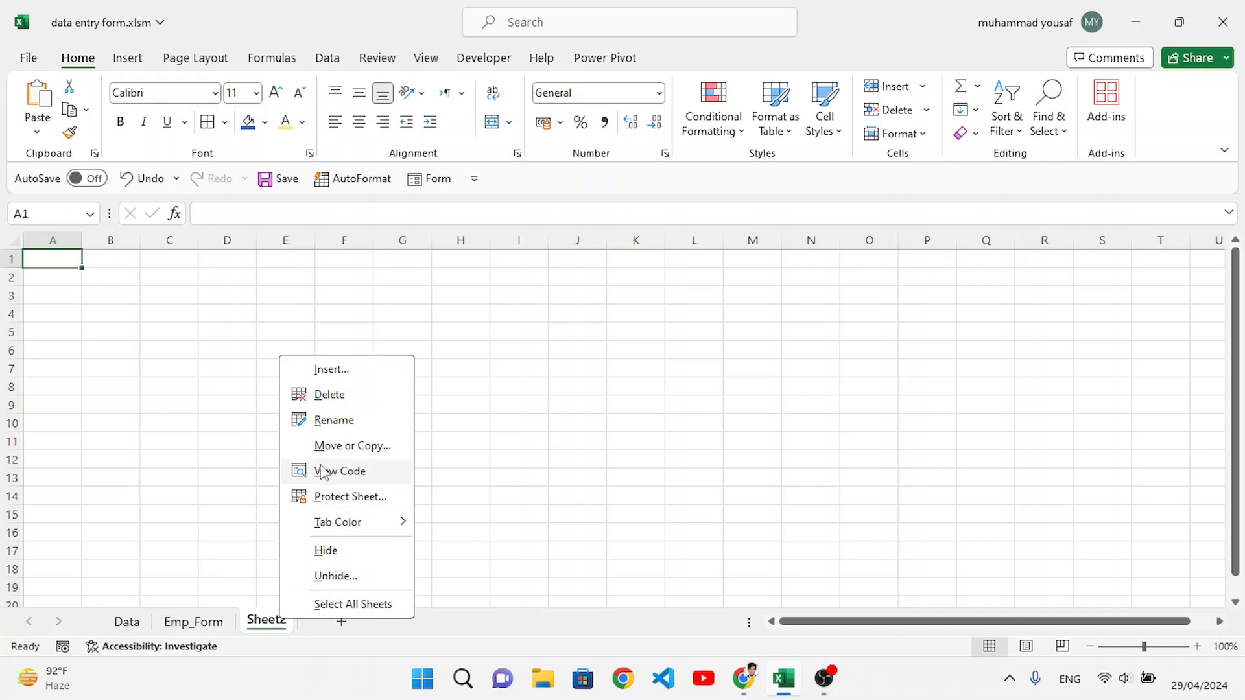
pyautogui.click(334, 419)
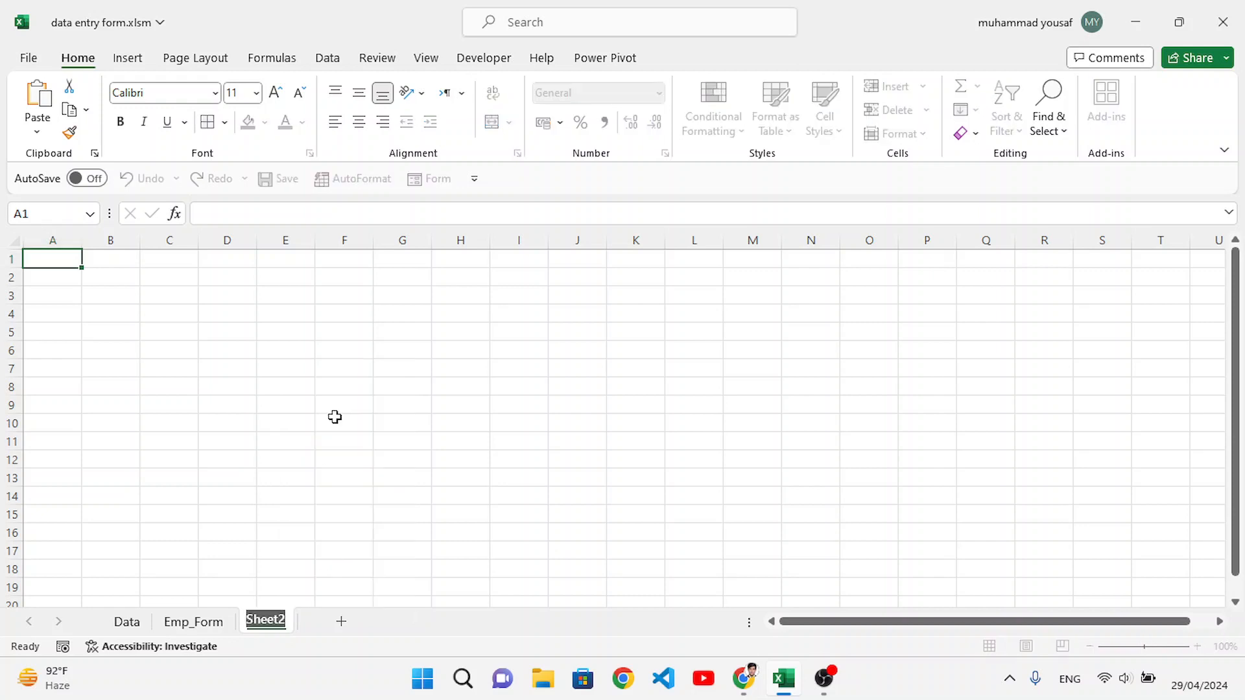
pyautogui.write('Emp')
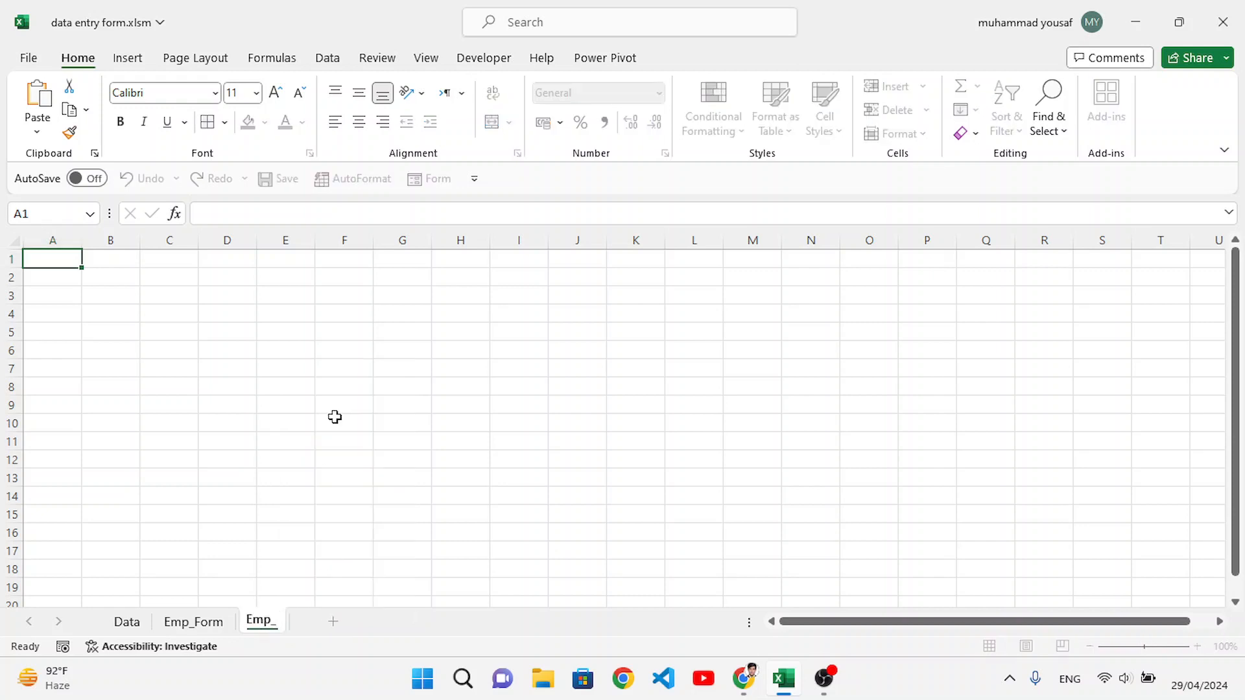
pyautogui.write('_Database')
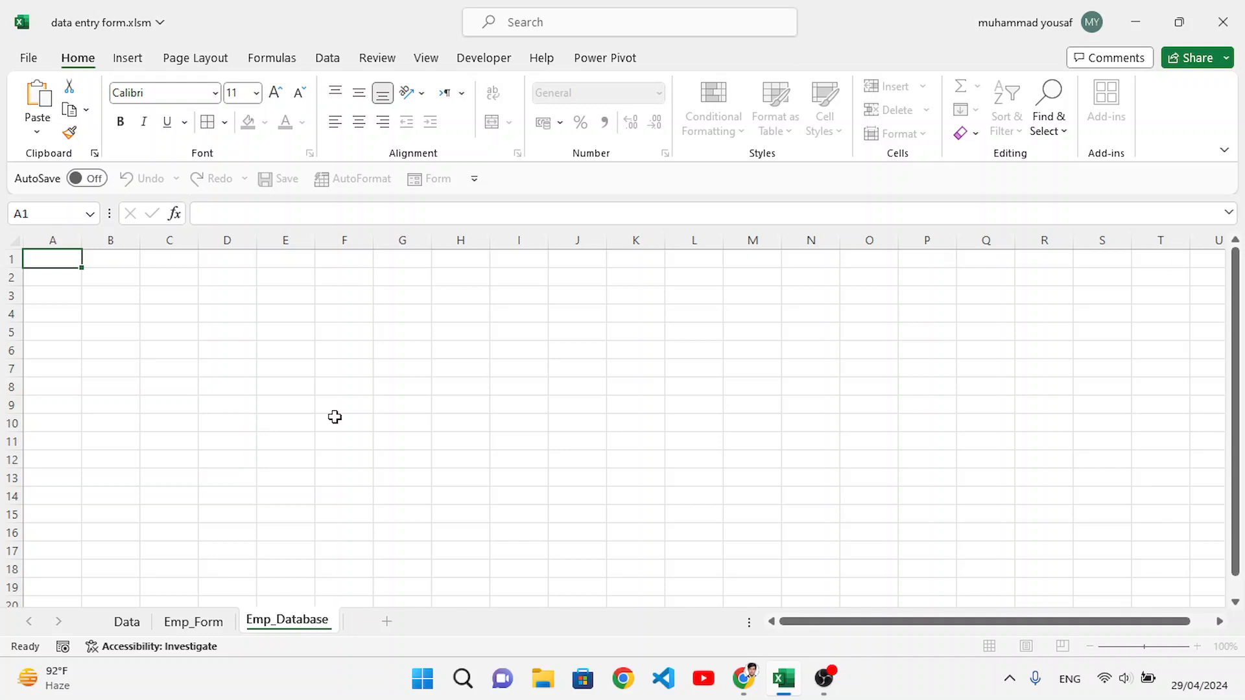
pyautogui.press('Return')
# Step: Copy the Employee Records title and column header rows from the Data sheet to cell F4 of Emp_Database
pyautogui.click(125, 623)
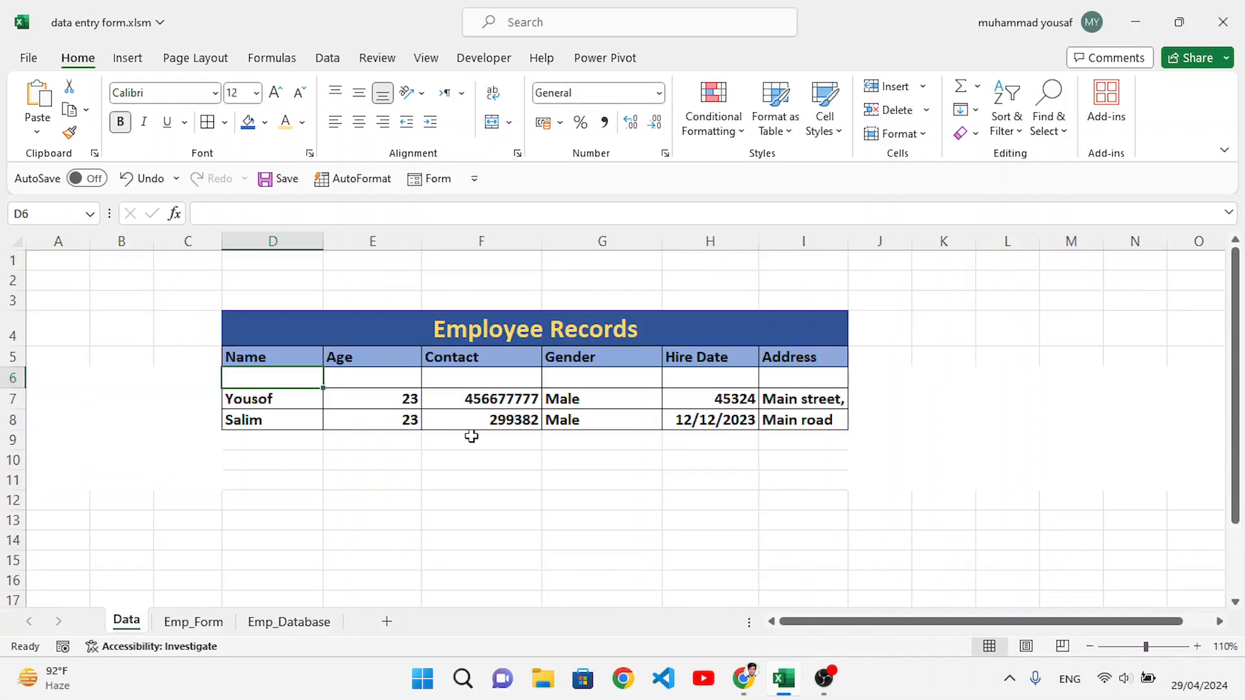
pyautogui.moveTo(284, 322); pyautogui.dragTo(771, 349)
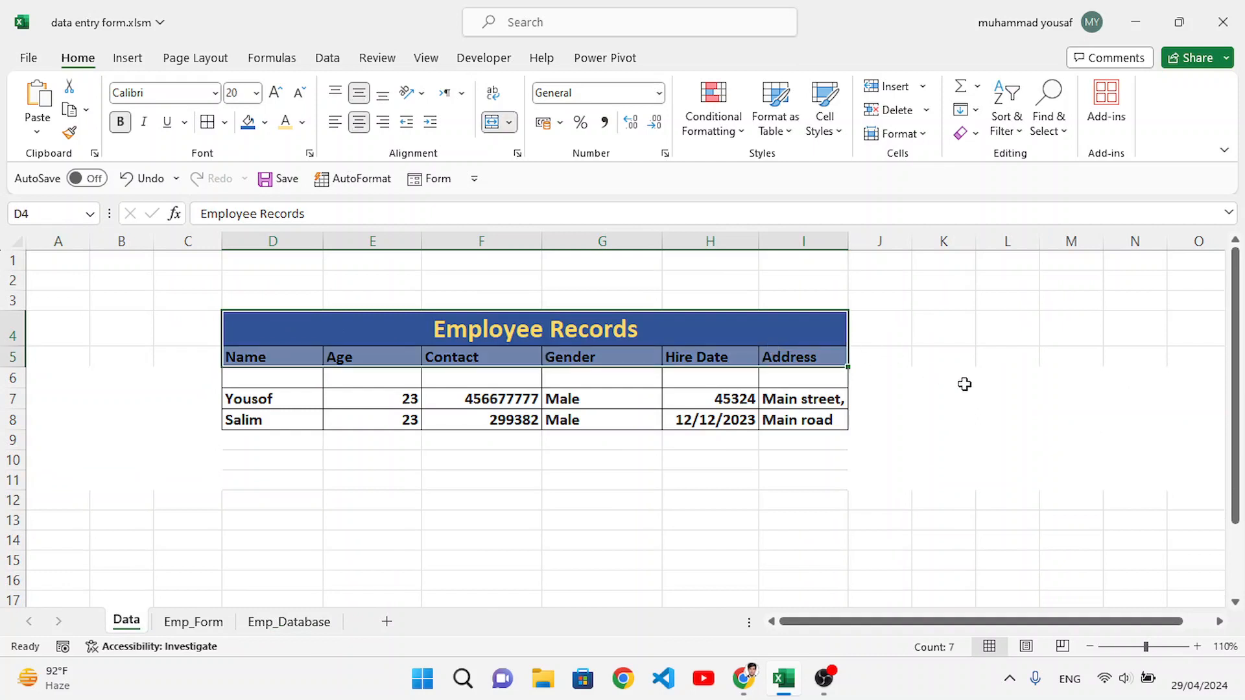
pyautogui.hotkey('ctrl', 'c')
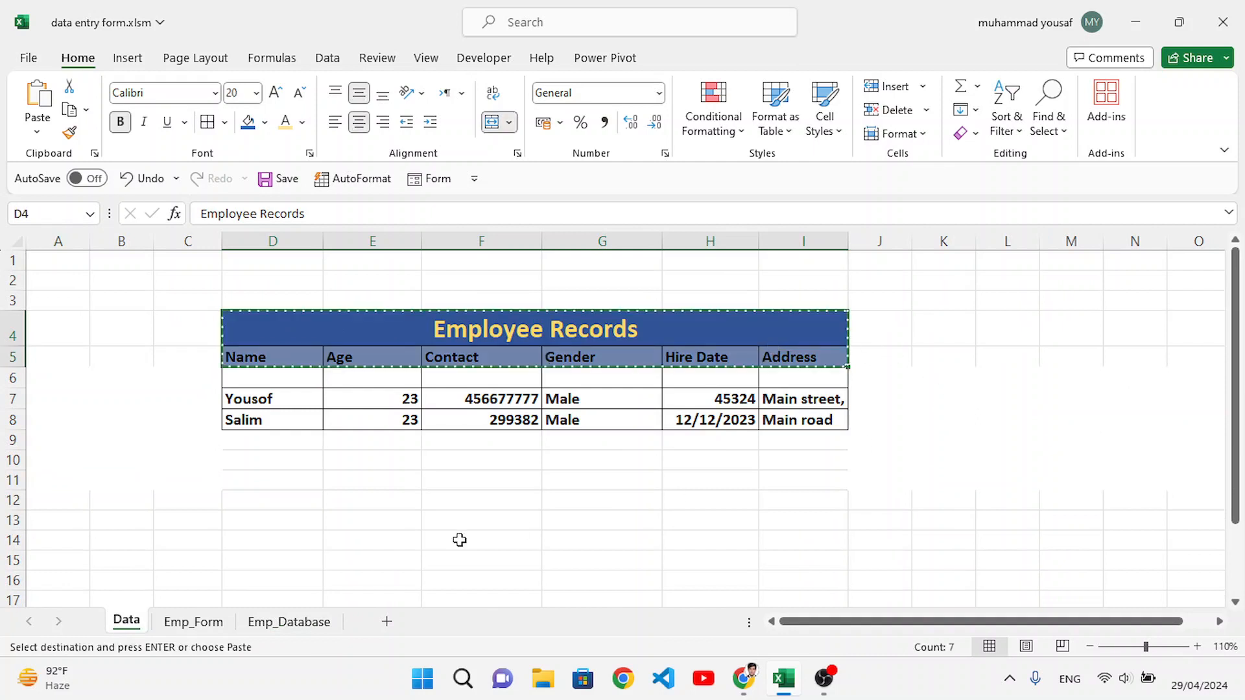
pyautogui.click(288, 623)
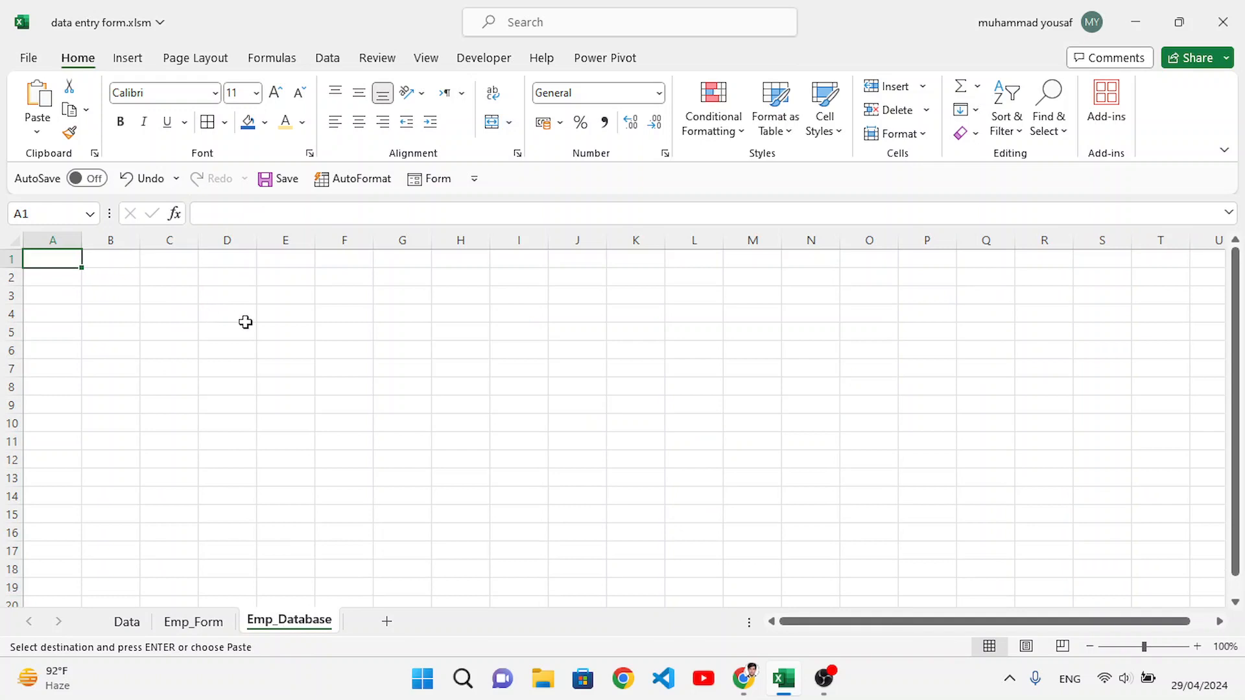
pyautogui.click(329, 316)
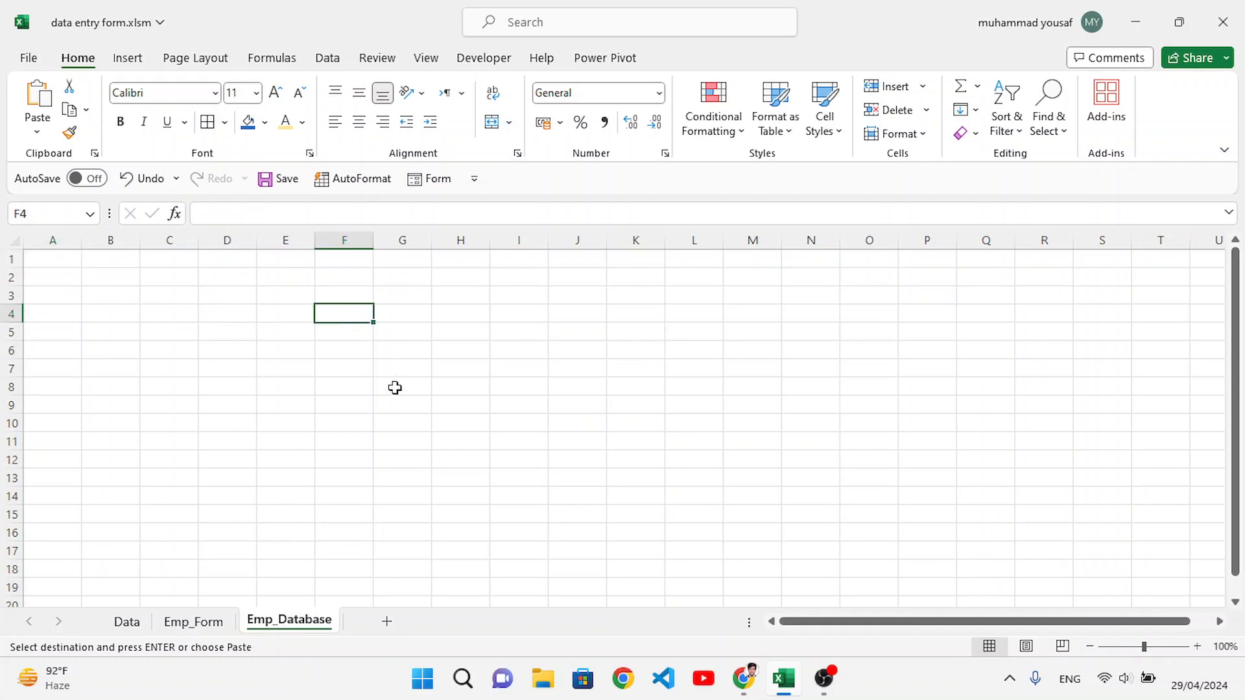
pyautogui.hotkey('ctrl', 'v')
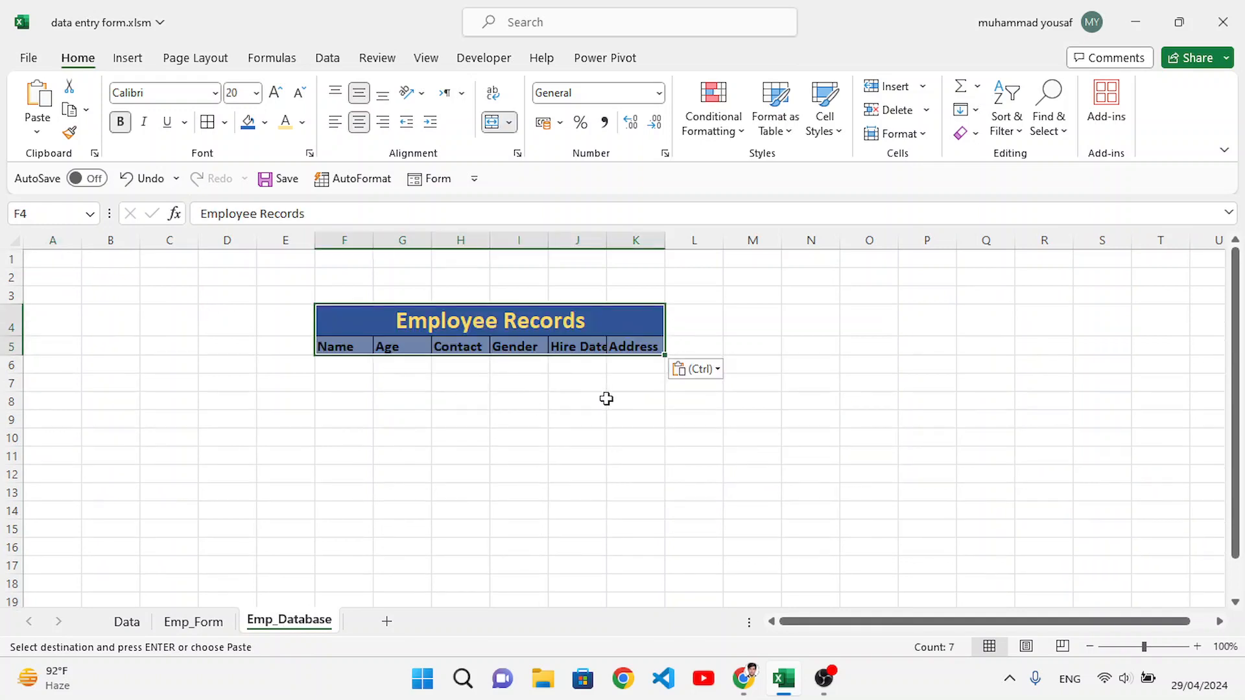
# Step: Widen the Name, Contact, Hire Date and Address columns of the Employee Records table on Emp_Database
pyautogui.click(605, 399)
pyautogui.moveTo(377, 247); pyautogui.dragTo(389, 246)
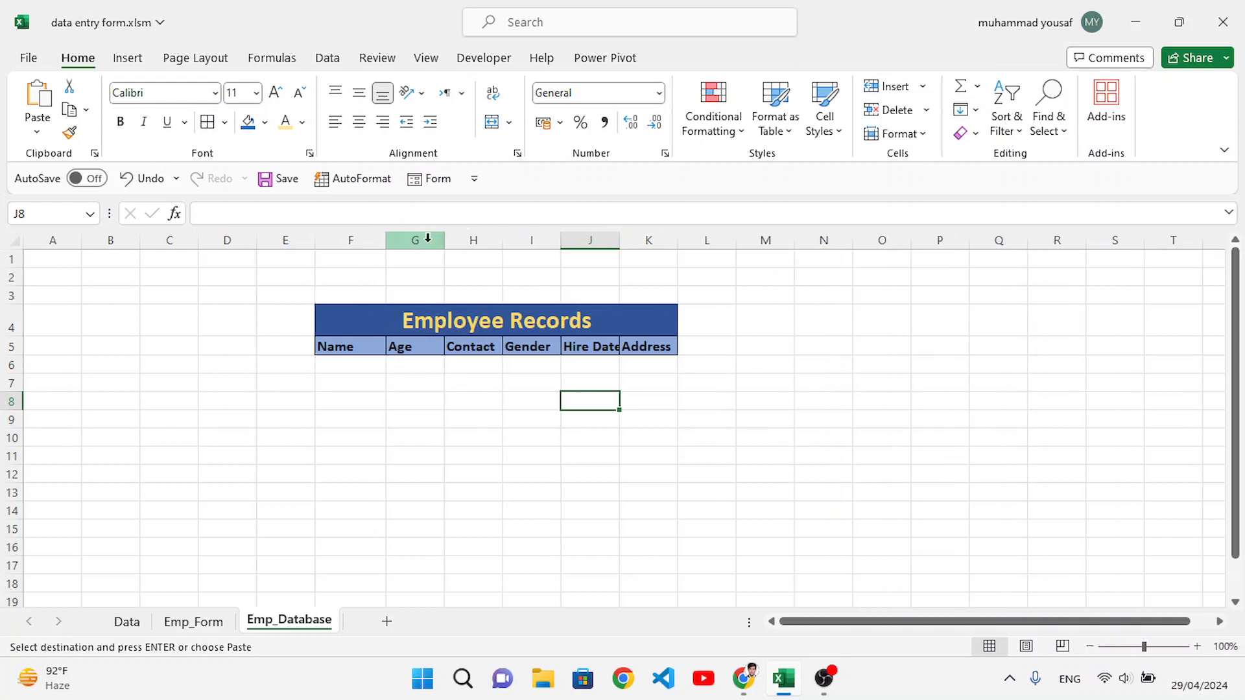
pyautogui.moveTo(500, 240); pyautogui.dragTo(520, 244)
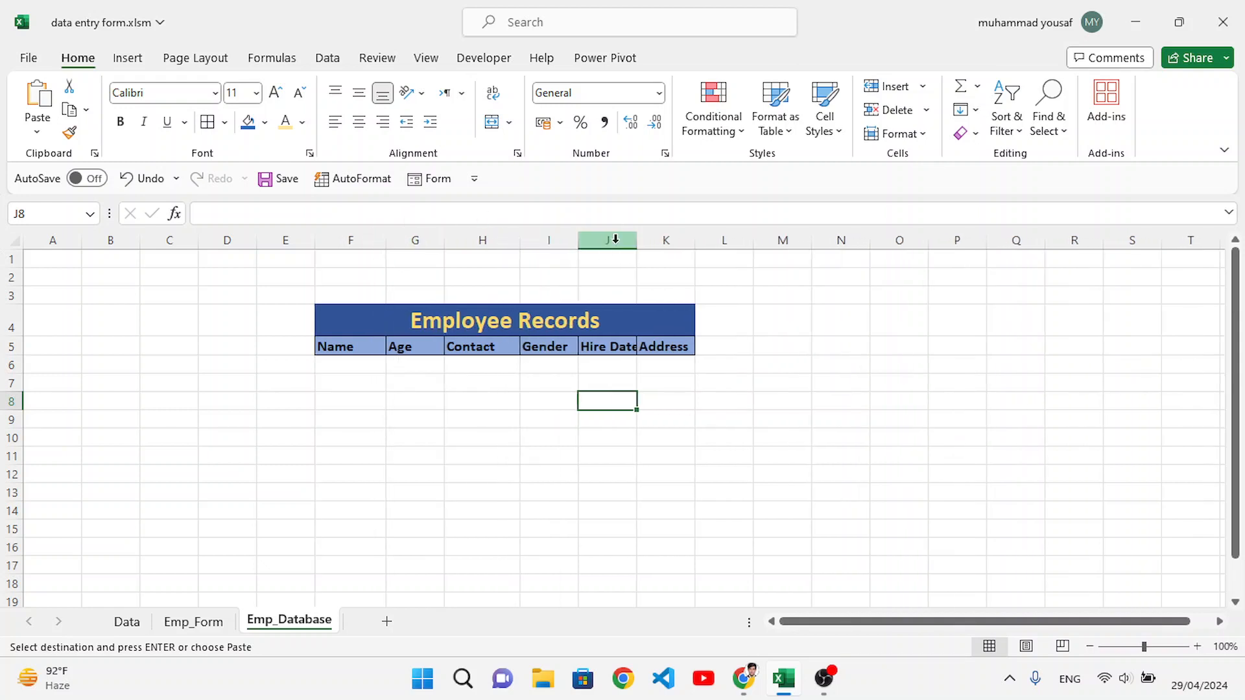
pyautogui.moveTo(636, 240); pyautogui.dragTo(775, 244)
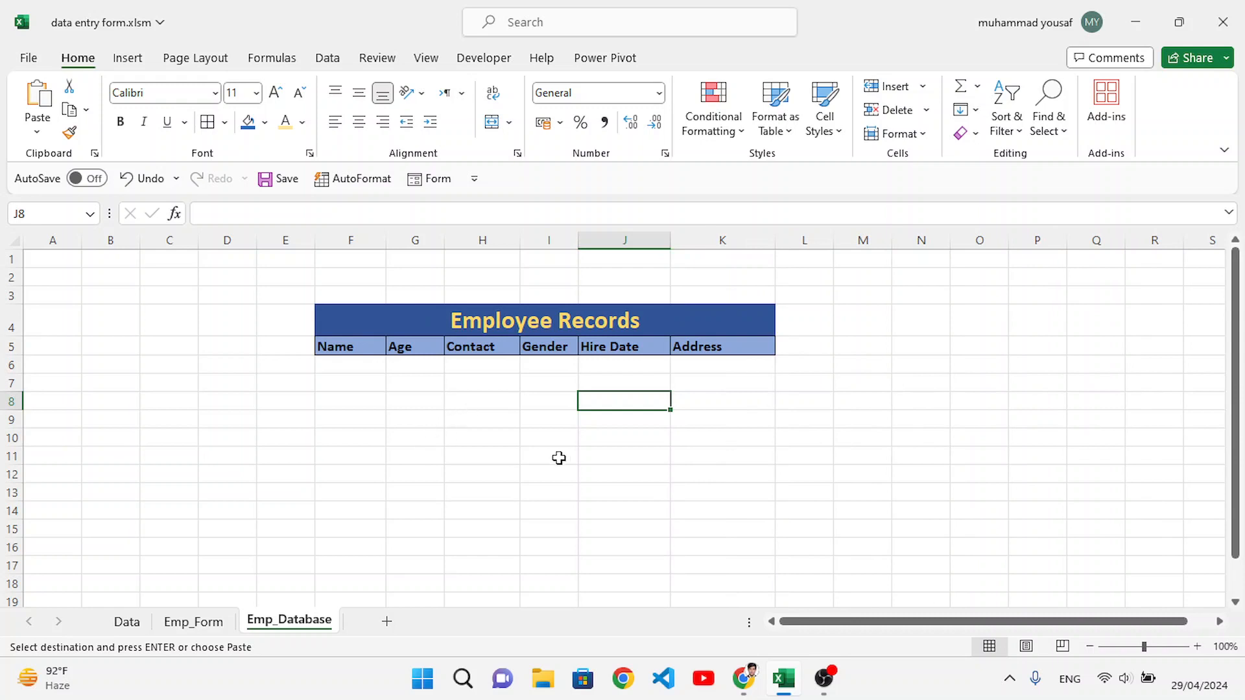
# Step: Return to the Emp_Form sheet and hide the Data sheet
pyautogui.click(194, 621)
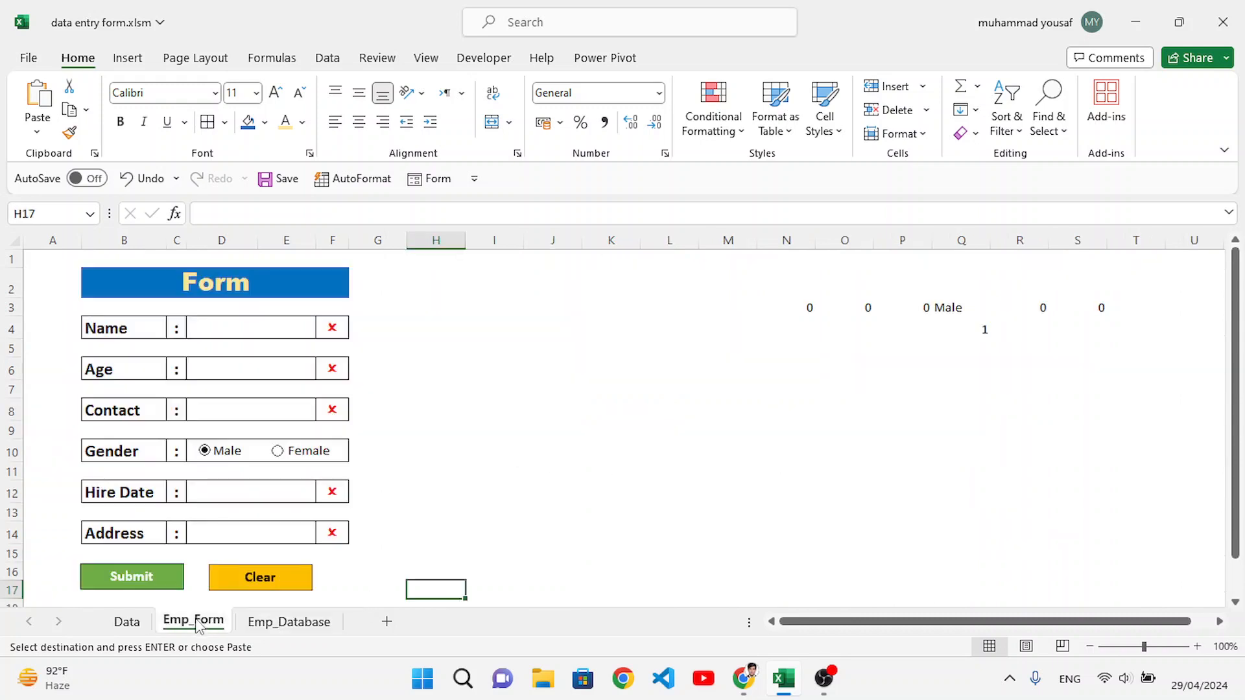
pyautogui.rightClick(133, 622)
pyautogui.click(177, 551)
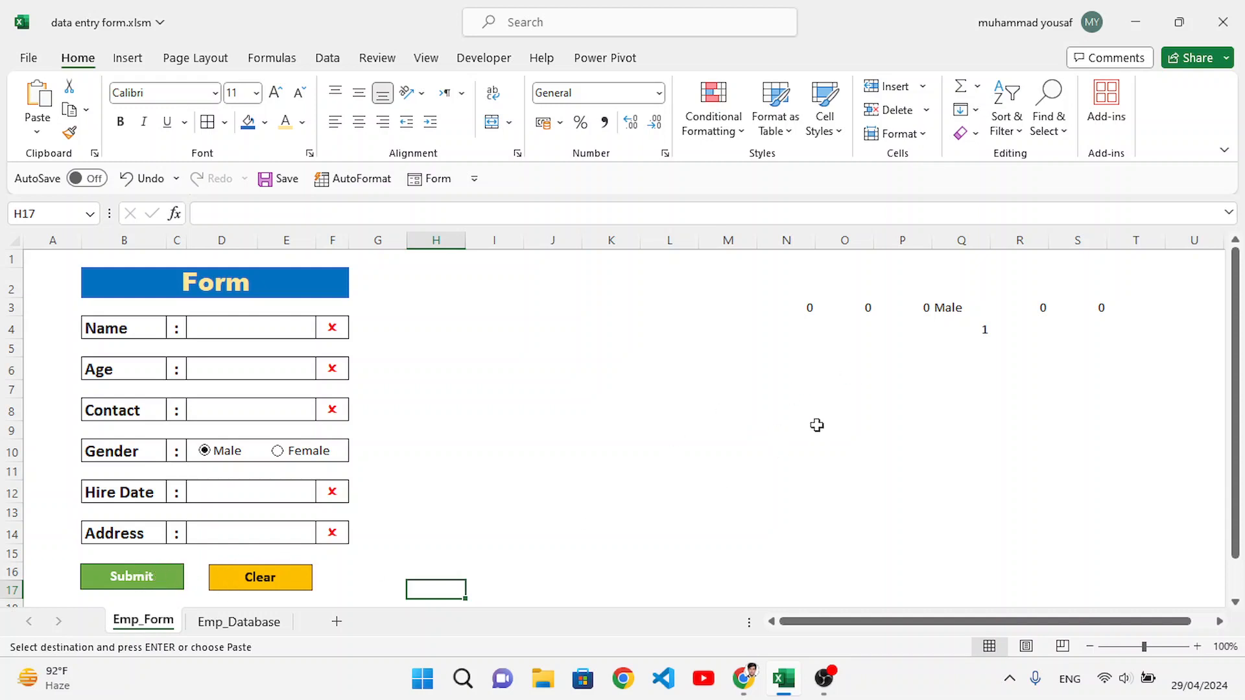
# Step: Start recording a macro named emp from the Emp_Form sheet
pyautogui.click(240, 626)
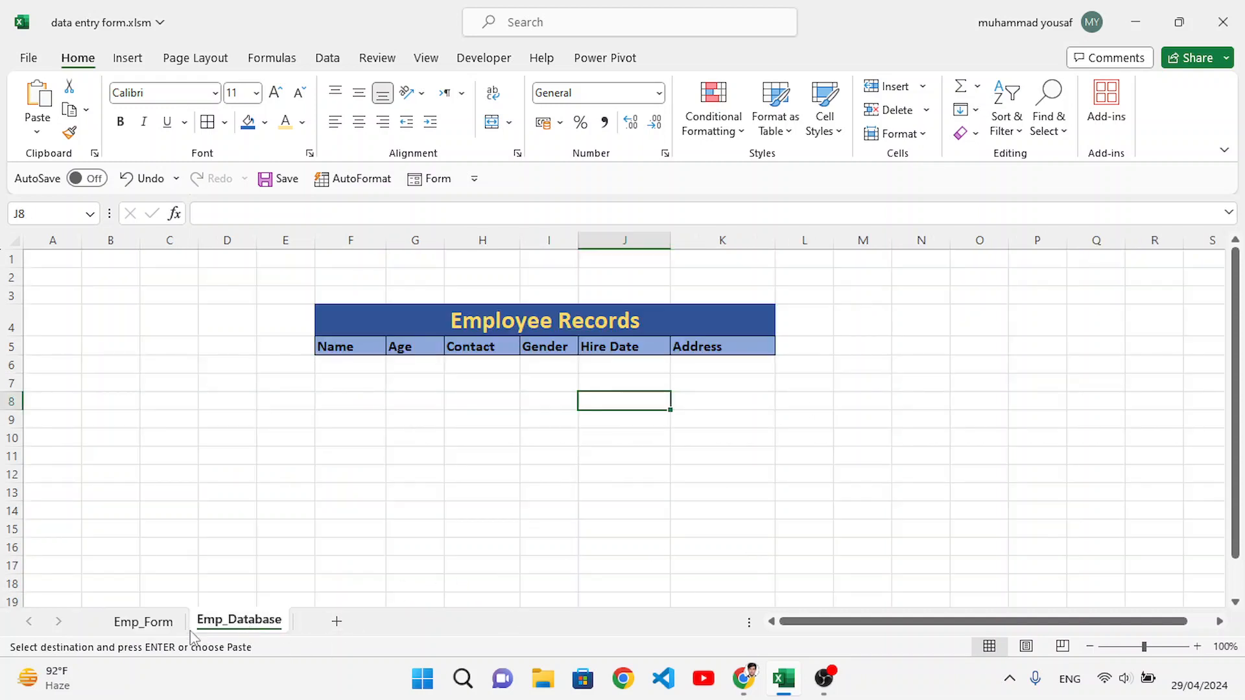
pyautogui.click(141, 624)
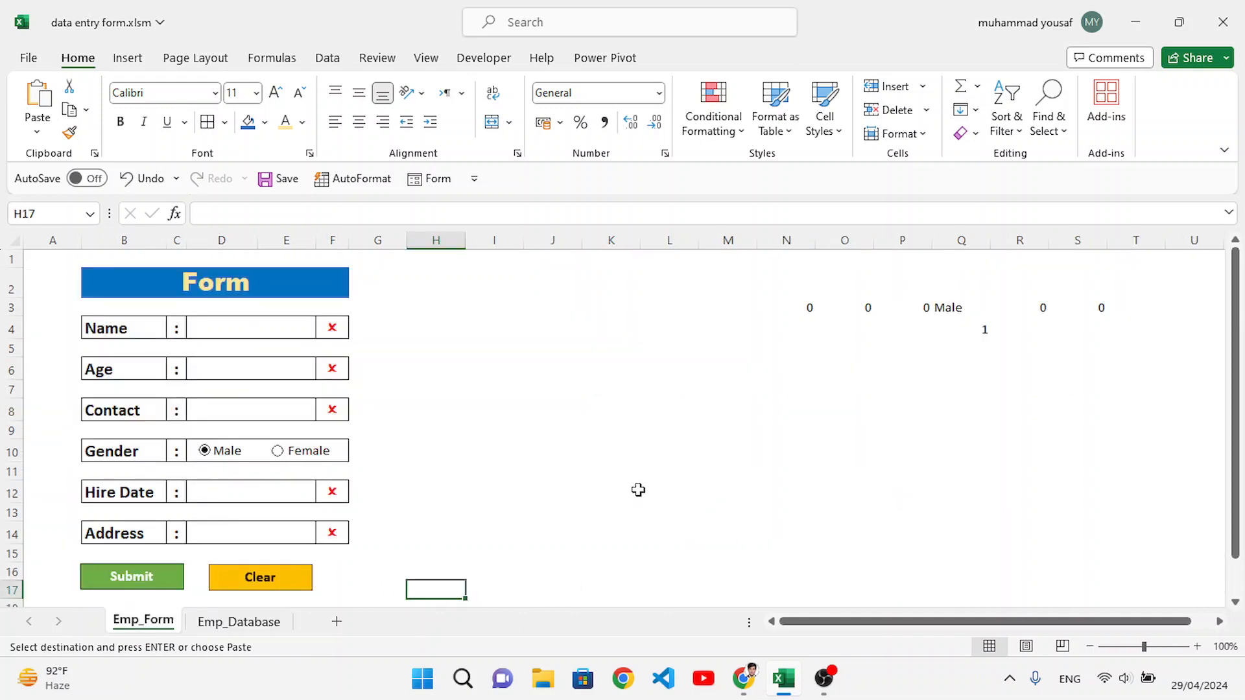
pyautogui.click(485, 57)
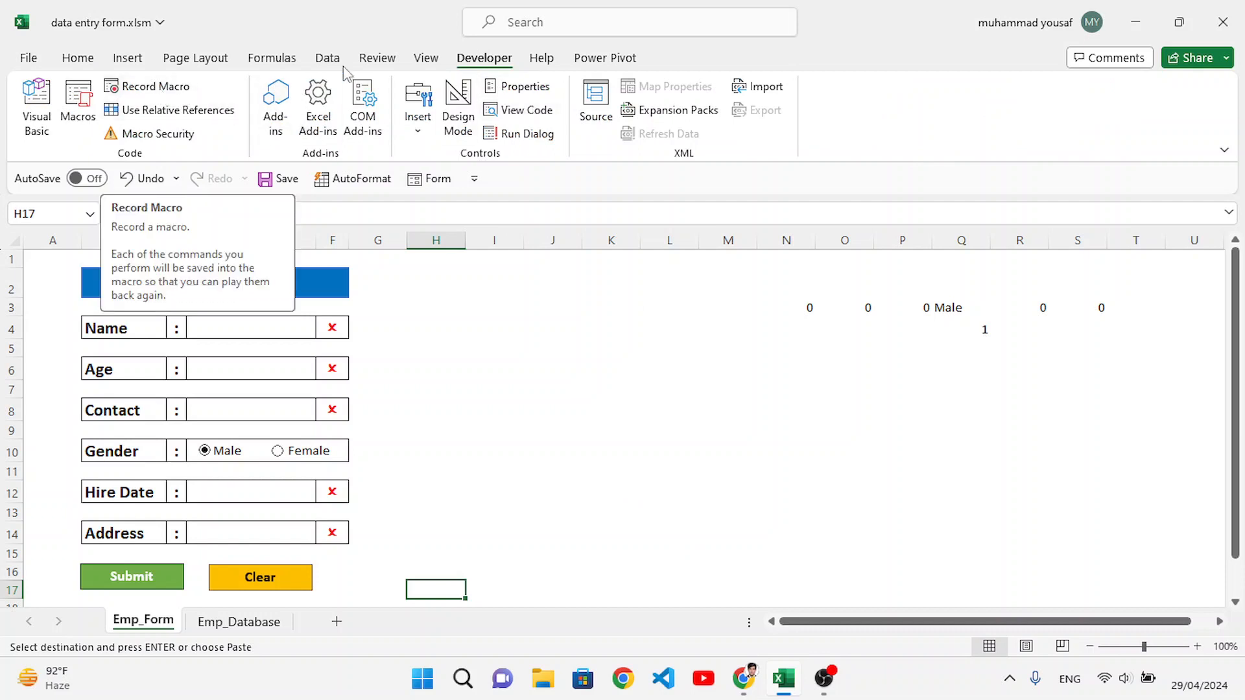
pyautogui.click(426, 58)
pyautogui.click(1105, 126)
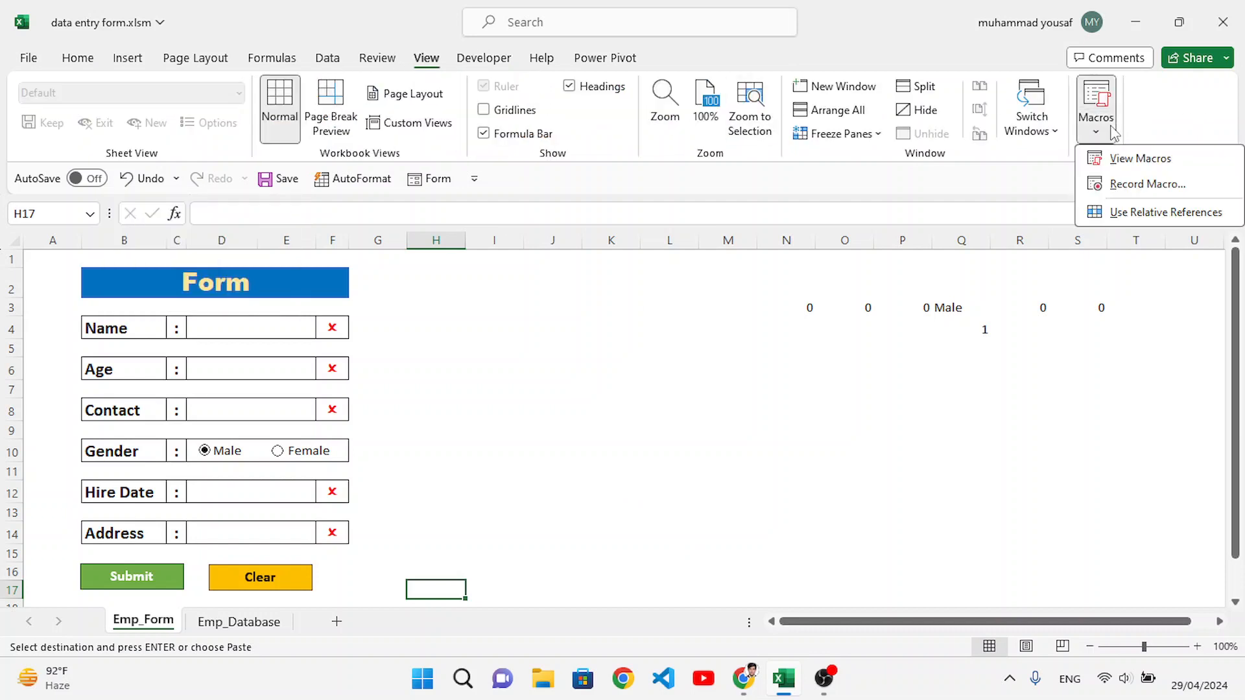
pyautogui.click(1147, 185)
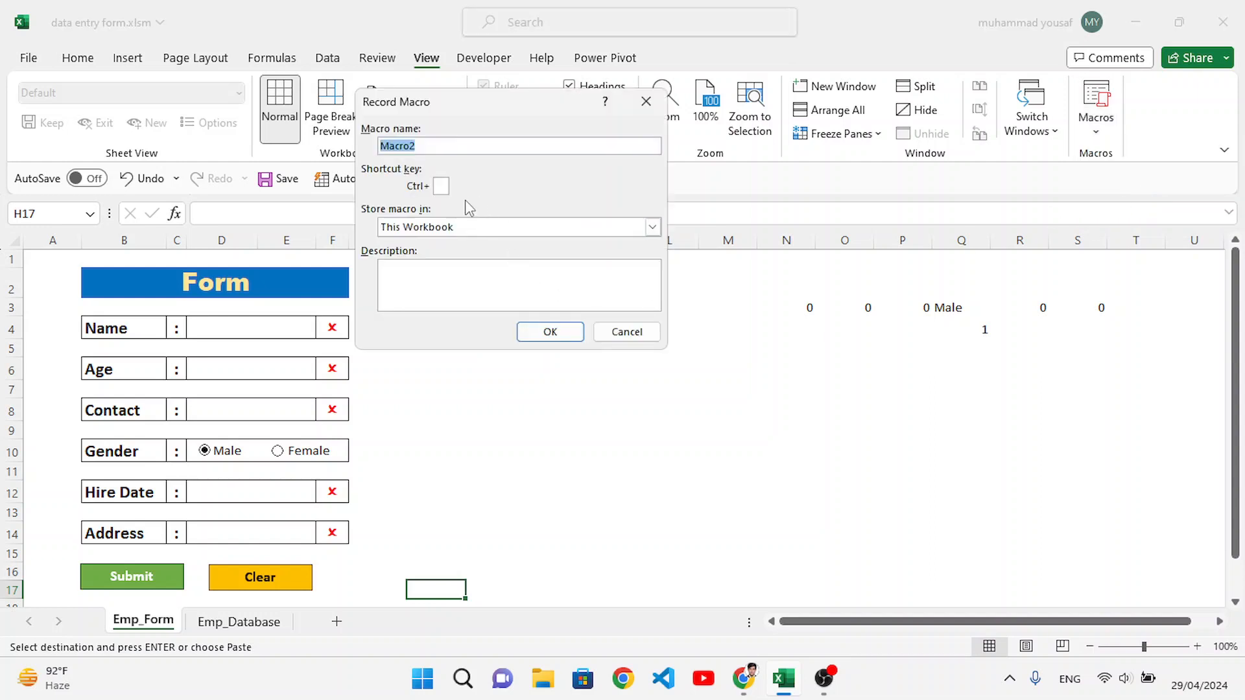
pyautogui.write('empdata')
pyautogui.click(565, 333)
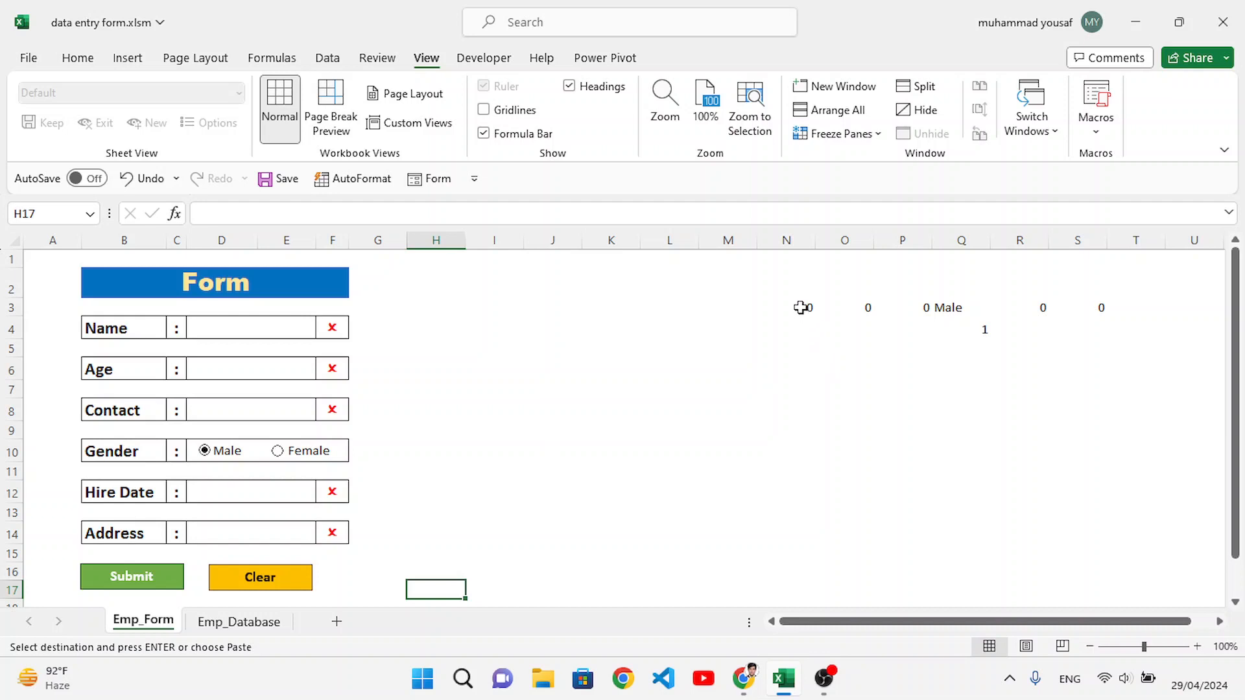
# Step: Copy helper cells N3:S3 from Emp_Form and paste them as values into F6:K6 on Emp_Database
pyautogui.moveTo(801, 307); pyautogui.dragTo(1071, 296)
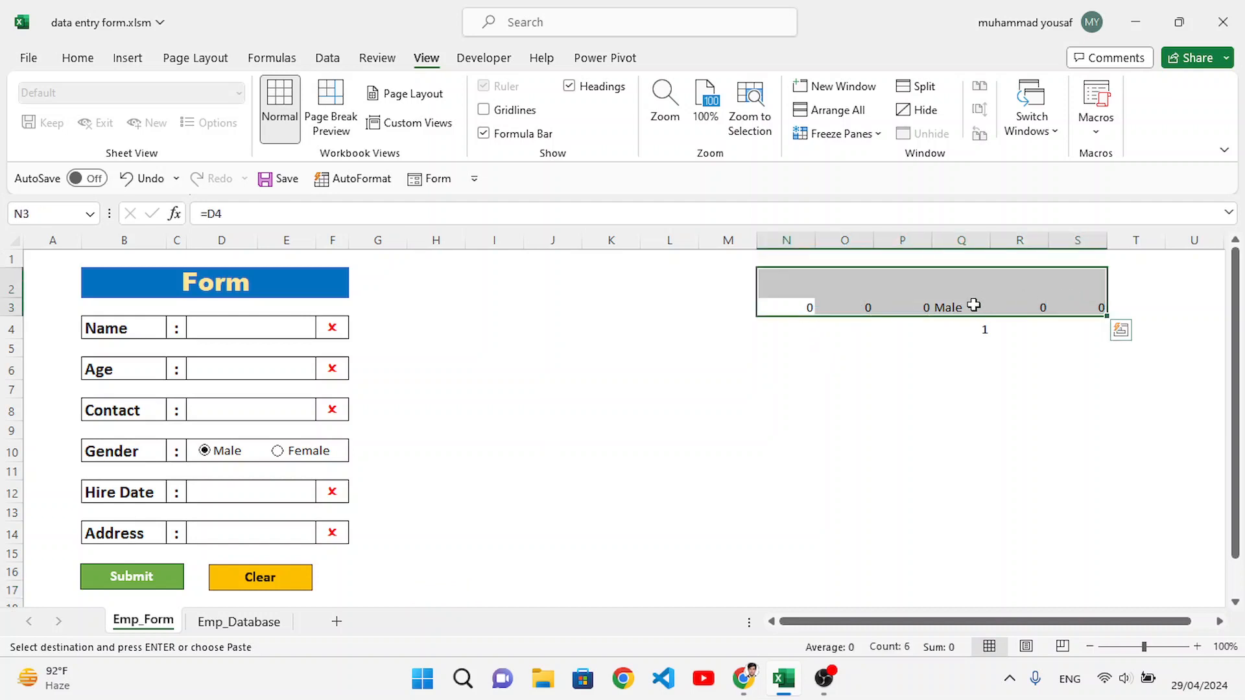
pyautogui.moveTo(792, 309); pyautogui.dragTo(1050, 310)
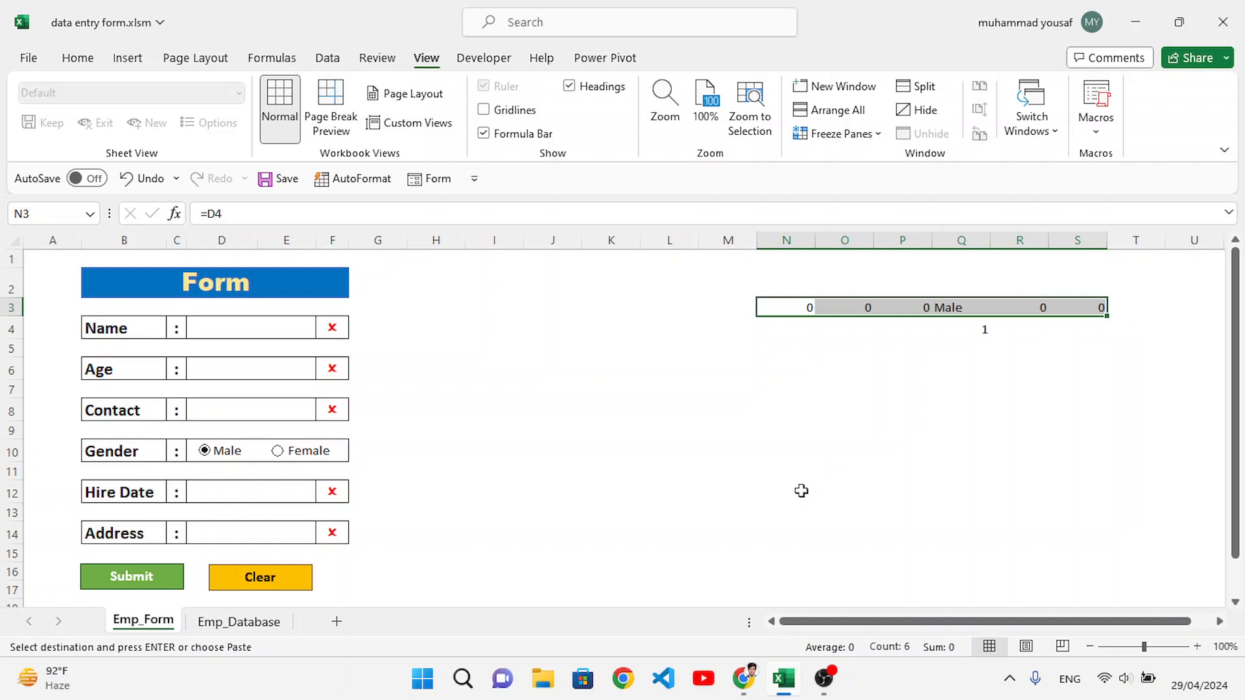
pyautogui.hotkey('ctrl', 'c')
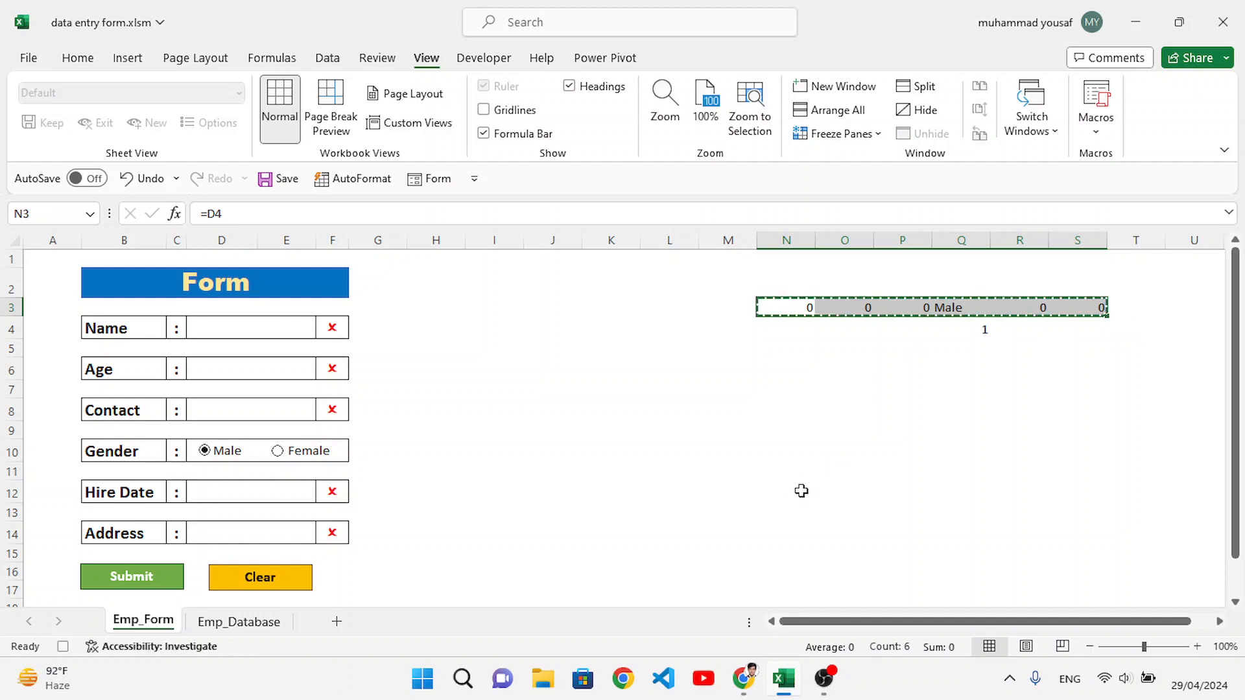
pyautogui.click(238, 622)
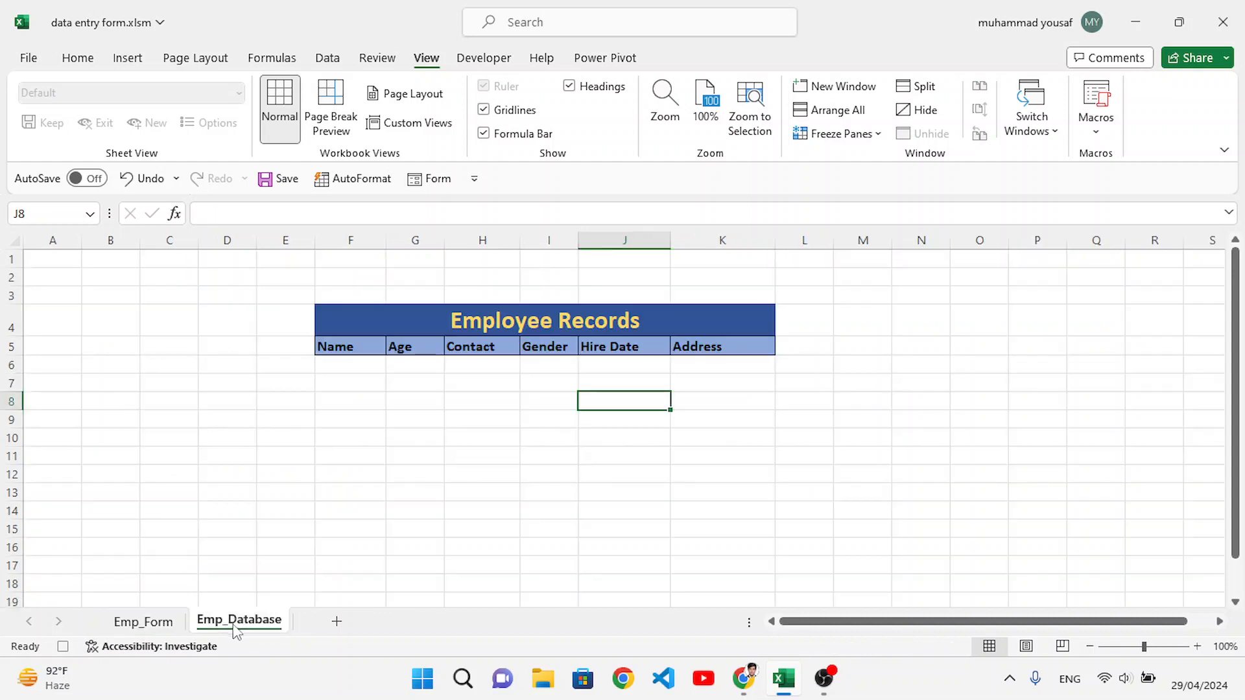
pyautogui.click(356, 368)
pyautogui.moveTo(382, 367); pyautogui.dragTo(714, 356)
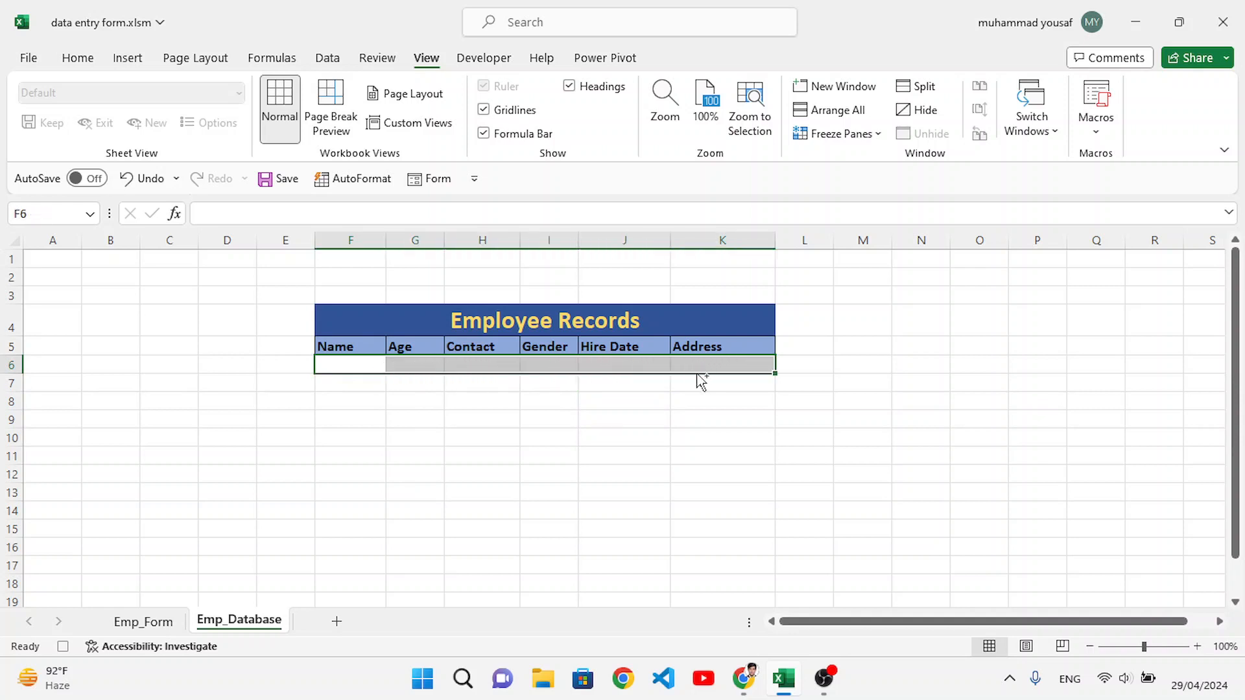
pyautogui.hotkey('ctrl', 'v')
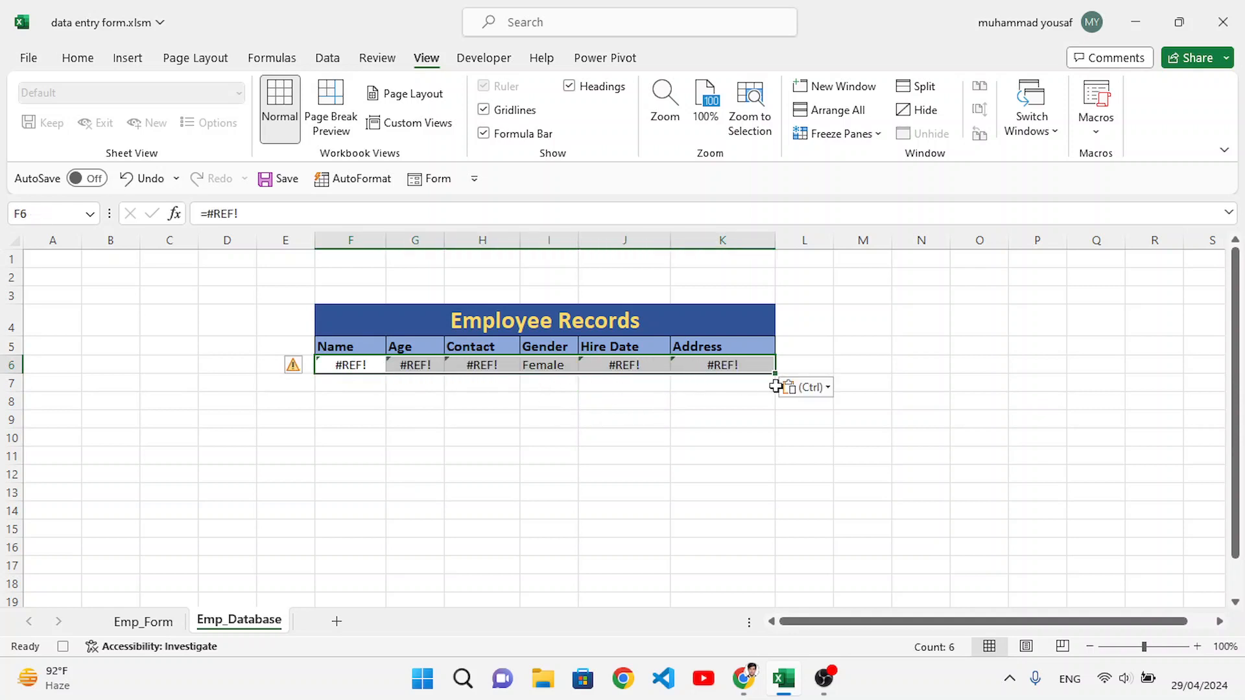
pyautogui.click(818, 401)
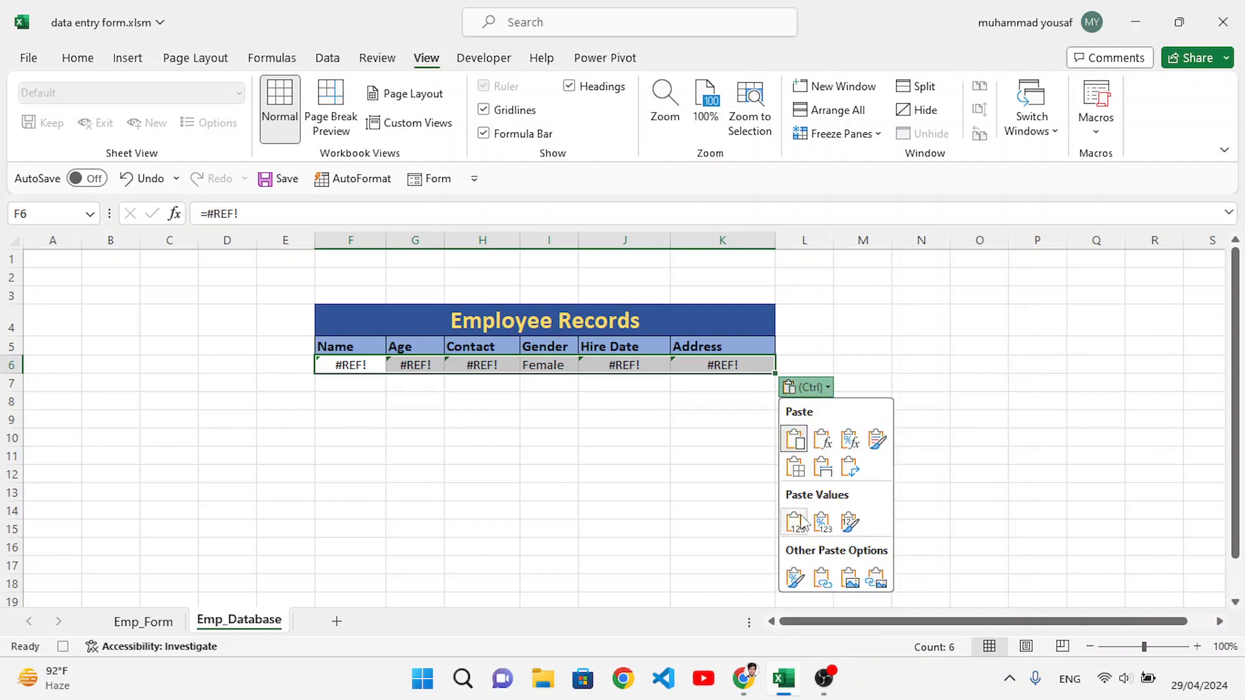
pyautogui.click(794, 505)
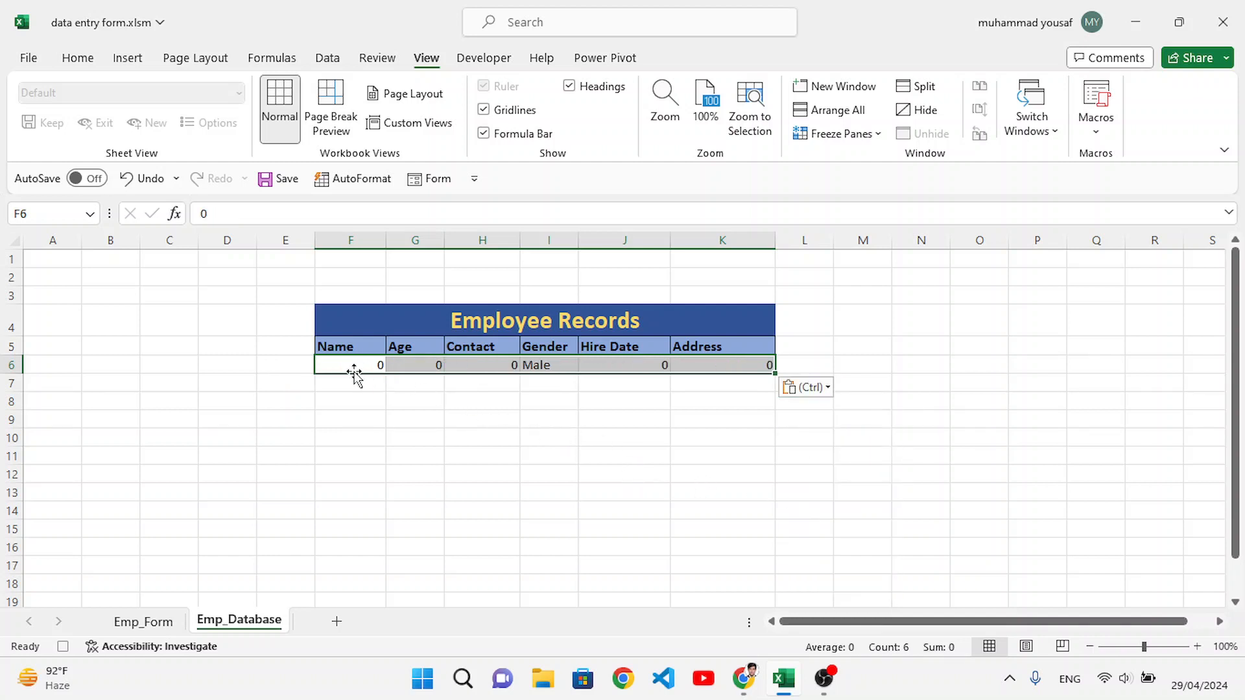
# Step: Insert a blank row above the pasted record on Emp_Database, and set that new row to No Fill
pyautogui.rightClick(9, 367)
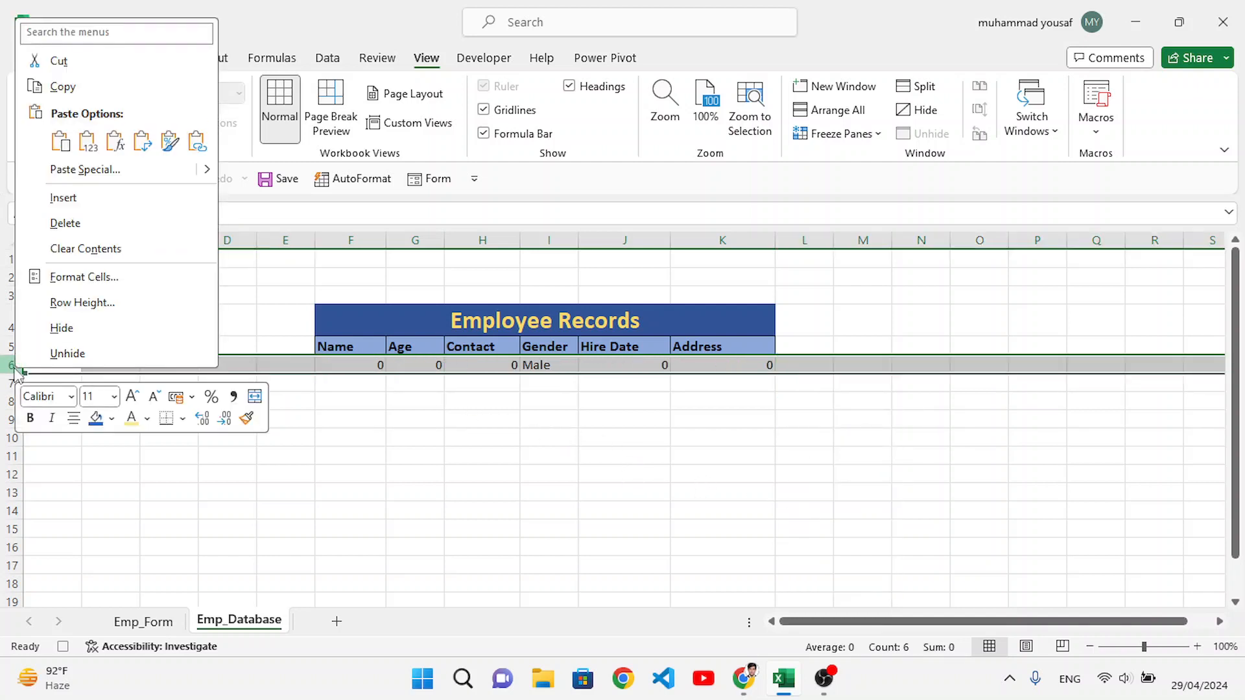
pyautogui.click(55, 198)
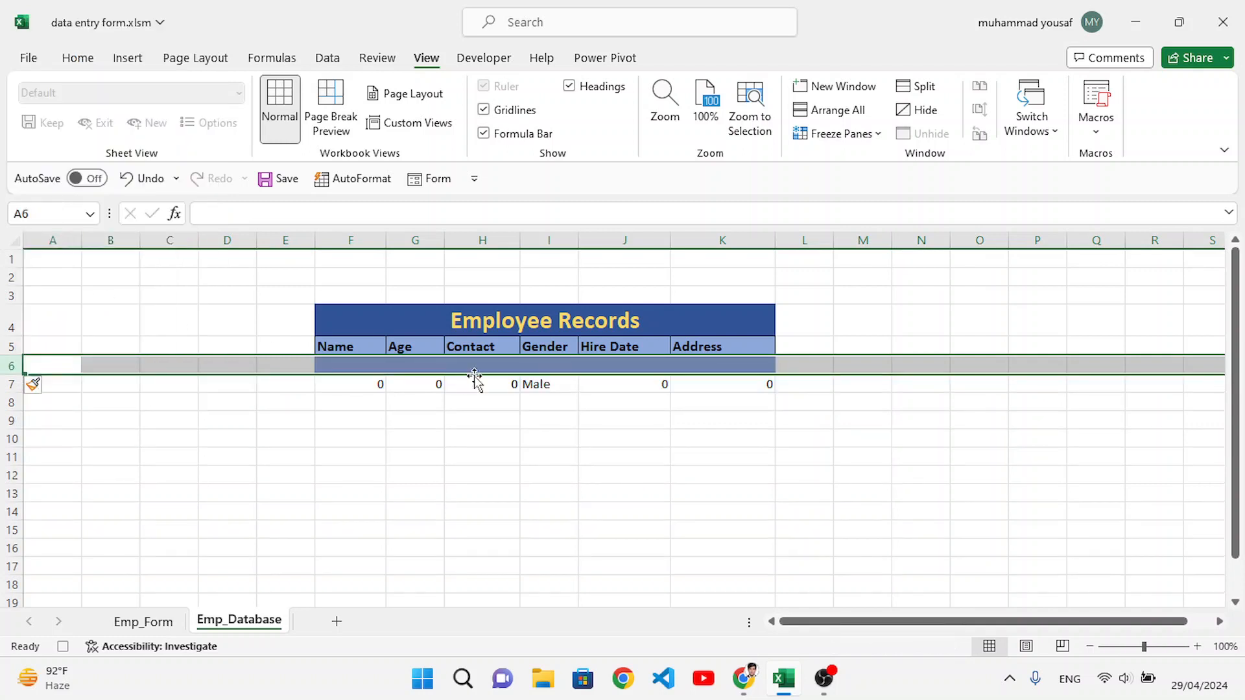
pyautogui.click(74, 59)
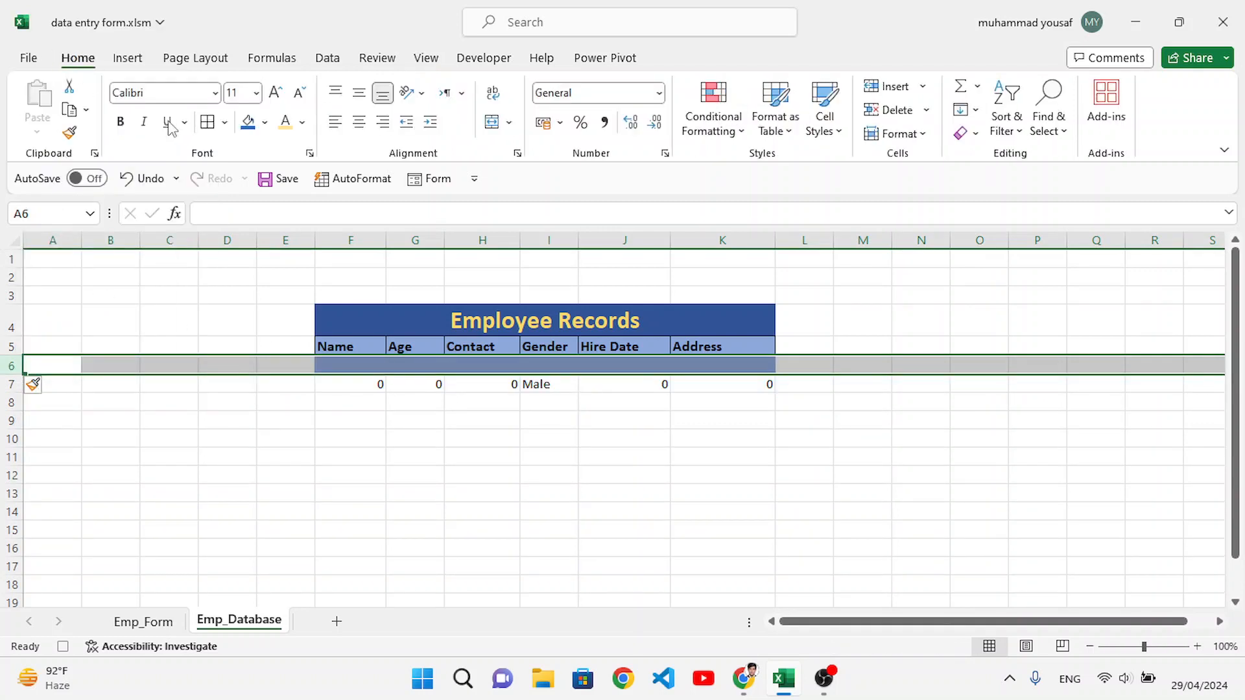
pyautogui.click(265, 125)
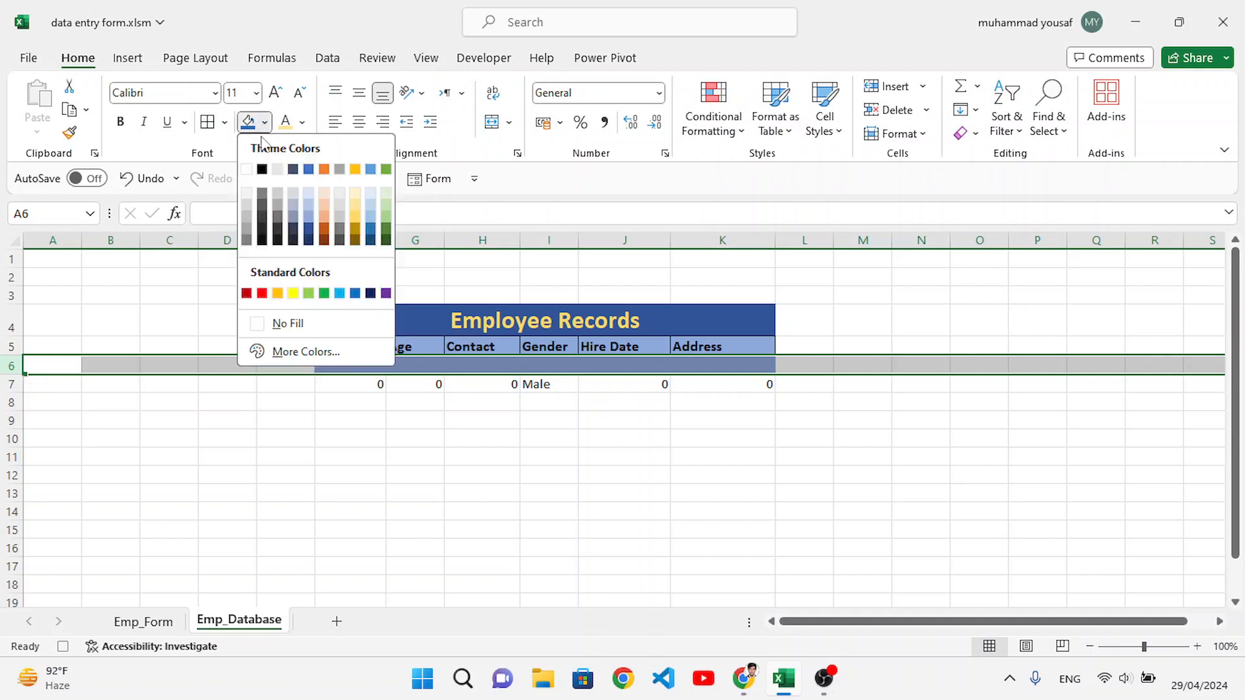
pyautogui.click(288, 324)
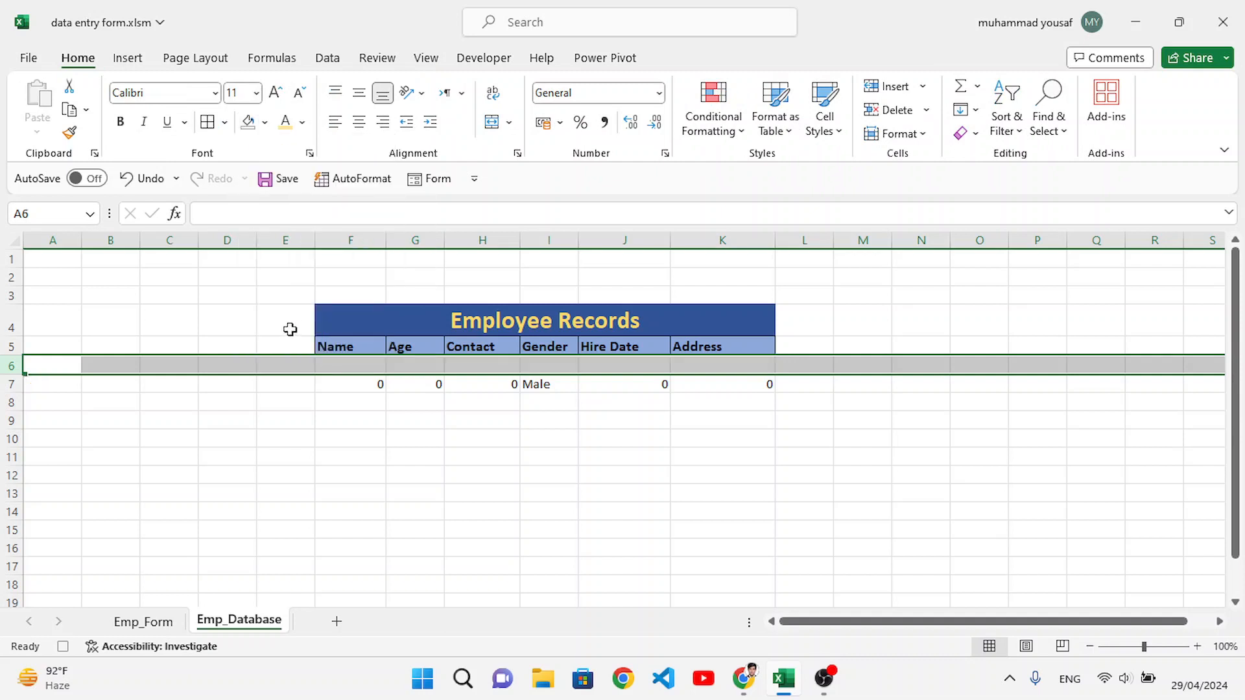
pyautogui.click(392, 364)
pyautogui.moveTo(356, 365); pyautogui.dragTo(678, 369)
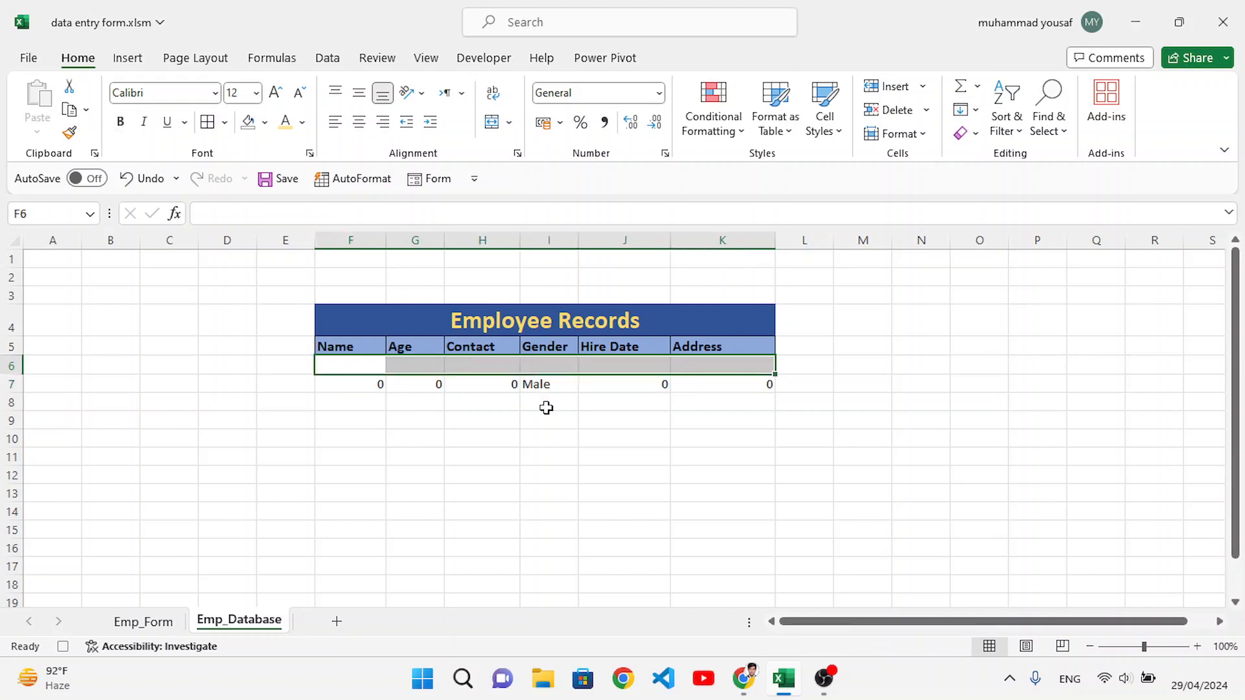
pyautogui.click(367, 363)
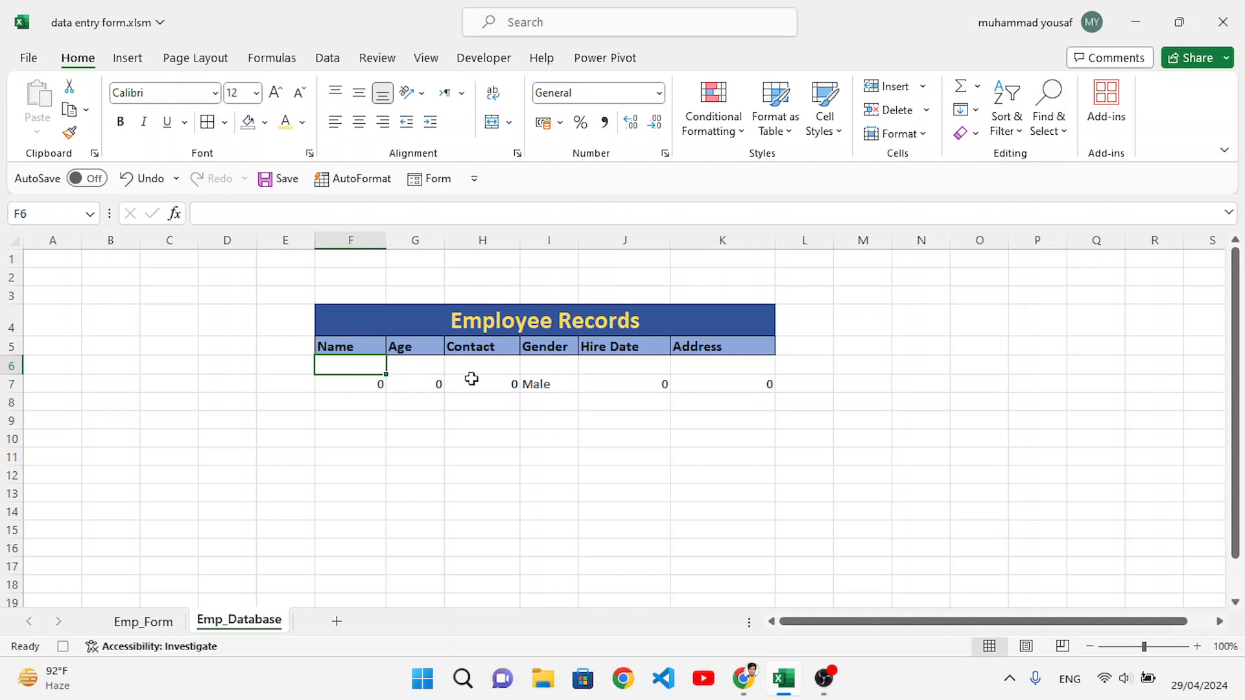
# Step: Select the Name, Age, Contact, Hire Date and Address entry cells together on Emp_Form to clear them
pyautogui.click(144, 623)
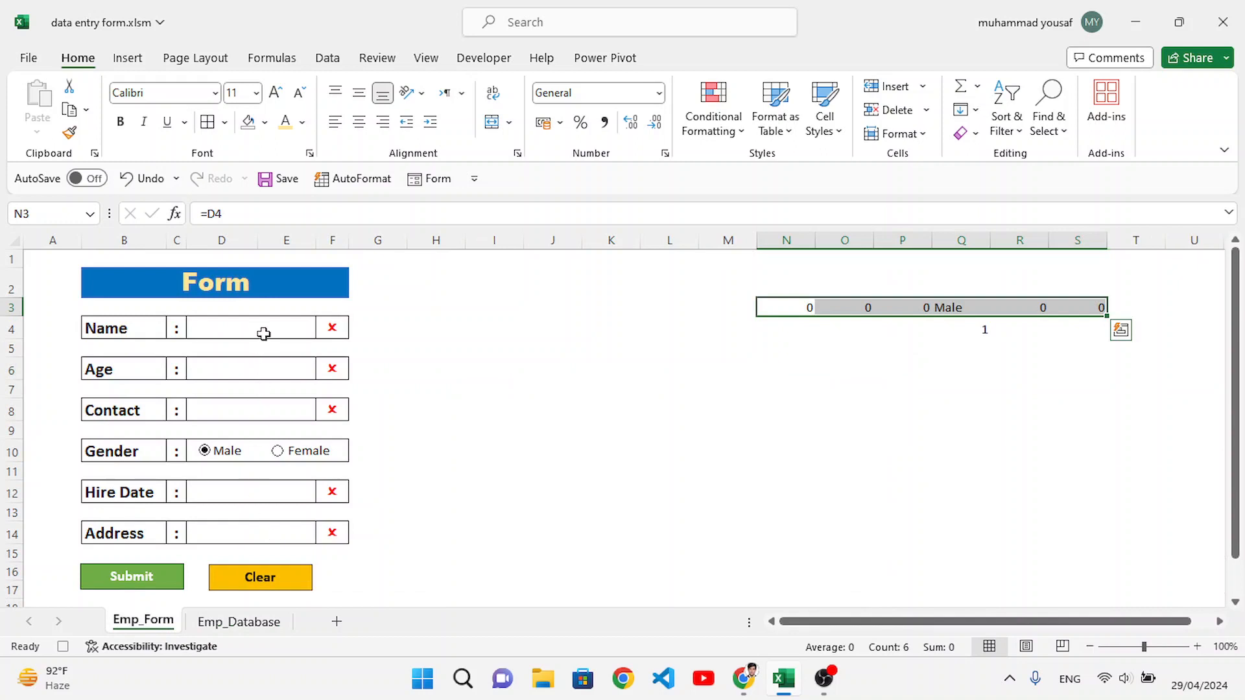
pyautogui.click(263, 326)
pyautogui.click(263, 363)
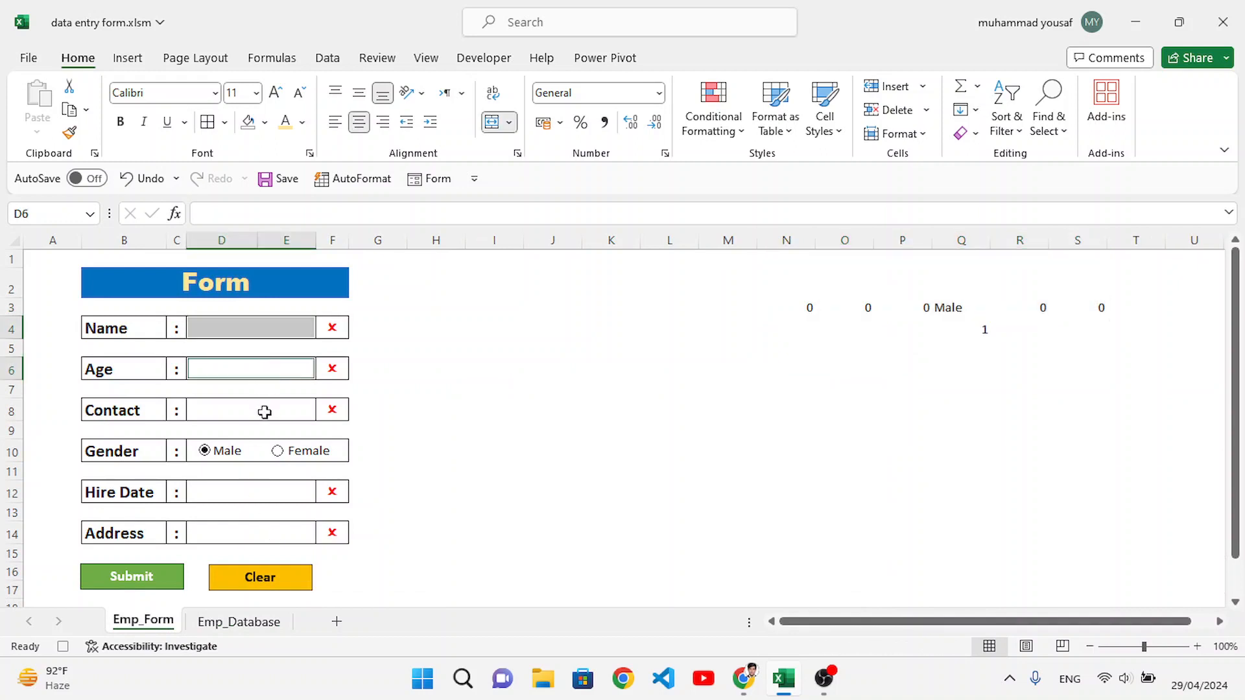
pyautogui.click(264, 410)
pyautogui.click(254, 490)
pyautogui.click(255, 529)
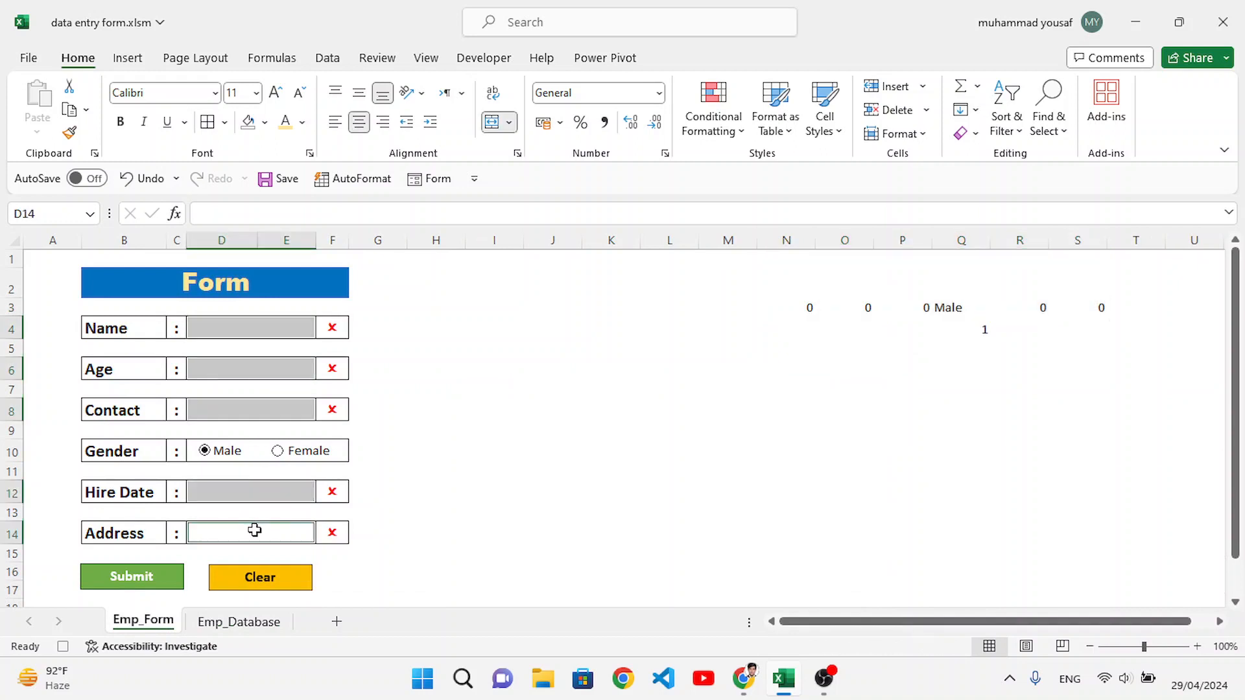
# Step: Select the Name entry cell and stop recording the macro
pyautogui.click(253, 329)
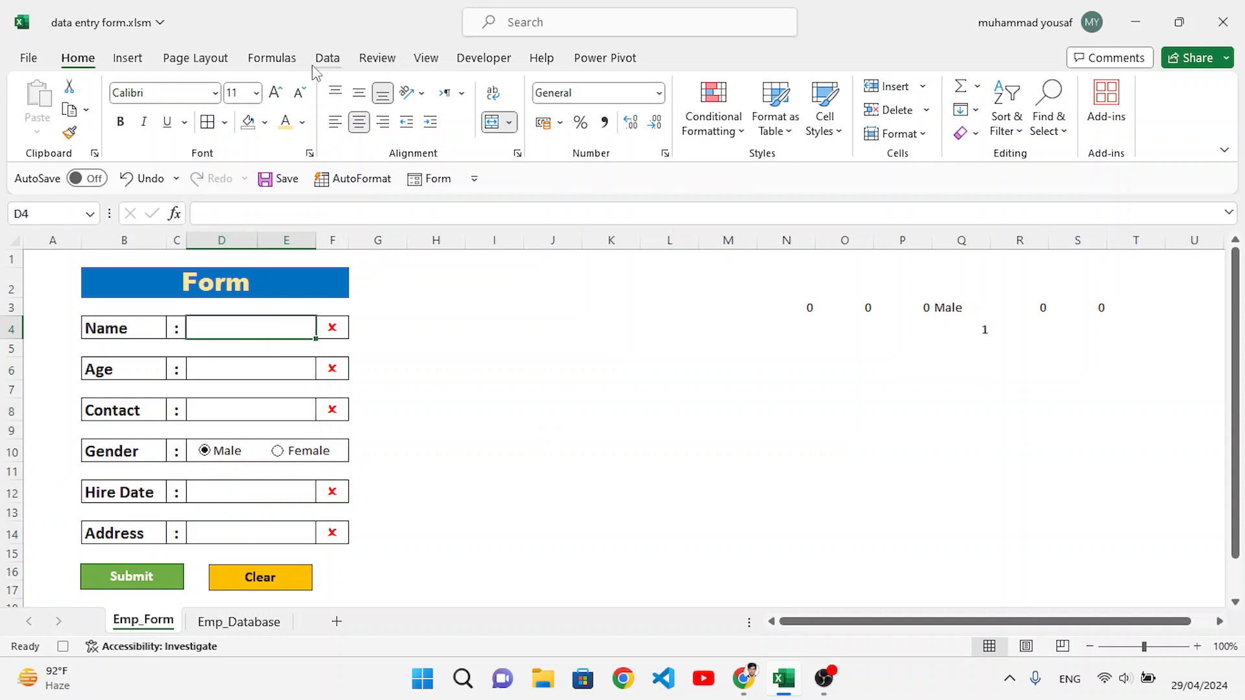
pyautogui.click(483, 58)
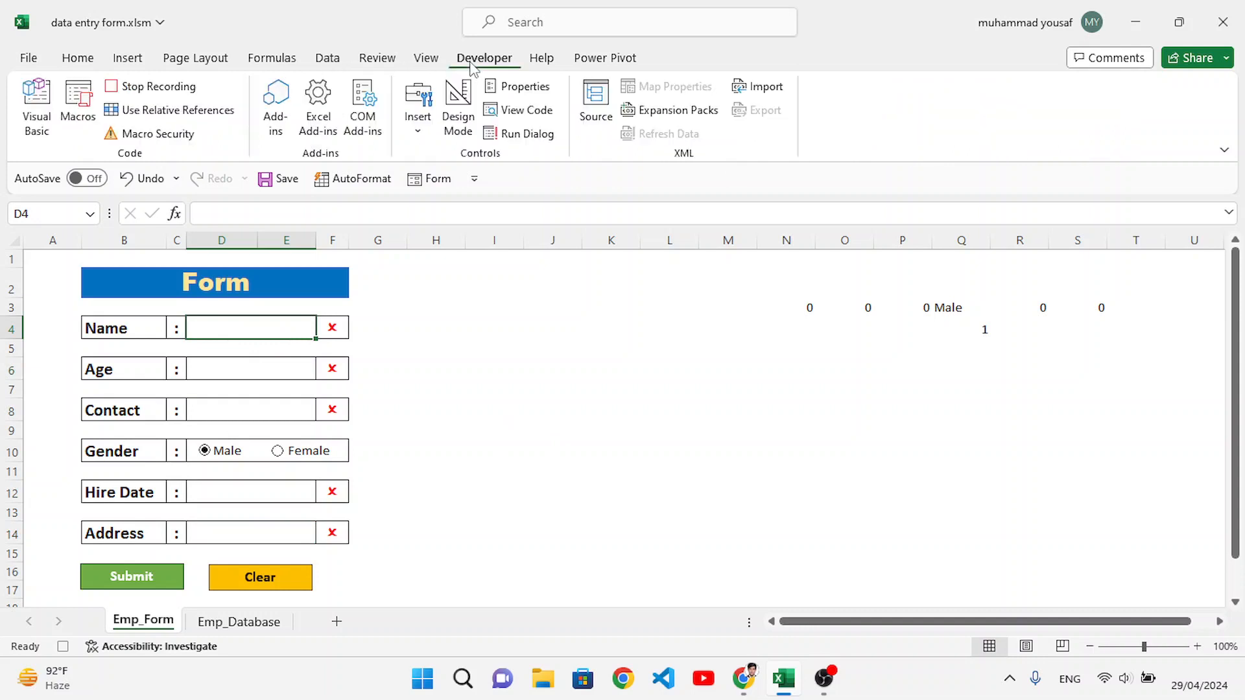
pyautogui.click(169, 88)
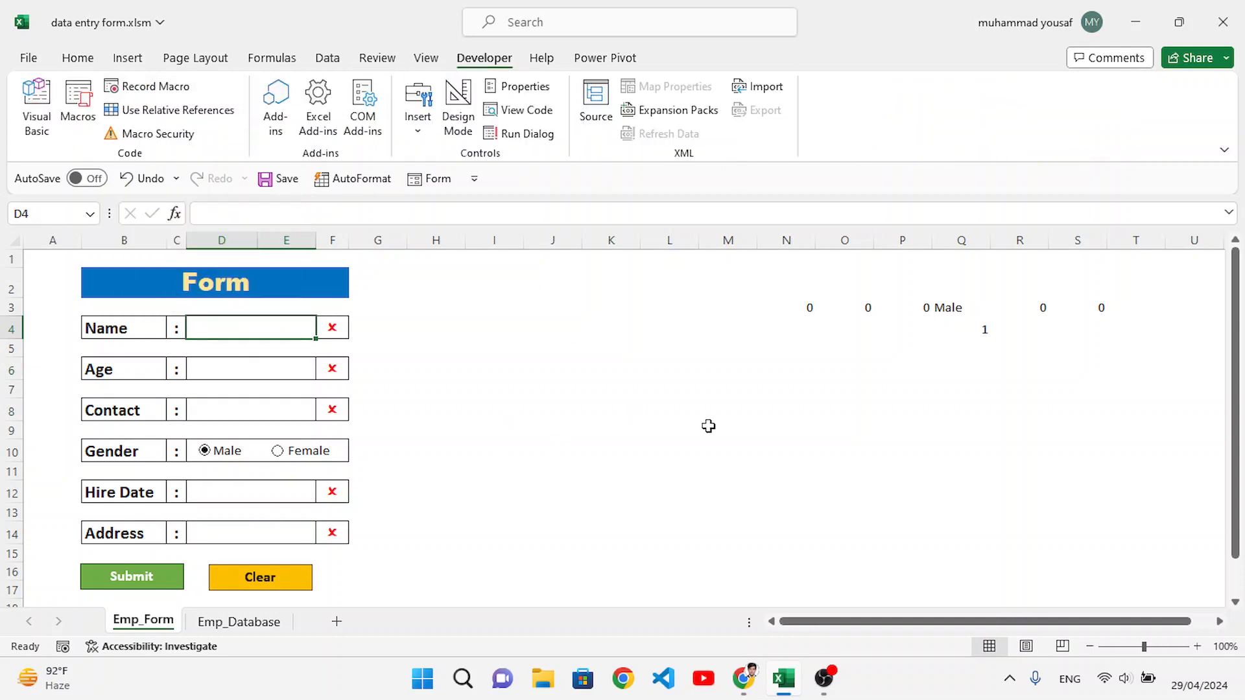
# Step: Fill in the form with a sample employee name, age 23 and a contact number
pyautogui.click(402, 369)
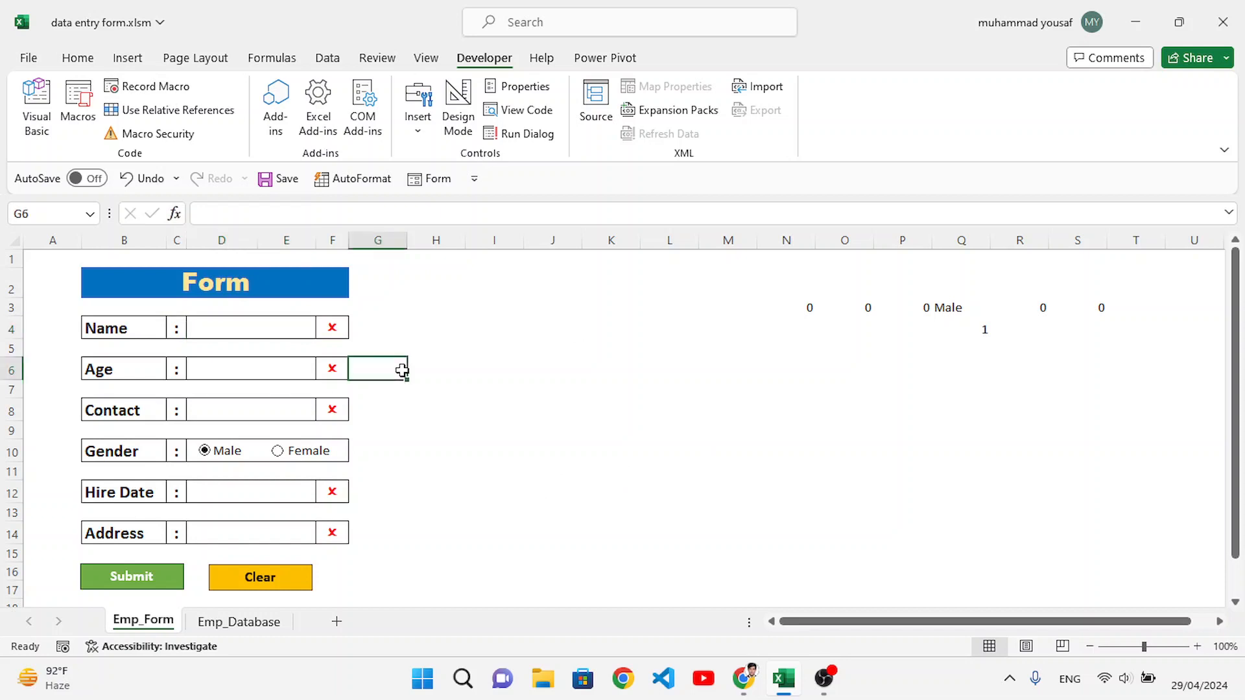
pyautogui.click(287, 332)
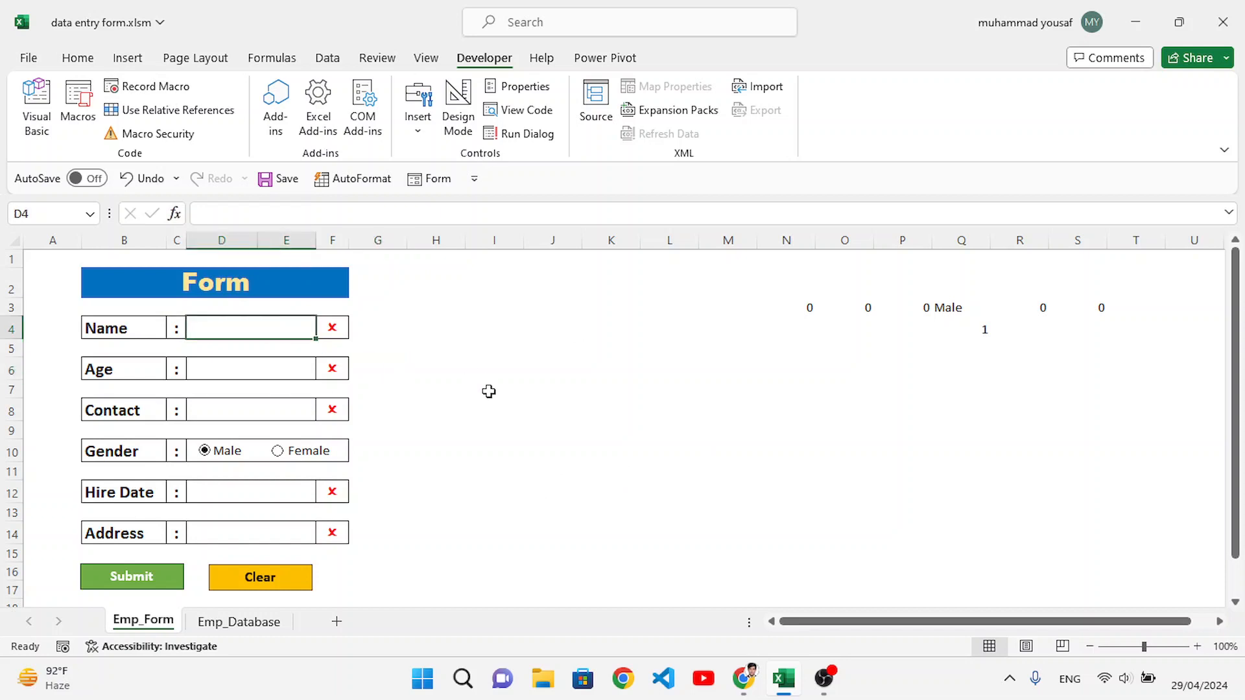
pyautogui.write('Salim')
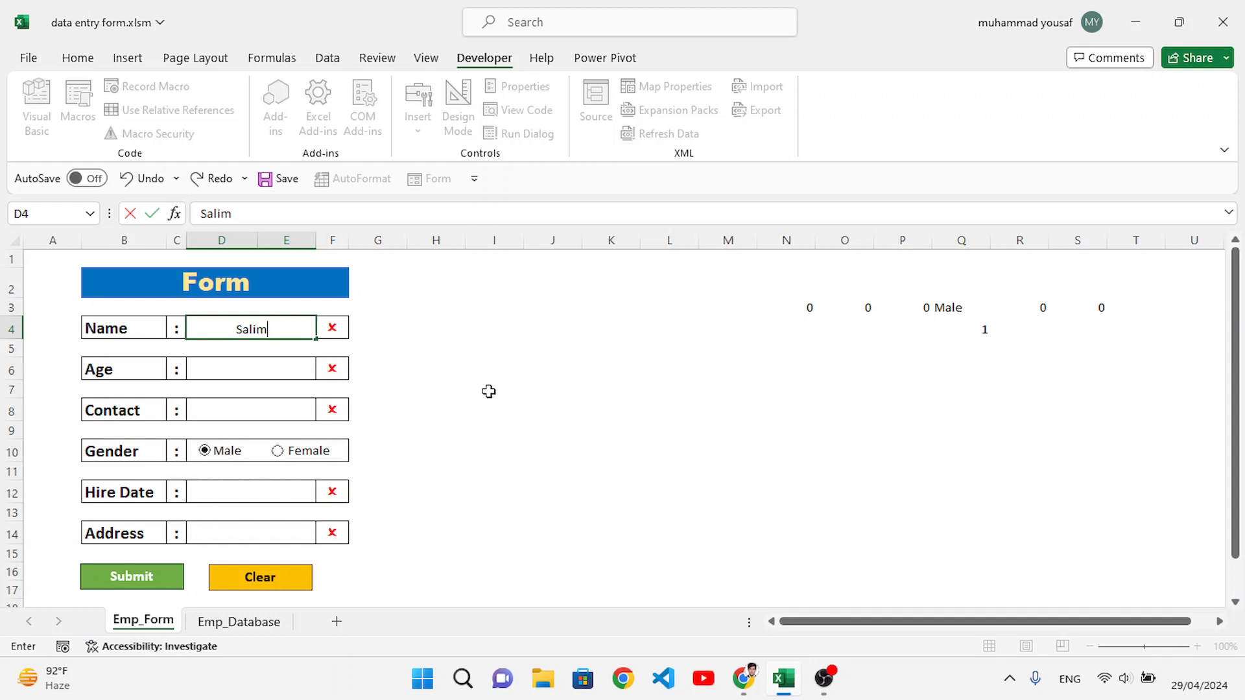
pyautogui.press('Return')
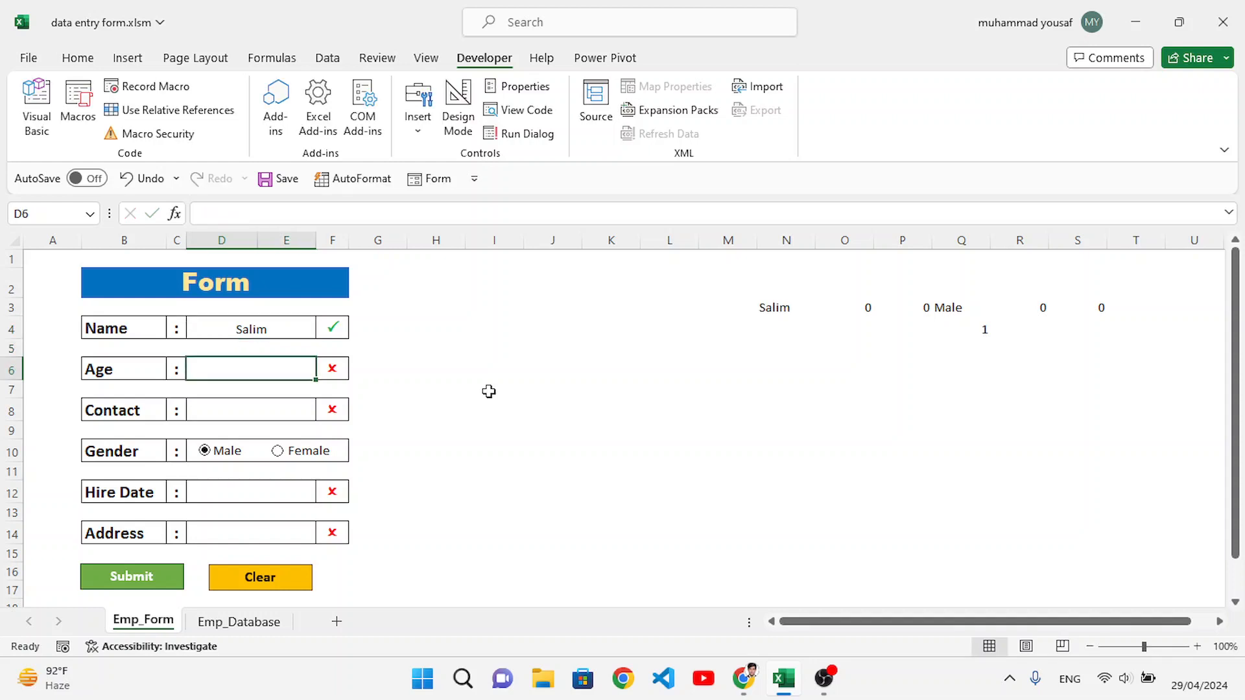
pyautogui.write('23')
pyautogui.press('Return')
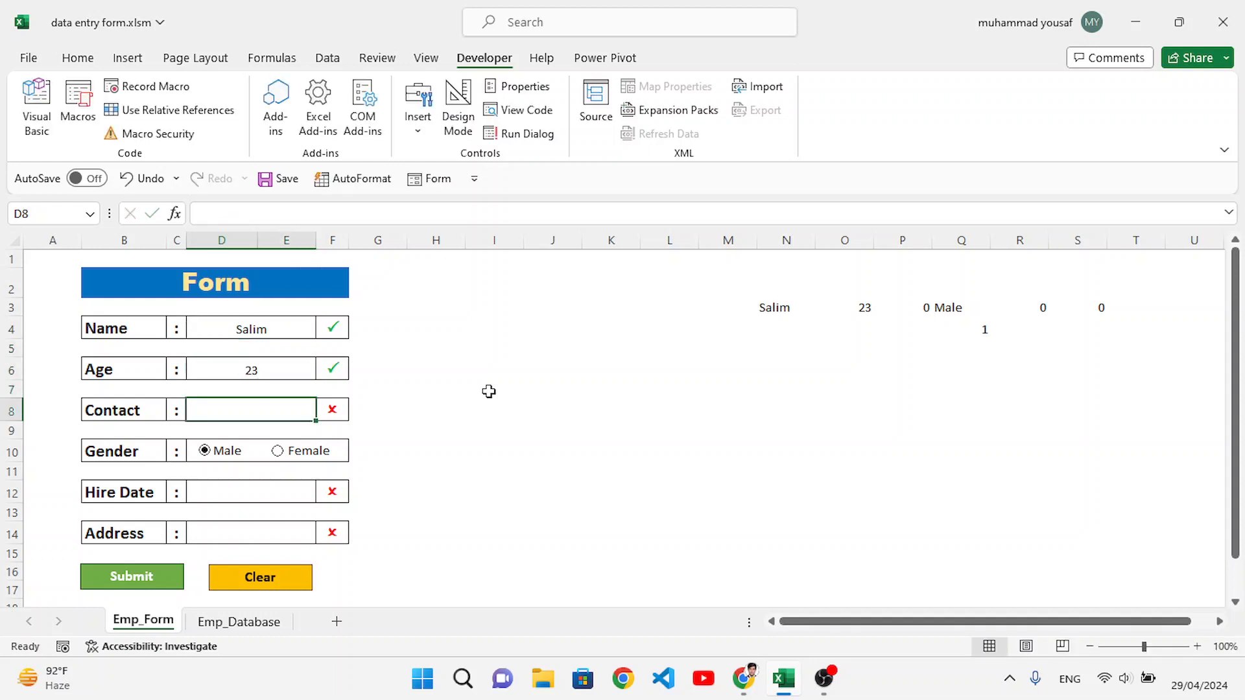
pyautogui.write('455555555')
pyautogui.press('Return')
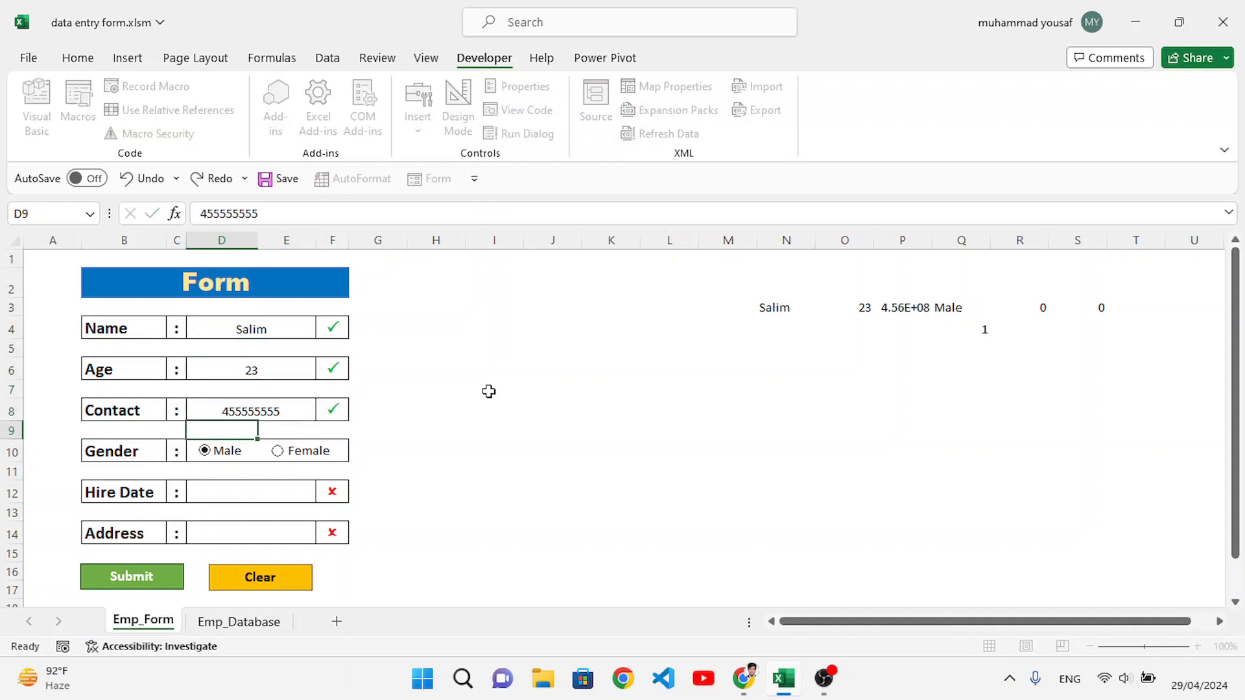
# Step: Enter 2-2-24 as the Hire Date and move on to the Address entry cell
pyautogui.click(261, 496)
pyautogui.write('2-2')
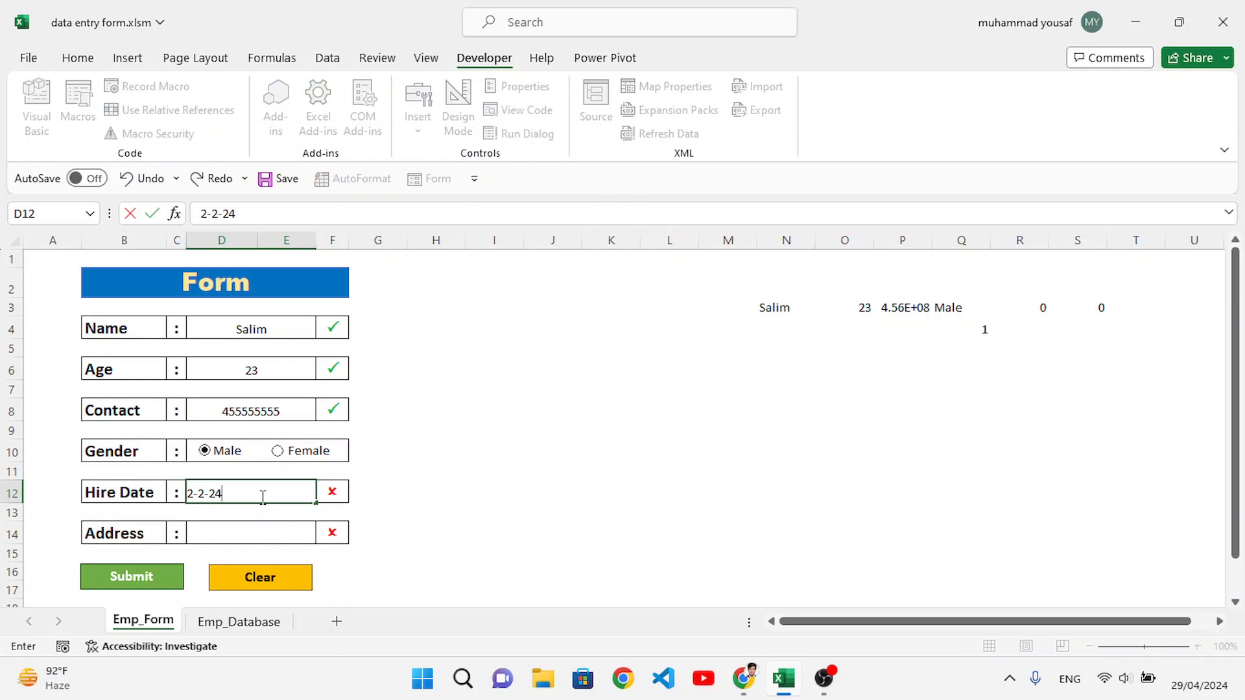
pyautogui.write('-24')
pyautogui.click(256, 530)
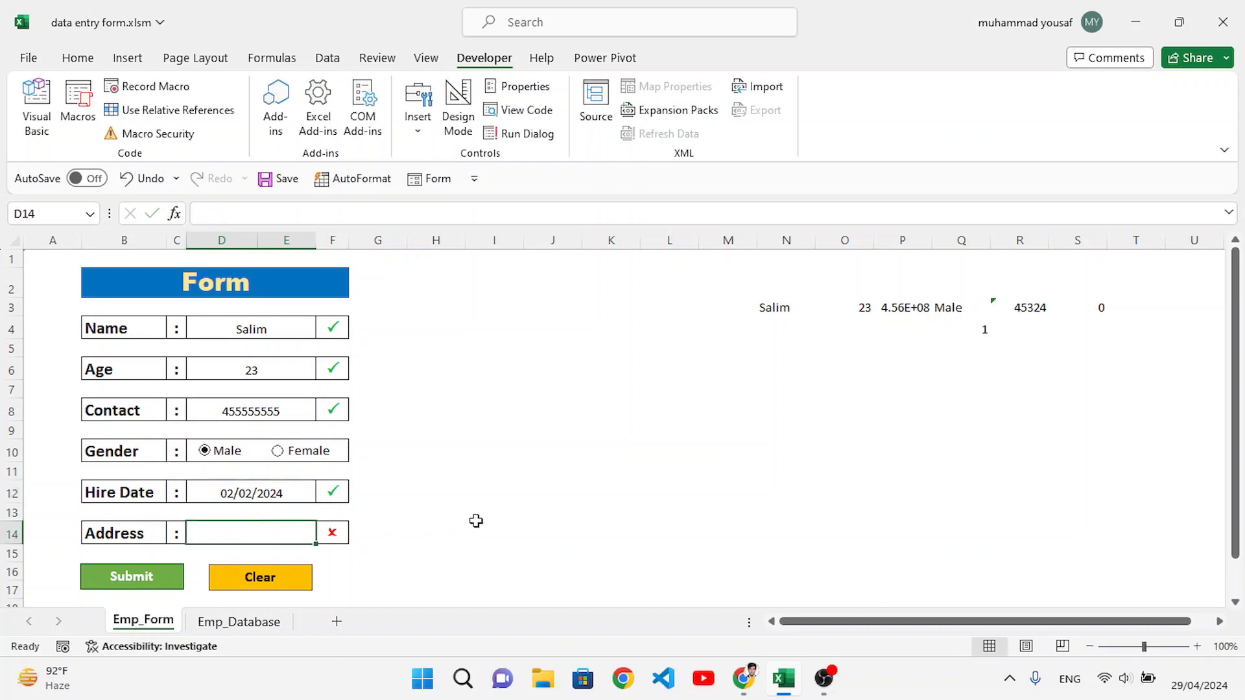
# Step: Fill in the Address entry on Emp_Form with a sample street address
pyautogui.write('Main street')
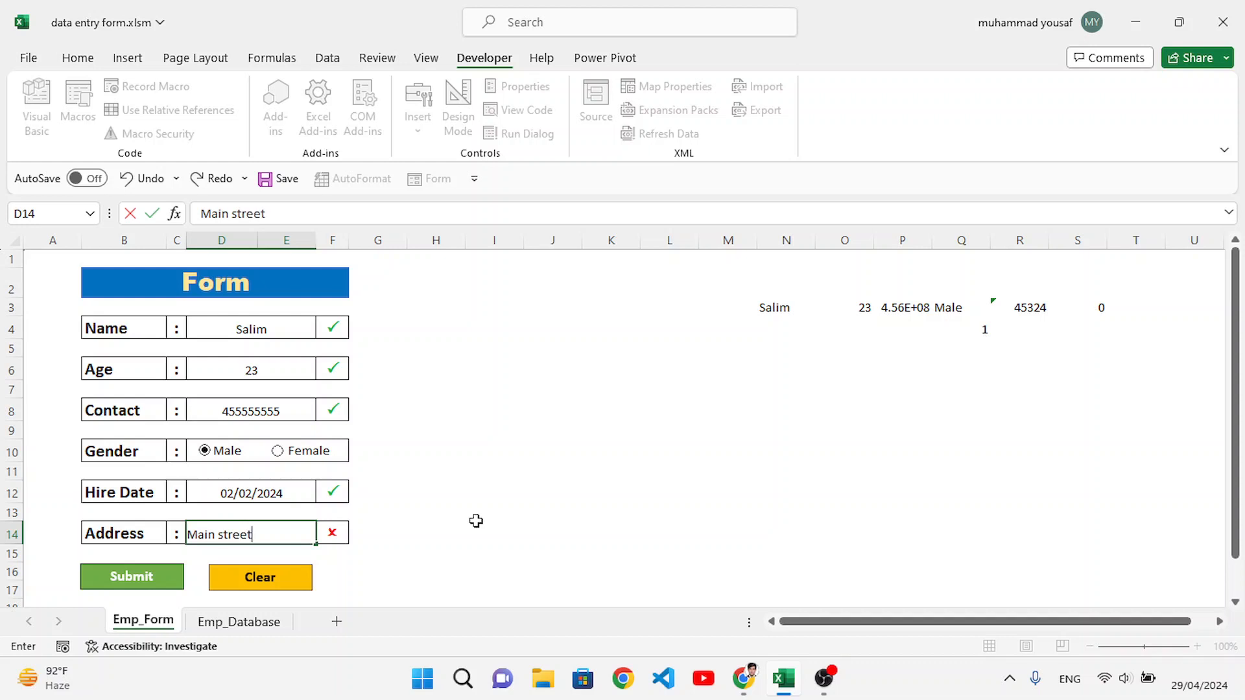
pyautogui.click(401, 554)
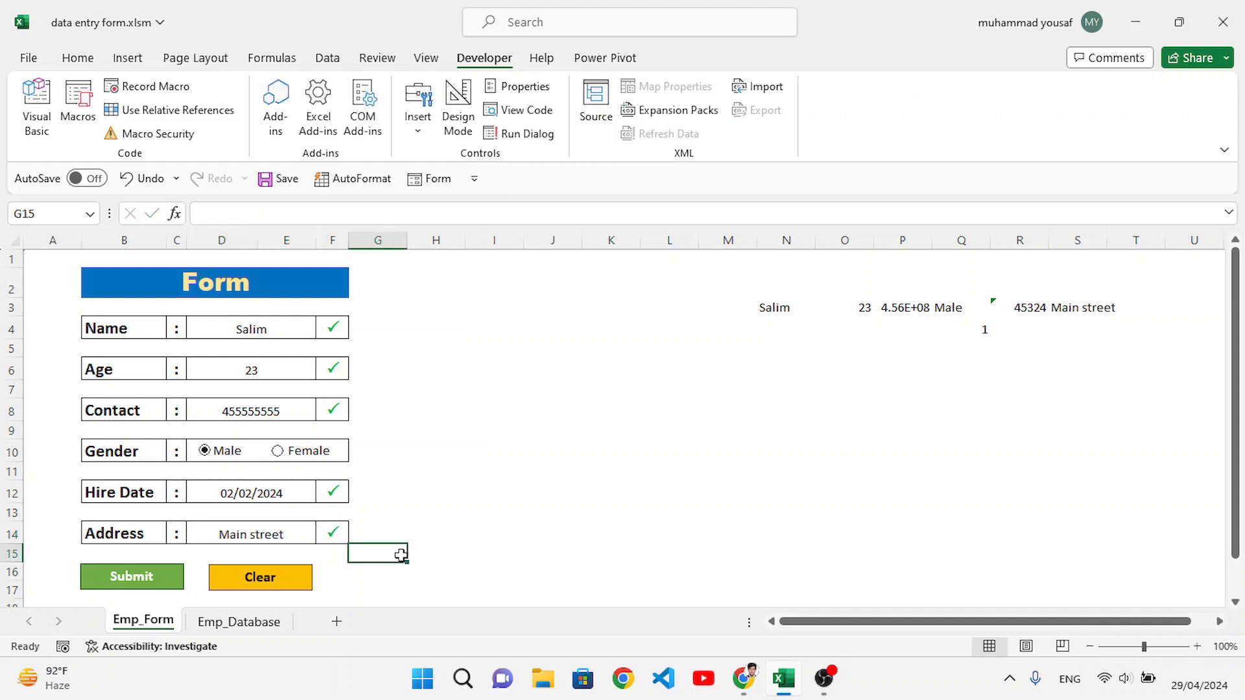
# Step: Assign the empdata macro to the Submit button shape and deselect the shape
pyautogui.rightClick(138, 579)
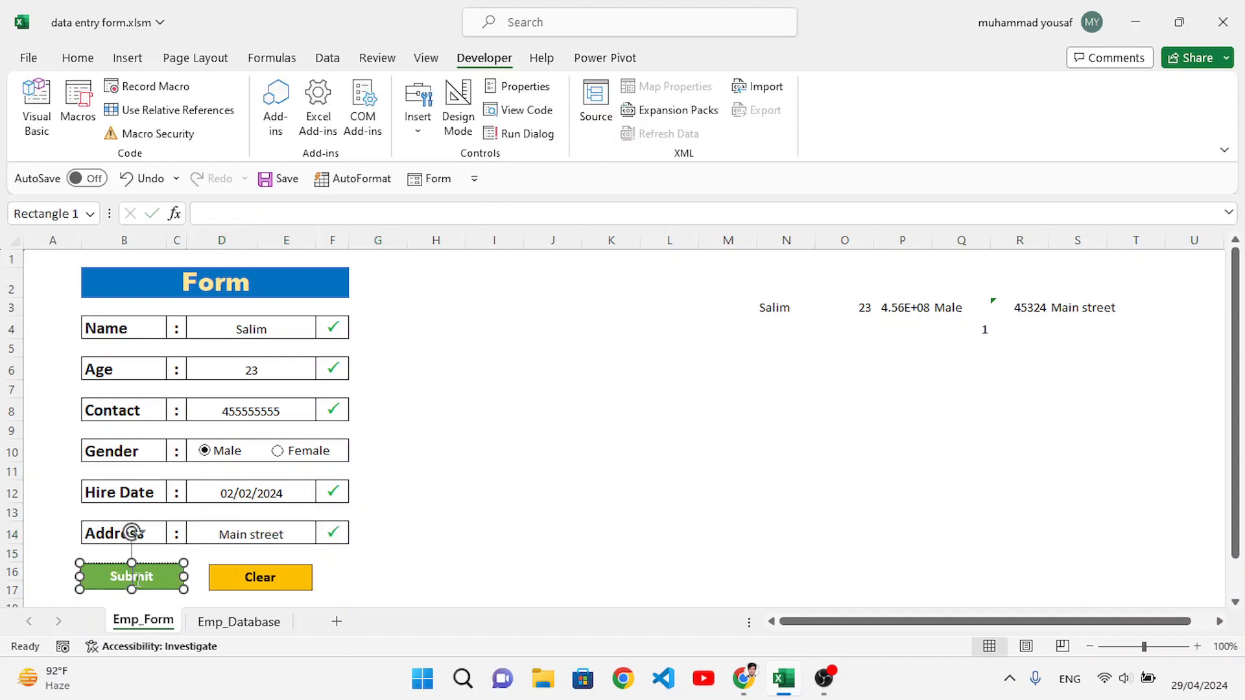
pyautogui.click(213, 508)
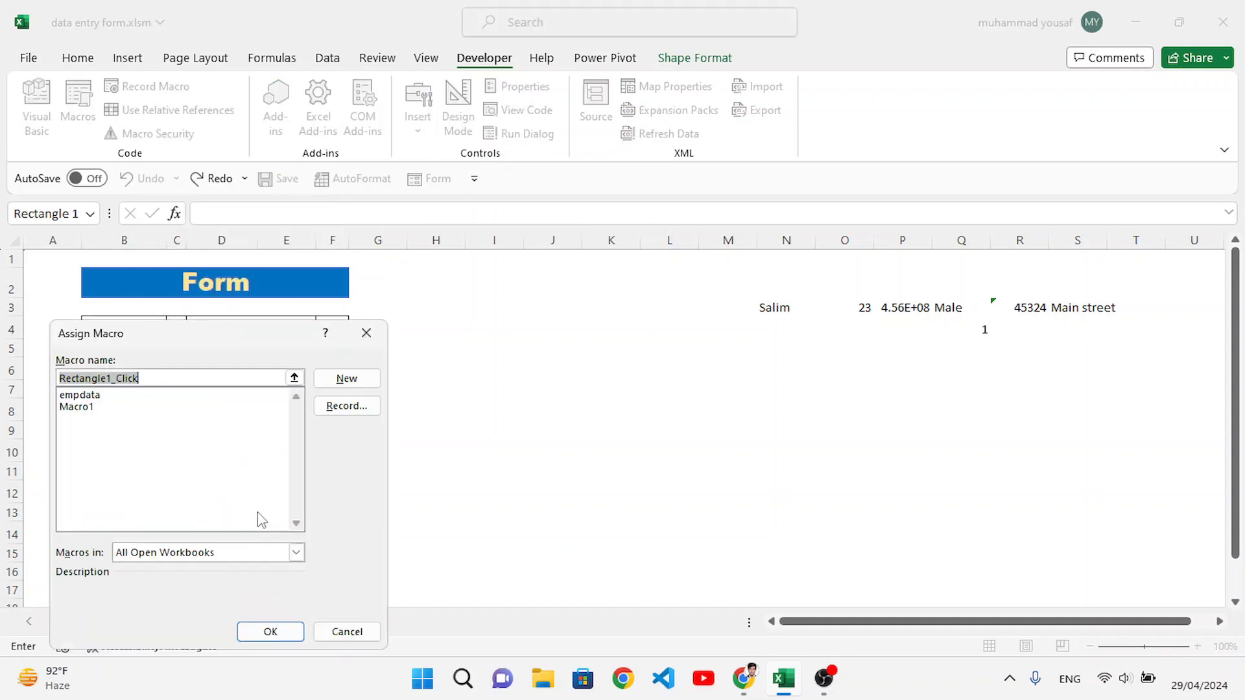
pyautogui.click(79, 396)
pyautogui.click(105, 398)
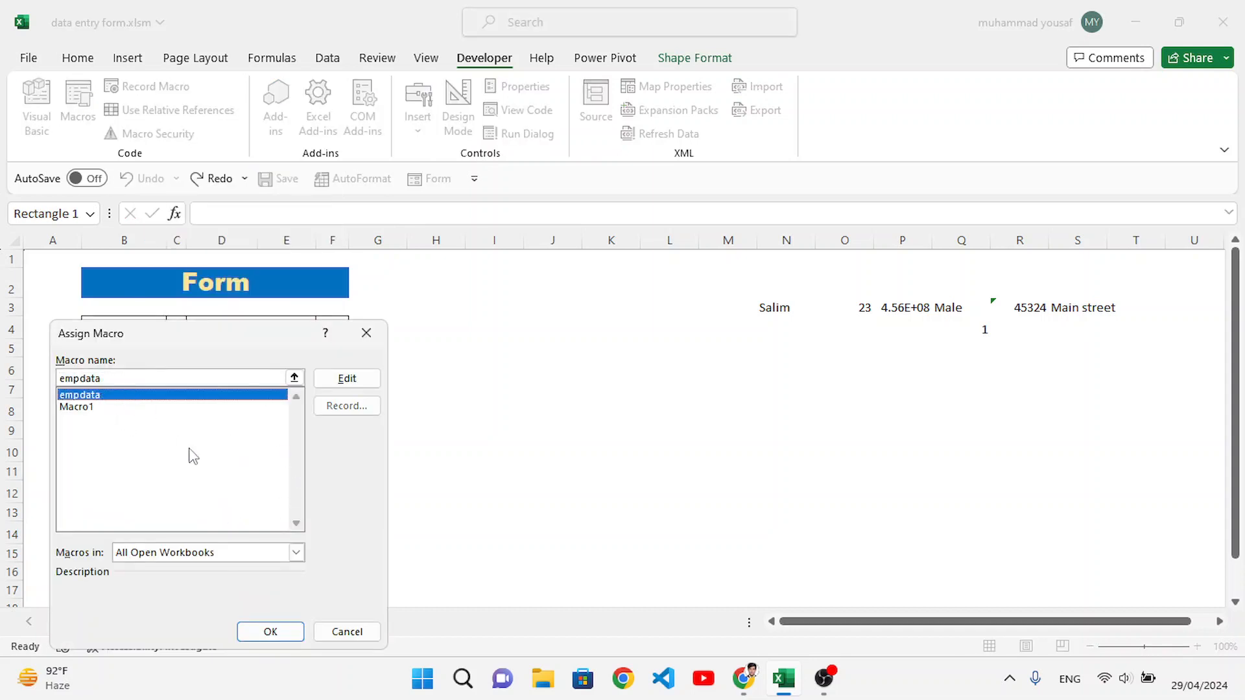
pyautogui.click(276, 632)
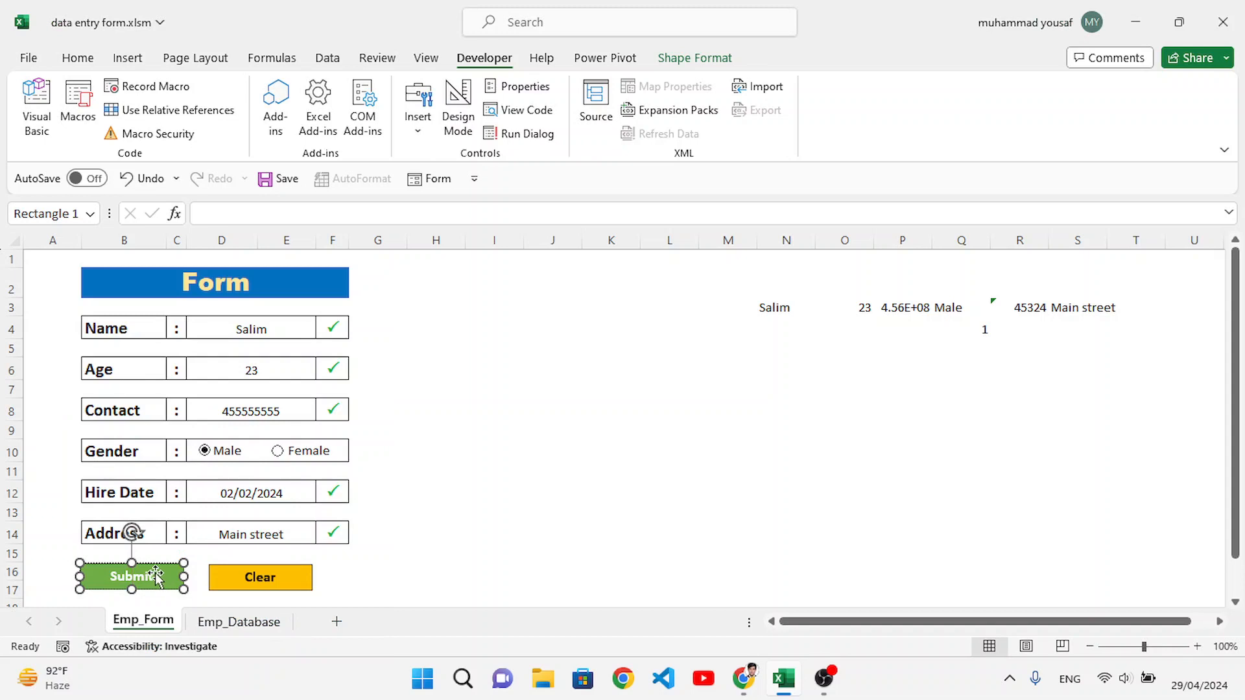
pyautogui.click(391, 571)
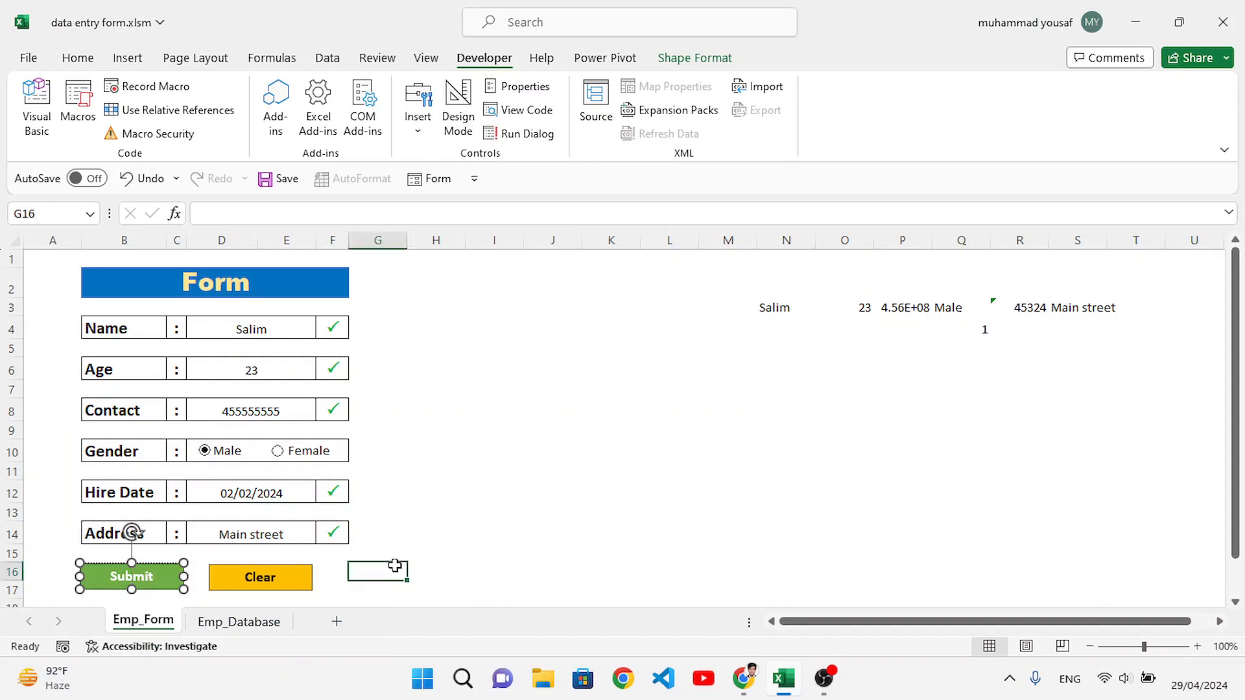
# Step: Submit the completed form and check the saved record in the Employee Records table on Emp_Database
pyautogui.click(134, 577)
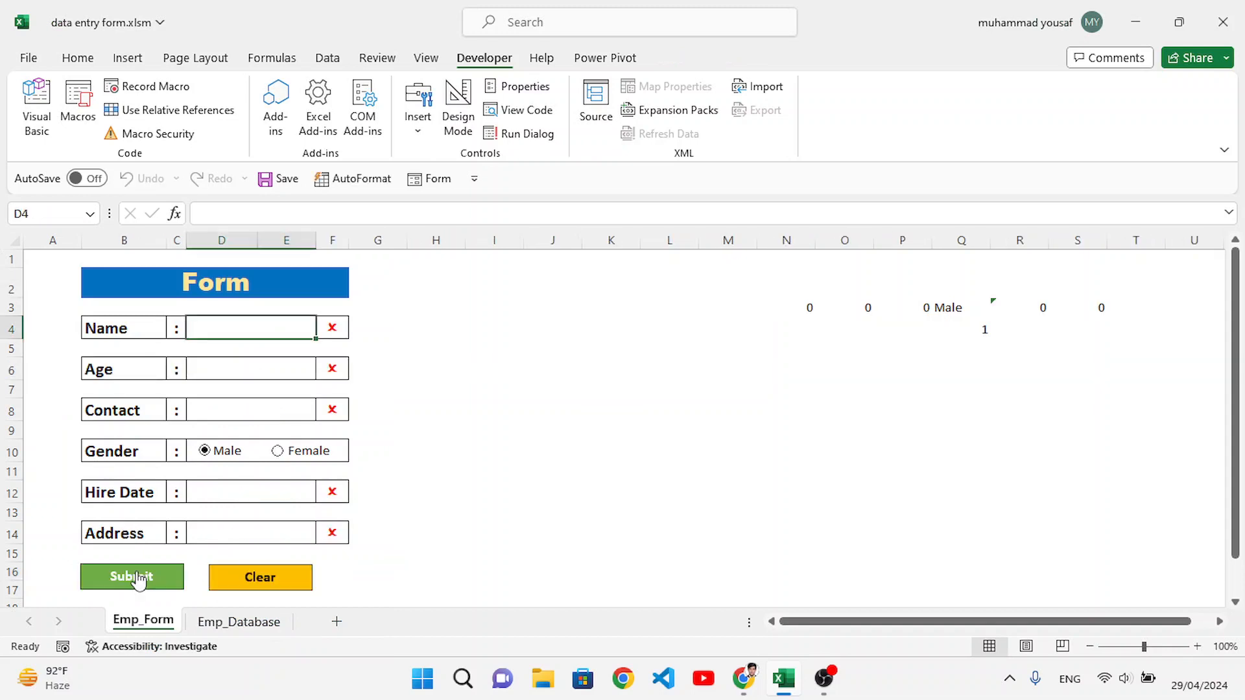
pyautogui.click(234, 623)
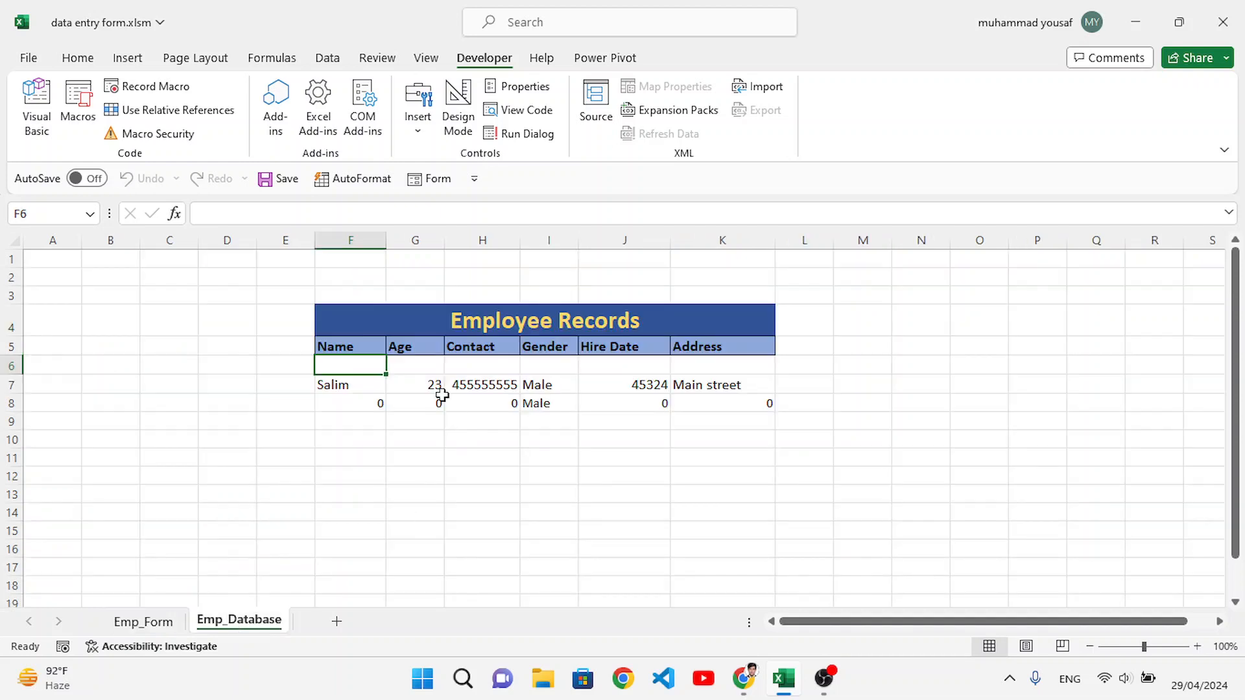
pyautogui.click(346, 388)
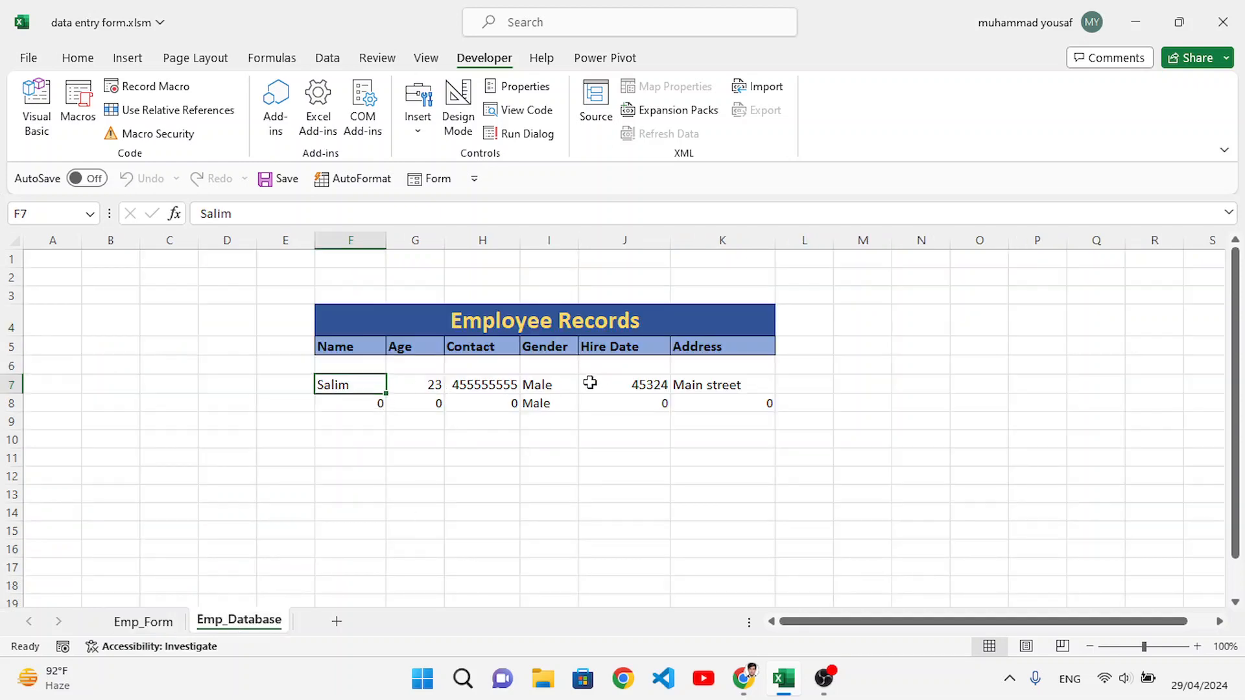
pyautogui.click(354, 366)
# Step: Return to Emp_Form and fill in a second sample employee's name, age 19 and a contact number
pyautogui.click(145, 623)
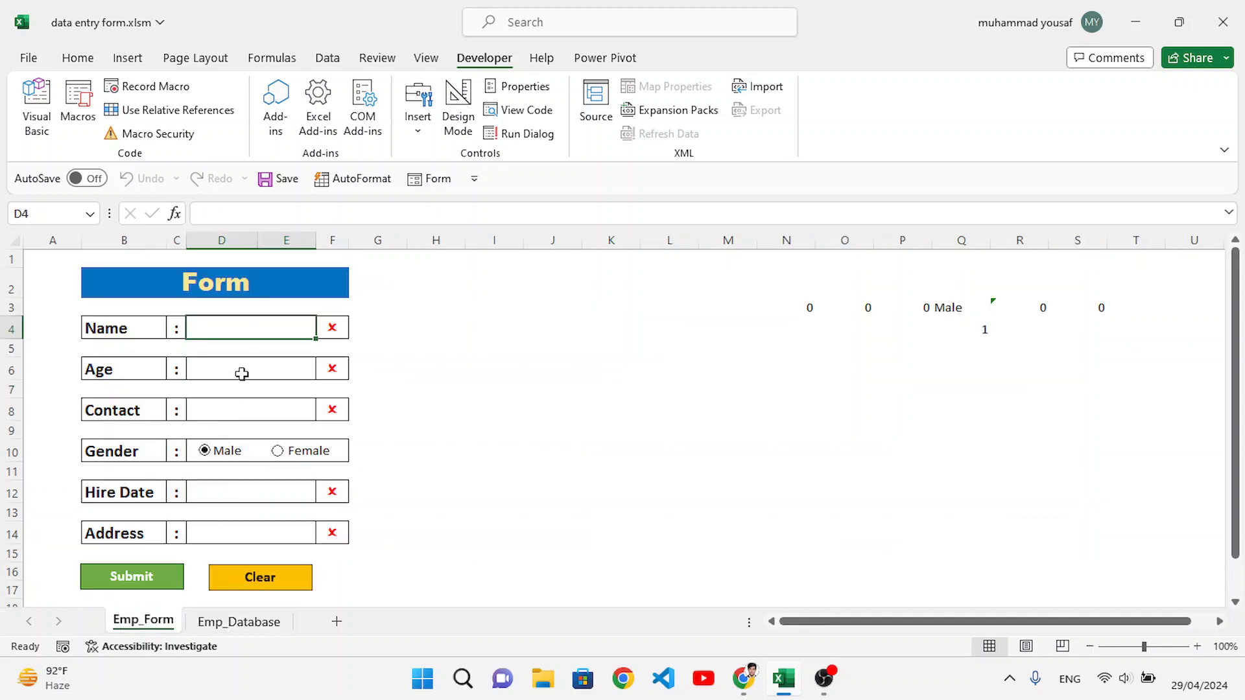
pyautogui.write('Jamil')
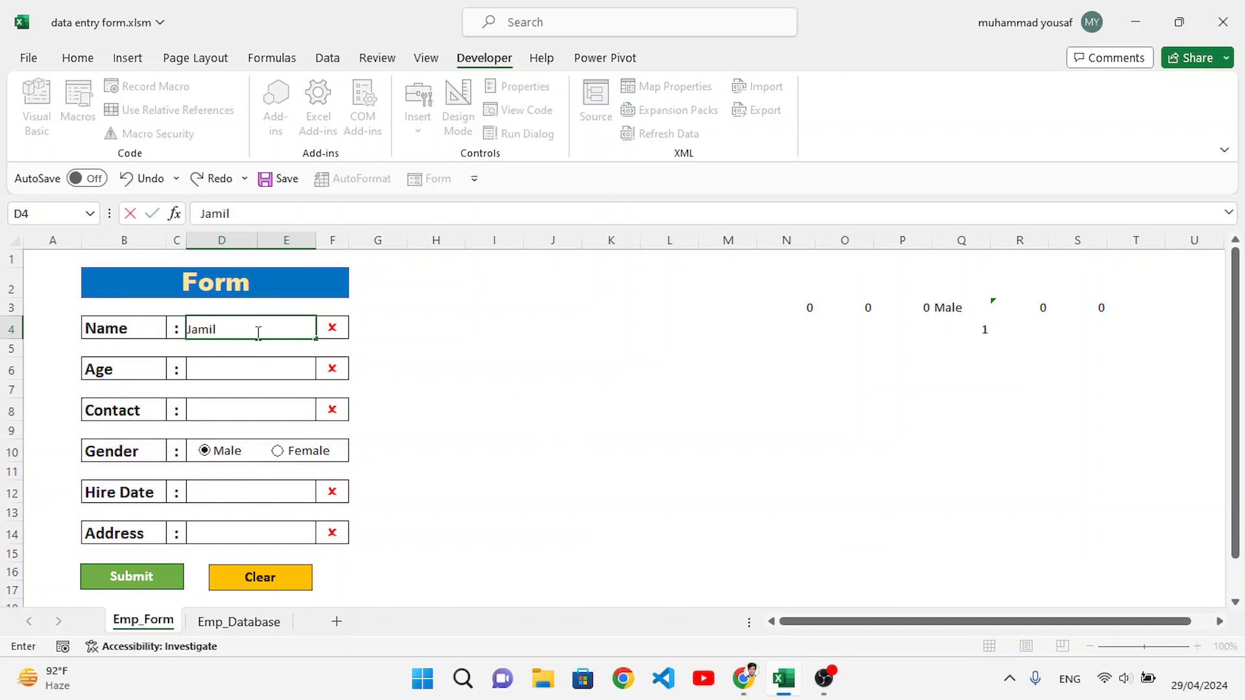
pyautogui.press('Return')
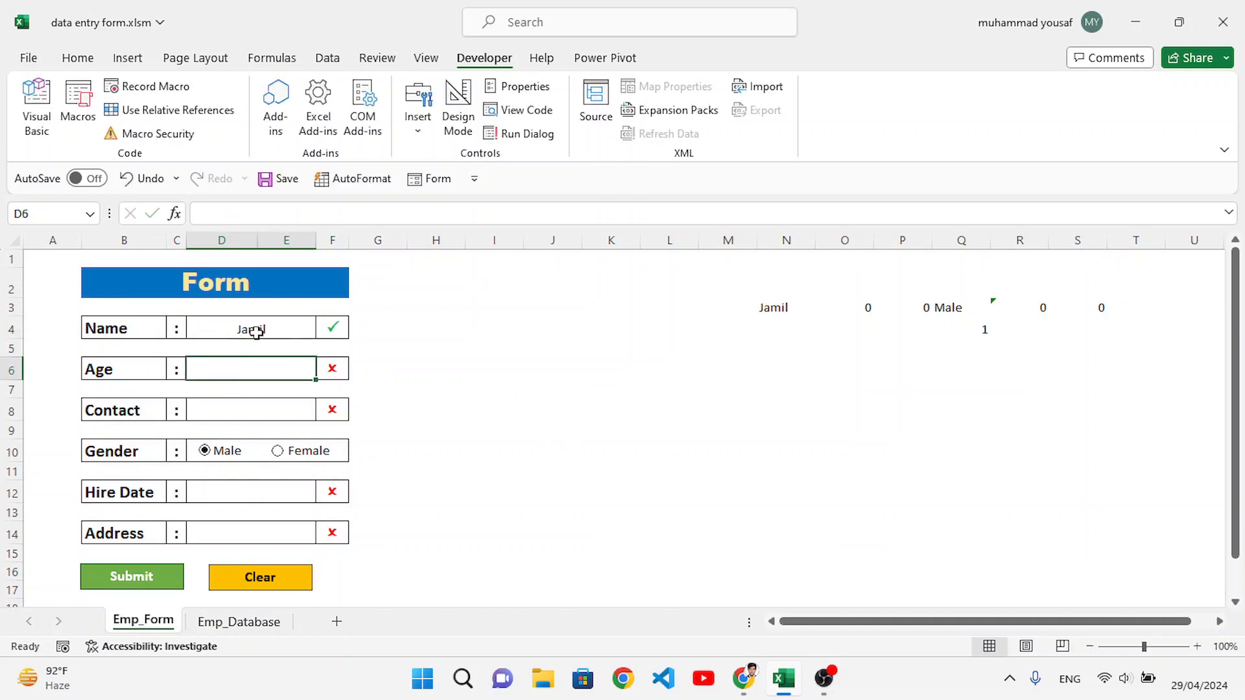
pyautogui.write('1')
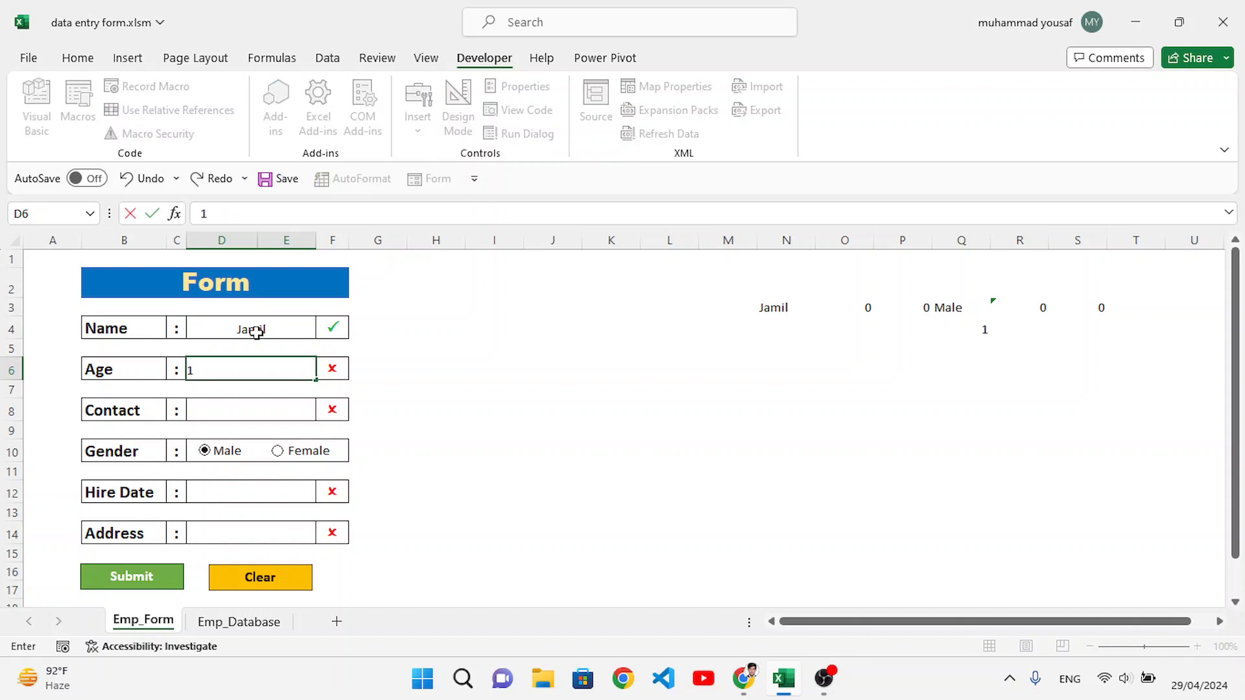
pyautogui.write('9')
pyautogui.press('Return')
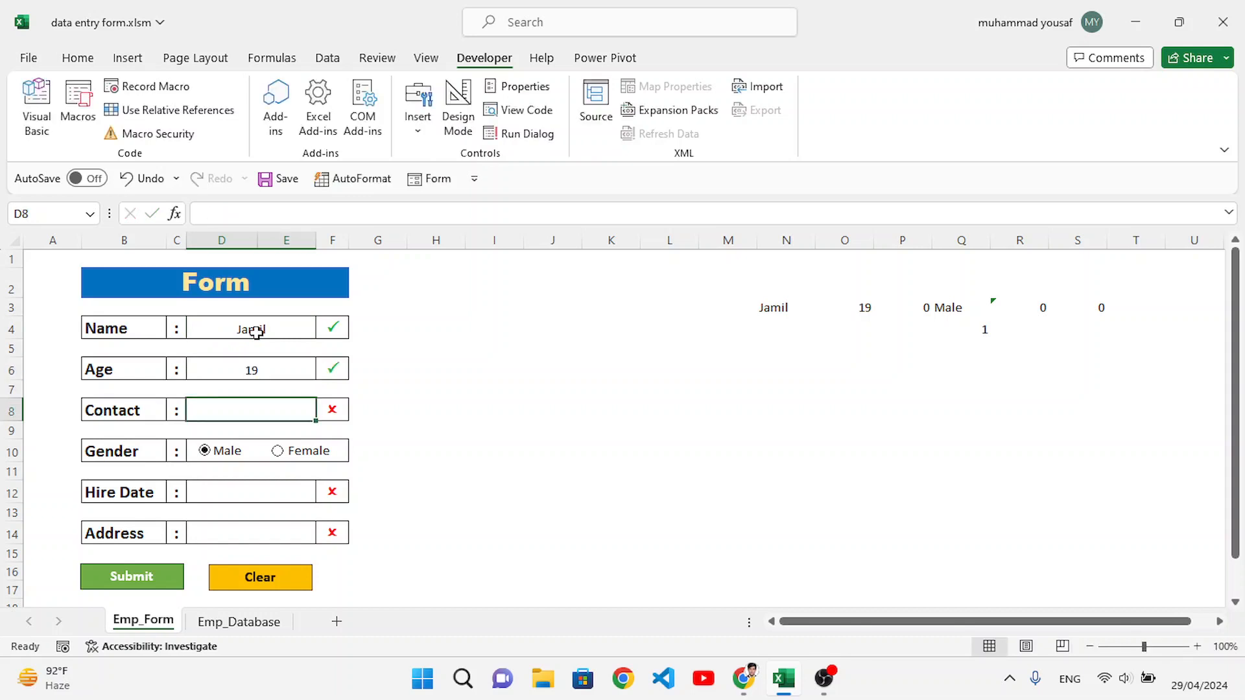
pyautogui.write('4444444')
pyautogui.press('Return')
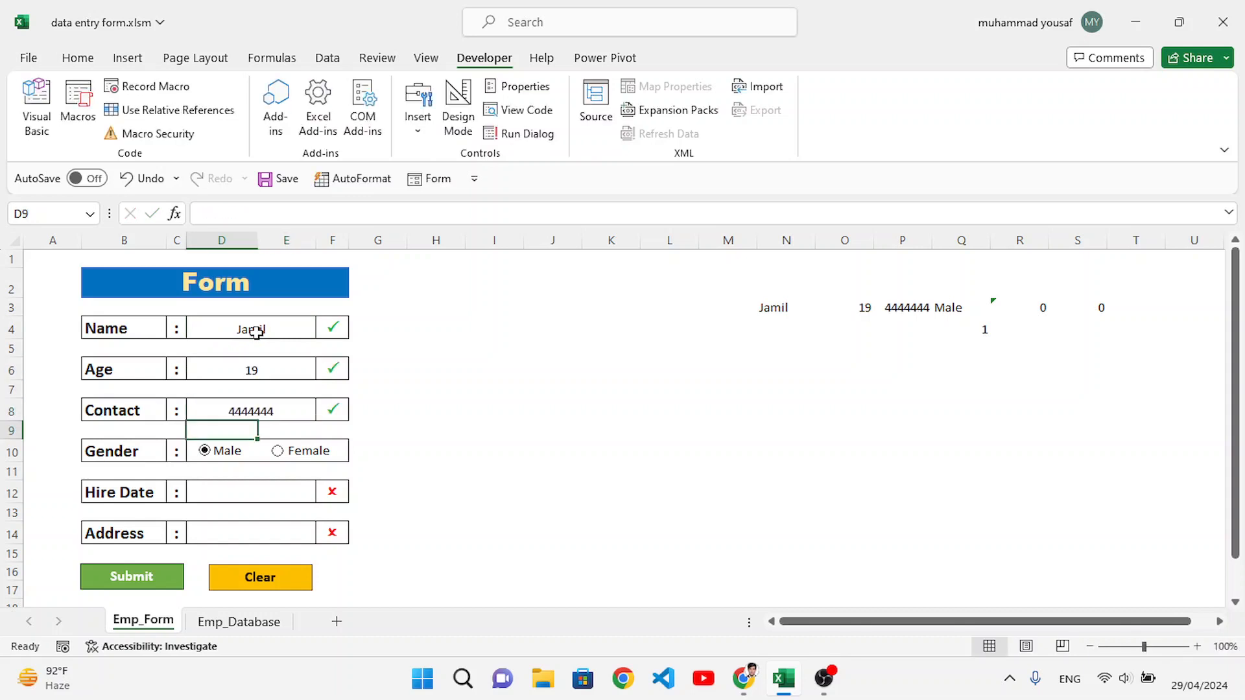
# Step: Choose Female as the Gender, enter 3-3-23 as the Hire Date and fill in a sample address
pyautogui.click(277, 451)
pyautogui.click(230, 498)
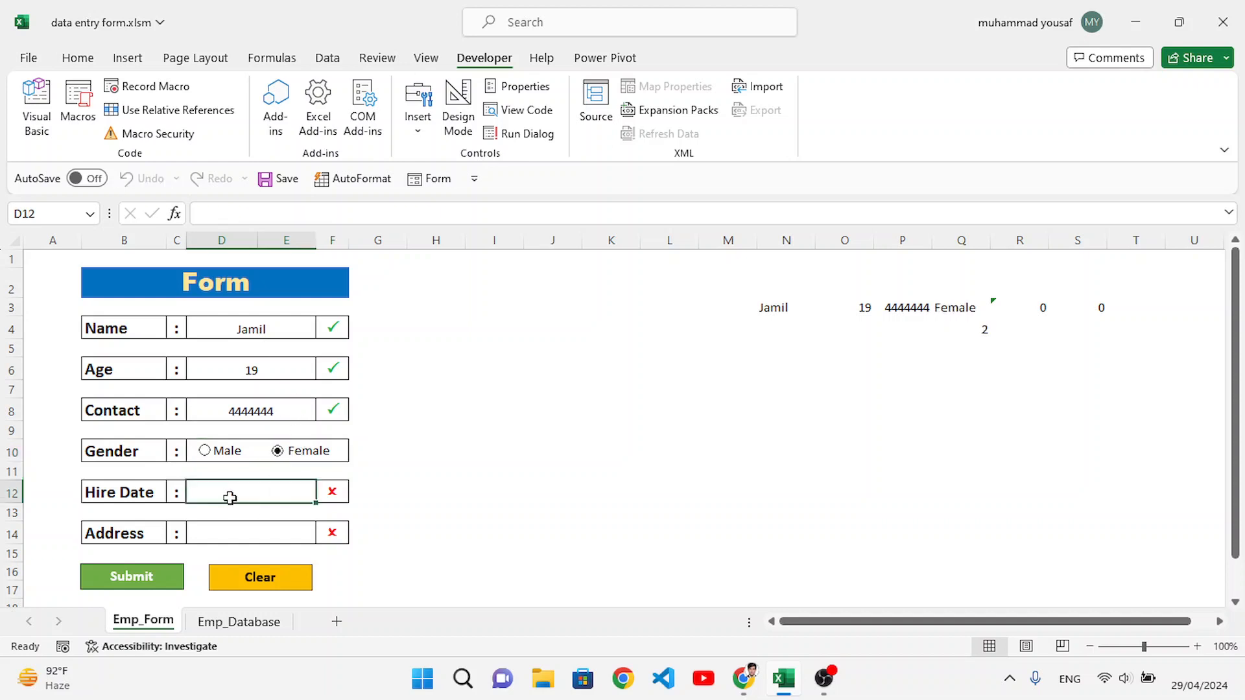
pyautogui.write('3-3-')
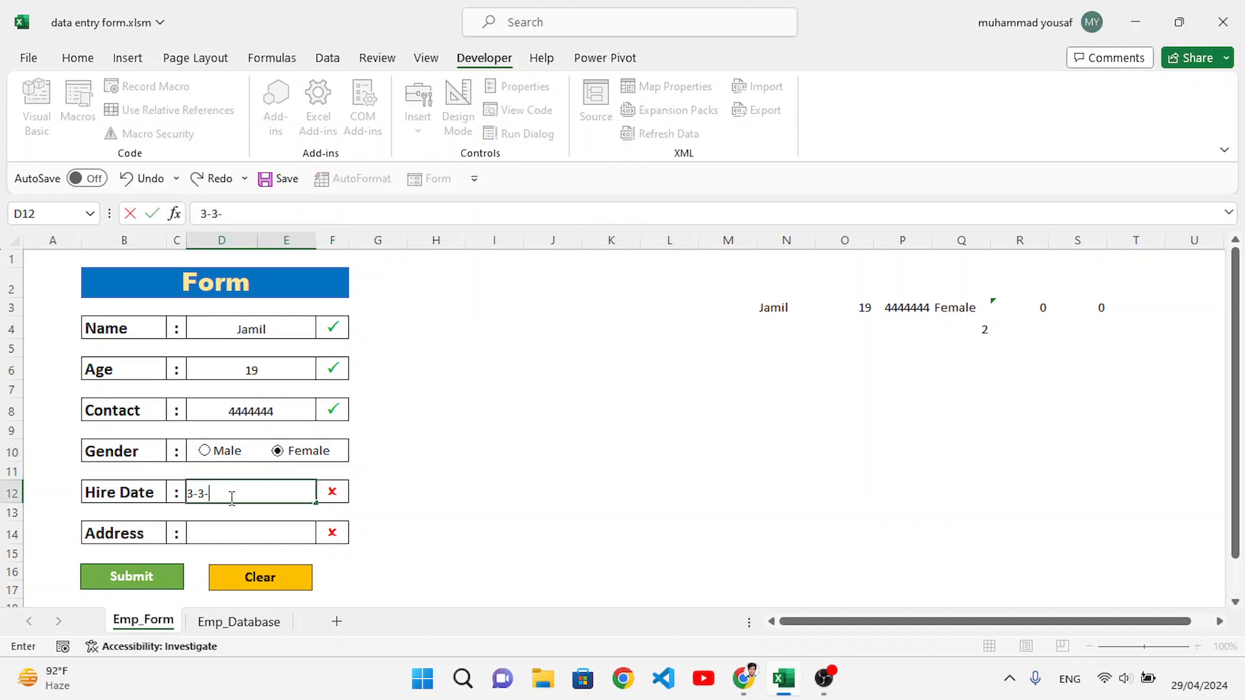
pyautogui.write('23')
pyautogui.click(245, 536)
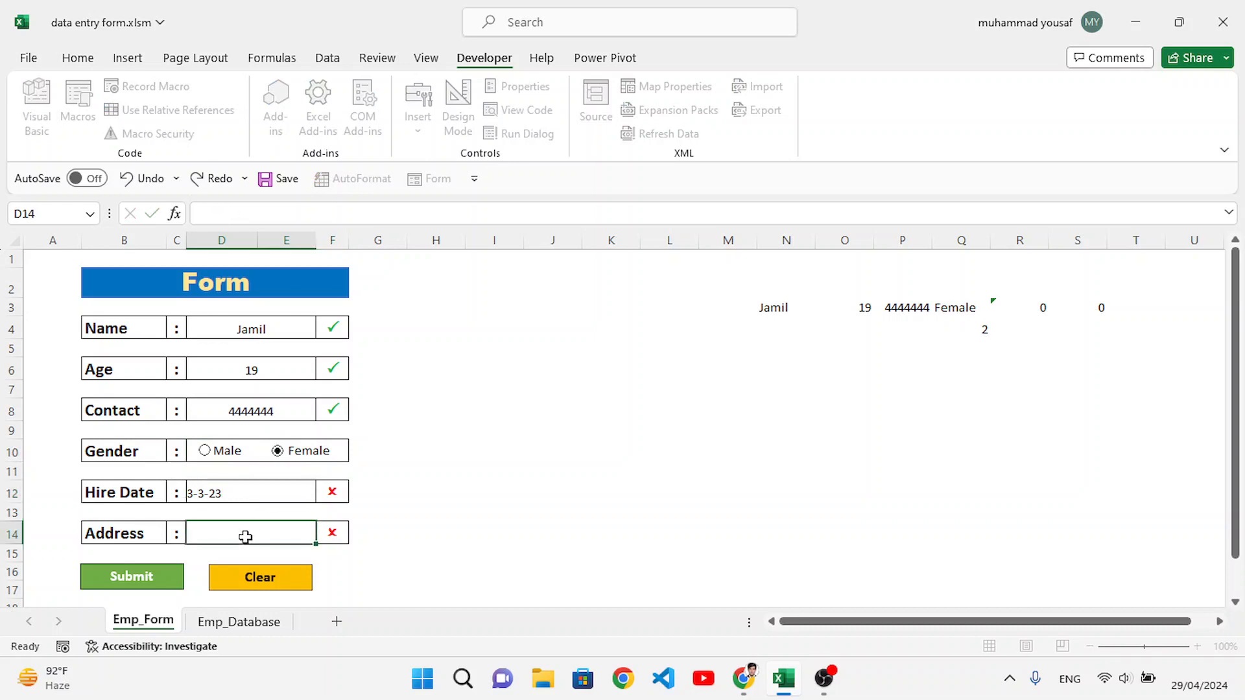
pyautogui.write('M')
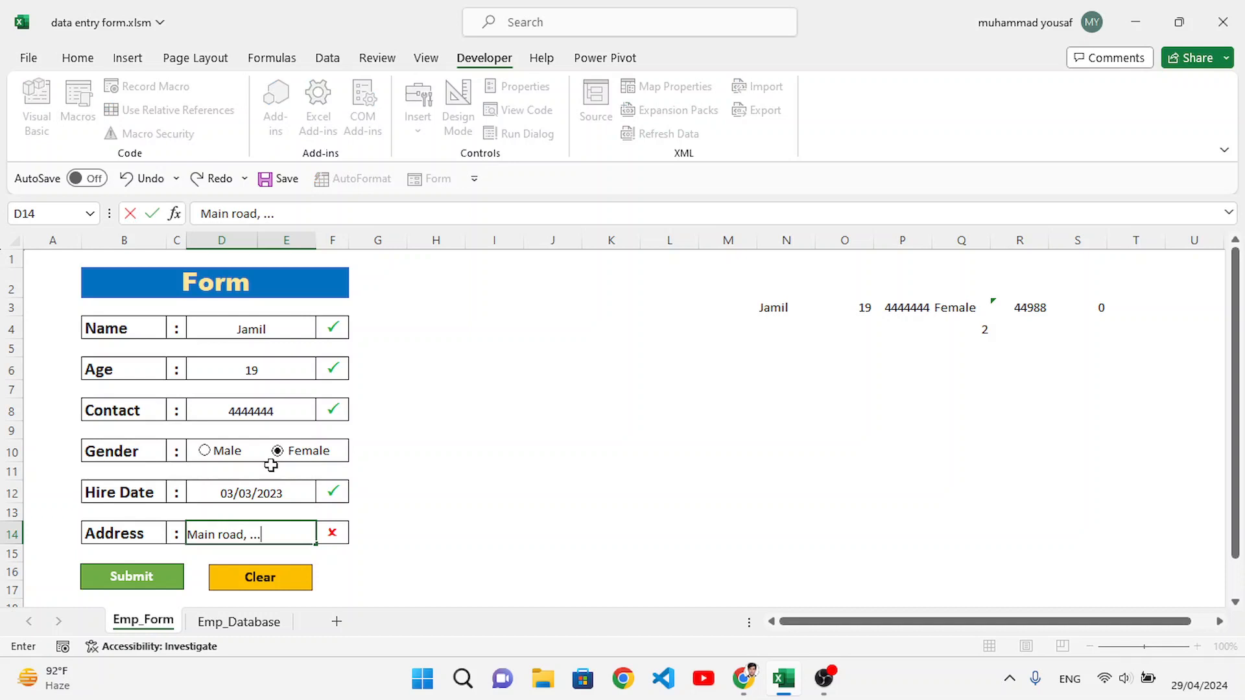
pyautogui.write('ain road, ...')
pyautogui.click(378, 571)
# Step: Submit the second employee's record and look at the Employee Records table on Emp_Database
pyautogui.click(154, 583)
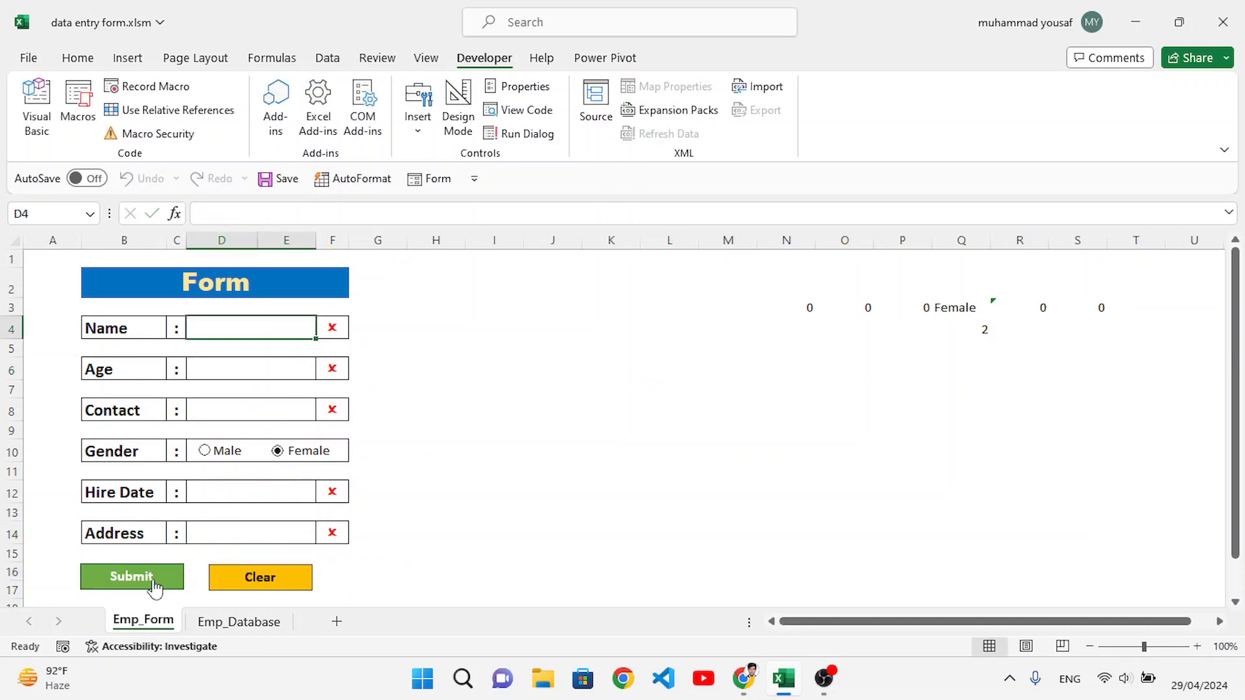
pyautogui.click(210, 626)
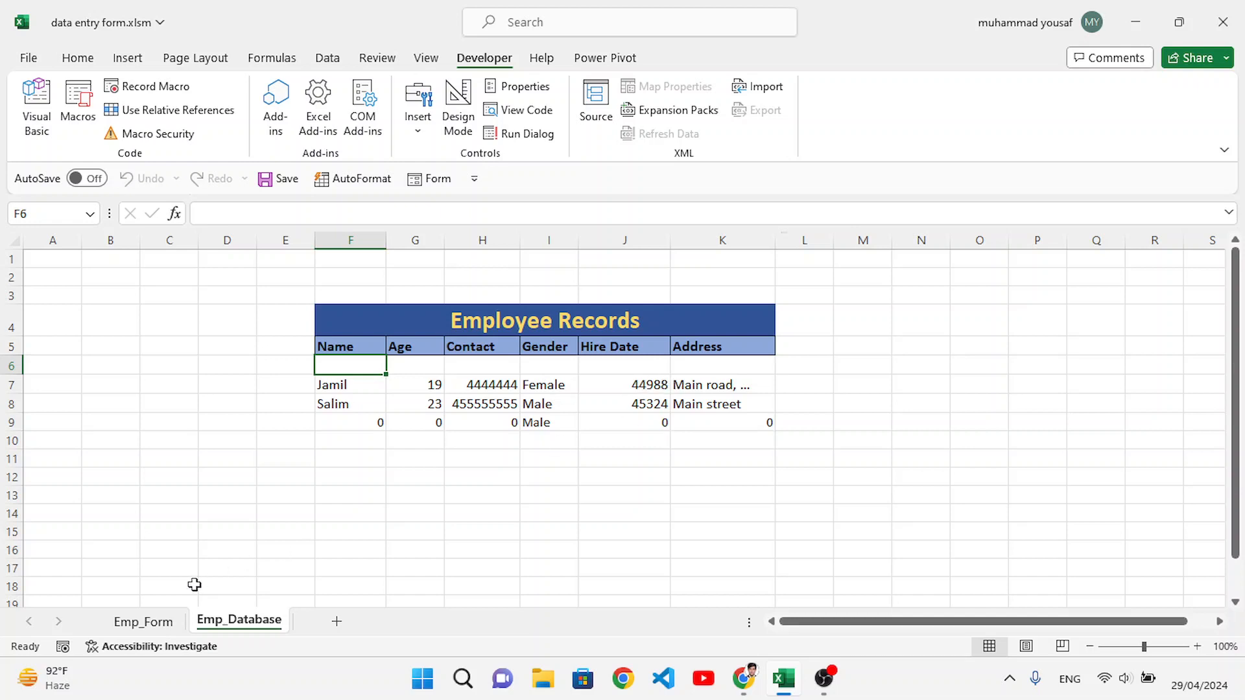
# Step: Widen column M on Emp_Form until the helper cells in columns N to S are pushed out of view beside the form
pyautogui.click(148, 622)
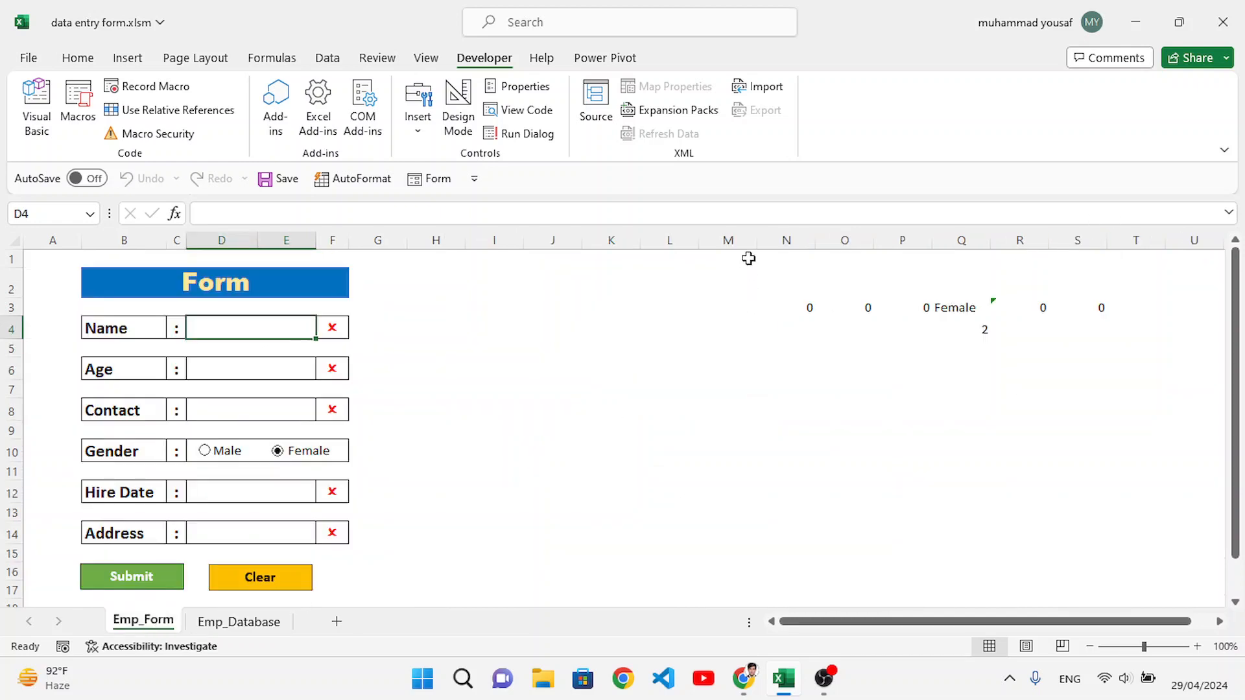
pyautogui.moveTo(756, 247); pyautogui.dragTo(1239, 285)
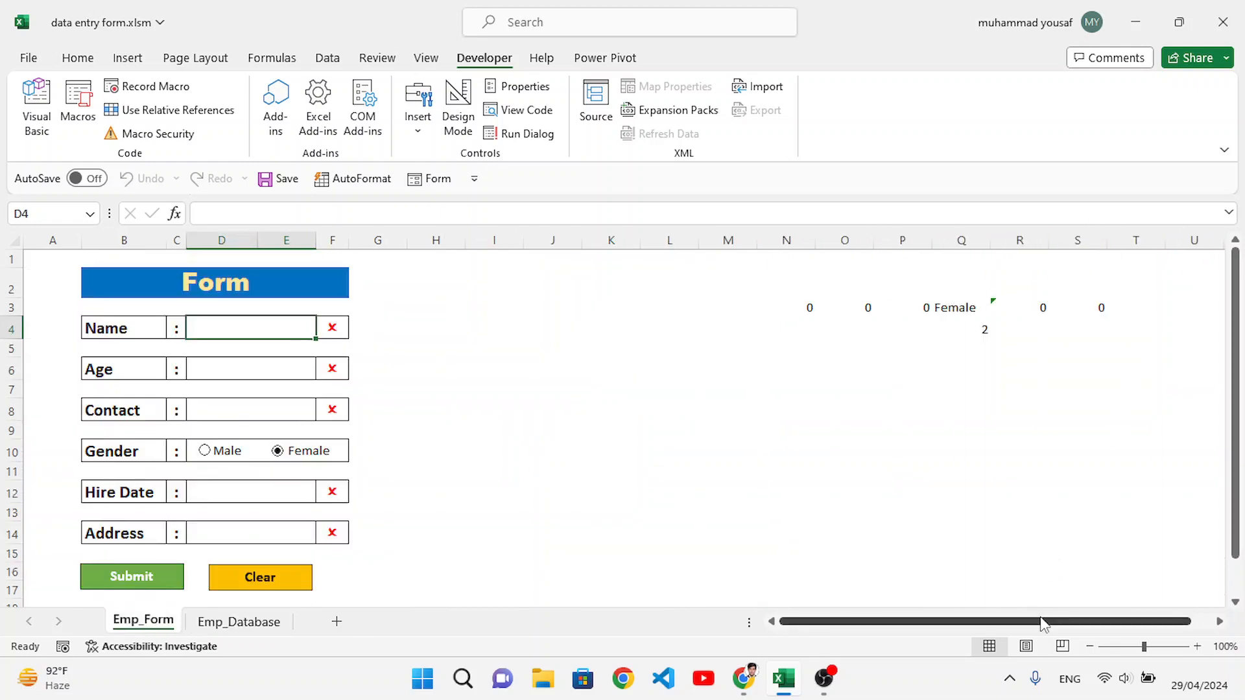
pyautogui.moveTo(756, 241); pyautogui.dragTo(1189, 255)
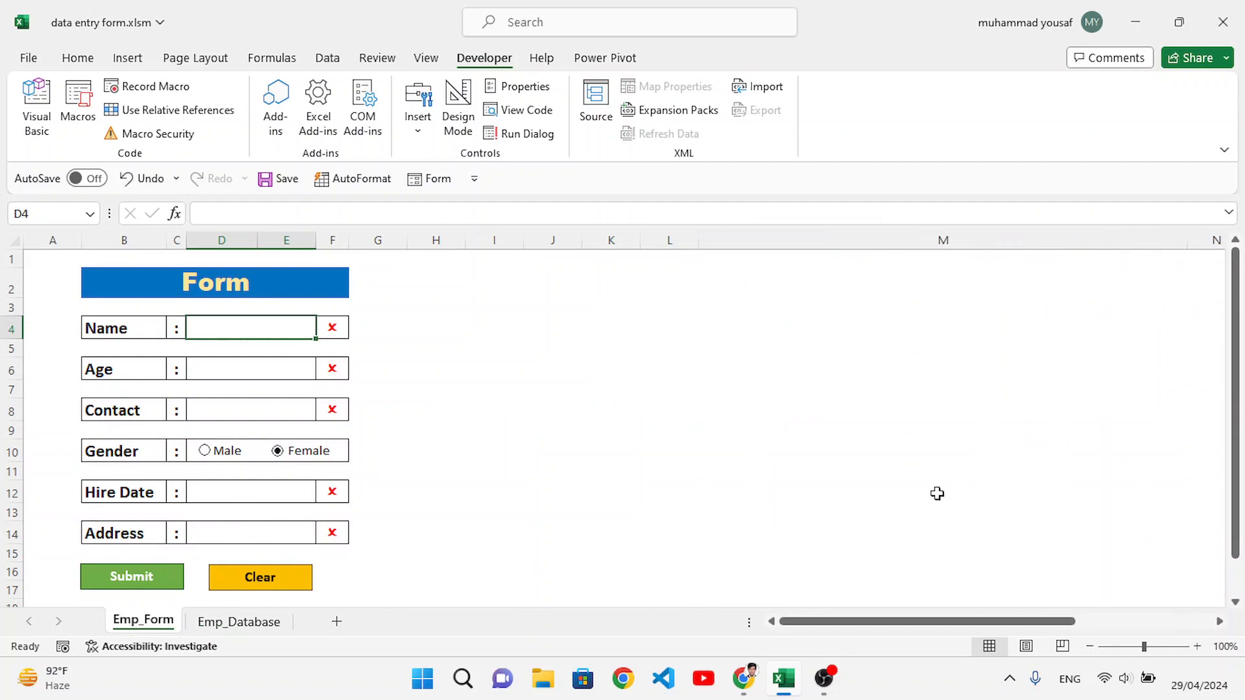
pyautogui.moveTo(973, 621); pyautogui.dragTo(1089, 599)
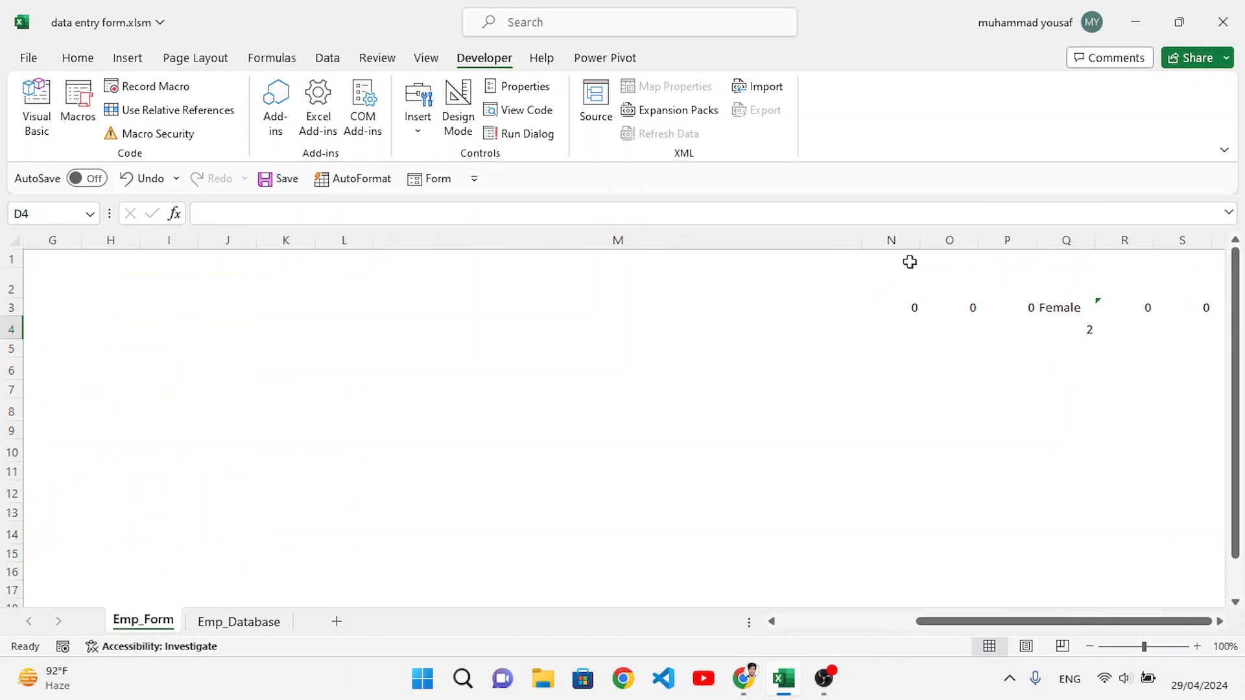
pyautogui.moveTo(865, 245); pyautogui.dragTo(1008, 253)
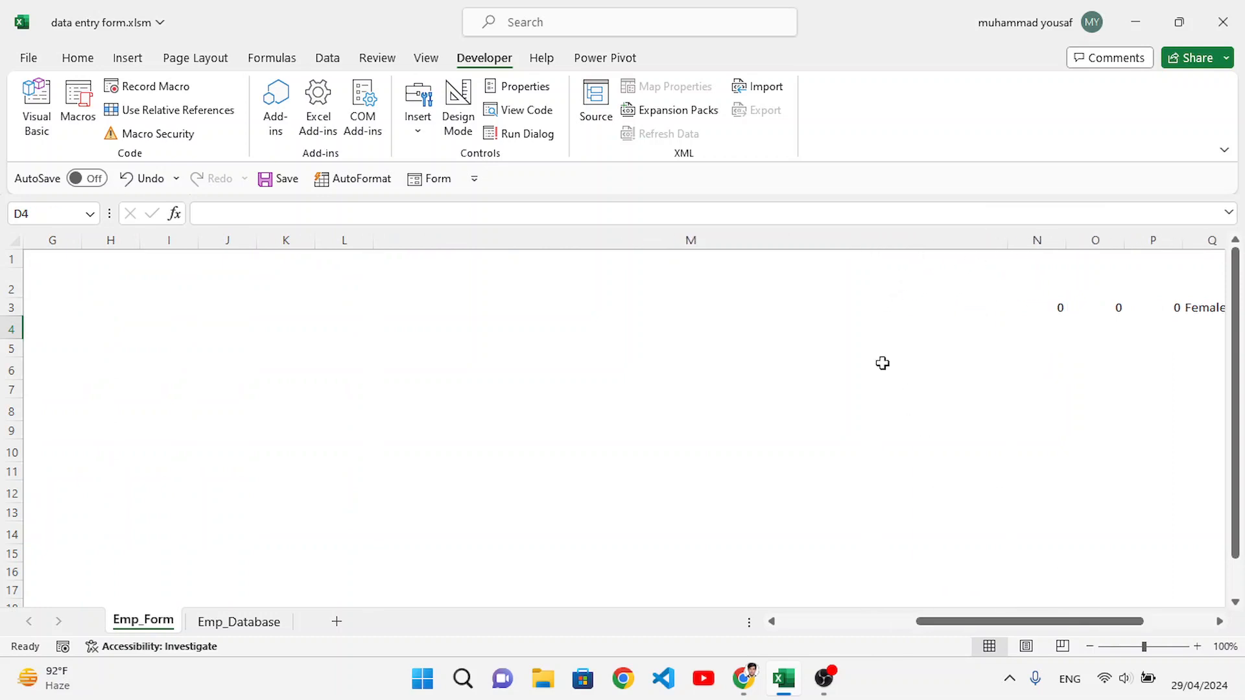
pyautogui.moveTo(973, 623); pyautogui.dragTo(778, 623)
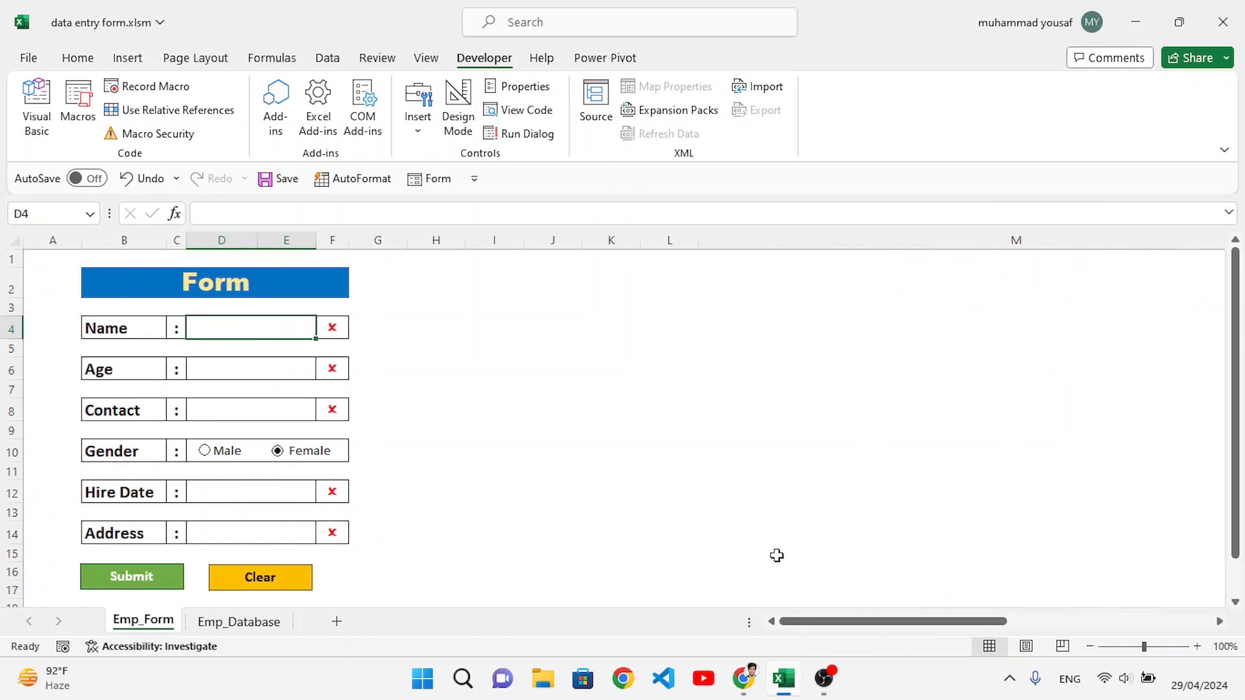
pyautogui.click(585, 563)
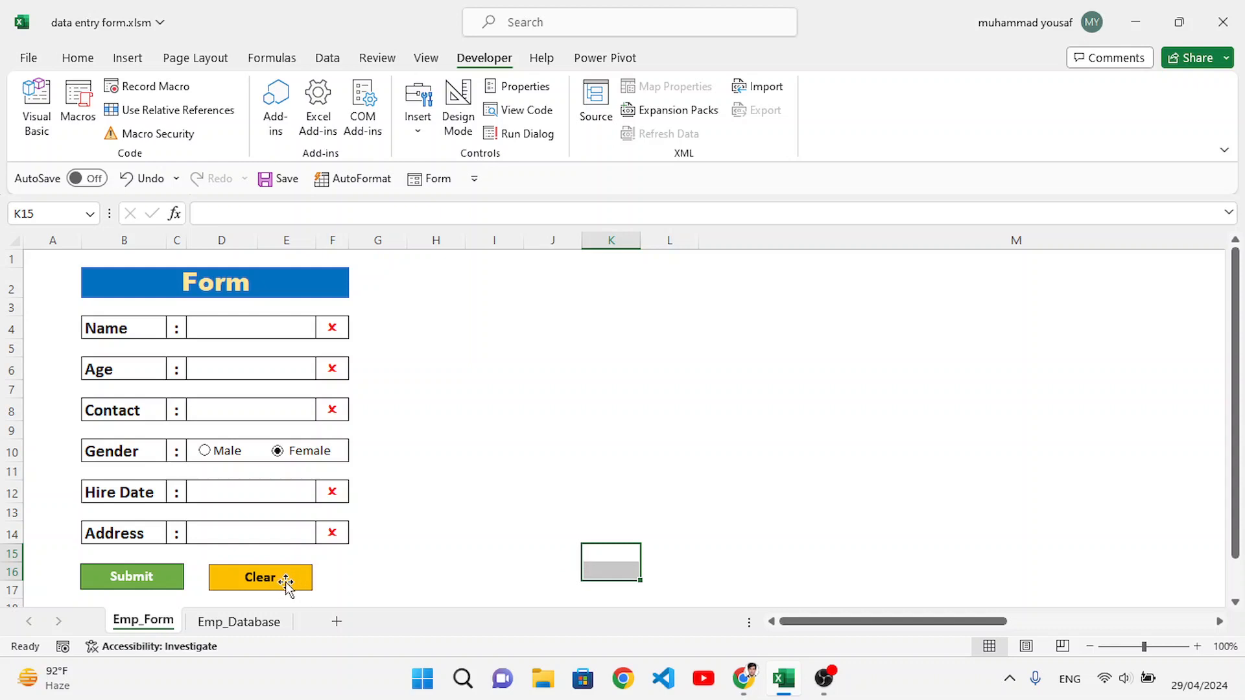
# Step: Enter the placeholder text 3slkd as the Name and 34 as the Age on the form
pyautogui.click(250, 324)
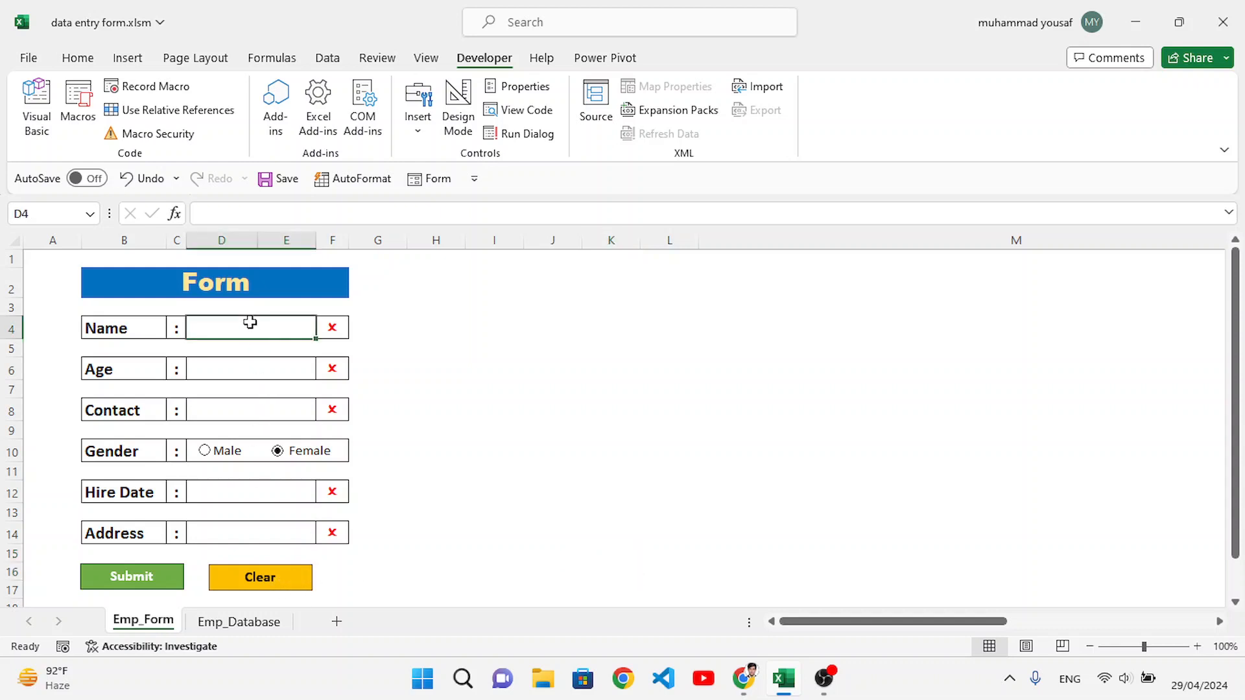
pyautogui.write('3')
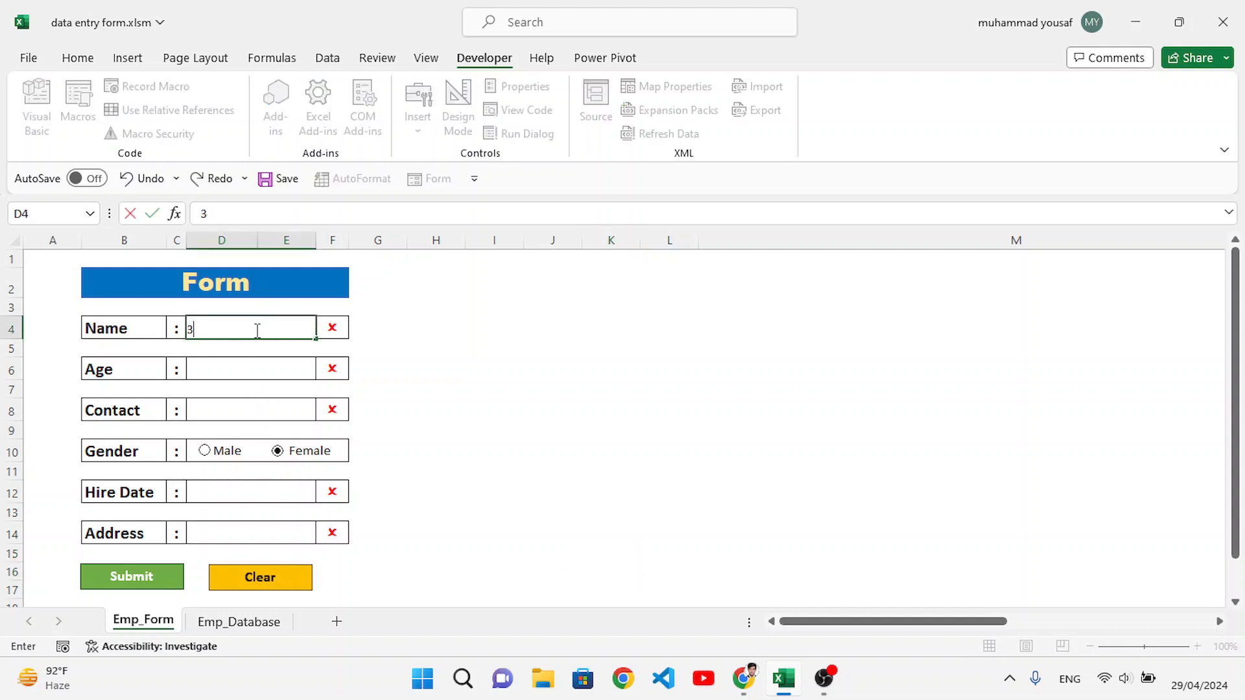
pyautogui.write('4sdd')
pyautogui.press('Return')
pyautogui.write('3')
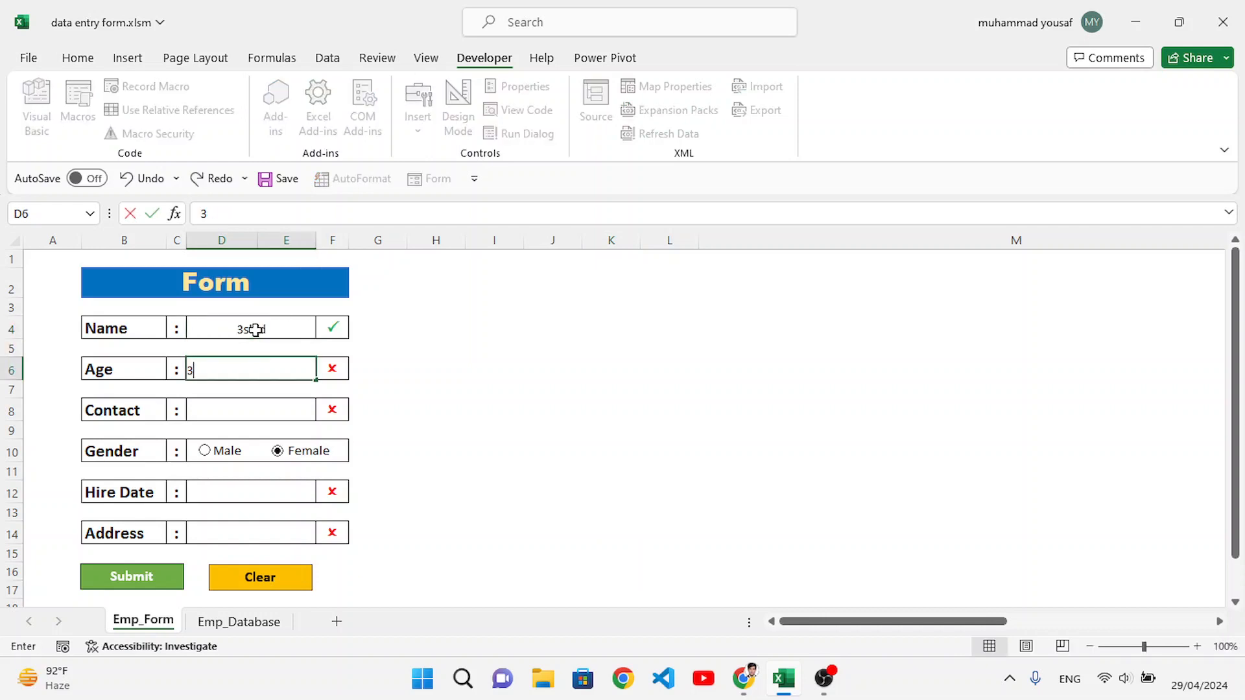
pyautogui.write('4')
pyautogui.click(451, 446)
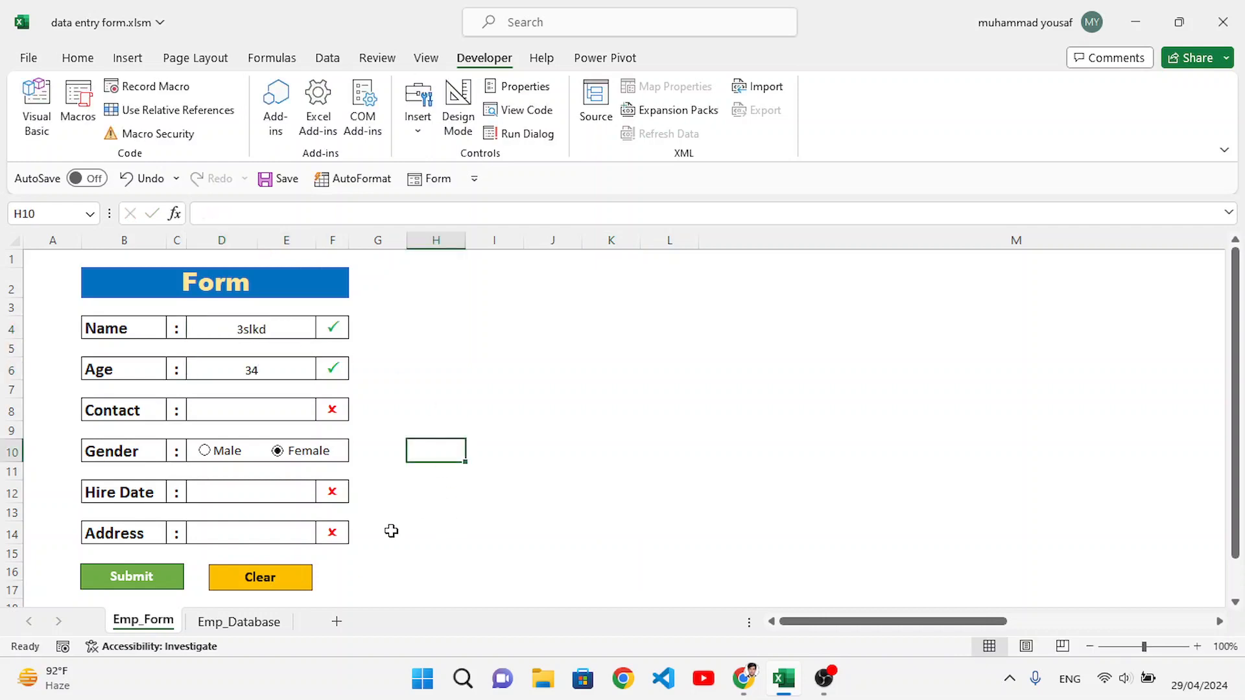
# Step: Start recording a new macro named "clea", stored in This Workbook
pyautogui.click(171, 90)
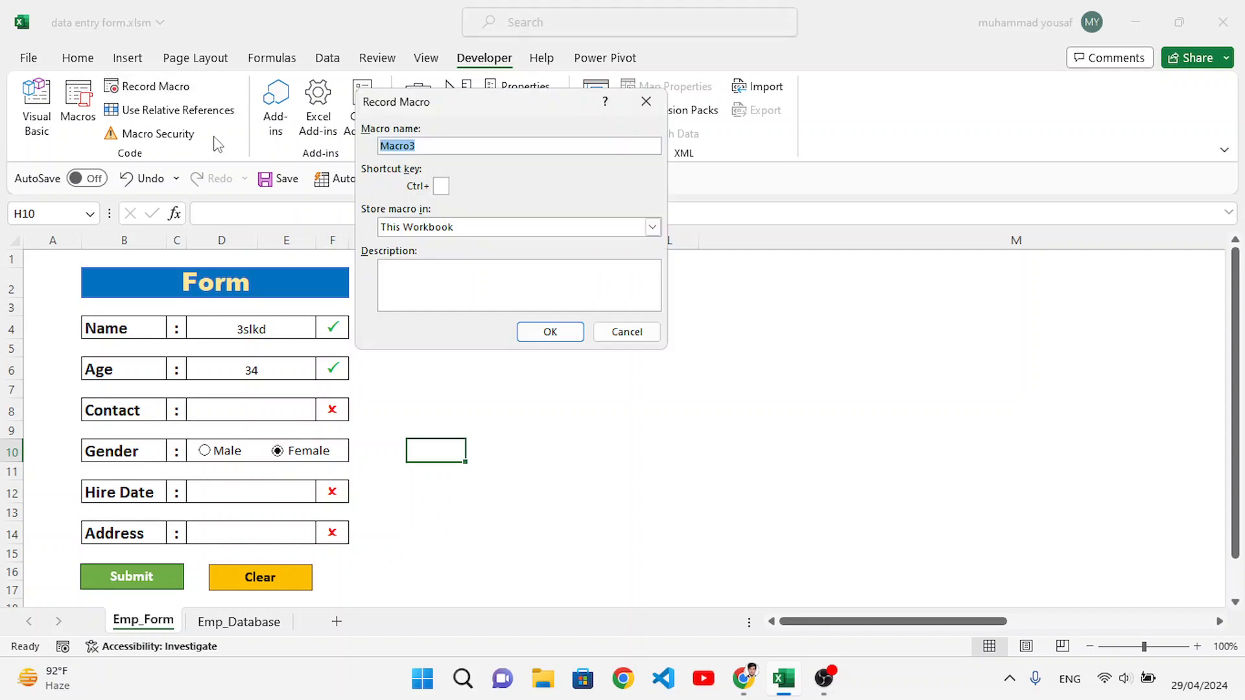
pyautogui.write('clear')
pyautogui.click(550, 332)
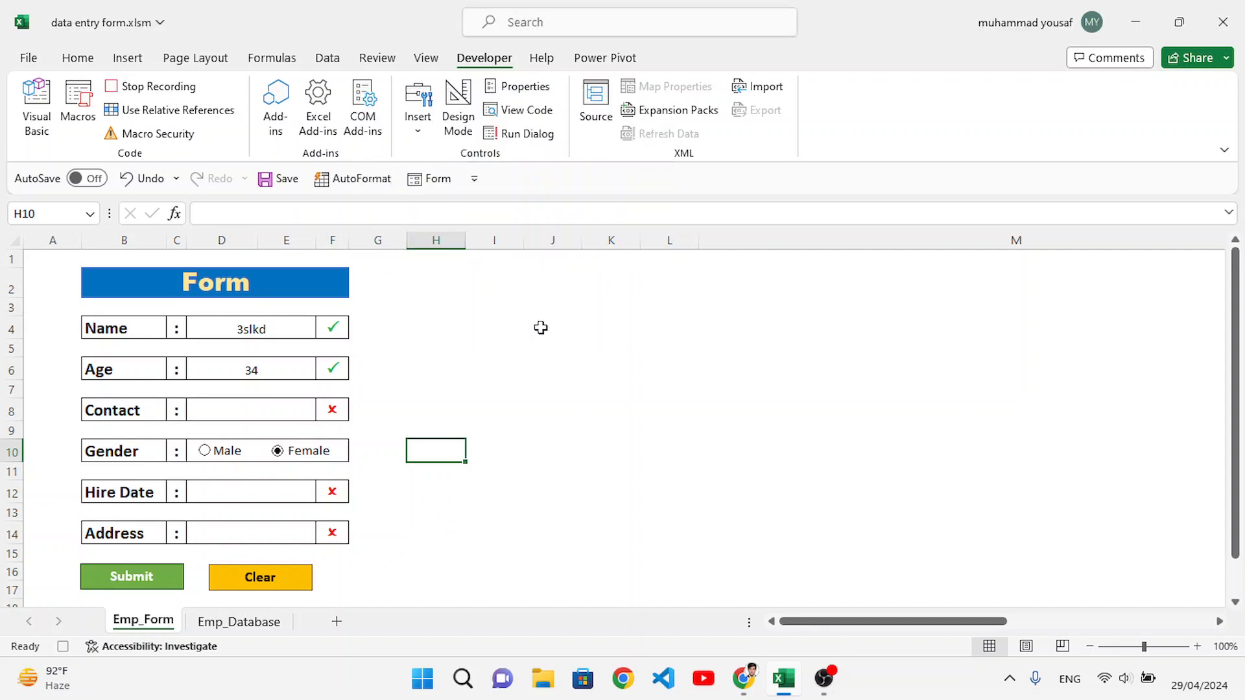
# Step: Record clearing the Name, Age, Contact, Hire Date and Address entries together and selecting the Name cell D4, and stop the macro recording
pyautogui.click(286, 341)
pyautogui.click(285, 328)
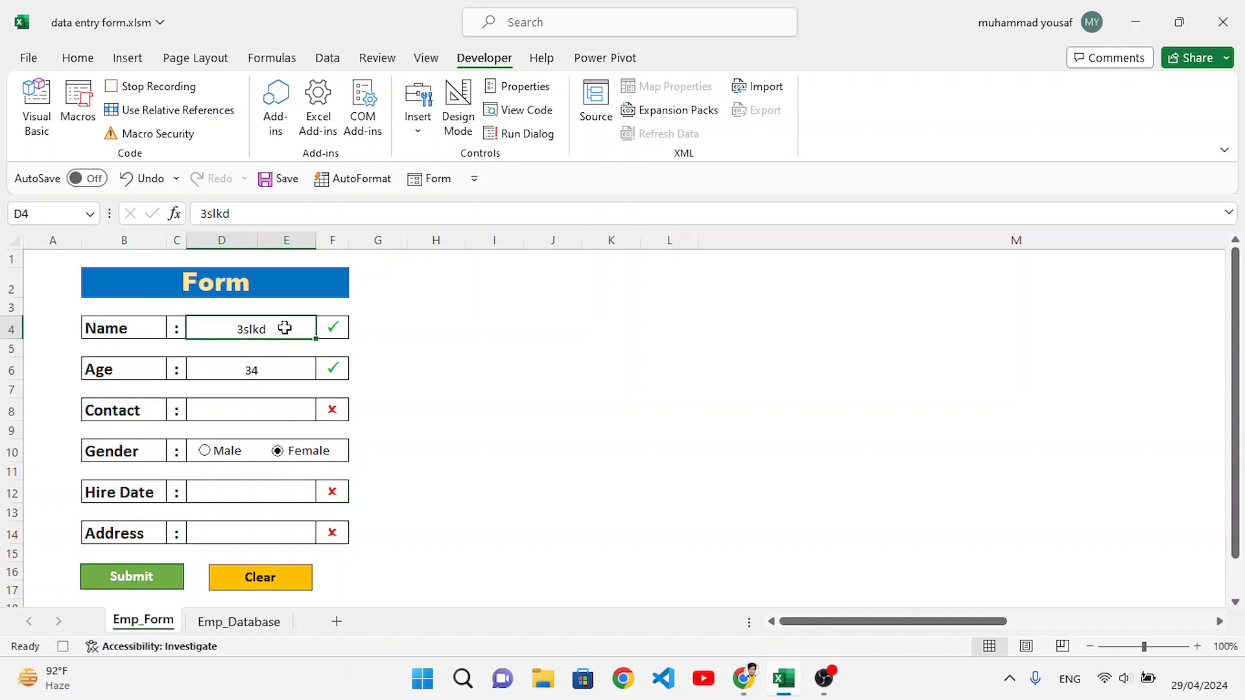
pyautogui.keyDown('ctrl'); pyautogui.click(273, 363); pyautogui.keyUp('ctrl')
pyautogui.keyDown('ctrl'); pyautogui.click(277, 417); pyautogui.keyUp('ctrl')
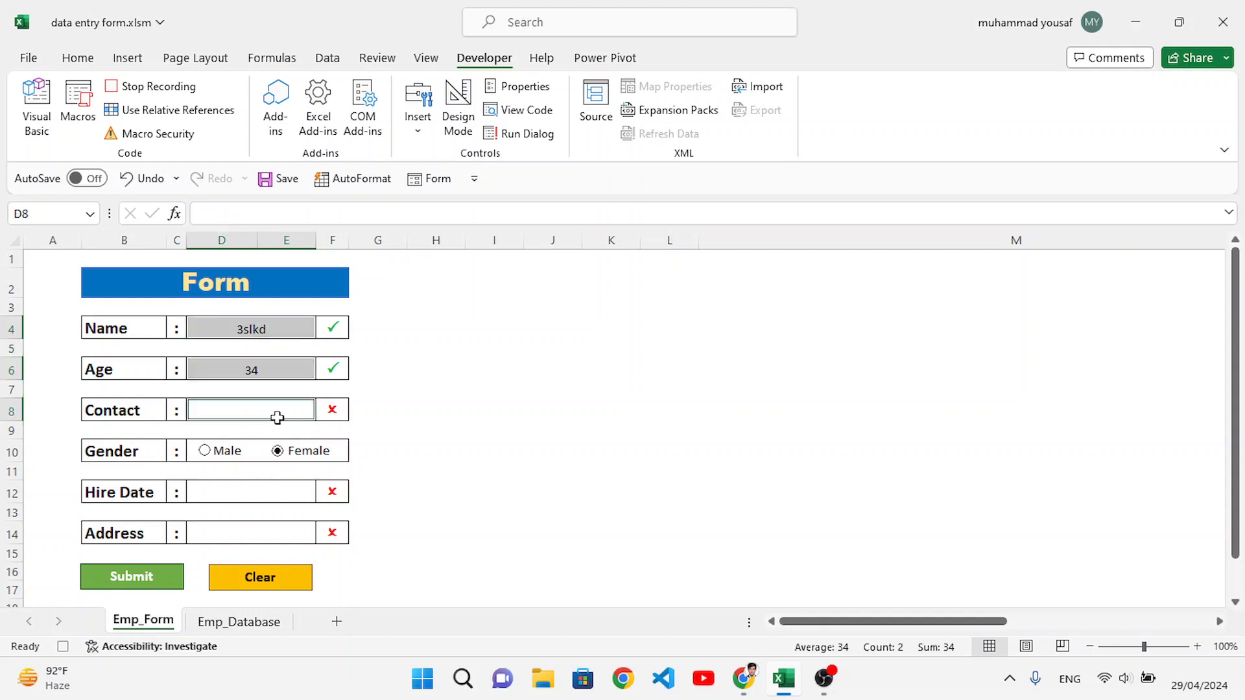
pyautogui.keyDown('ctrl'); pyautogui.click(270, 494); pyautogui.keyUp('ctrl')
pyautogui.keyDown('ctrl'); pyautogui.click(269, 541); pyautogui.keyUp('ctrl')
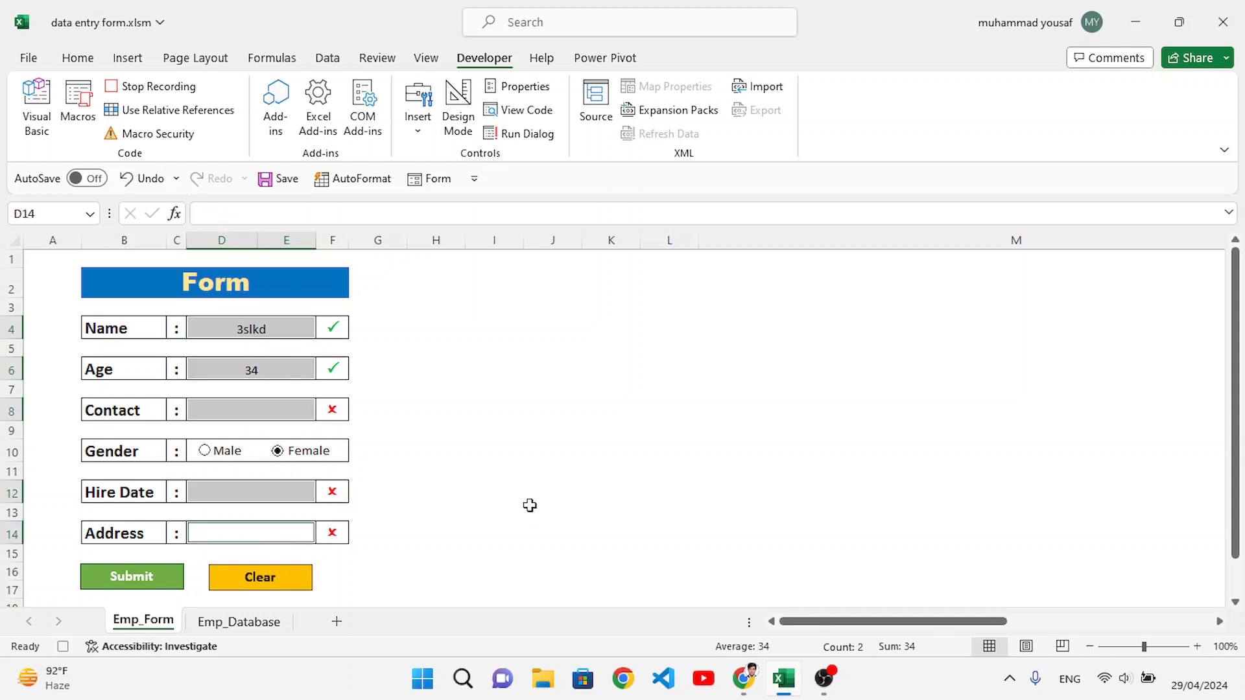
pyautogui.press('Delete')
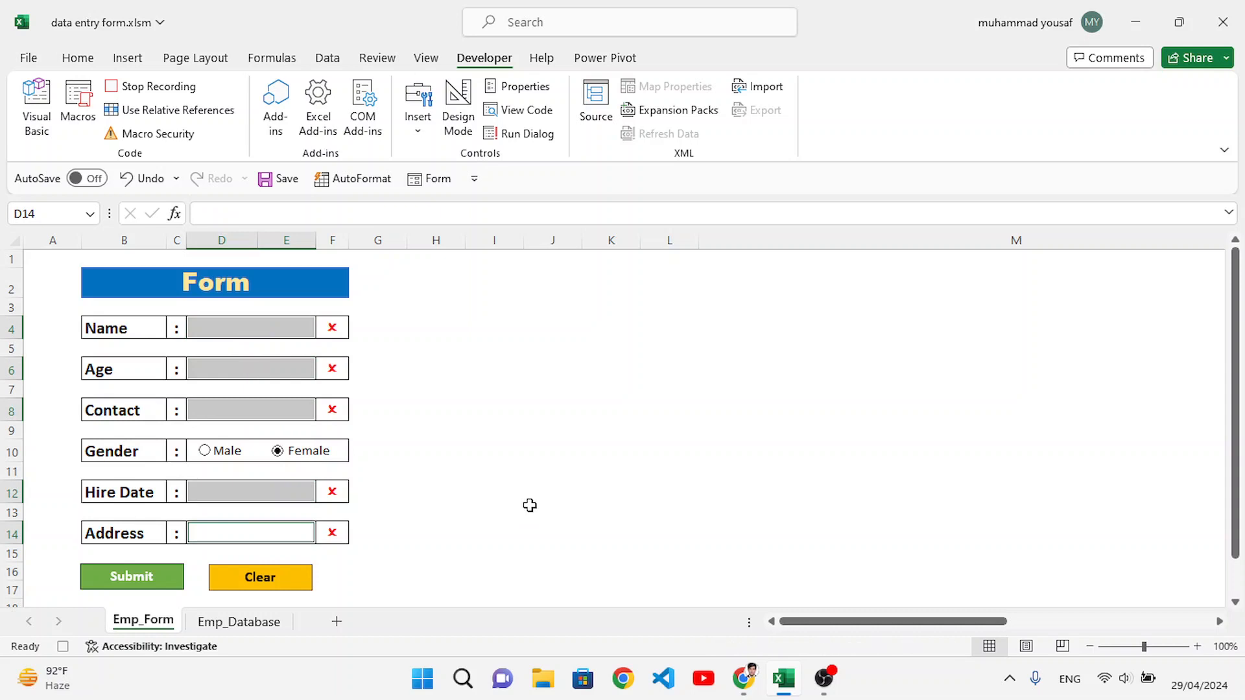
pyautogui.click(280, 325)
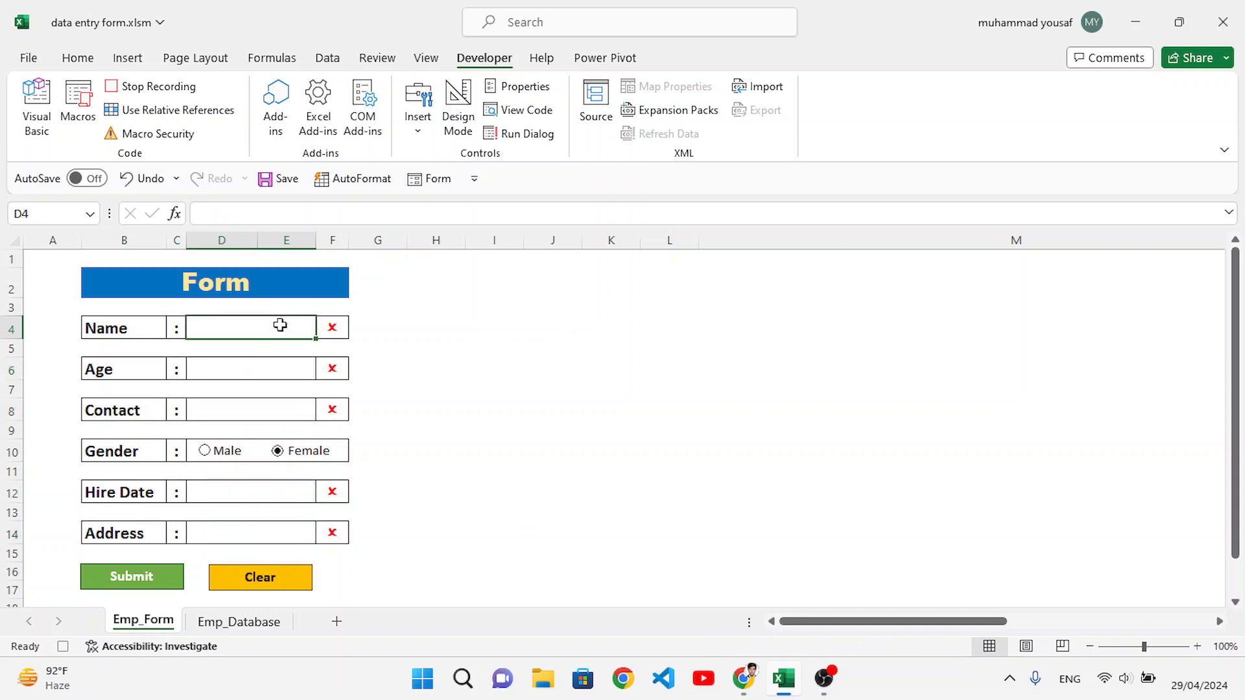
pyautogui.click(153, 86)
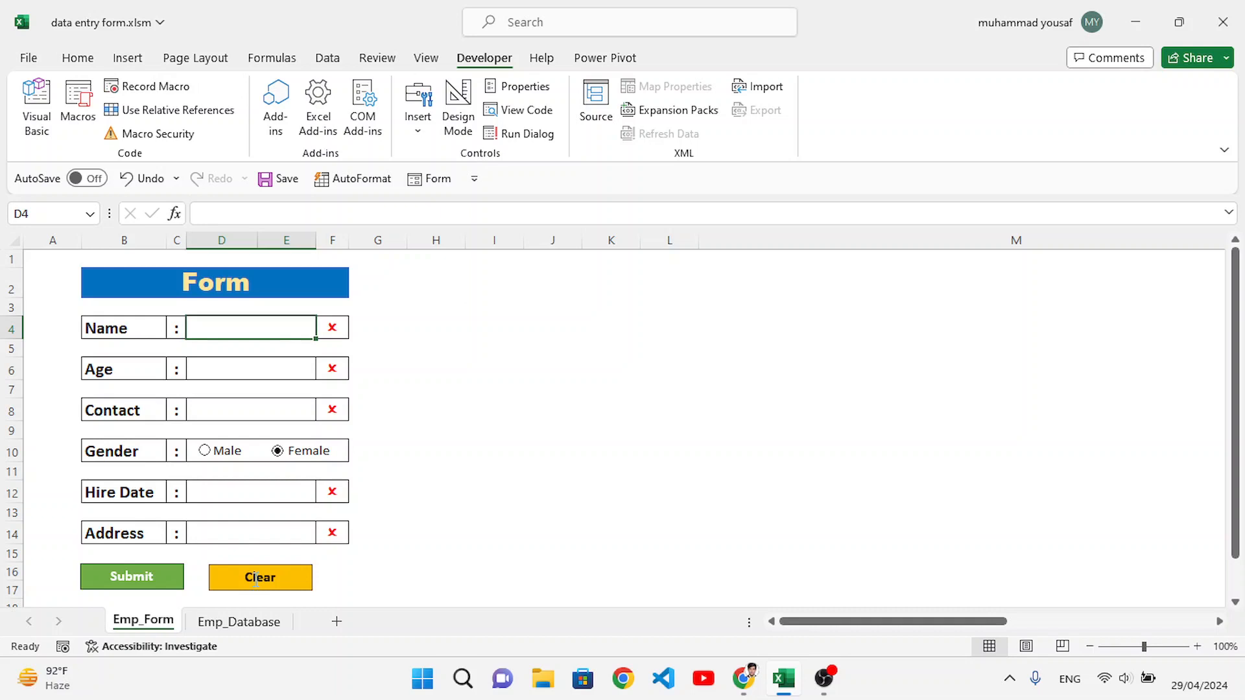
# Step: Assign the "clear" macro to the Clear button shape on the form and deselect the shape
pyautogui.click(328, 585)
pyautogui.rightClick(279, 575)
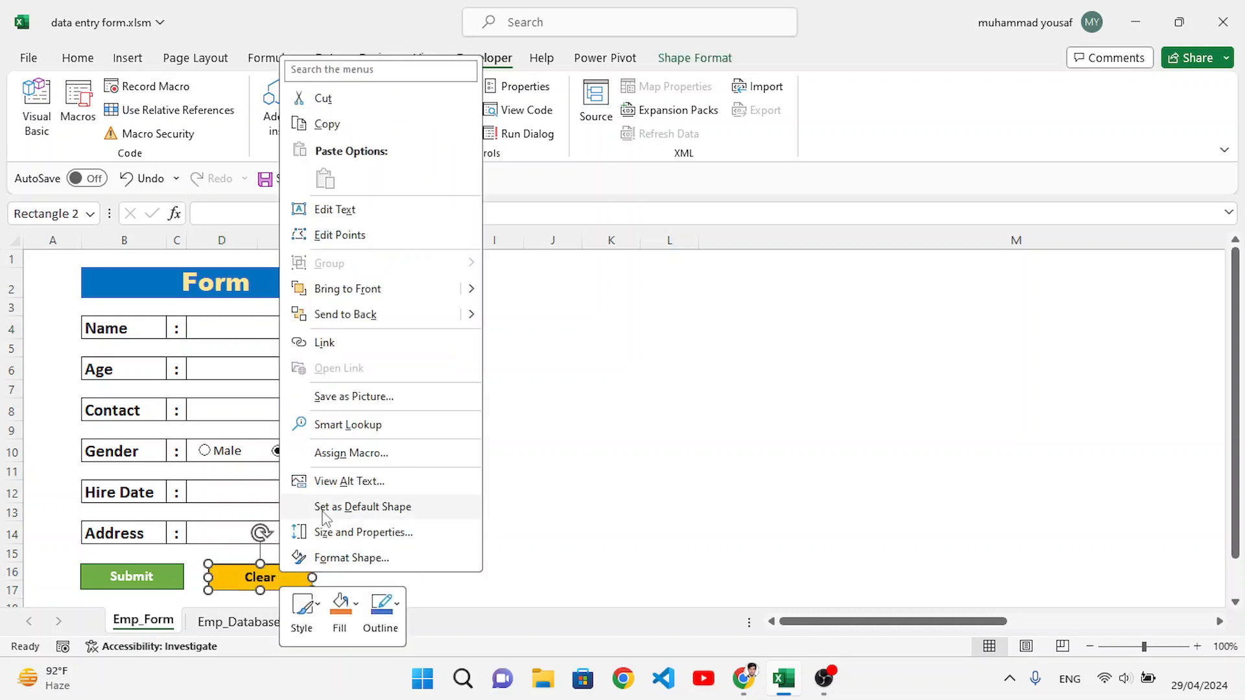
pyautogui.click(344, 455)
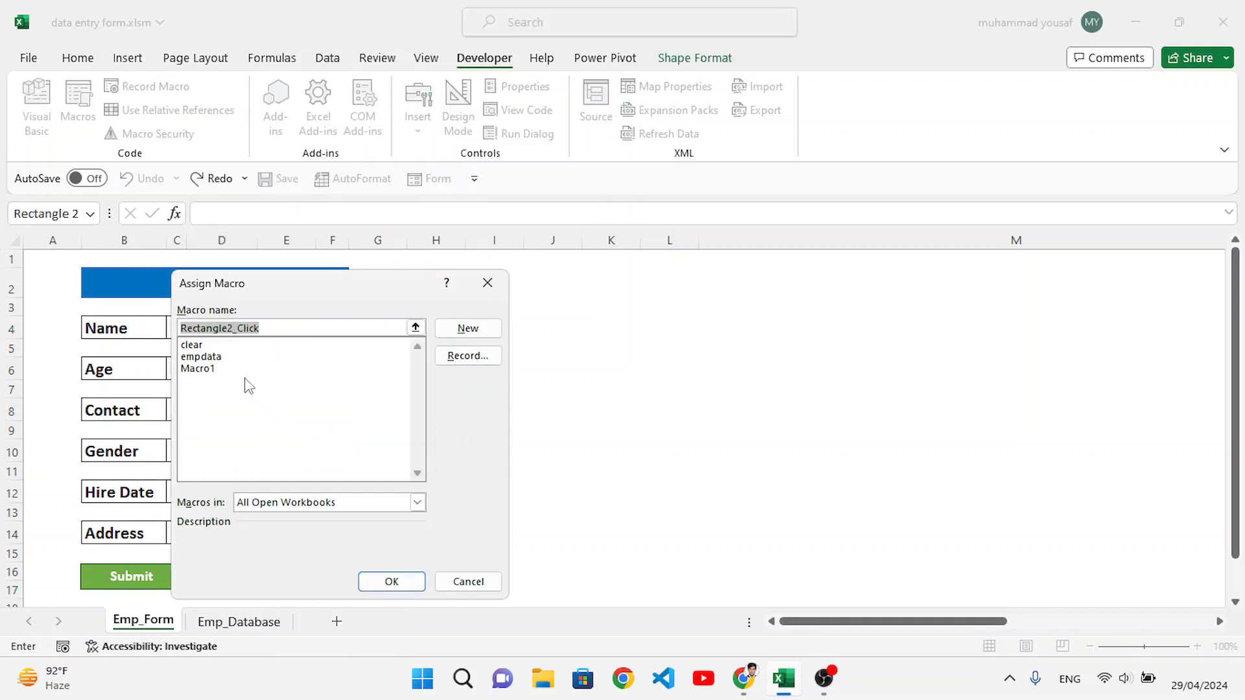
pyautogui.click(198, 345)
pyautogui.click(391, 582)
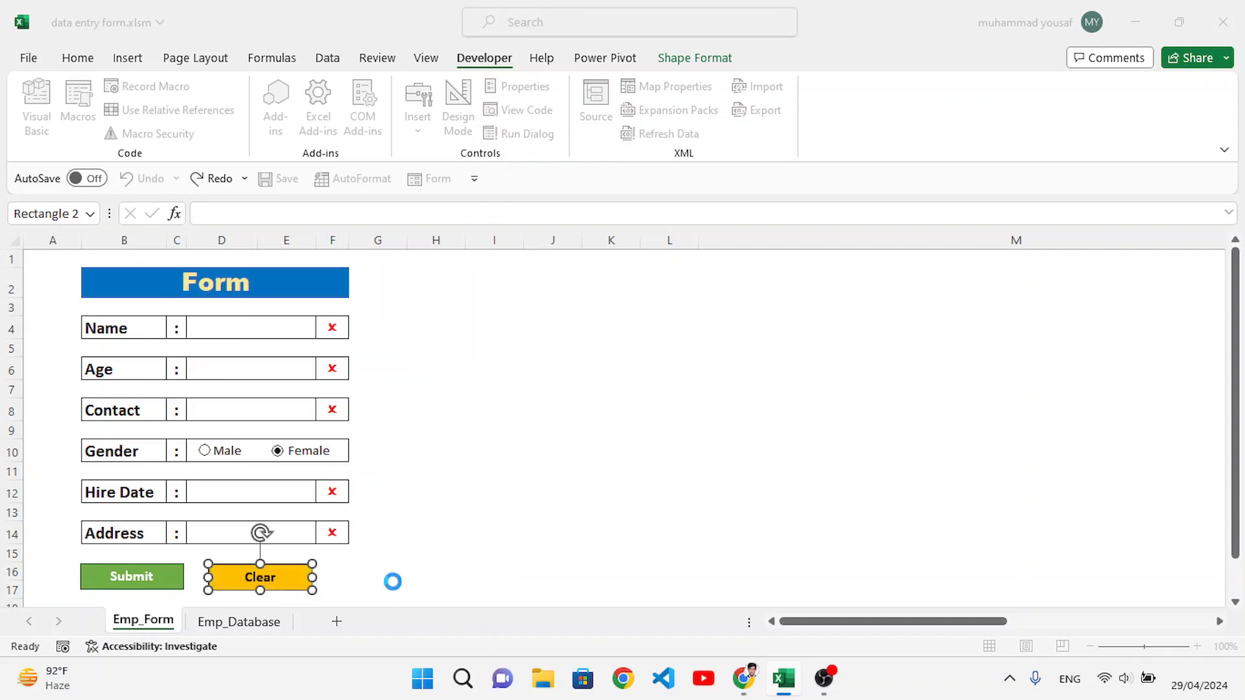
pyautogui.click(495, 569)
# Step: Test the Clear button after entering skdf as the Name, 34 as the Age and a dummy contact number
pyautogui.click(249, 331)
pyautogui.write('skd')
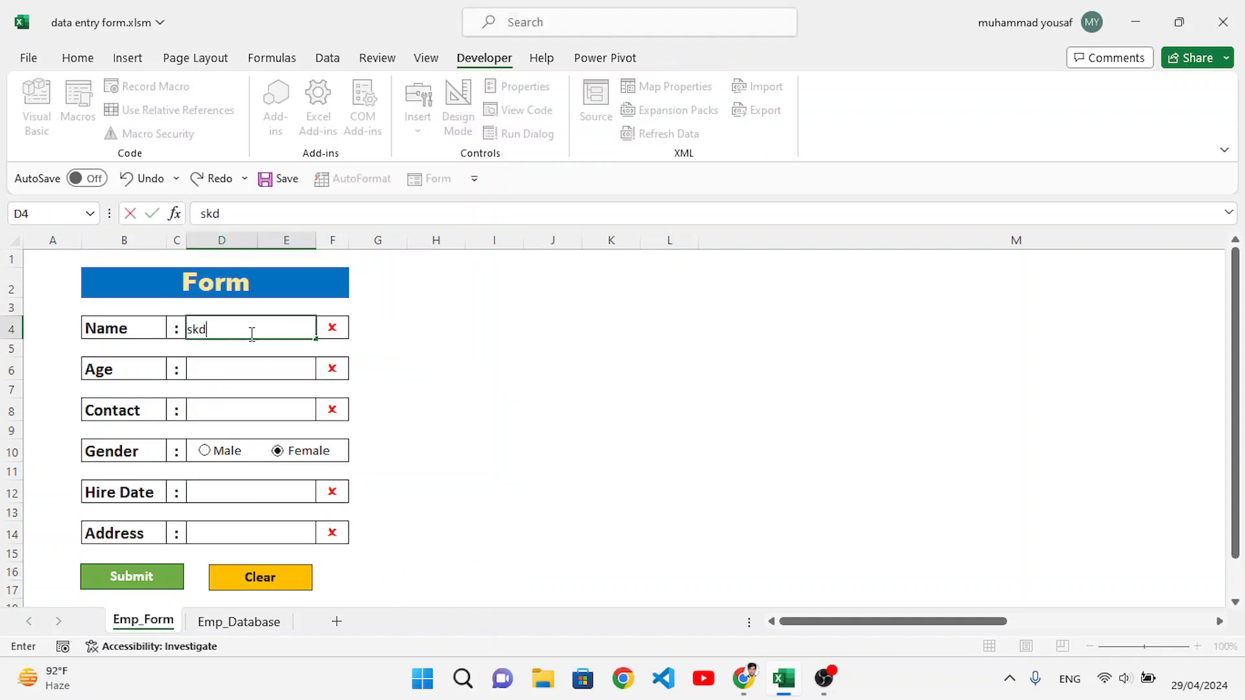
pyautogui.write('f')
pyautogui.press('Return')
pyautogui.write('34')
pyautogui.press('Return')
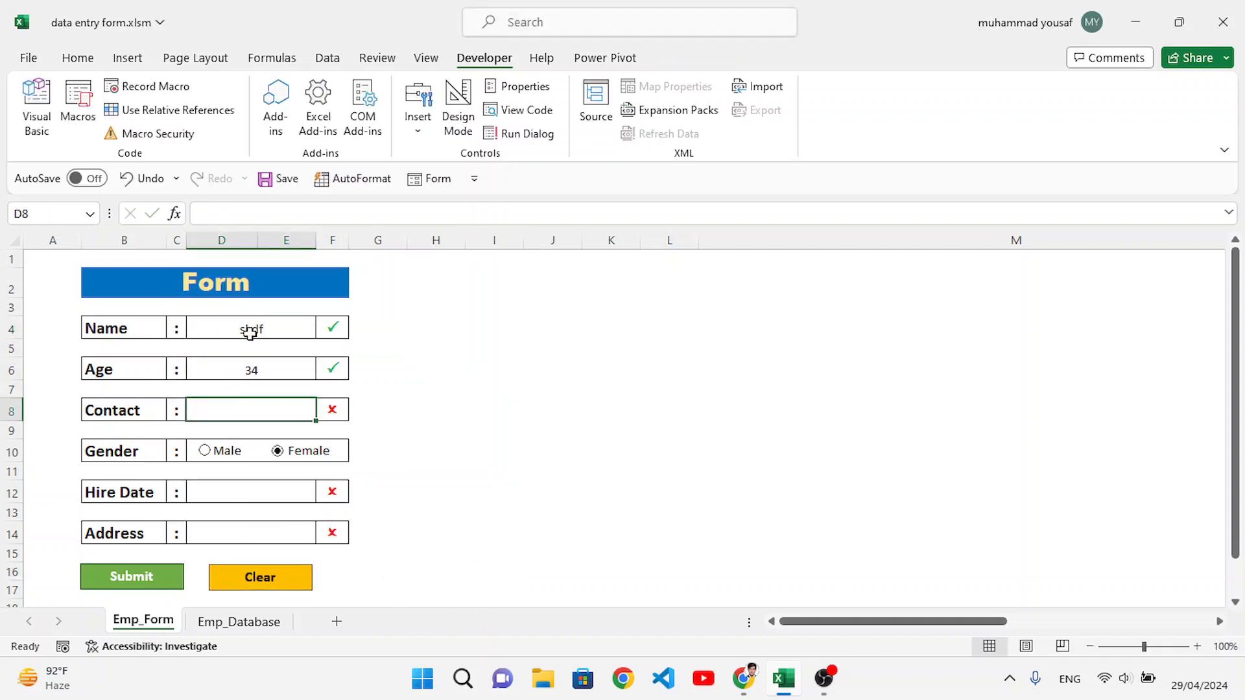
pyautogui.write('7777777777')
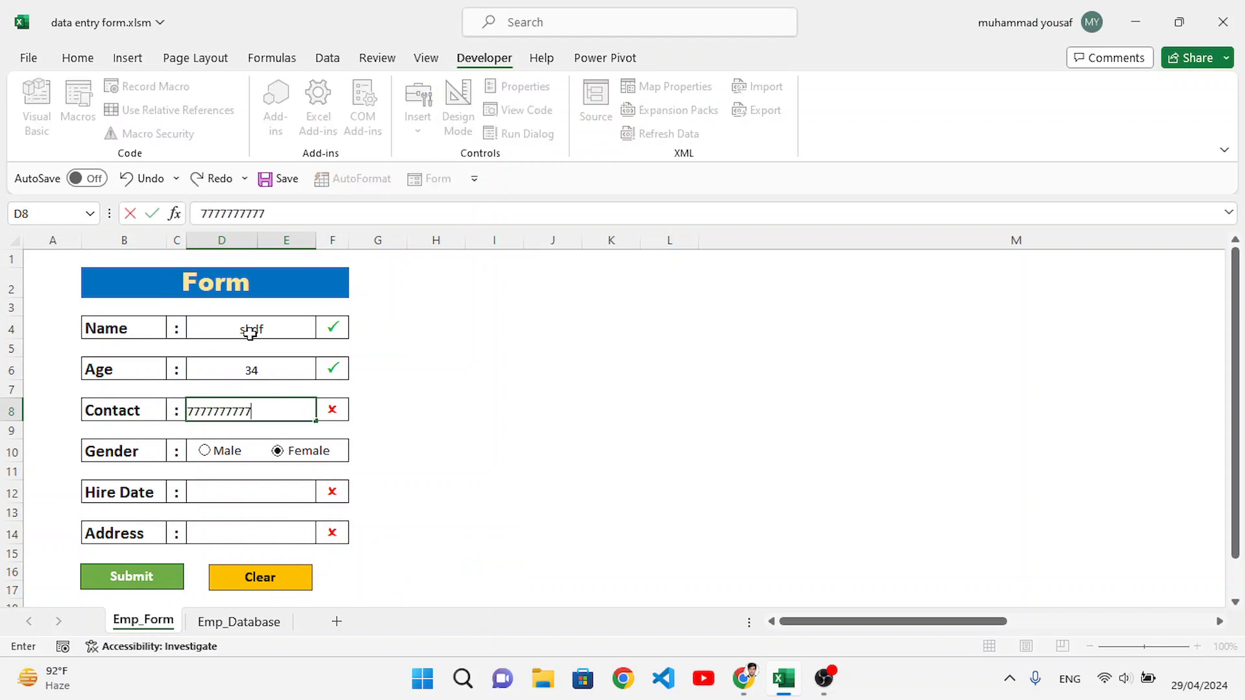
pyautogui.click(494, 487)
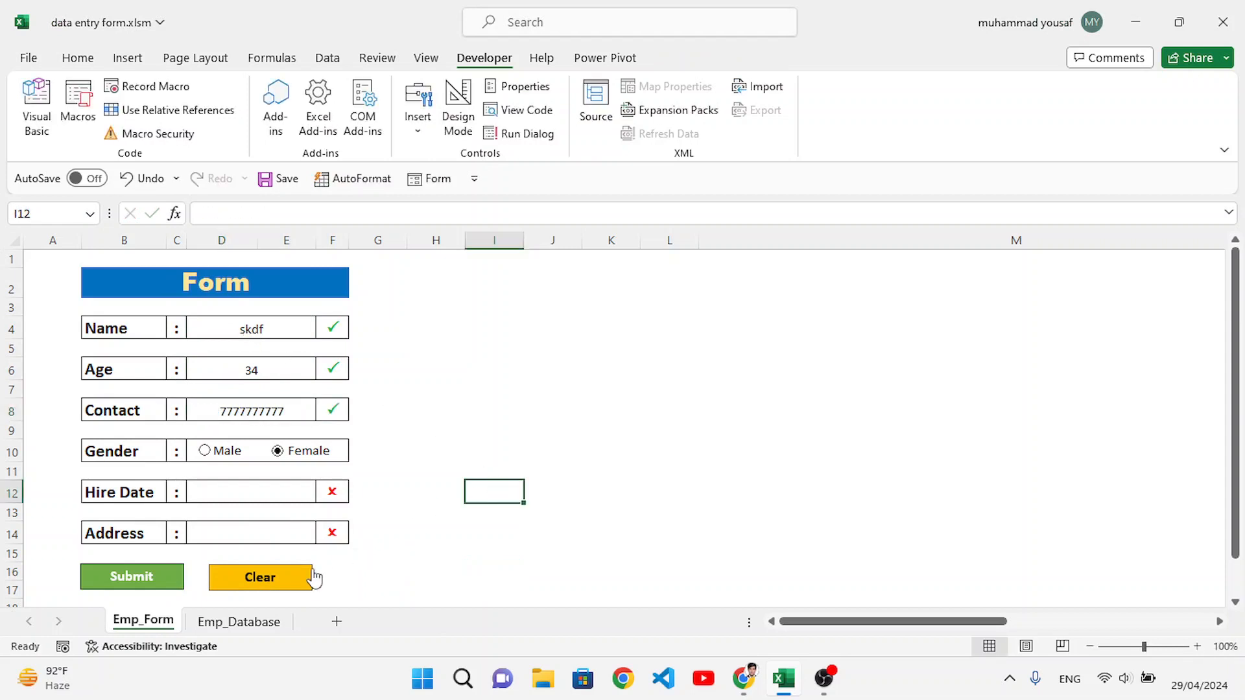
pyautogui.click(287, 587)
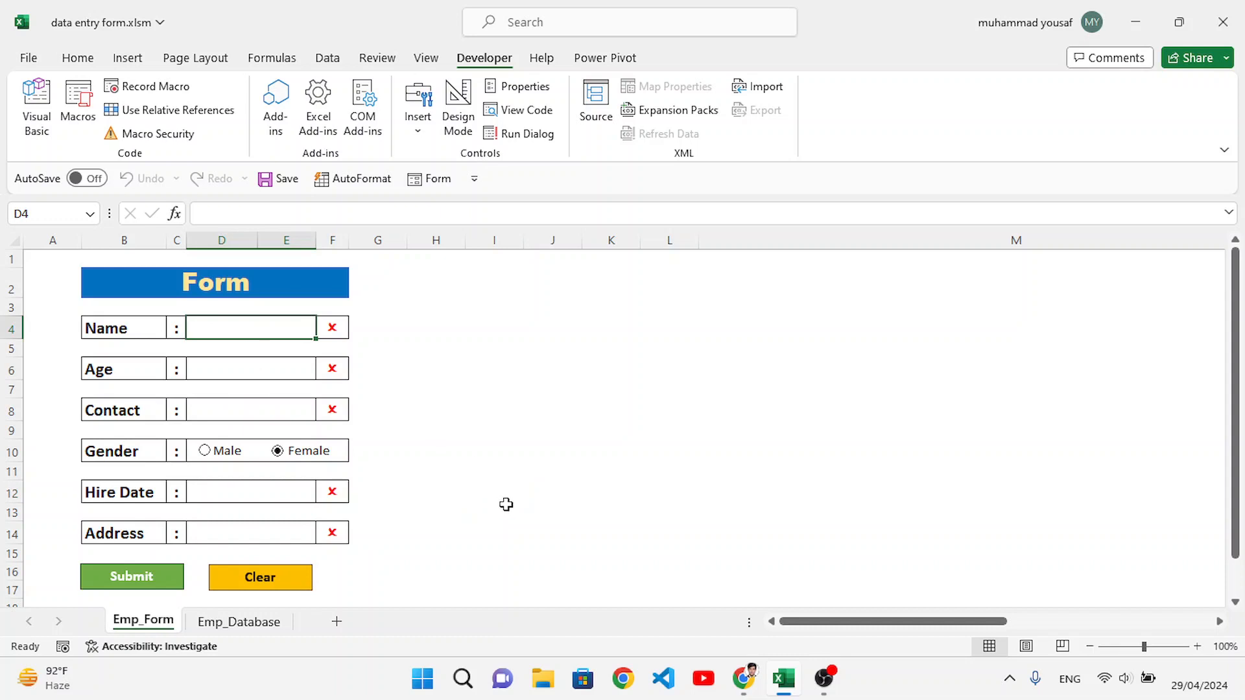
# Step: Review the Employee Records table on the Emp_Database sheet and return to Emp_Form
pyautogui.click(238, 623)
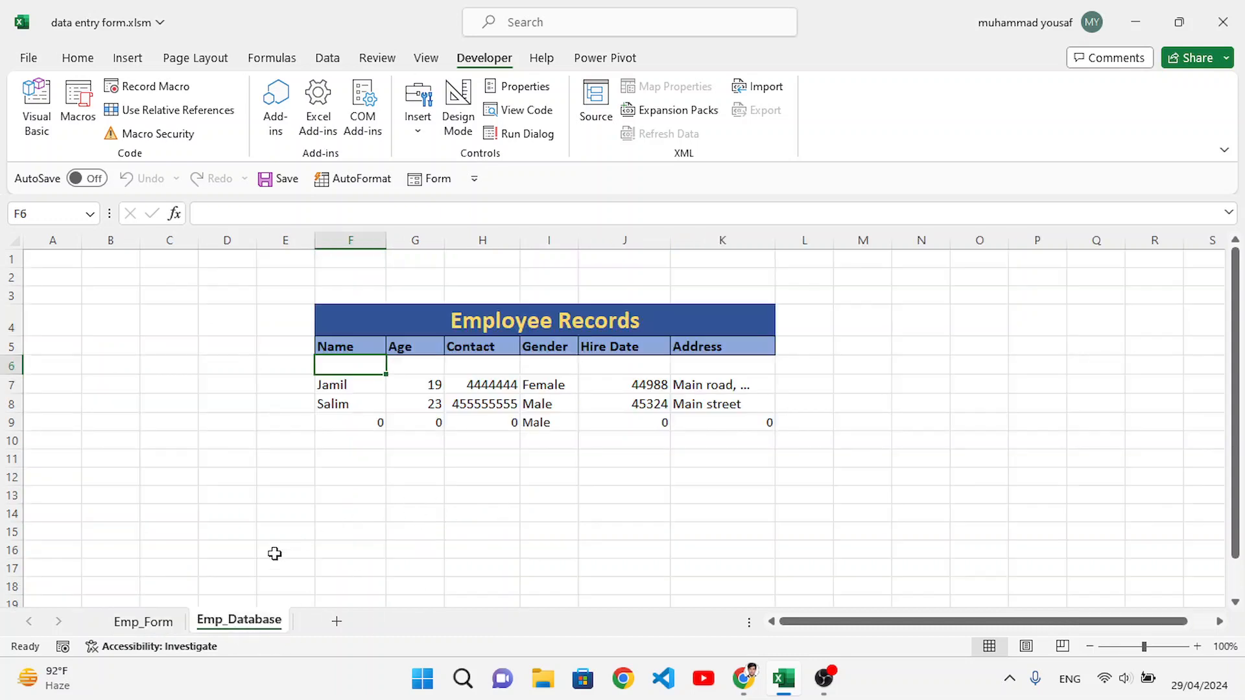
pyautogui.click(156, 622)
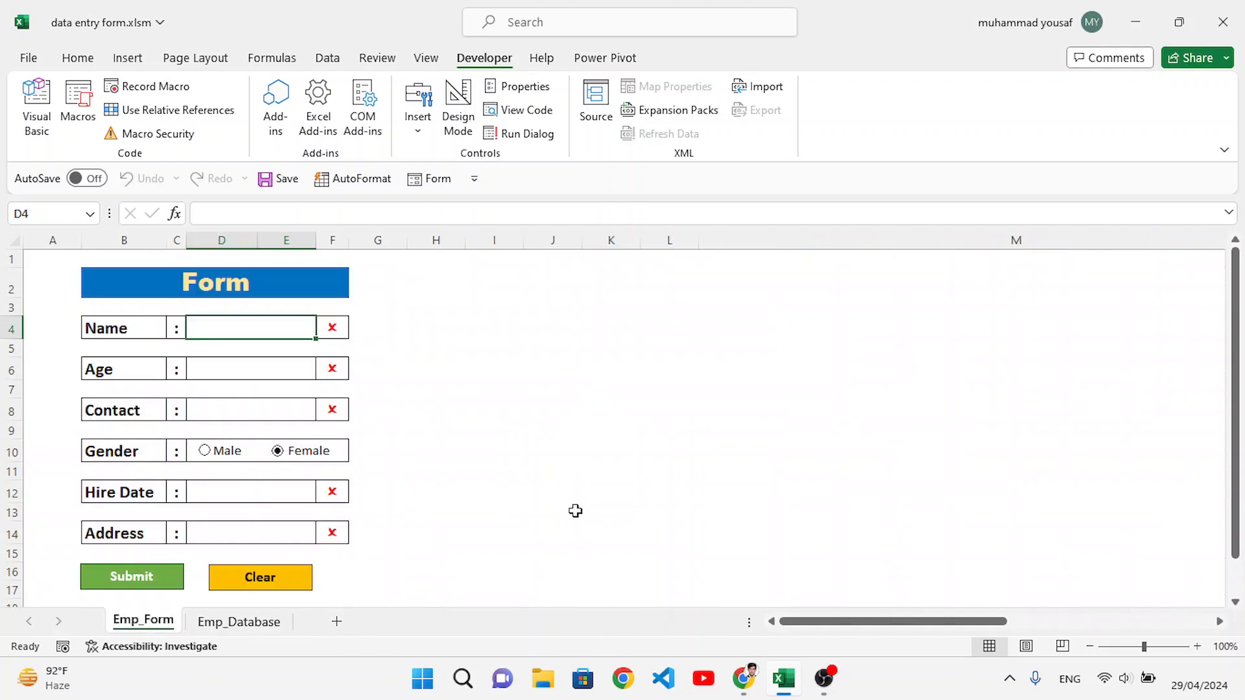
pyautogui.click(263, 623)
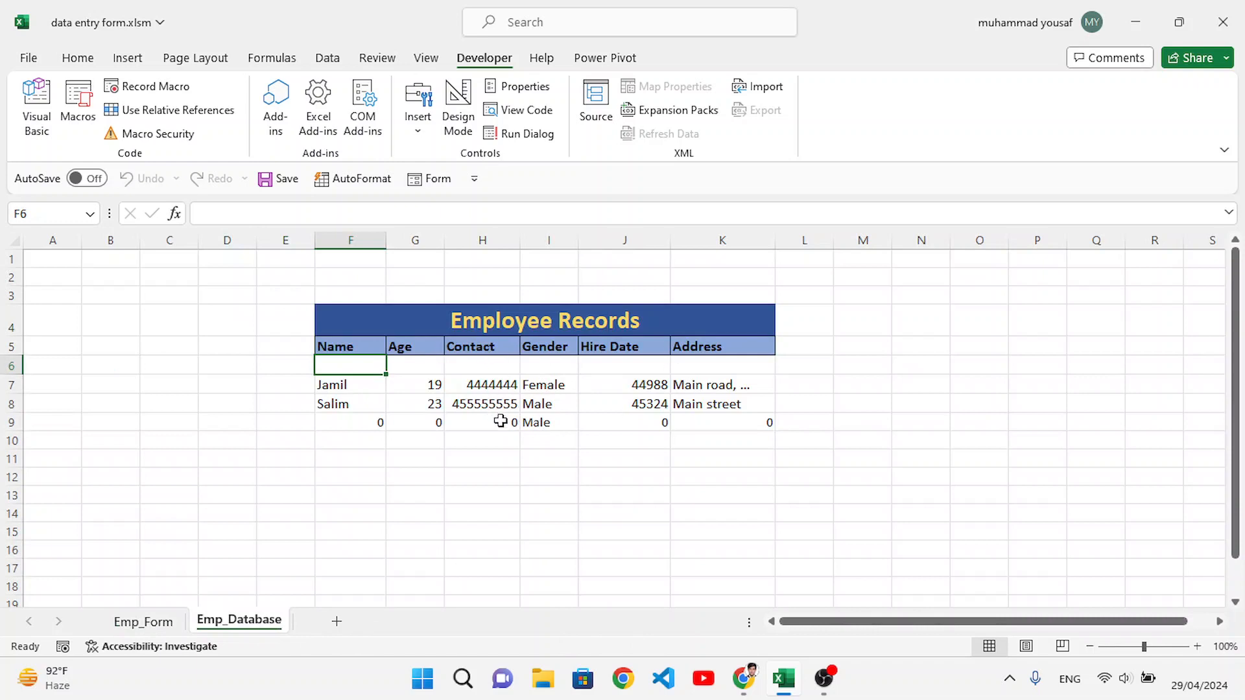
pyautogui.click(147, 622)
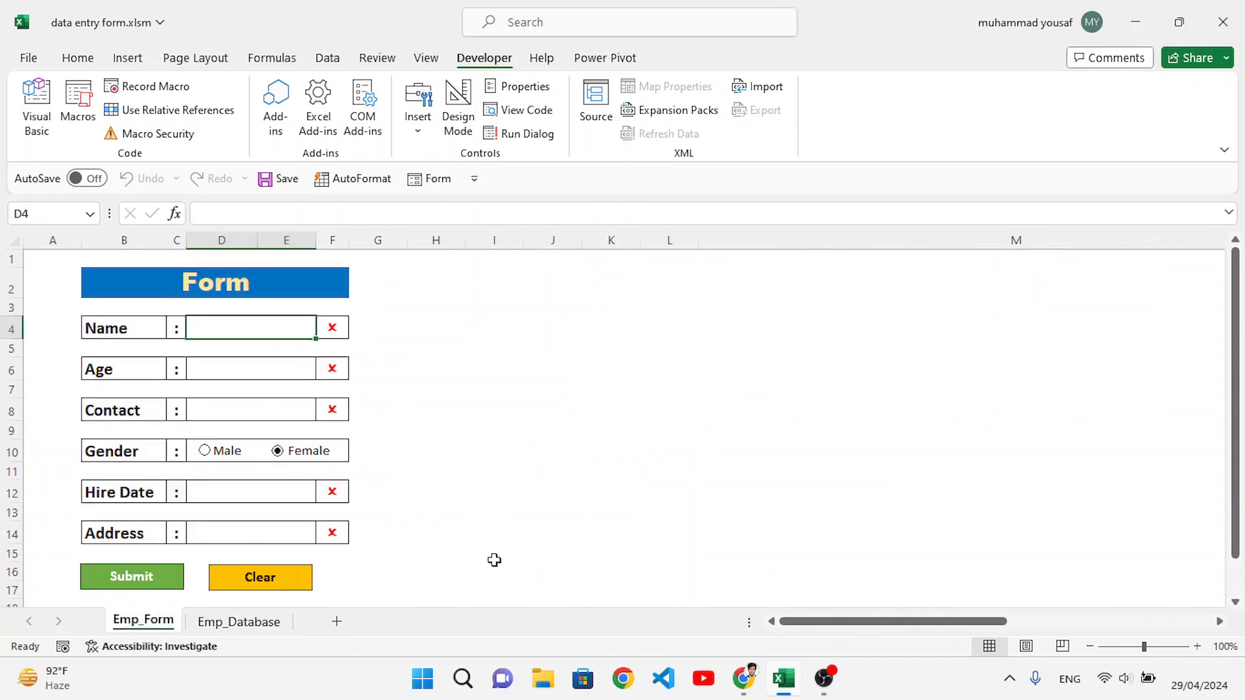
pyautogui.click(877, 693)
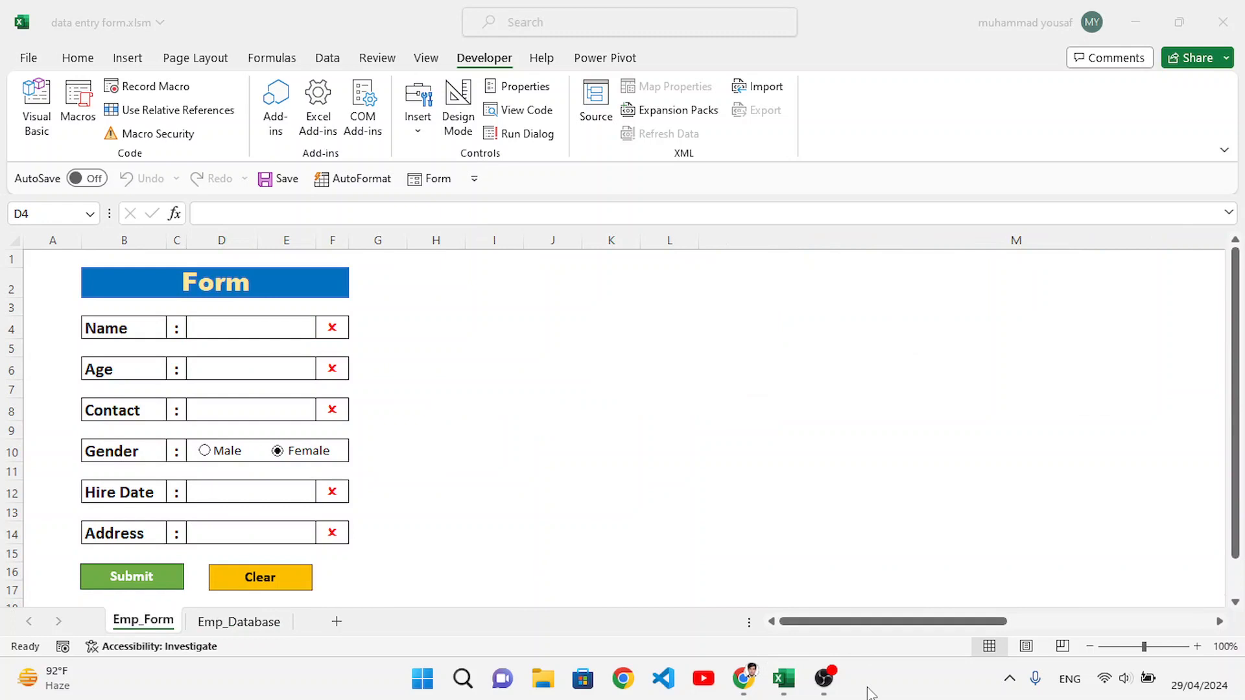